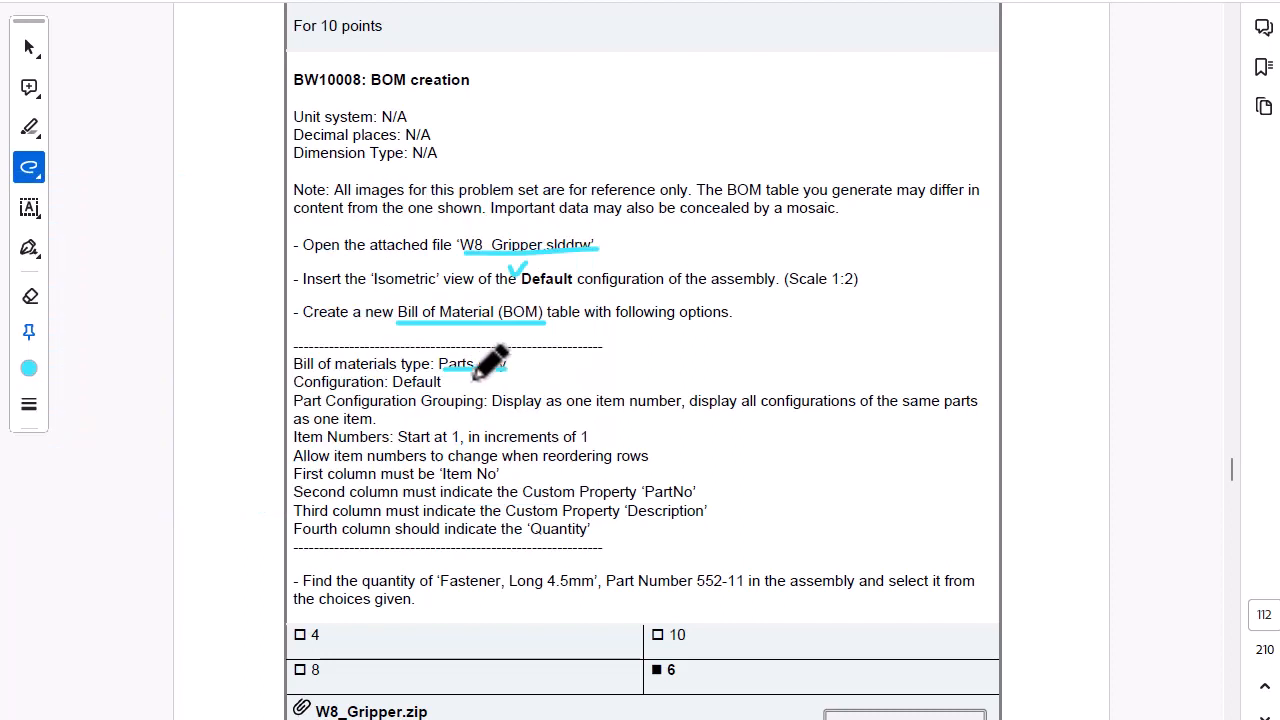
Mark the configuration grouping, item numbering, column and fastener quantity requirements in the BOM creation problem text
mouse_move(395, 390)
left_mouse_down()
mouse_move(586, 408)
mouse_move(952, 399)
left_mouse_up()
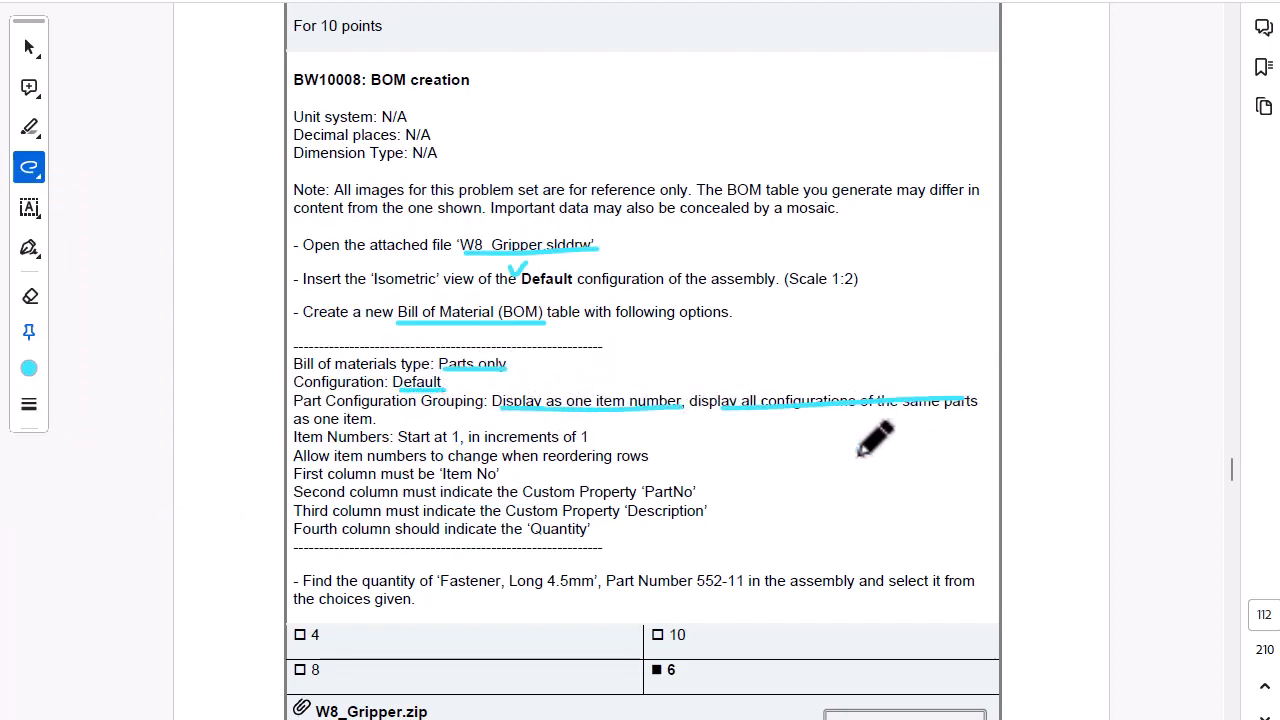
left_click_drag(461, 424, 476, 419)
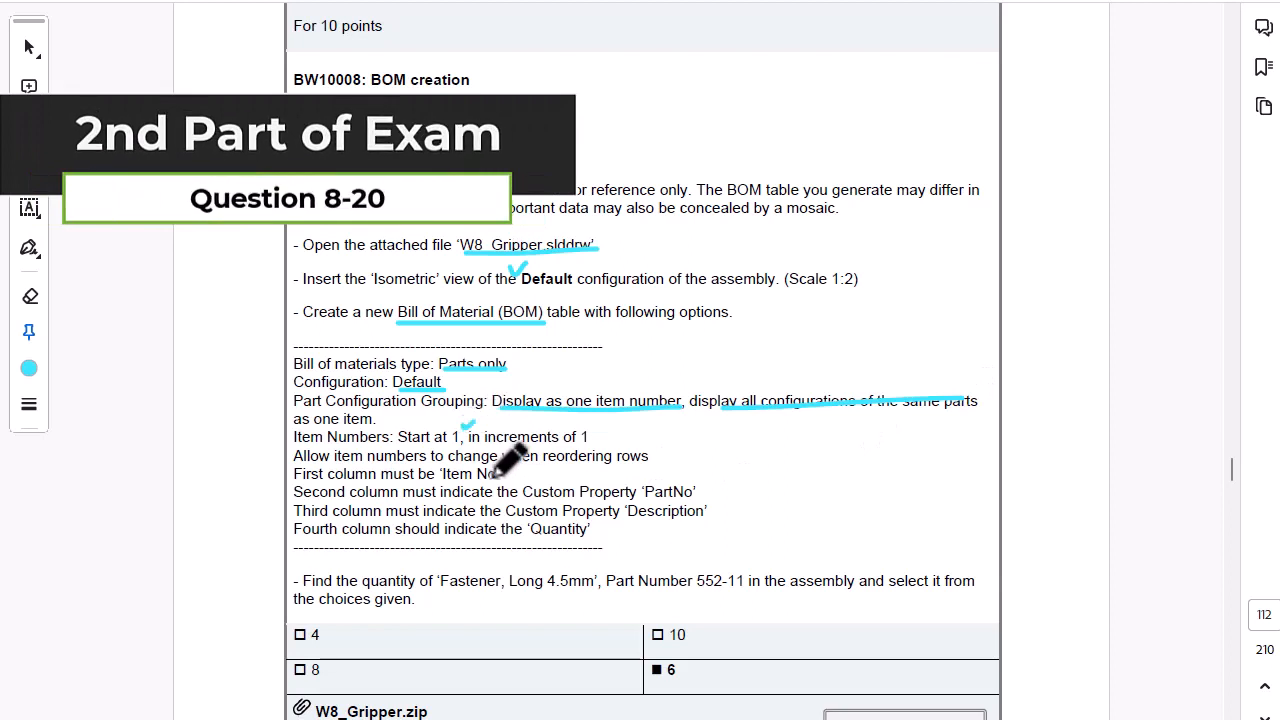
left_click_drag(443, 481, 492, 481)
mouse_move(643, 500)
left_mouse_down()
mouse_move(692, 499)
mouse_move(690, 518)
left_mouse_up()
left_click(616, 545)
left_click_drag(530, 543, 618, 542)
mouse_move(711, 592)
left_mouse_down()
mouse_move(705, 560)
mouse_move(730, 570)
mouse_move(698, 588)
left_mouse_up()
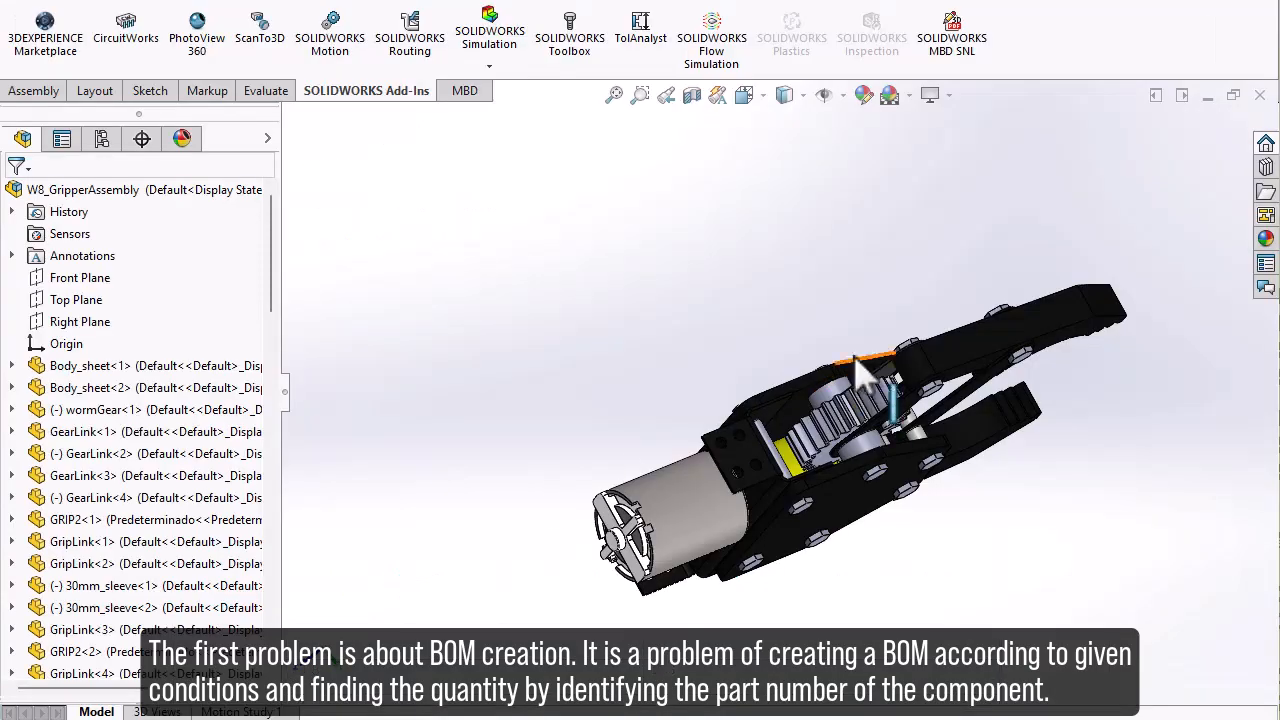
In SOLIDWORKS, inspect the gripper assembly by activating the A Setup configuration, returning to Default, and viewing the model
mouse_move(837, 357)
middle_mouse_down()
mouse_move(813, 488)
mouse_move(877, 240)
mouse_move(757, 514)
mouse_move(659, 591)
mouse_move(614, 294)
mouse_move(583, 237)
mouse_move(829, 263)
mouse_move(890, 230)
middle_mouse_up()
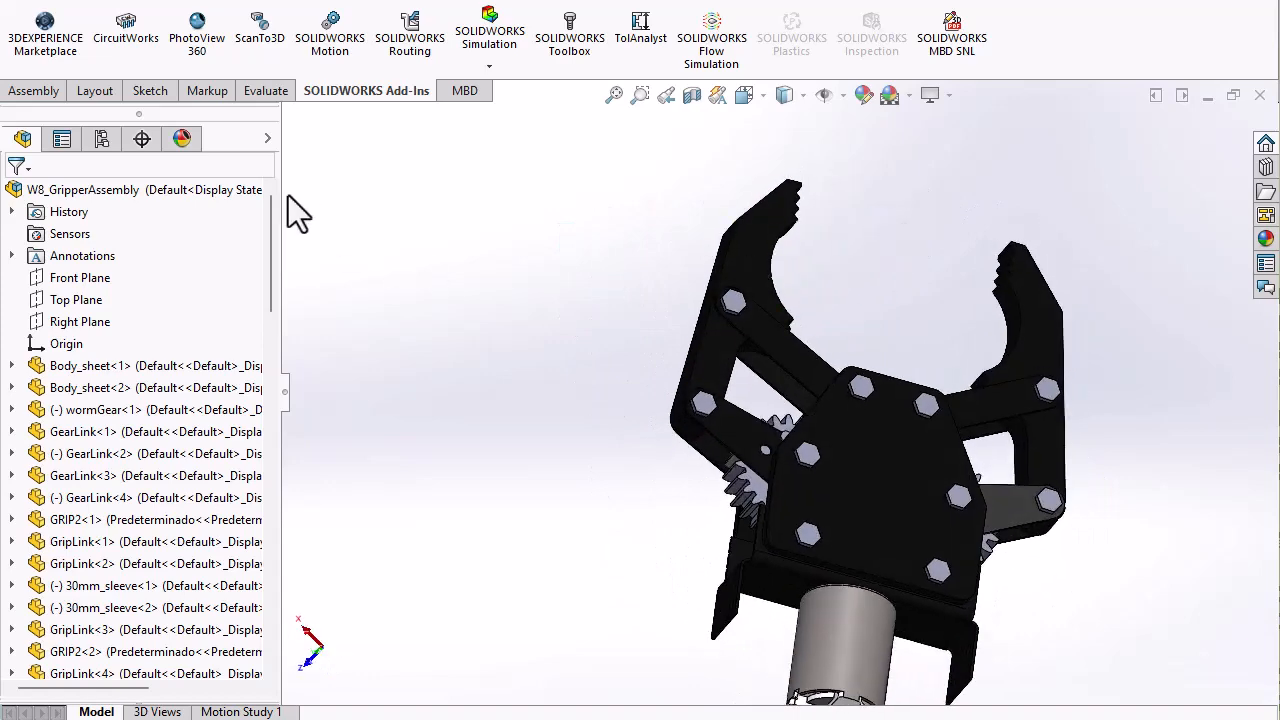
left_click(101, 138)
double_click(101, 273)
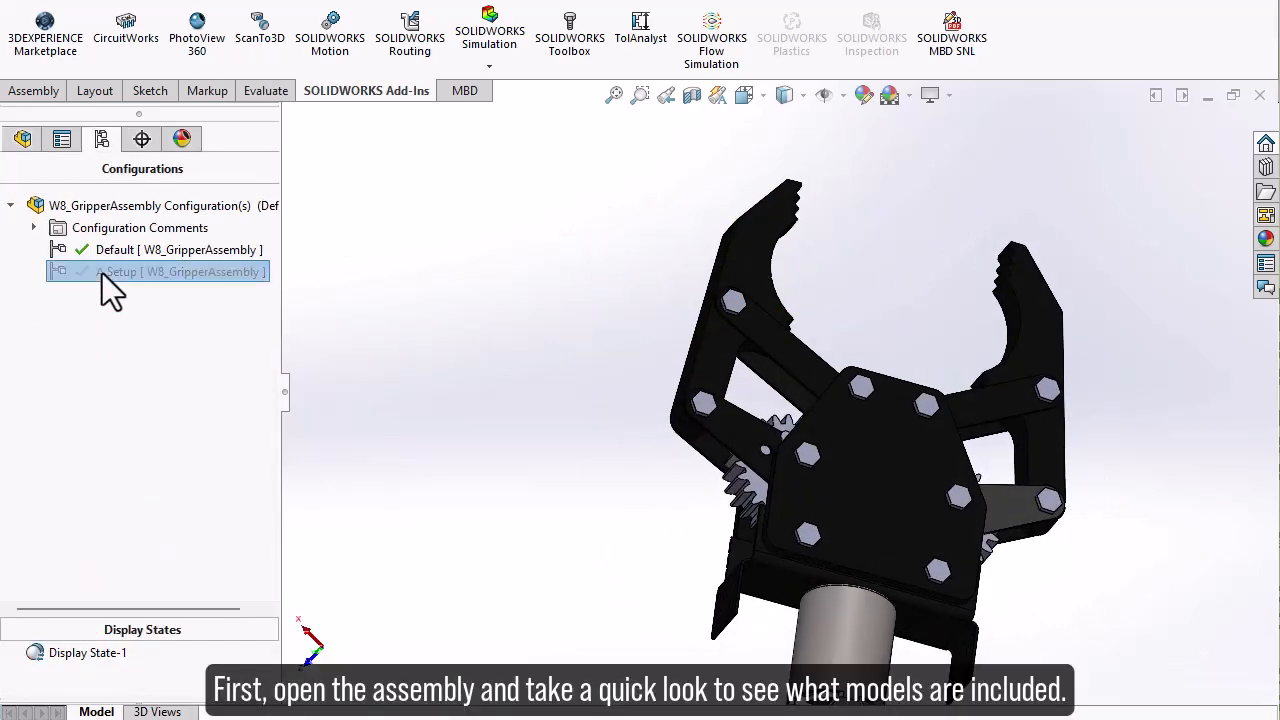
double_click(102, 252)
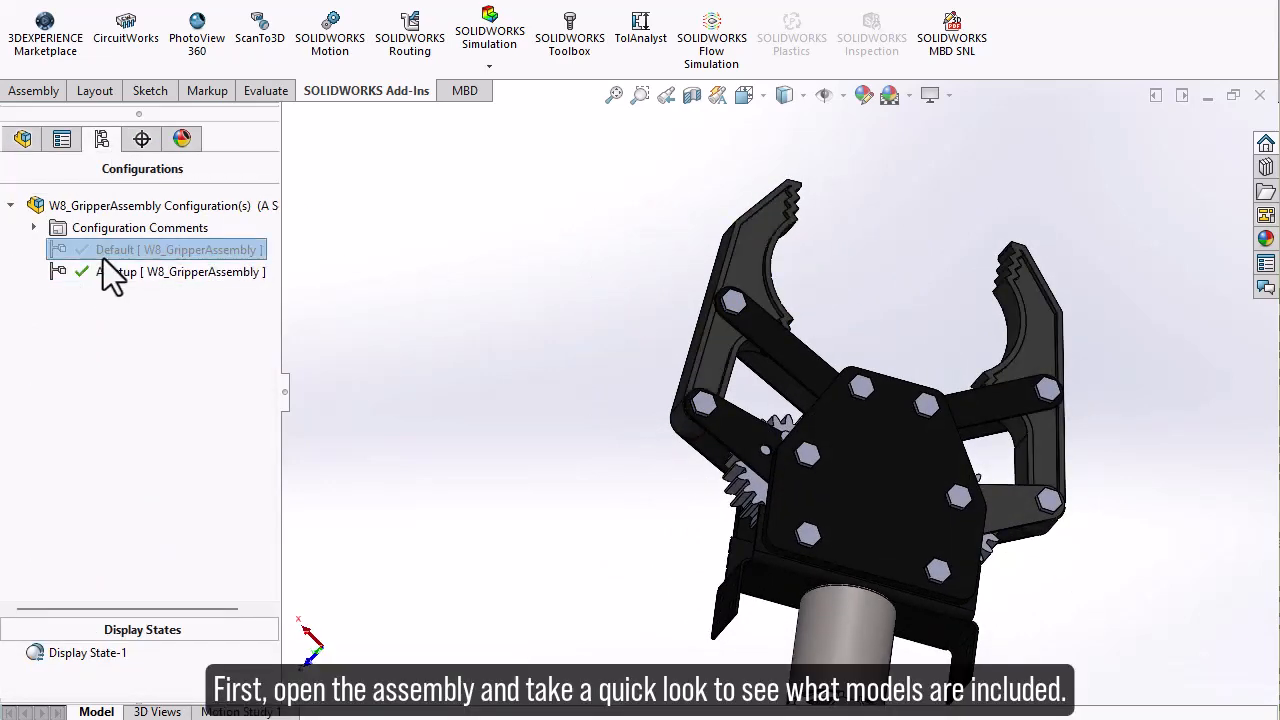
scroll(794, 229, "down", 5)
scroll(794, 237, "up", 5)
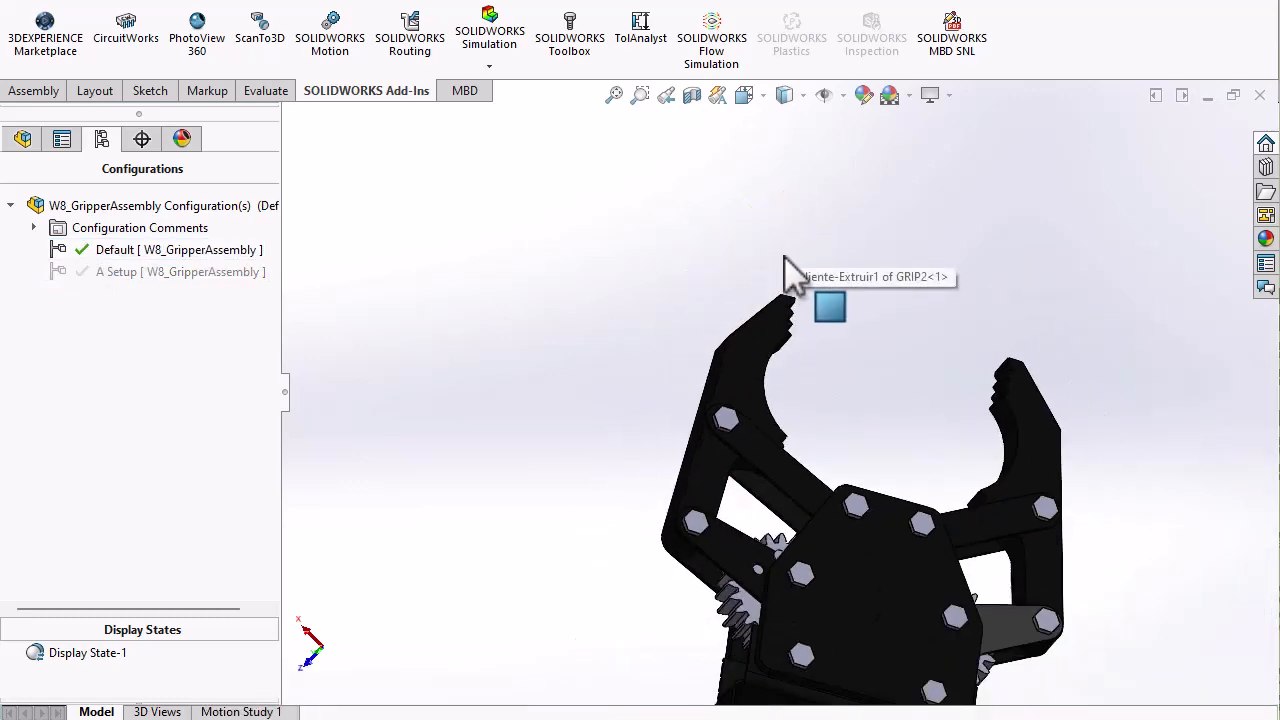
middle_click_drag(591, 309, 742, 252)
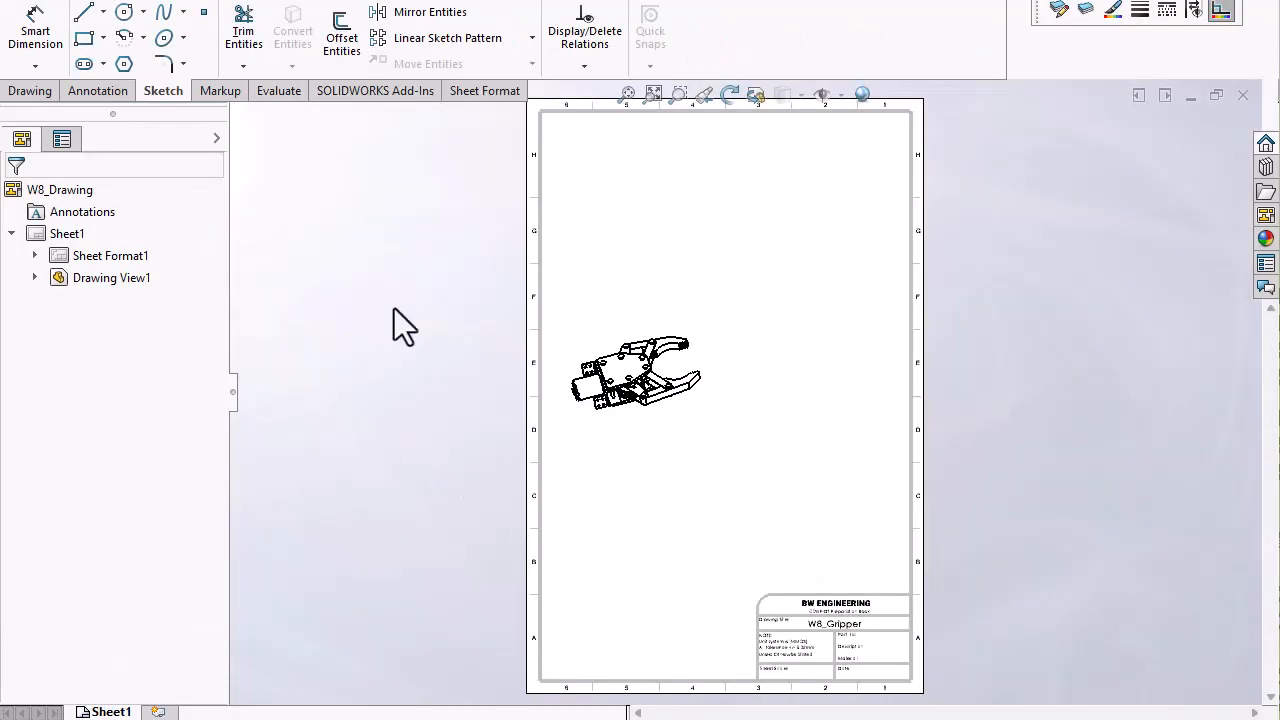
Insert a parts-only bill of materials for the isometric gripper view, using the bom-standard template and Default configuration
left_click(714, 363)
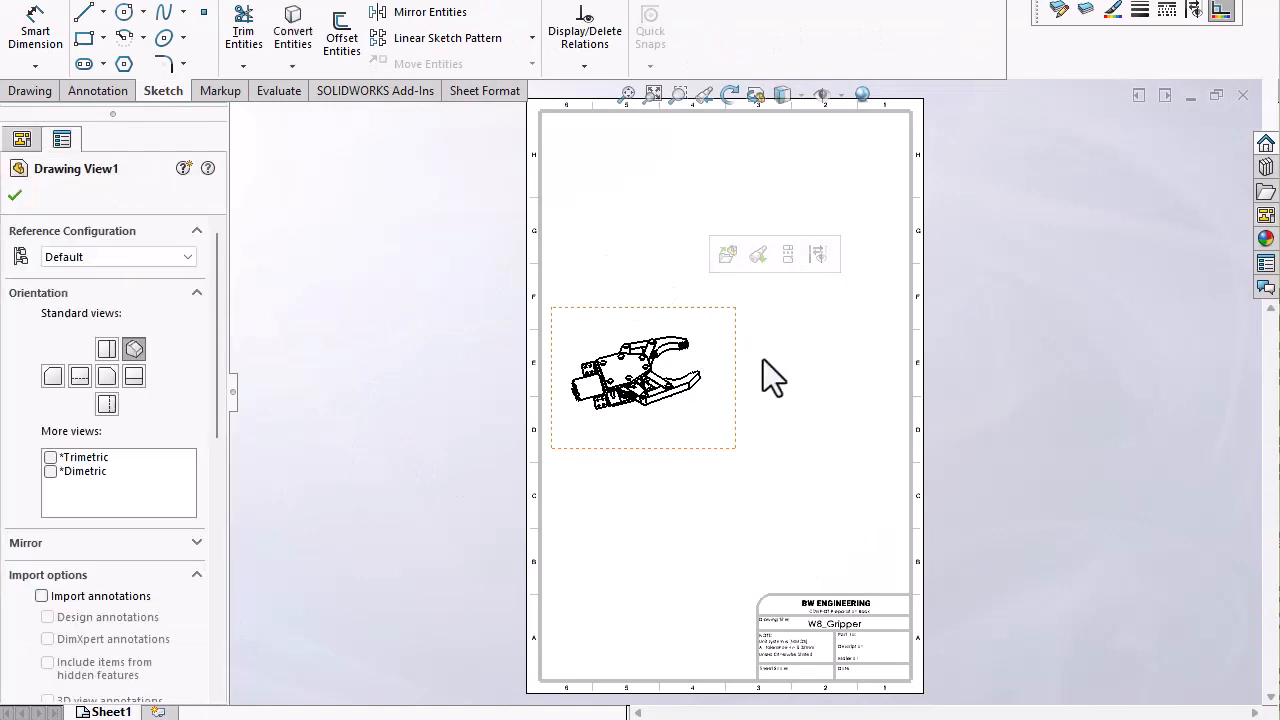
scroll(767, 371, "down", 5)
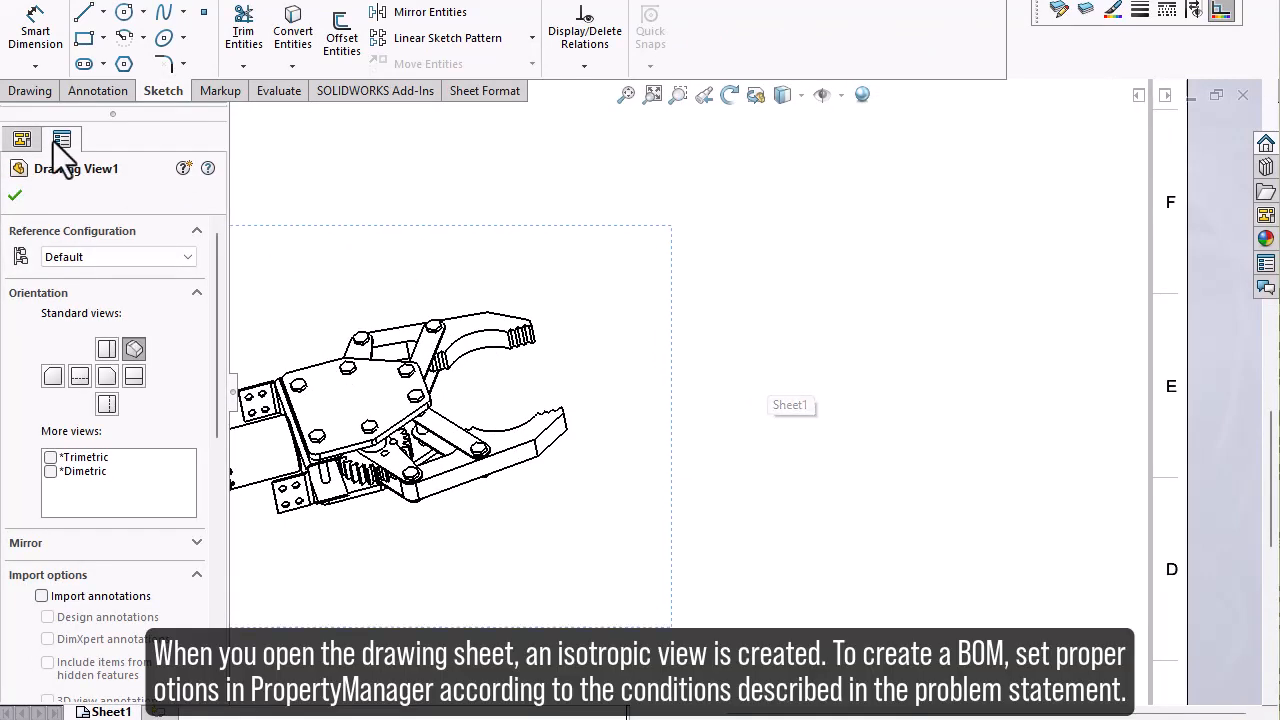
left_click(25, 94)
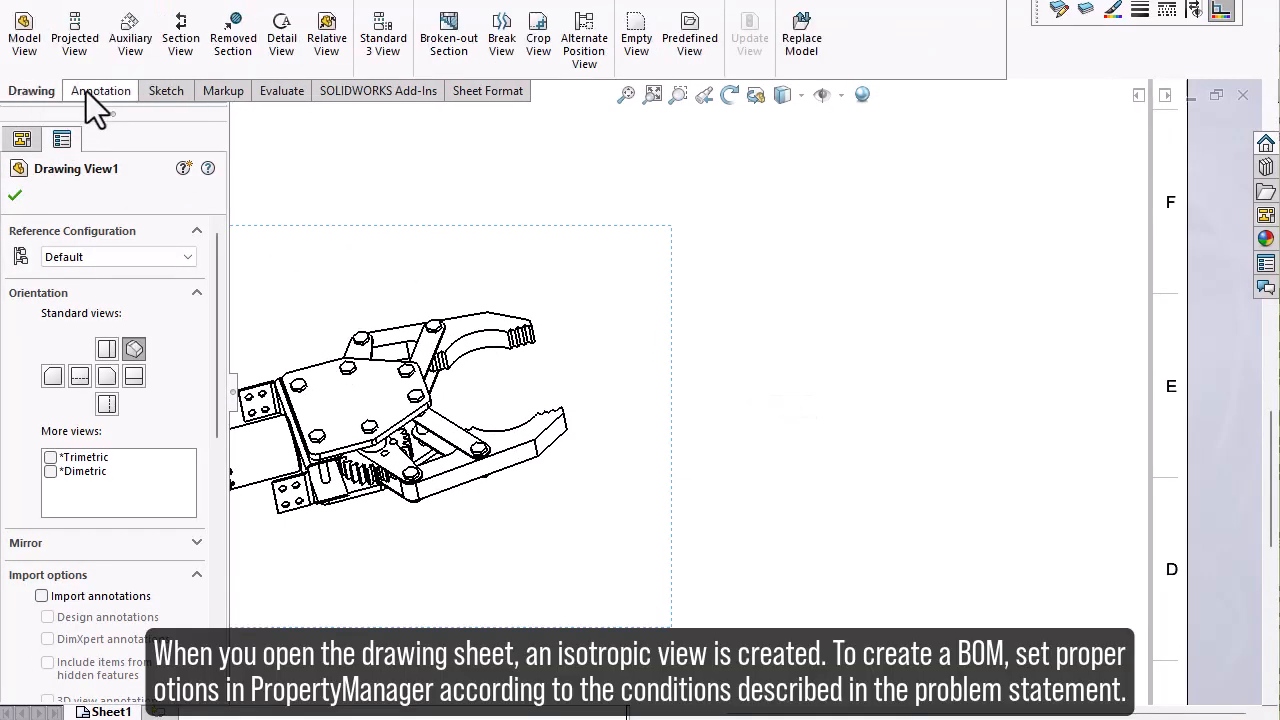
left_click(86, 91)
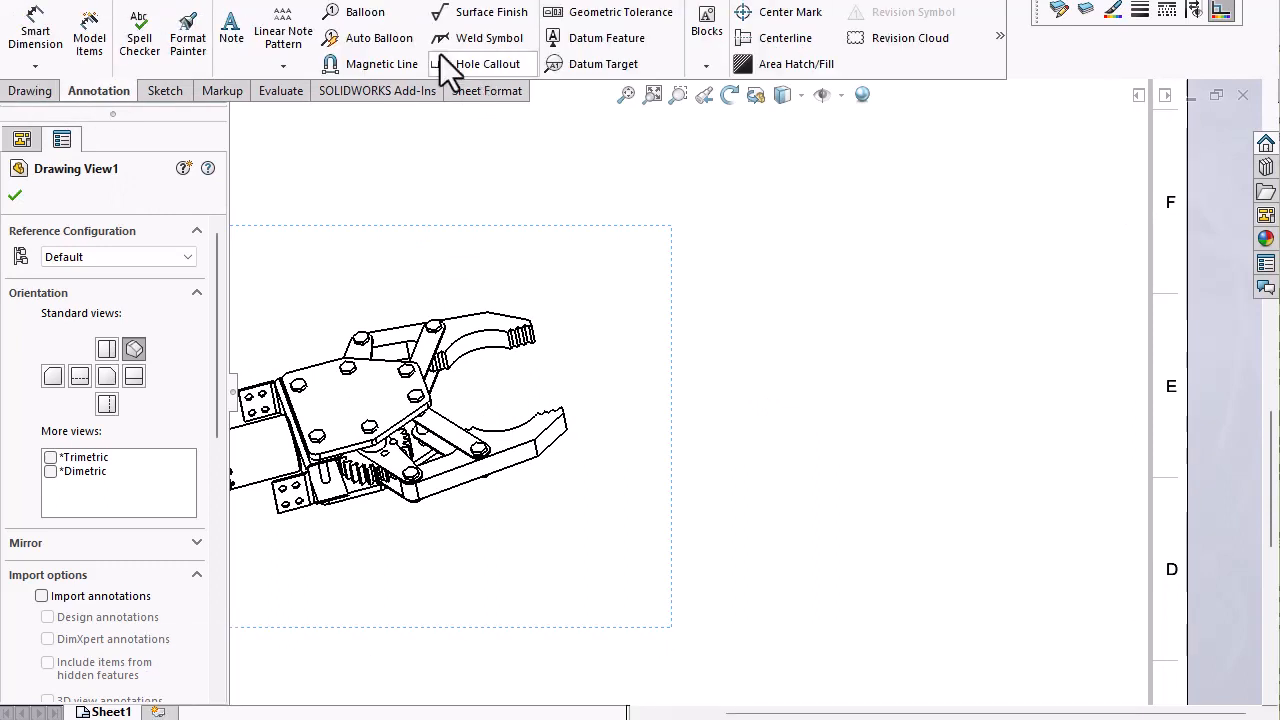
left_click(322, 5)
mouse_move(362, 95)
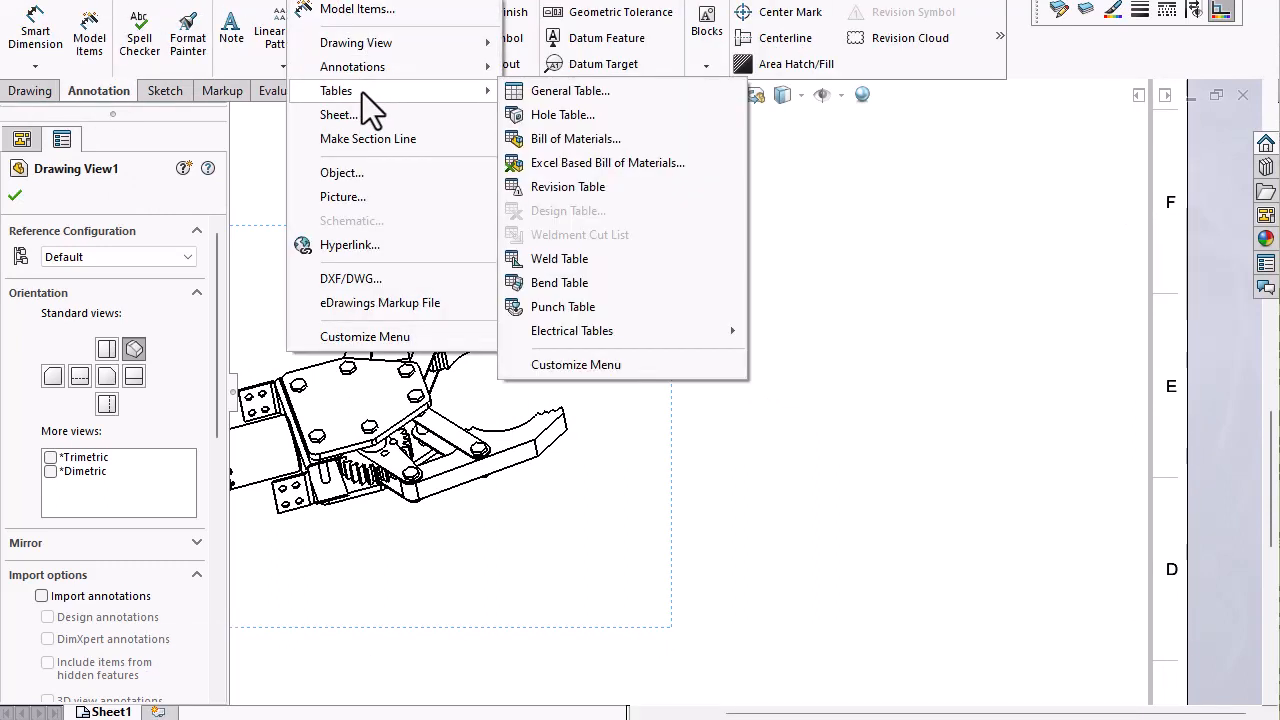
left_click(576, 140)
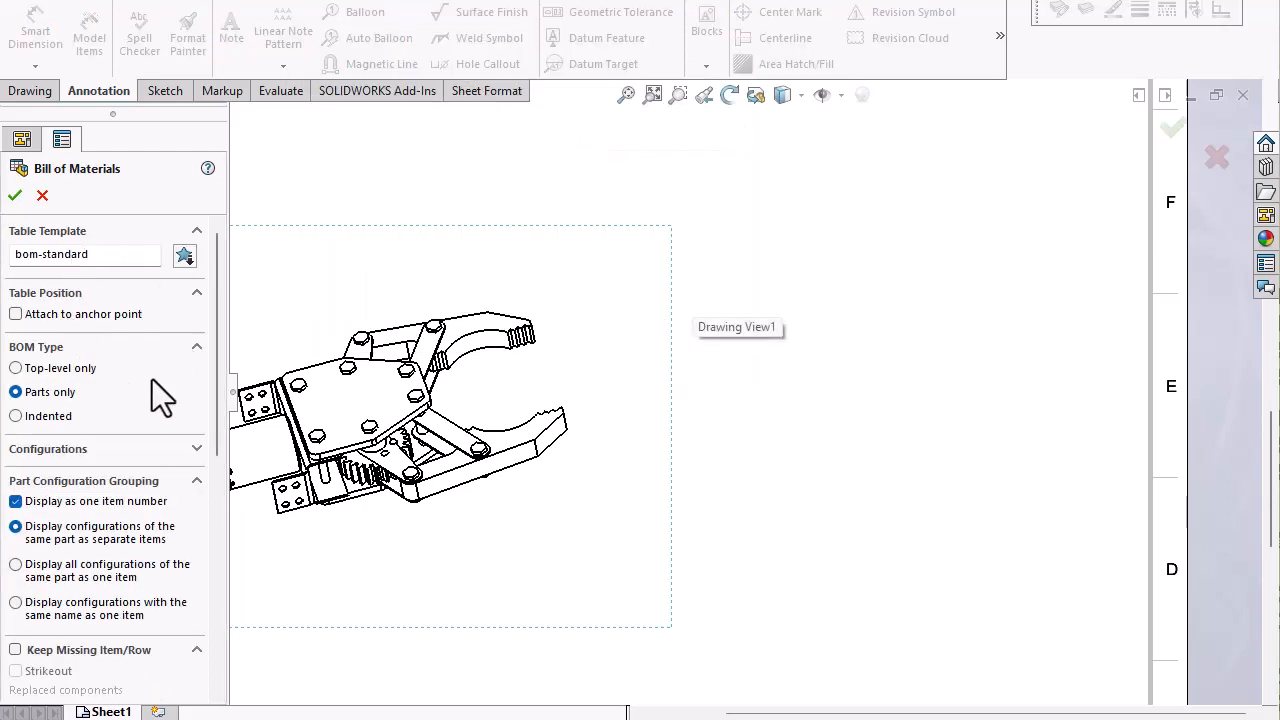
left_click(192, 450)
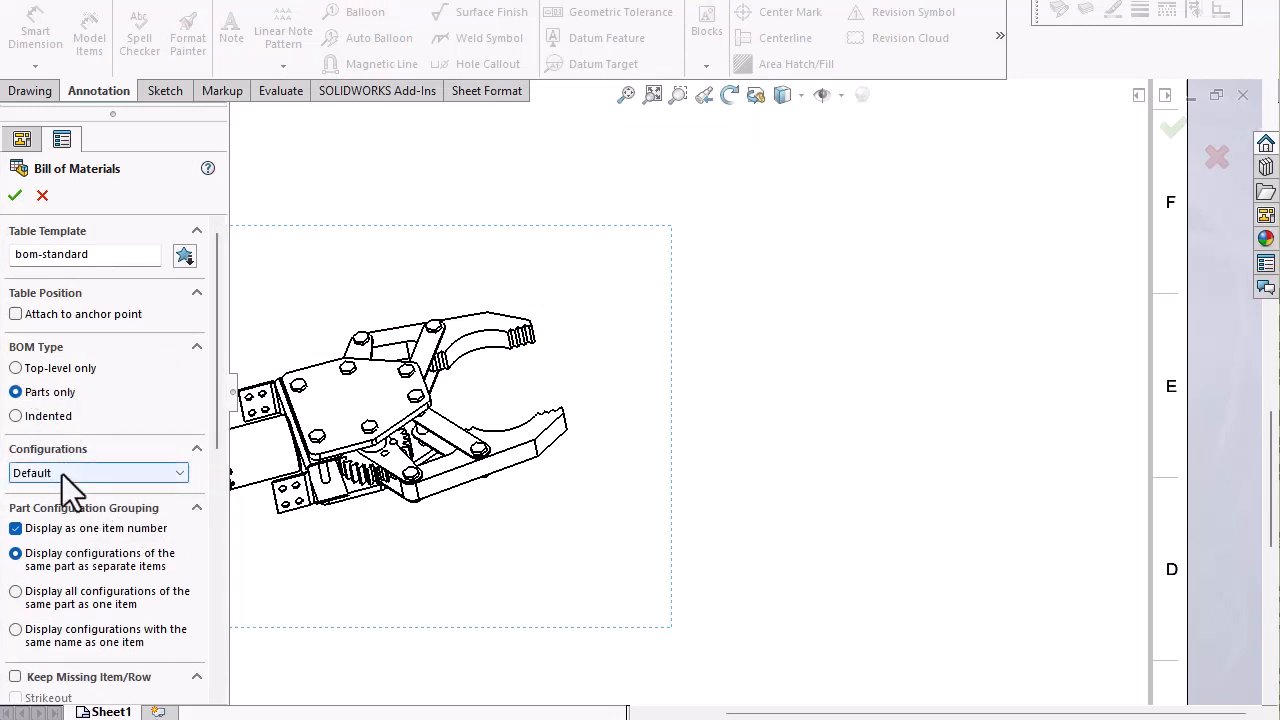
scroll(145, 620, "down", 6)
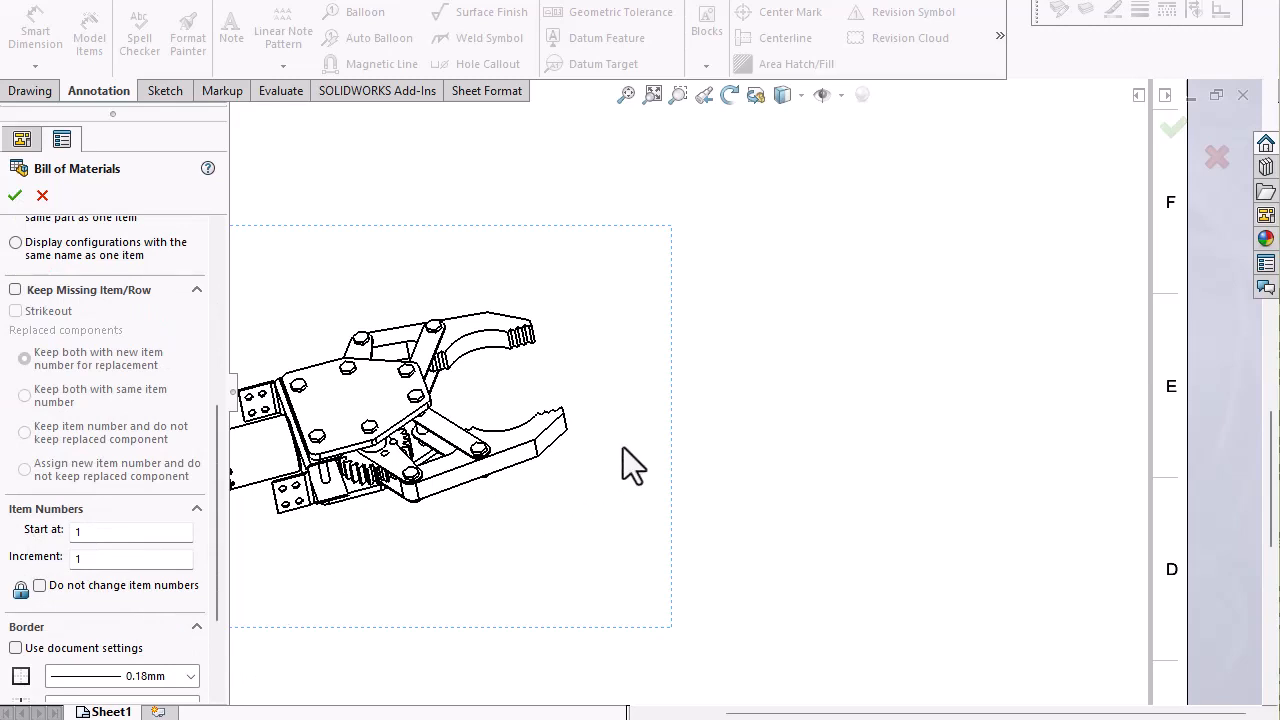
left_click(15, 195)
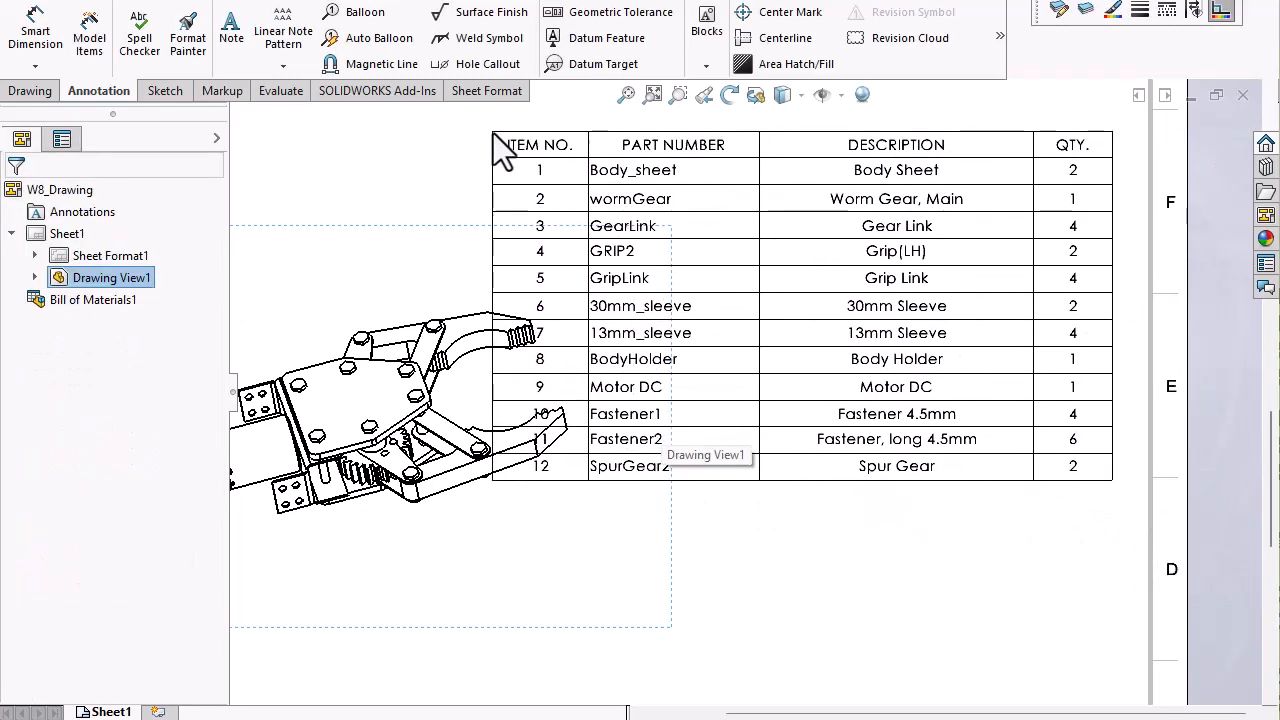
left_click(493, 133)
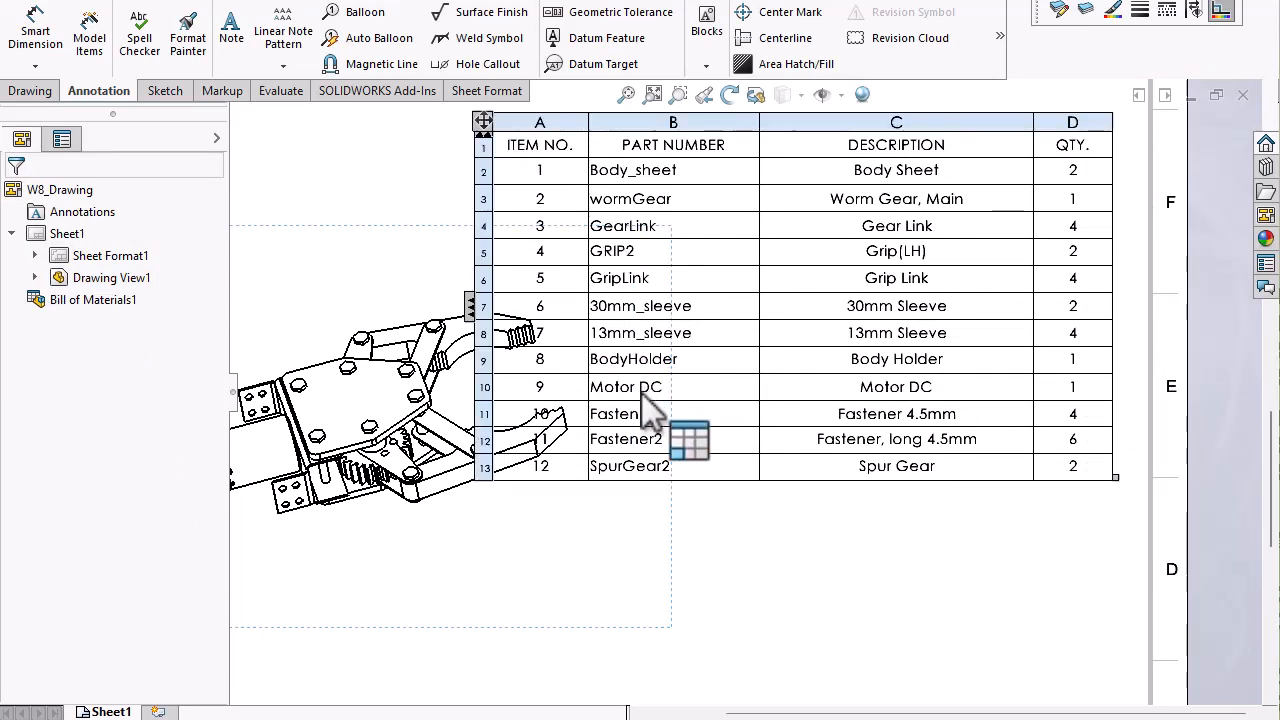
Change the bill of materials' part number column to the custom property PartNo
scroll(899, 537, "up", 1)
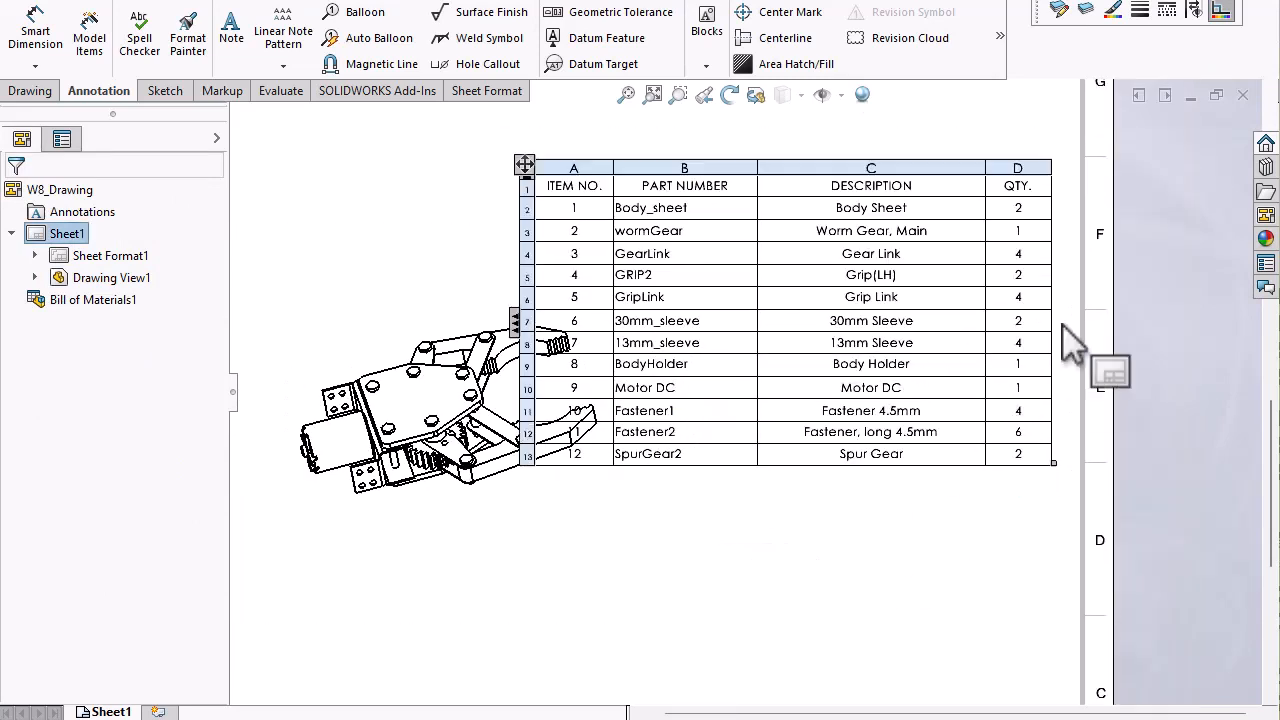
scroll(1101, 308, "down", 1)
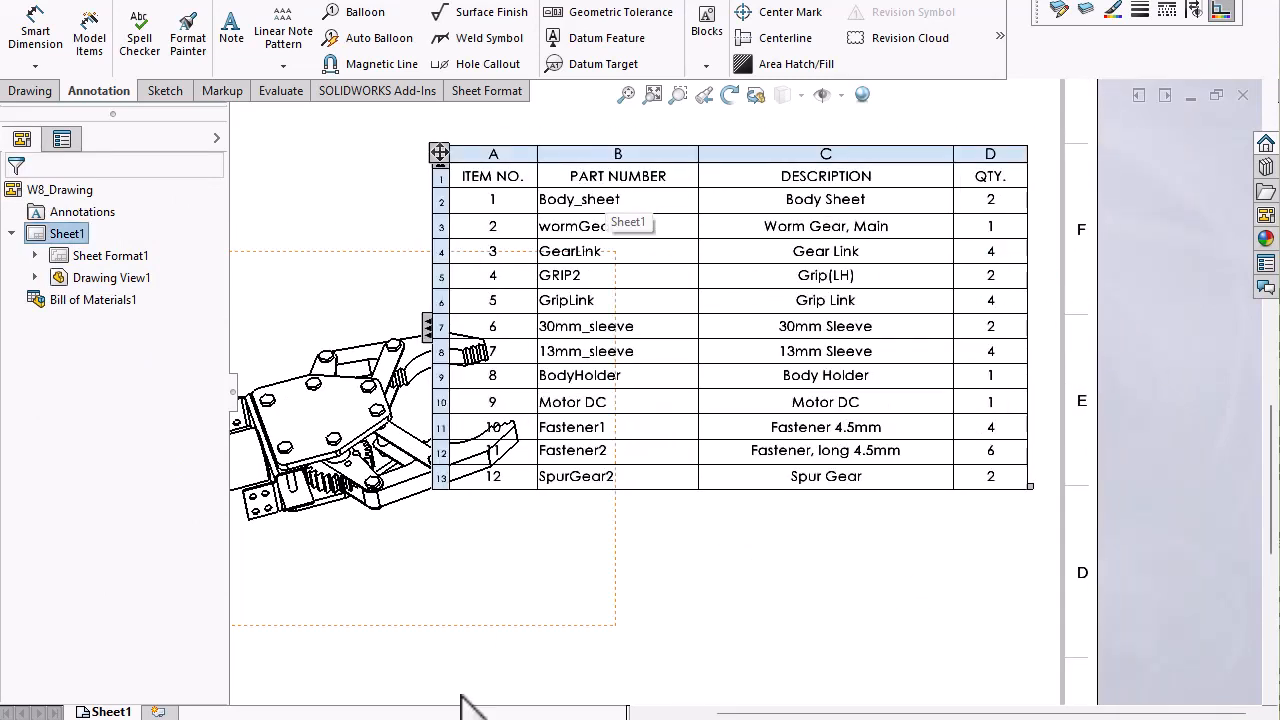
left_click(668, 156)
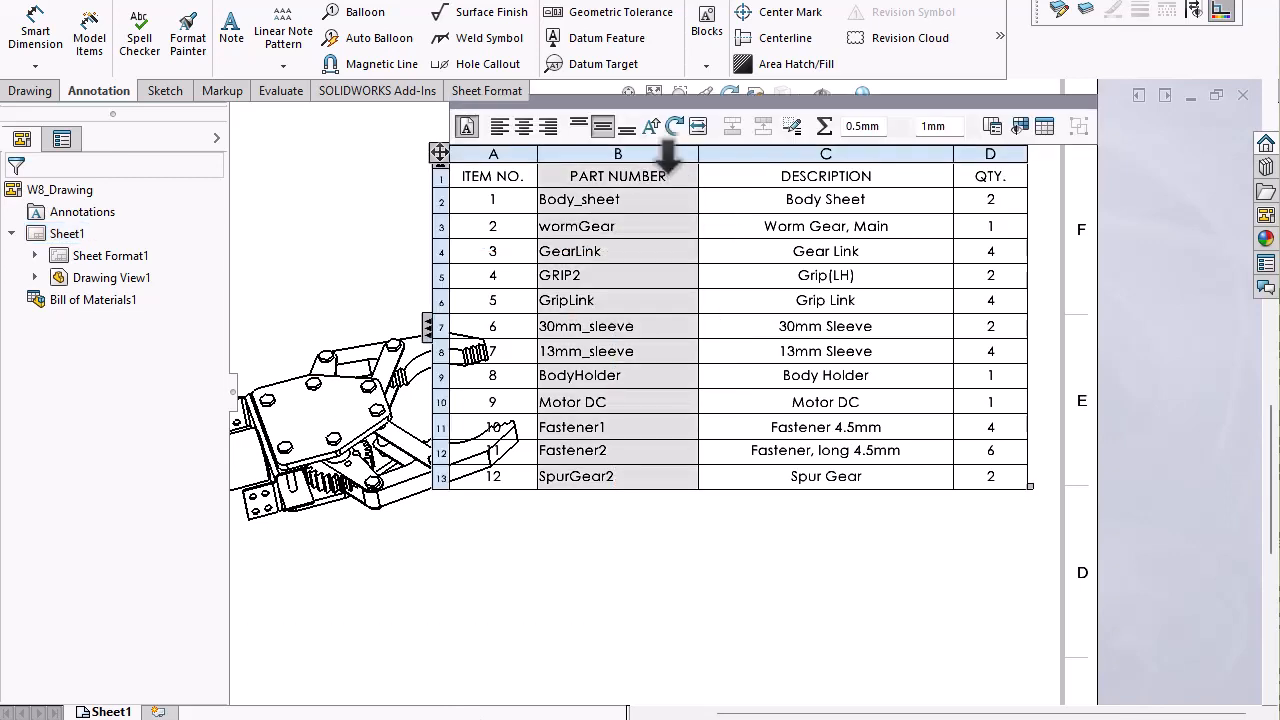
double_click(668, 156)
left_click(655, 111)
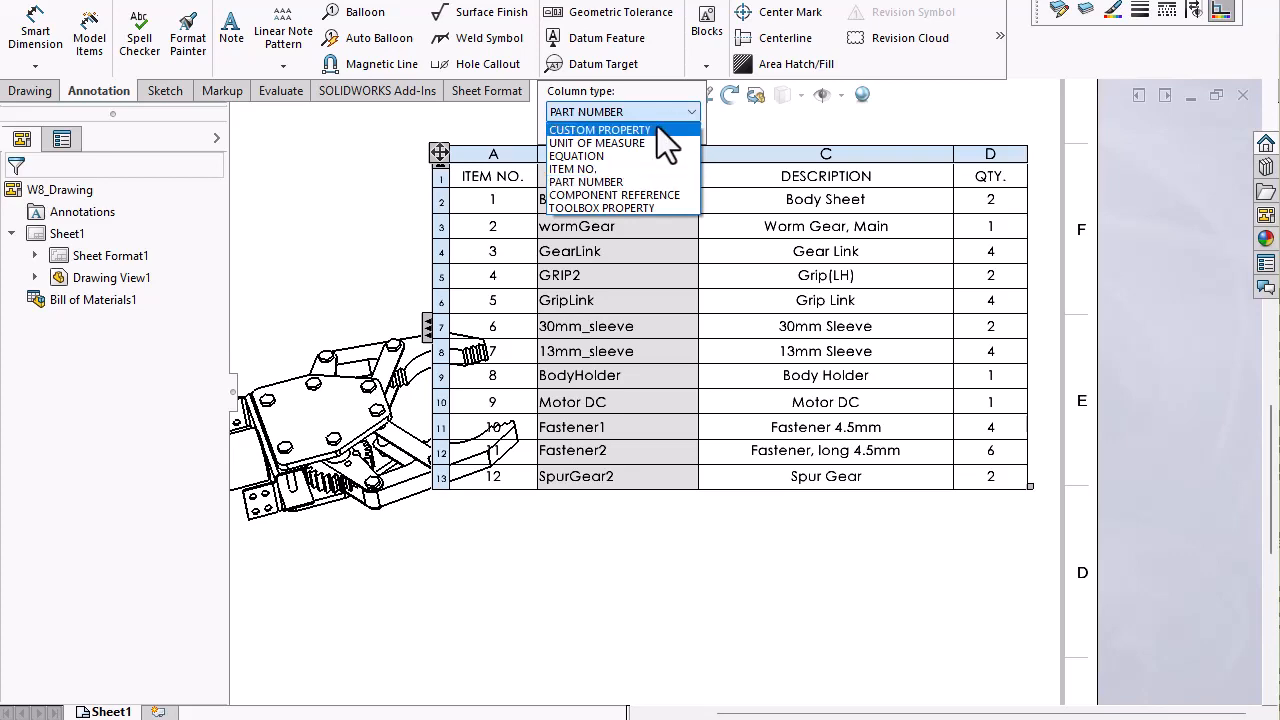
left_click(657, 125)
left_click(661, 129)
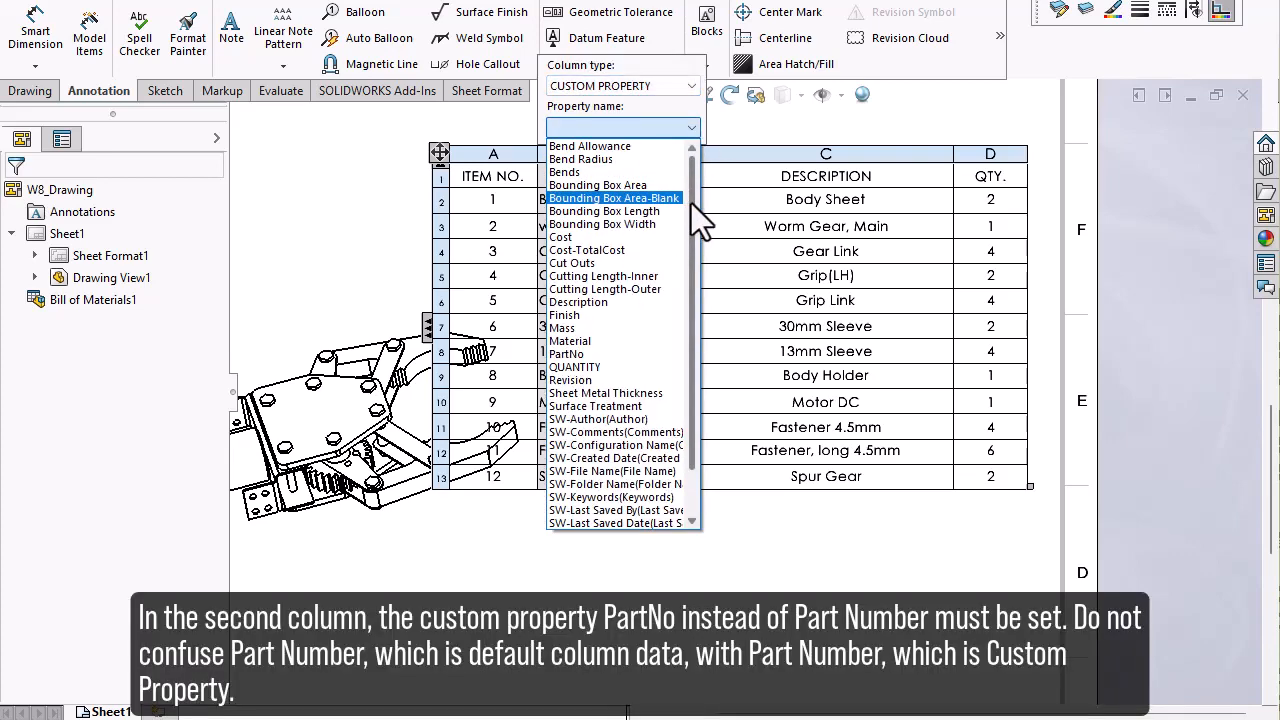
left_click(603, 355)
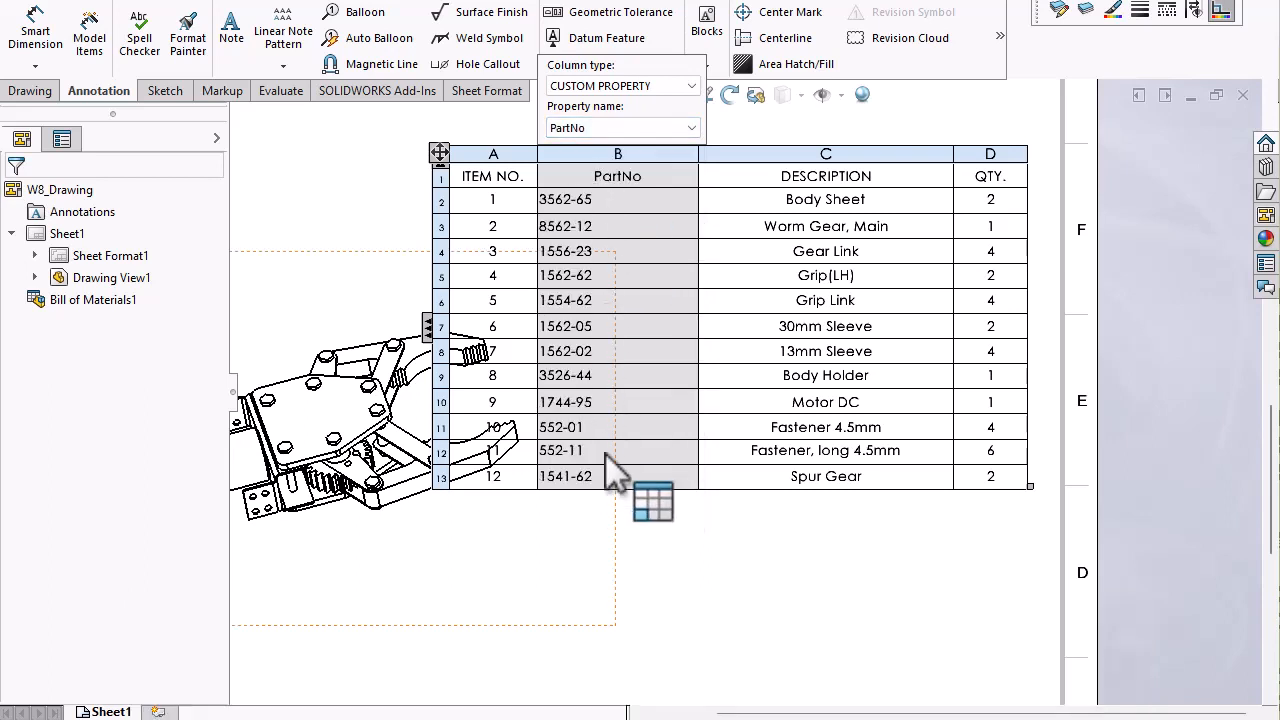
left_click(511, 140)
Center the text horizontally in the PartNo column
left_click(600, 172)
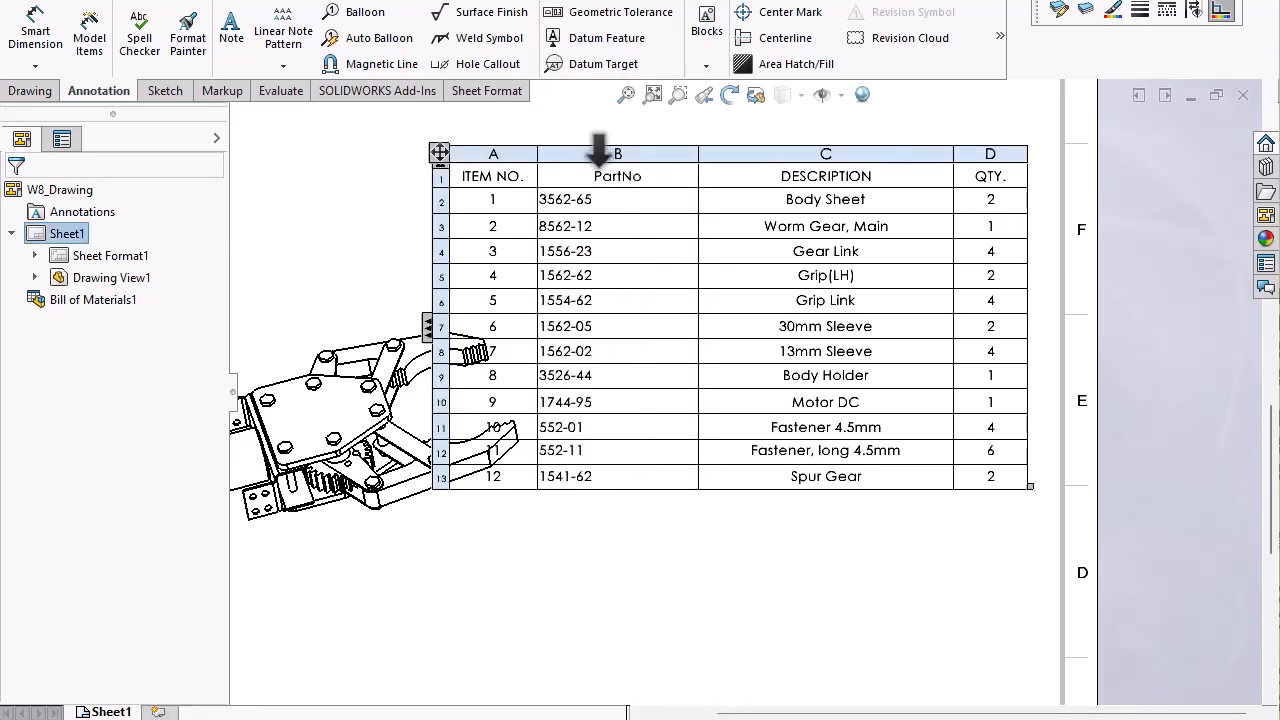
left_click(599, 153)
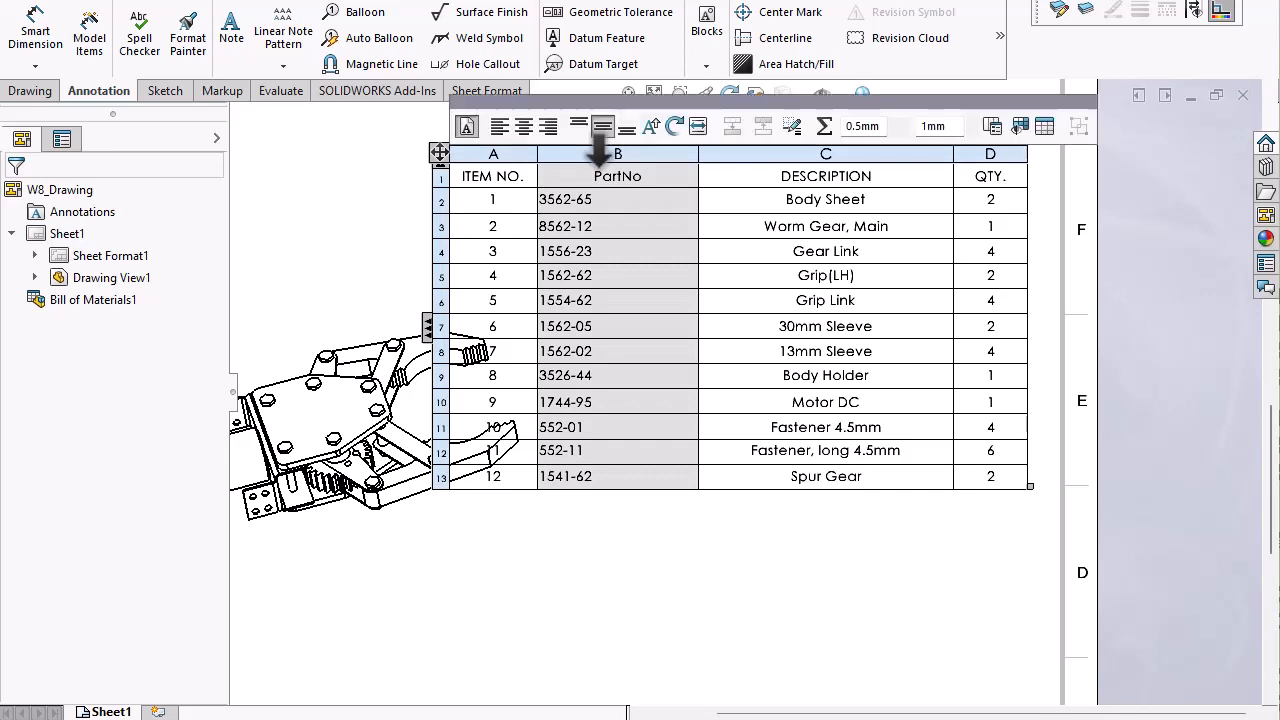
left_click(523, 126)
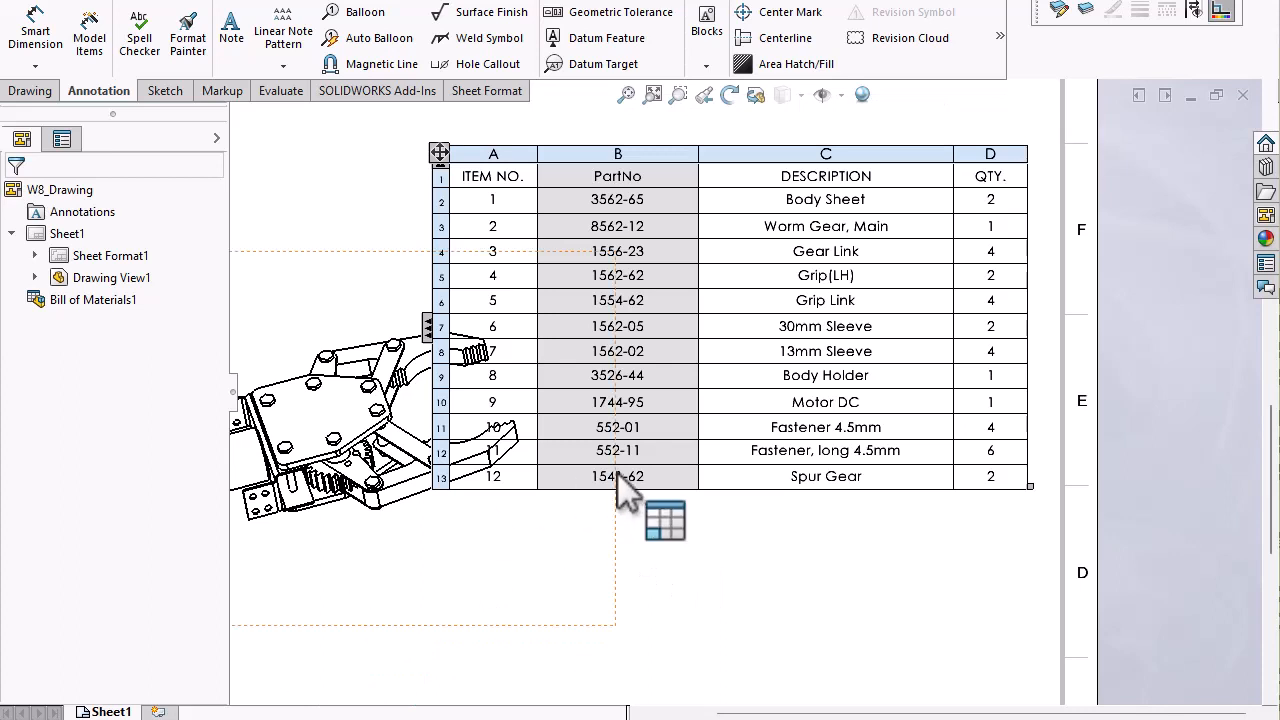
Look up the quantity of the long 4.5mm fastener, part number 552-11, in the bill of materials
left_click(640, 453)
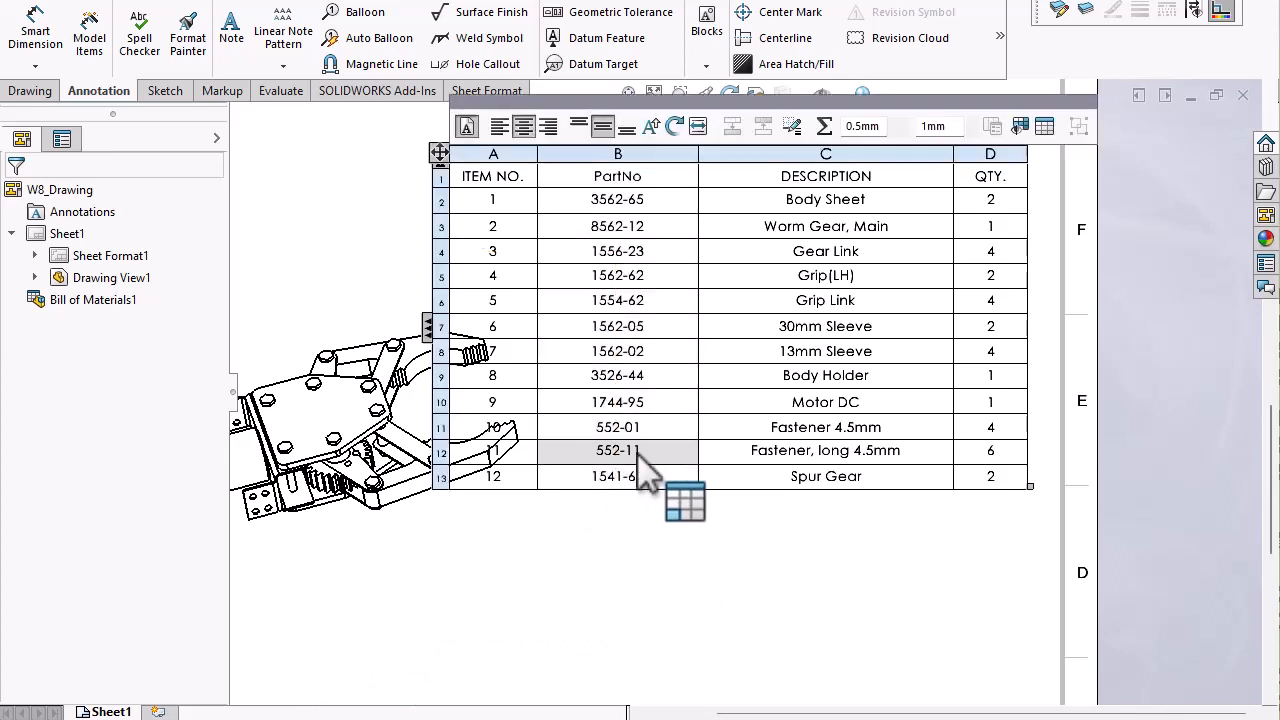
left_click(790, 457)
left_click(986, 452)
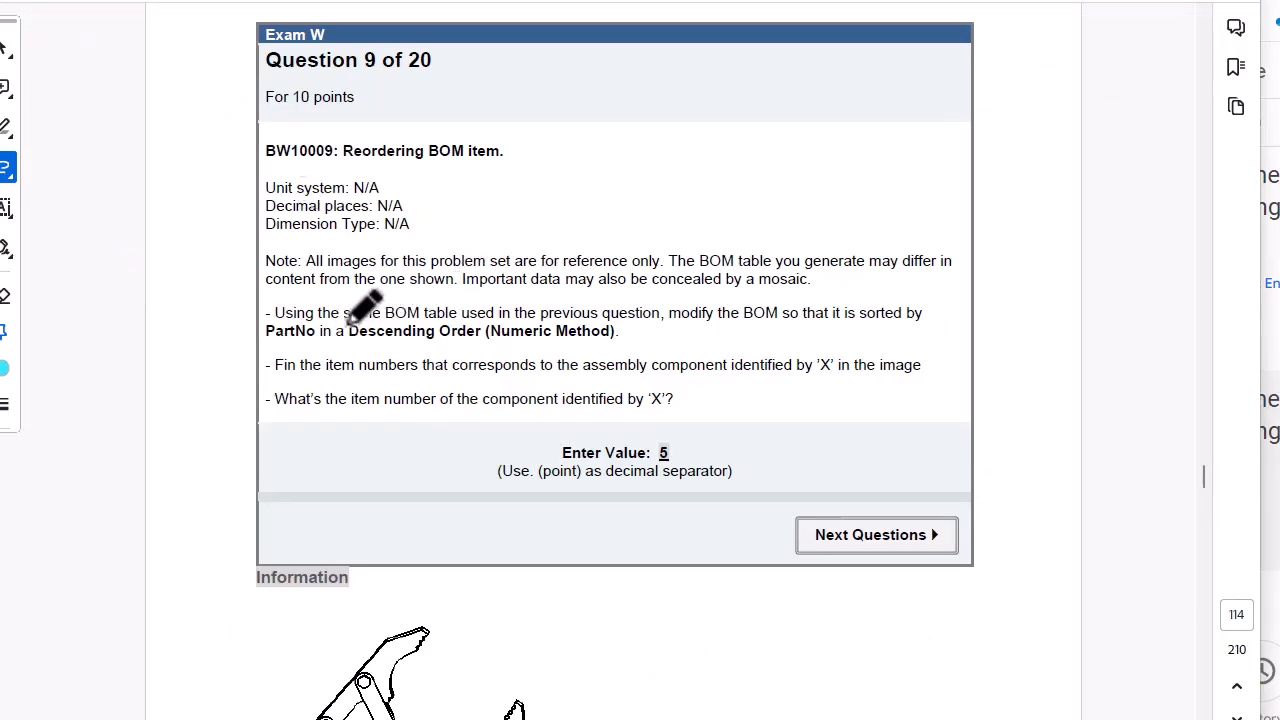
In the exam PDF, mark Question 9's requirements for the BOM table and descending numeric sort, plus the component labelled X
mouse_move(344, 320)
left_mouse_down()
mouse_move(494, 320)
mouse_move(470, 290)
left_mouse_up()
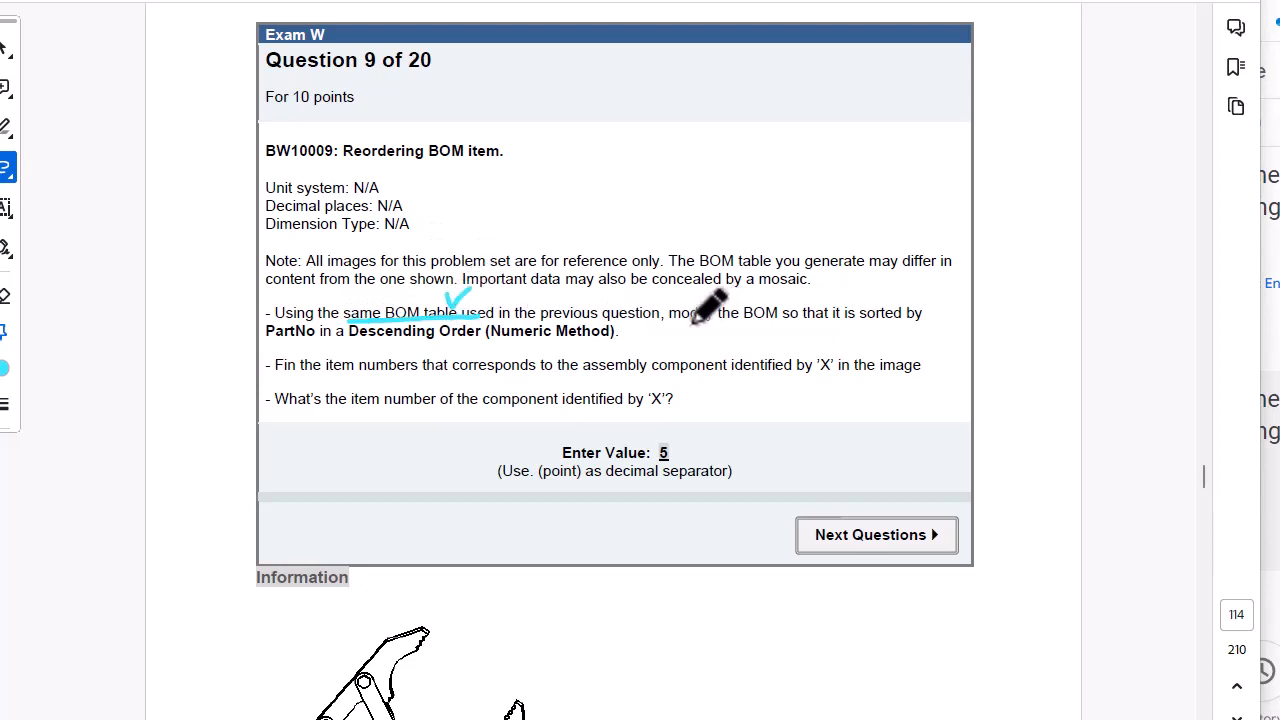
left_click_drag(669, 320, 798, 318)
left_click_drag(362, 338, 612, 335)
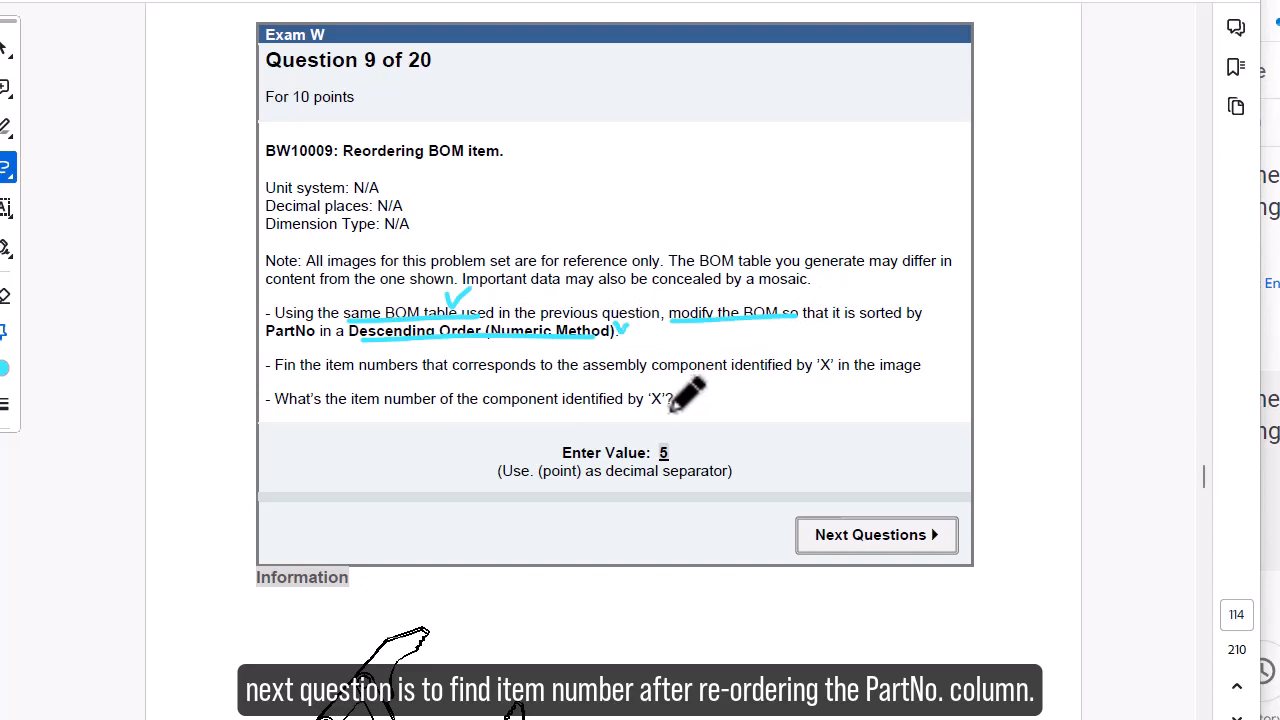
left_click_drag(670, 392, 652, 386)
scroll(572, 439, "down", 1)
scroll(570, 441, "down", 2)
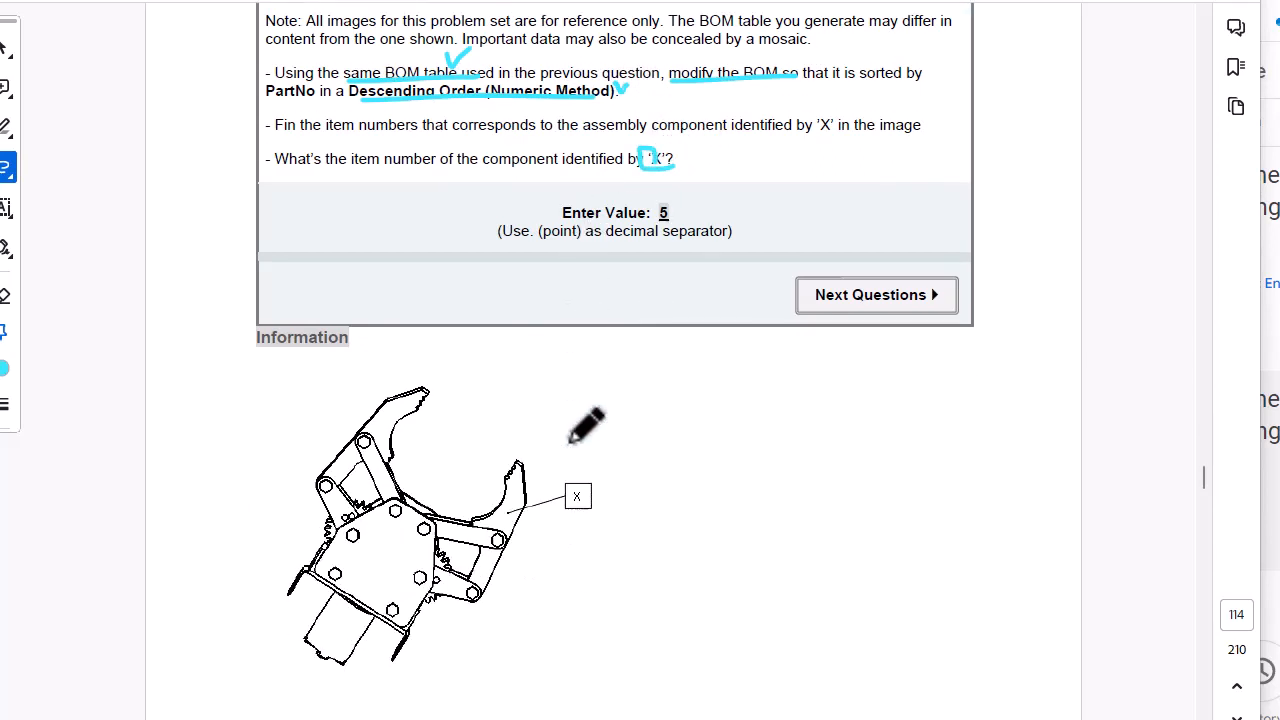
mouse_move(540, 465)
left_mouse_down()
mouse_move(506, 373)
mouse_move(541, 453)
left_mouse_up()
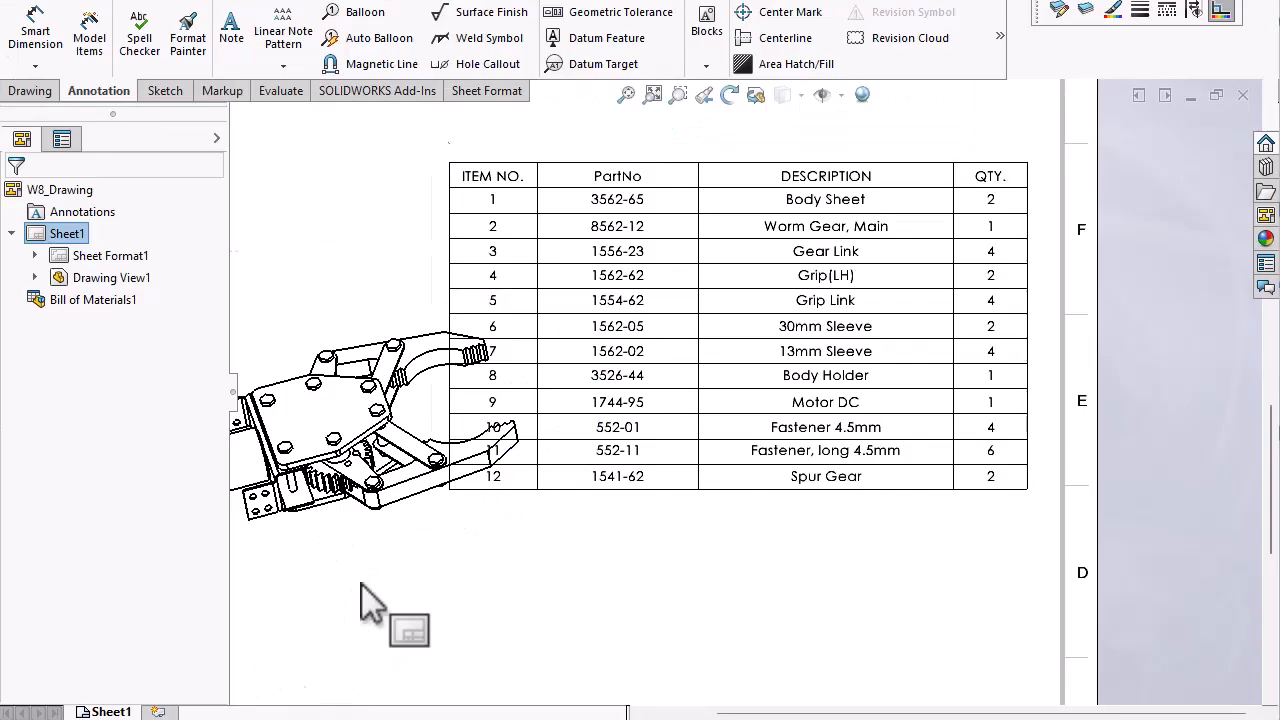
Sort the bill of materials by PartNo in descending order with the Numeric method, and identify component X's row from the grip in the drawing view
left_click(600, 176)
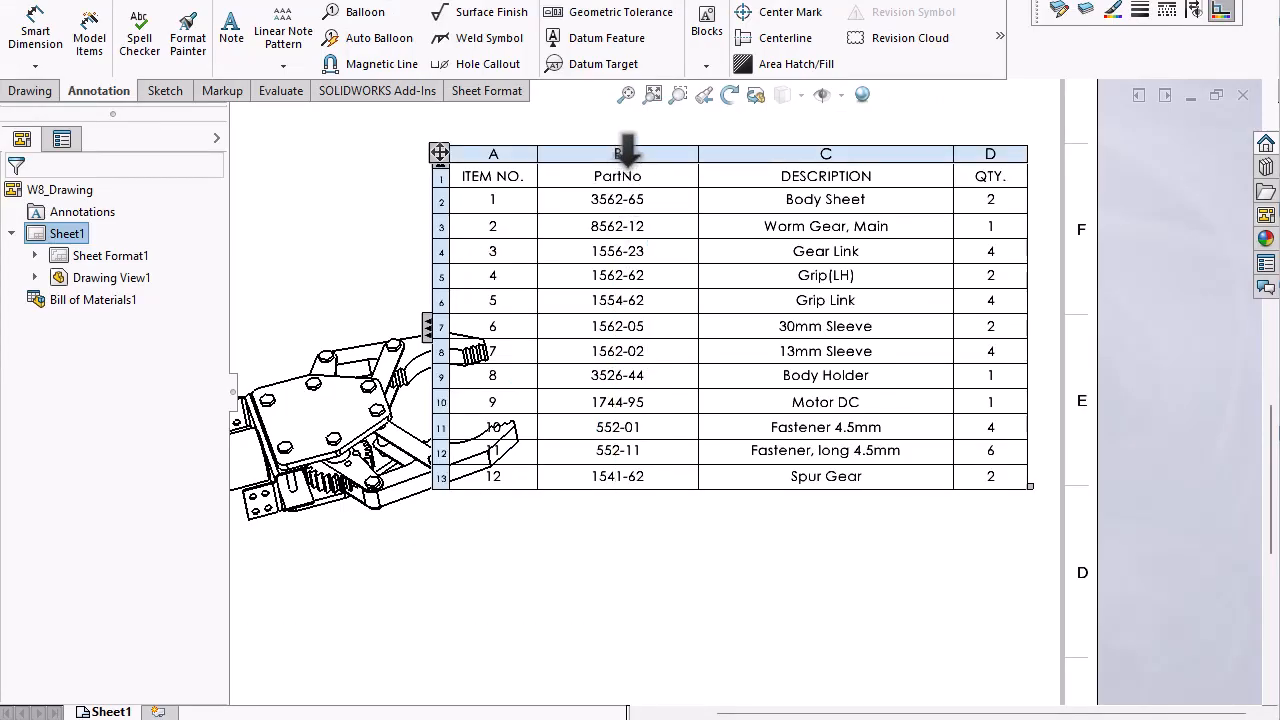
left_click(625, 150)
right_click(625, 150)
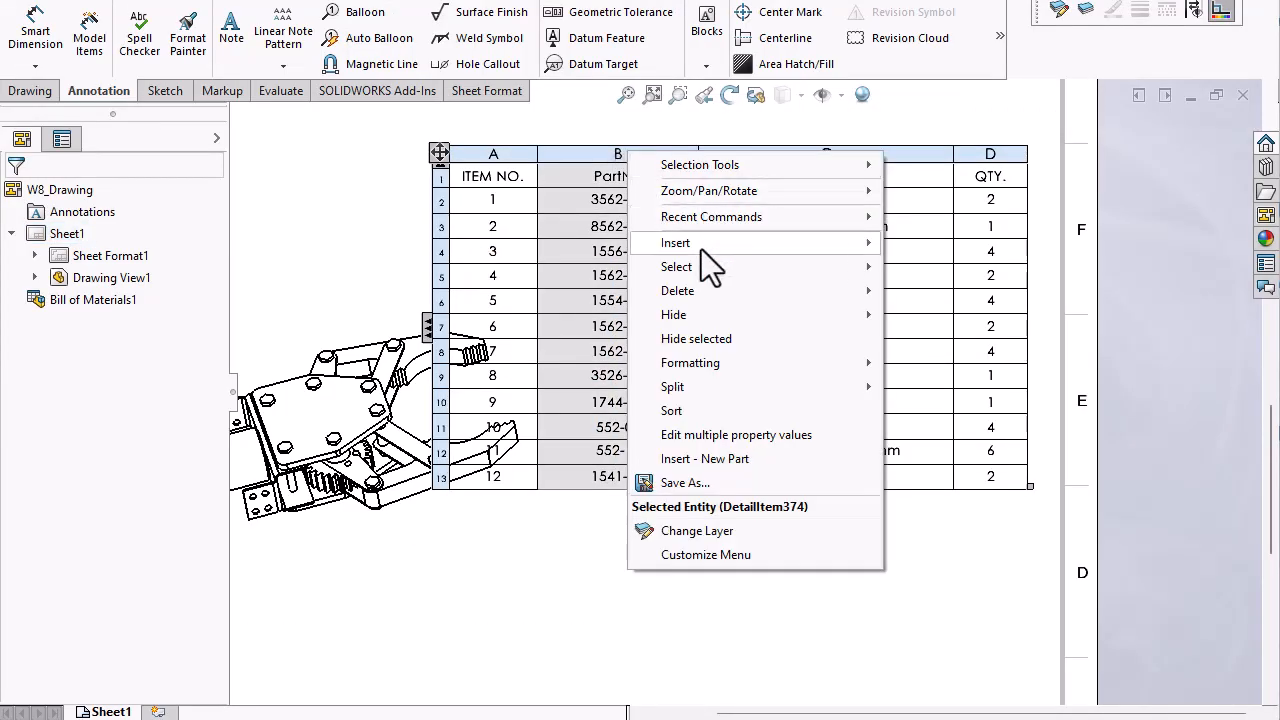
left_click(682, 409)
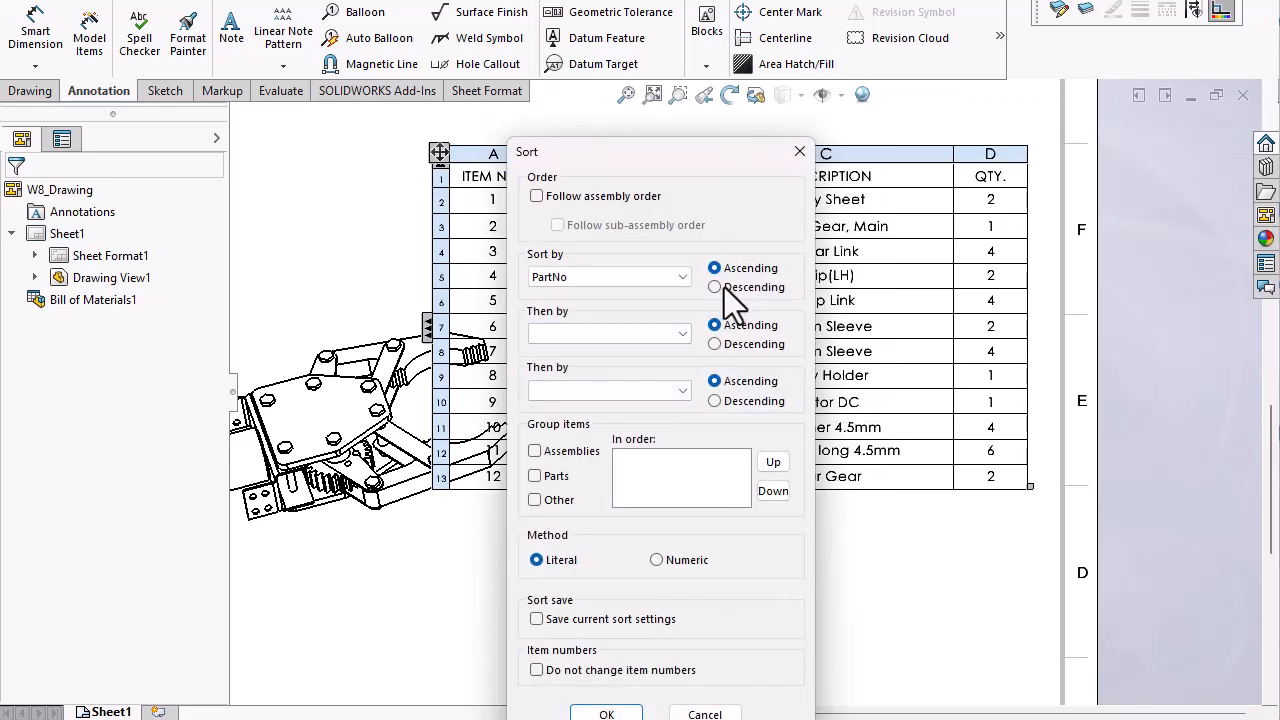
left_click(724, 287)
left_click(607, 712)
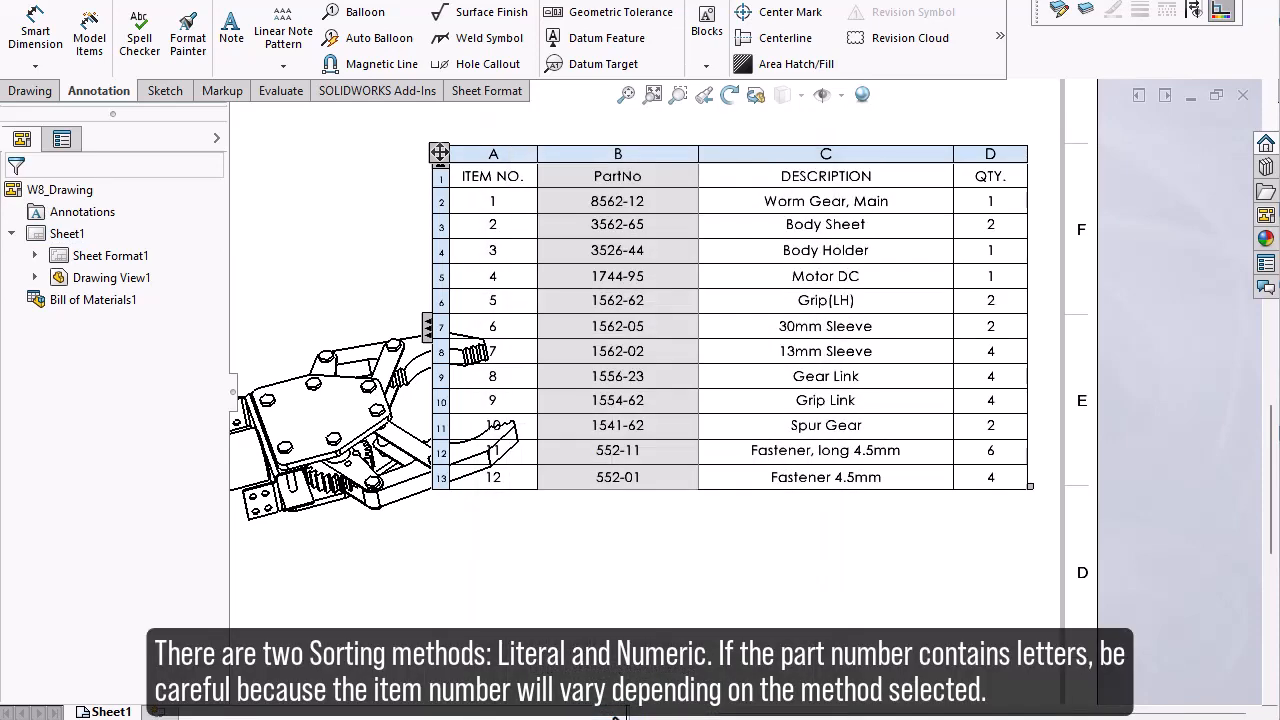
left_click(645, 586)
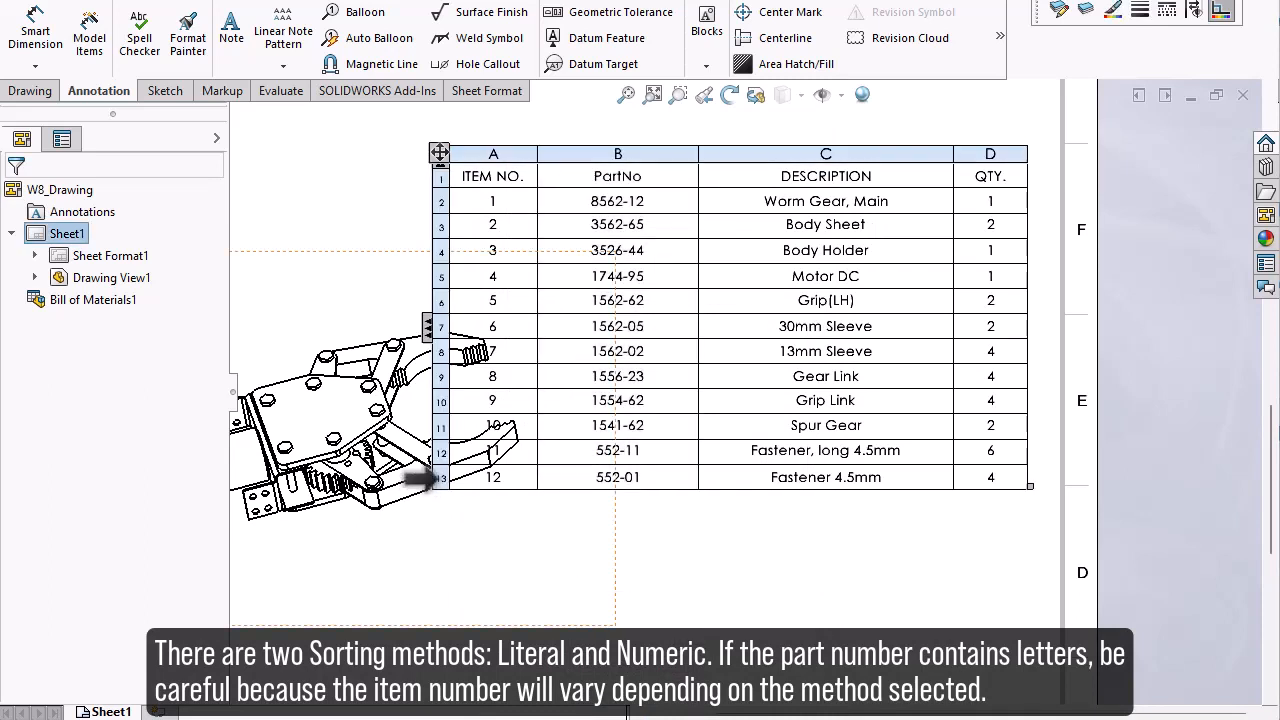
left_click(420, 490)
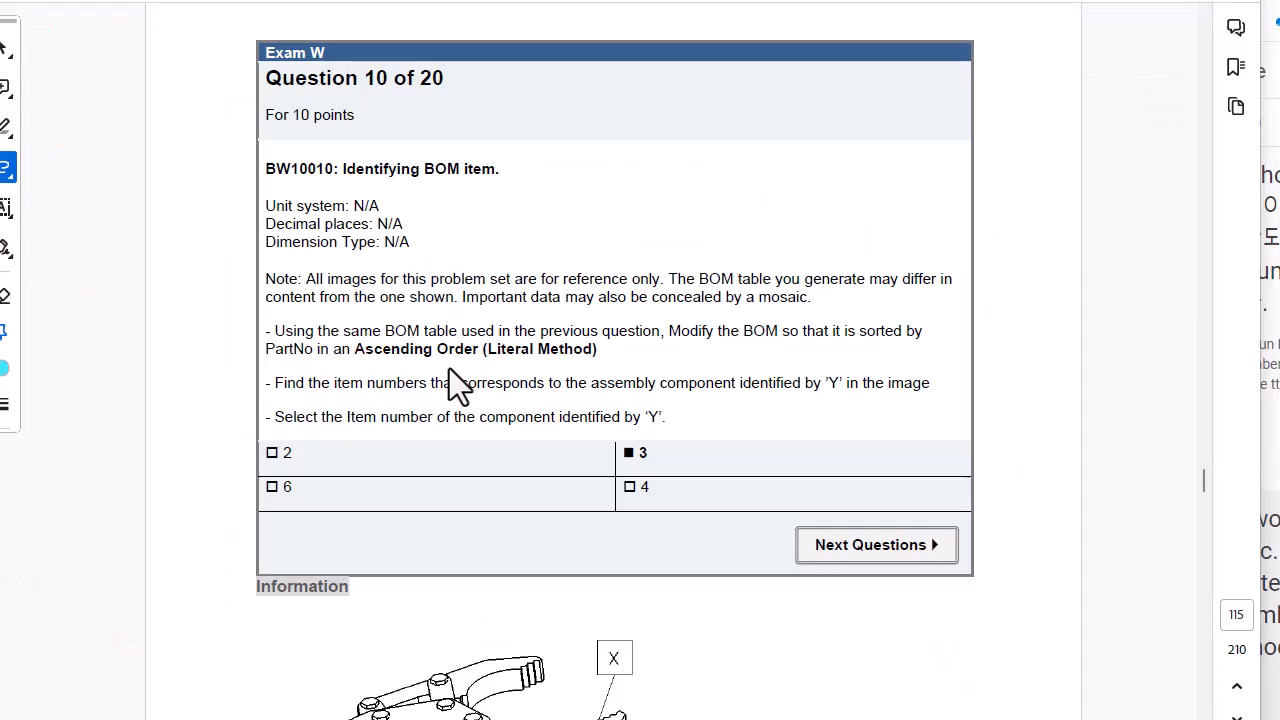
In the exam PDF, mark Question 10's requirements for the previous BOM table, ascending literal sort, component Y and its item number
left_click_drag(385, 340, 625, 334)
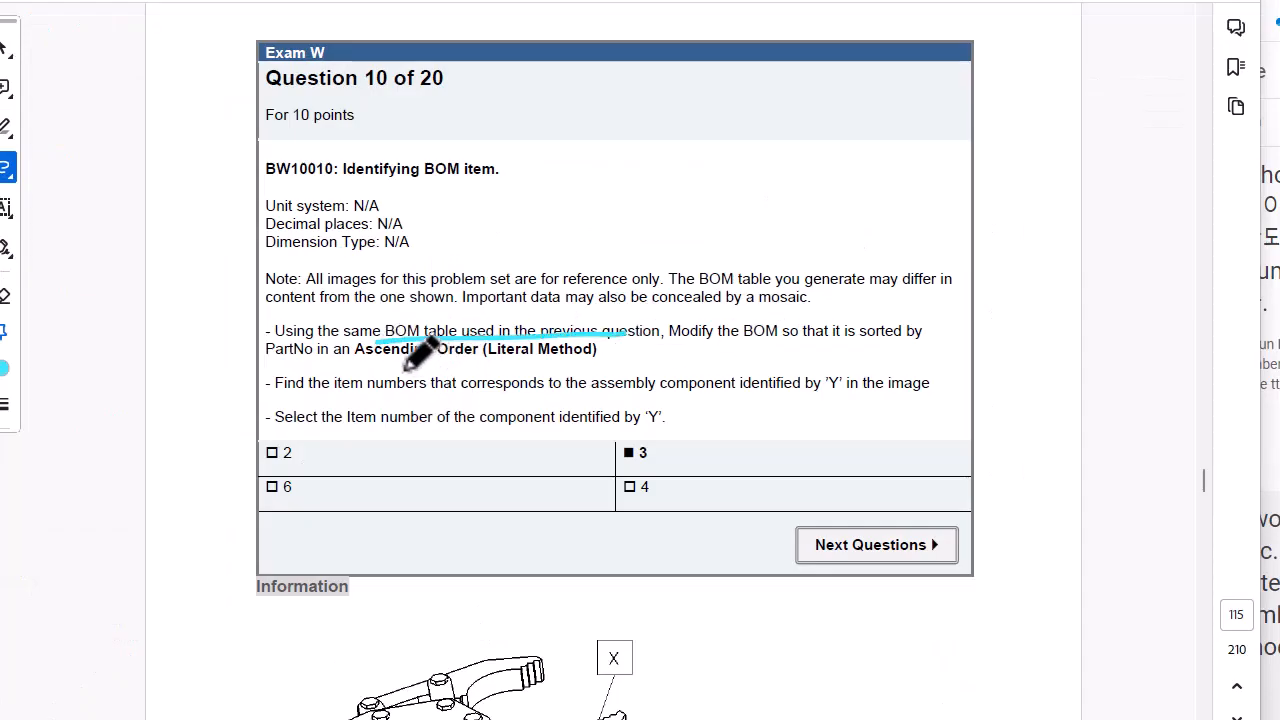
mouse_move(356, 361)
left_mouse_down()
mouse_move(598, 361)
mouse_move(620, 341)
left_mouse_up()
scroll(612, 652, "down", 4)
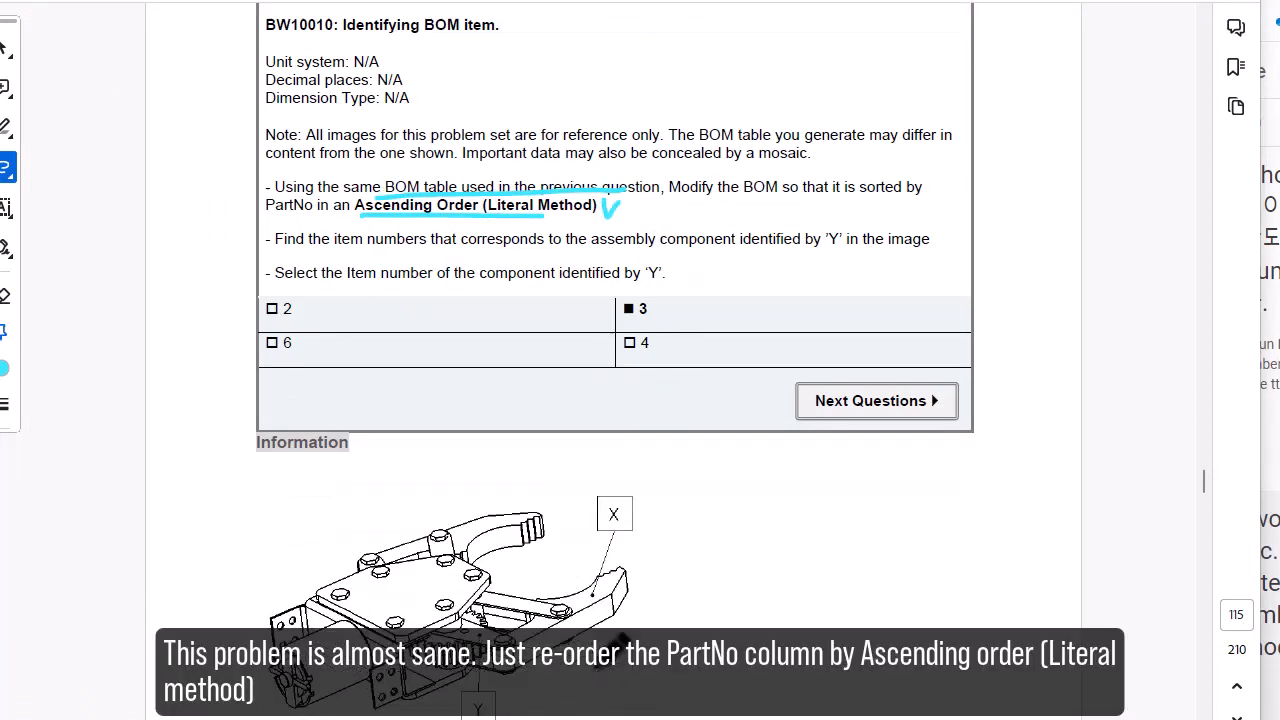
mouse_move(476, 598)
left_mouse_down()
mouse_move(466, 572)
mouse_move(482, 600)
left_mouse_up()
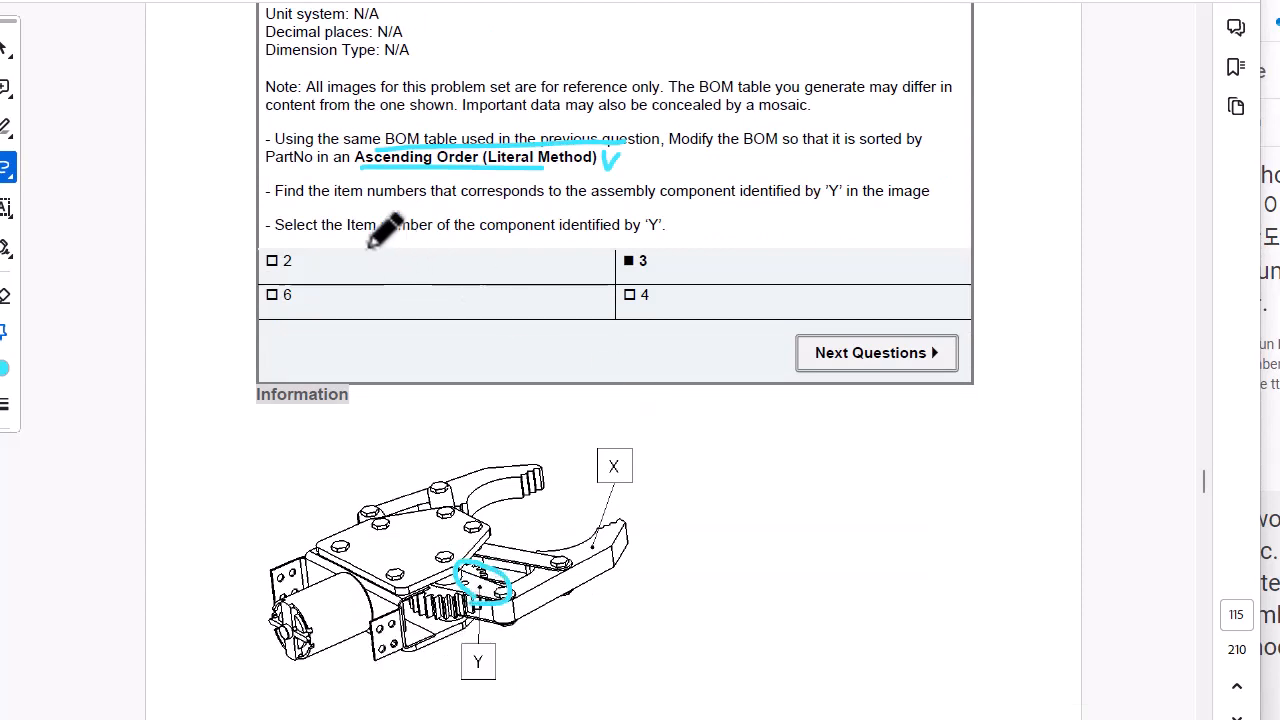
left_click_drag(351, 231, 415, 230)
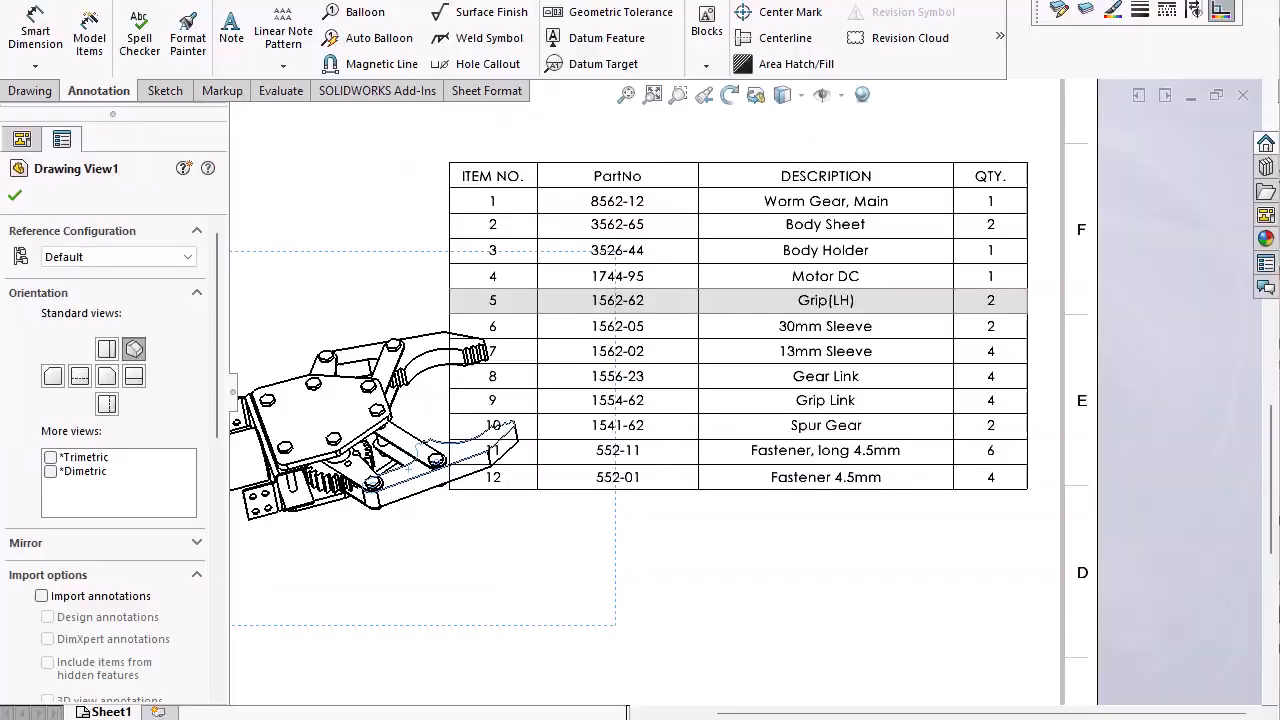
In the gripper drawing, re-sort the bill of materials by PartNo in ascending order with the Literal method
left_click(698, 364)
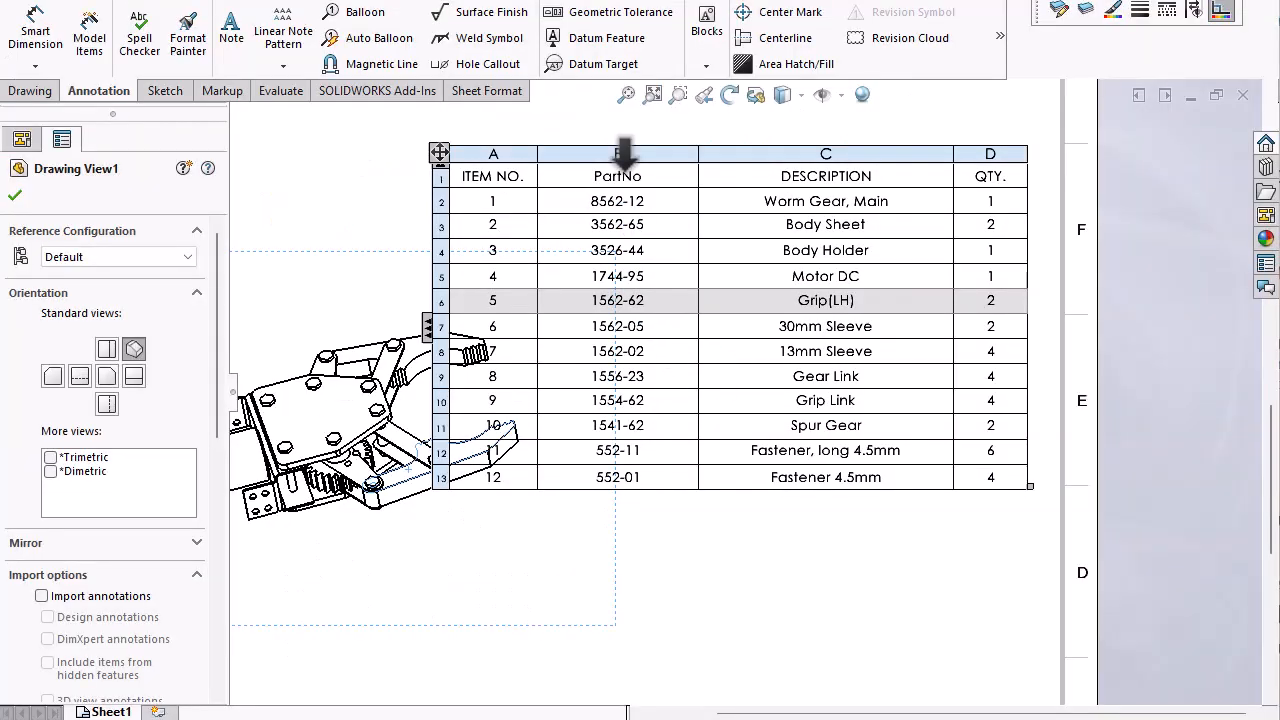
left_click(623, 153)
right_click(624, 156)
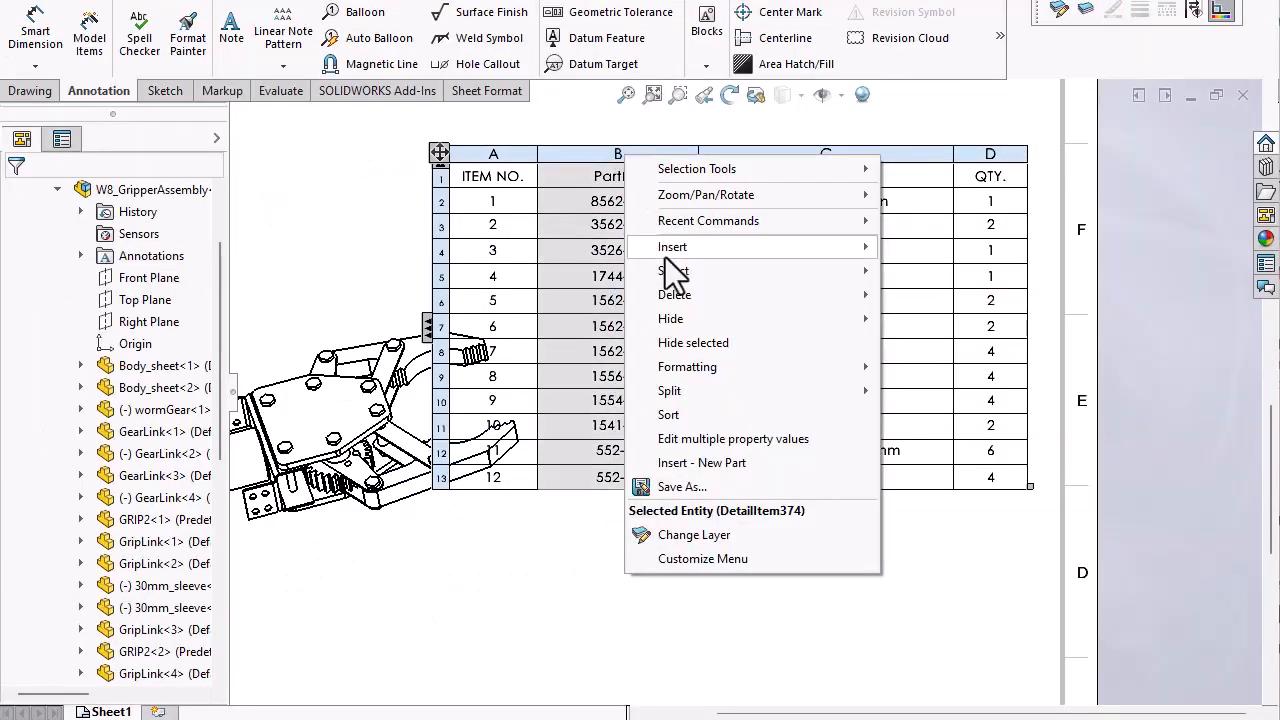
left_click(676, 408)
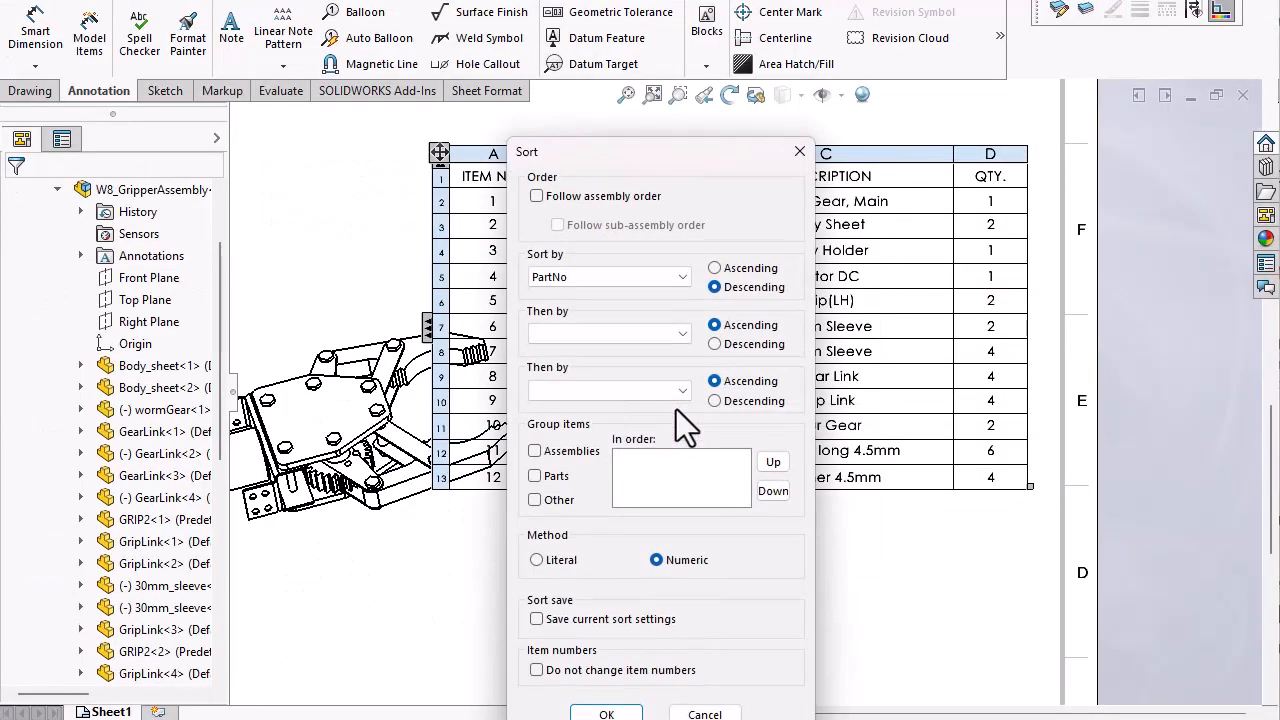
left_click(714, 268)
left_click(540, 561)
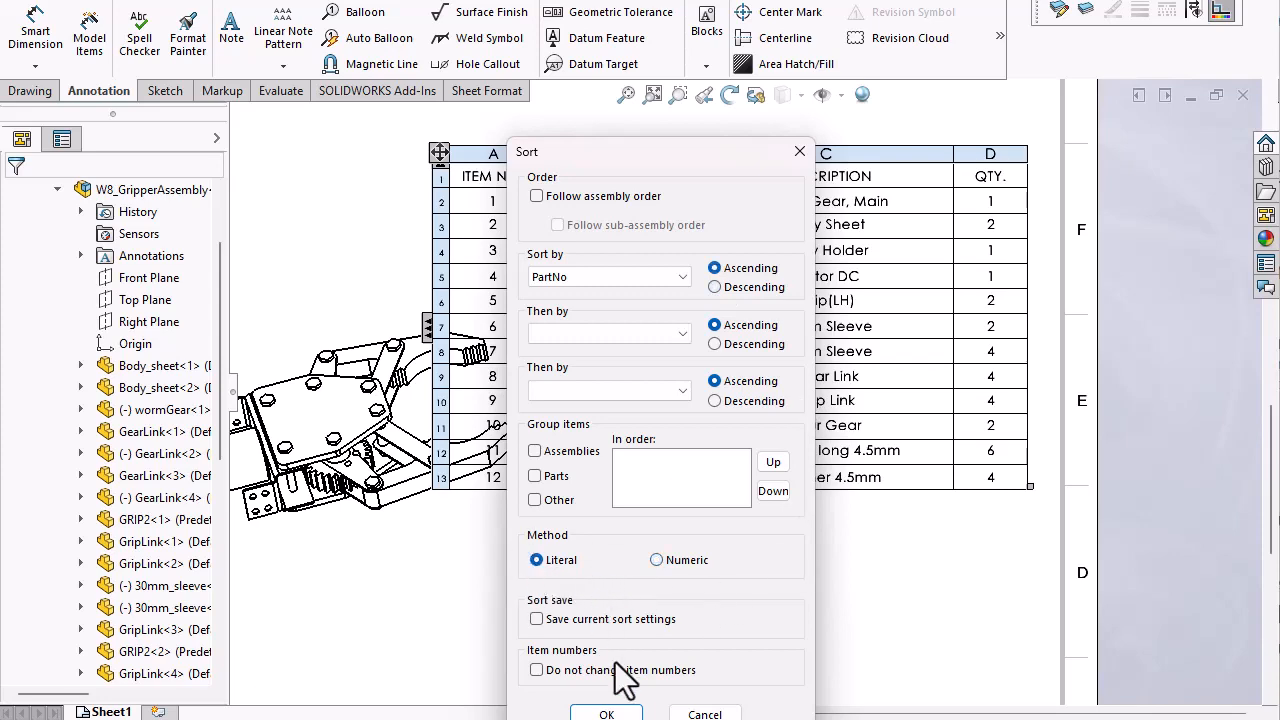
left_click(607, 713)
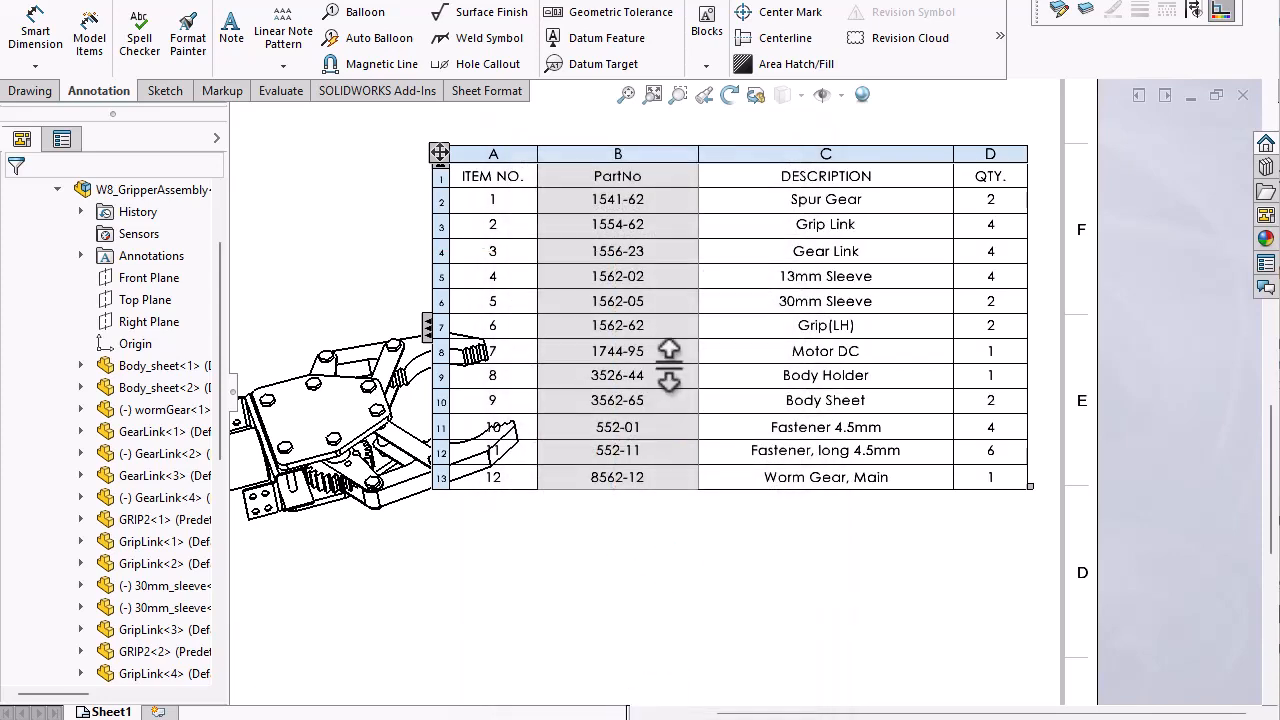
Identify component Y's row in the bill of materials by selecting the gear link in the drawing view
left_click(358, 470)
scroll(359, 472, "down", 5)
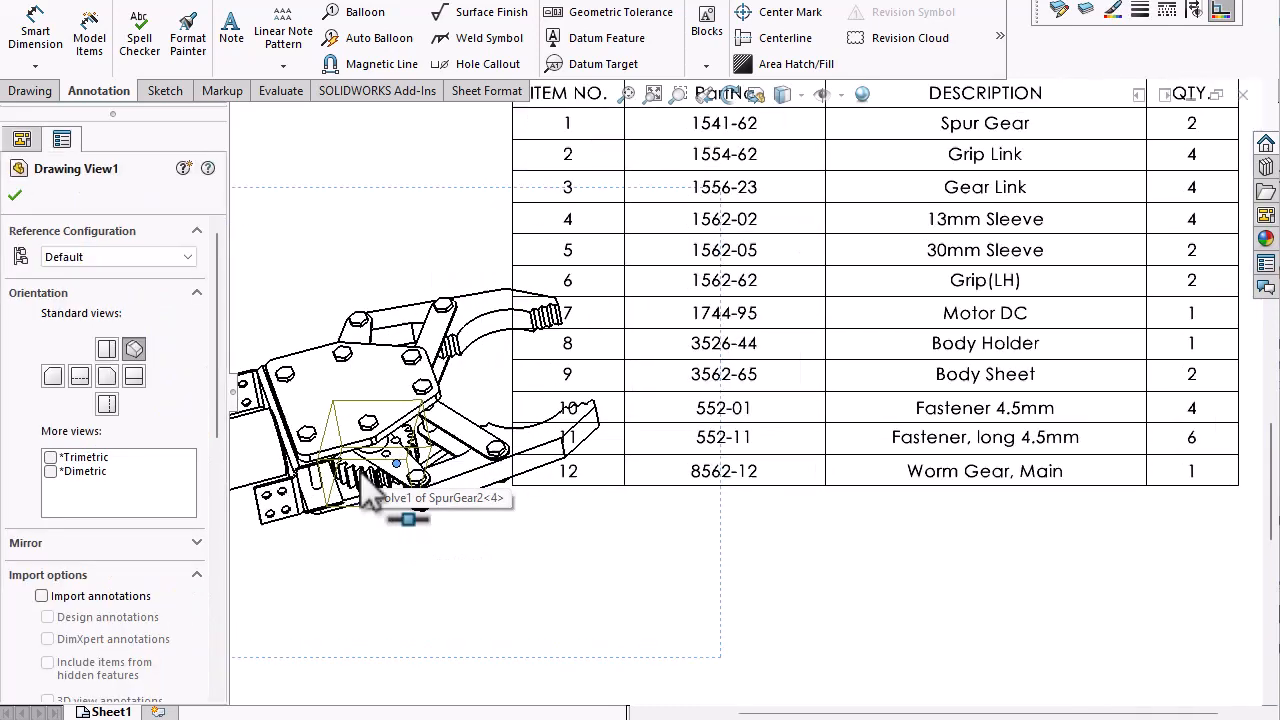
left_click(531, 440)
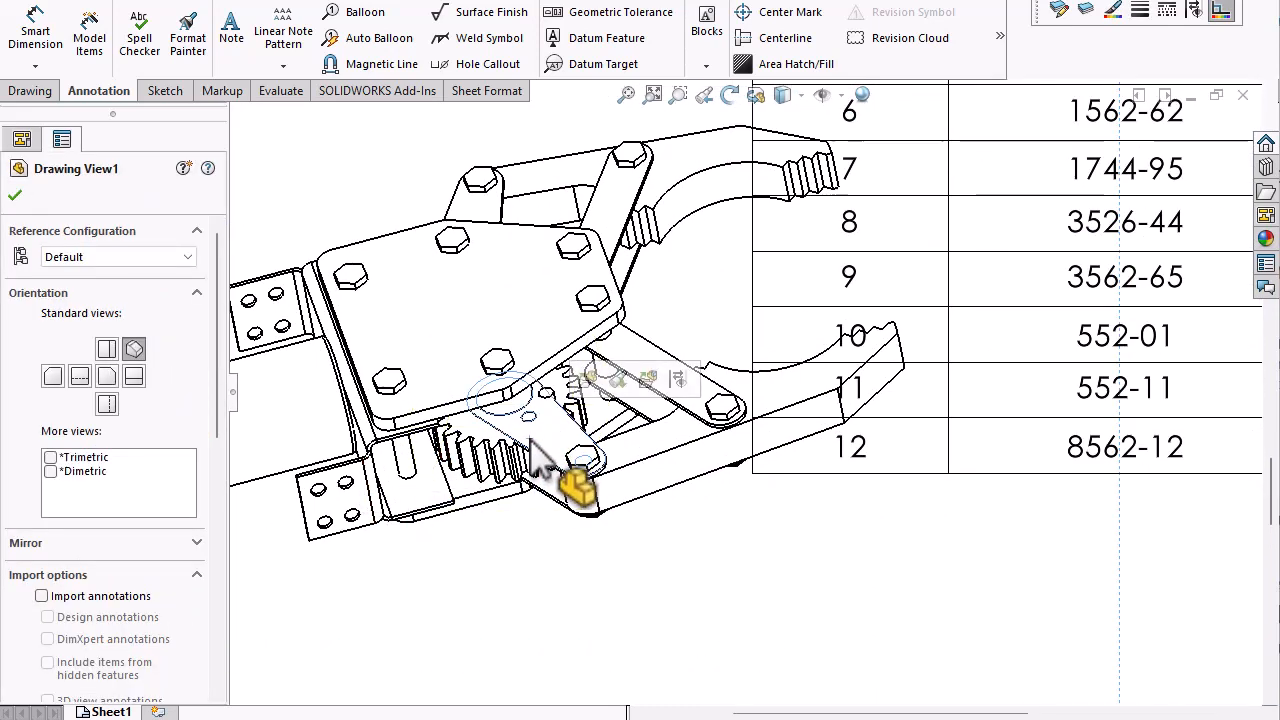
scroll(965, 560, "up", 5)
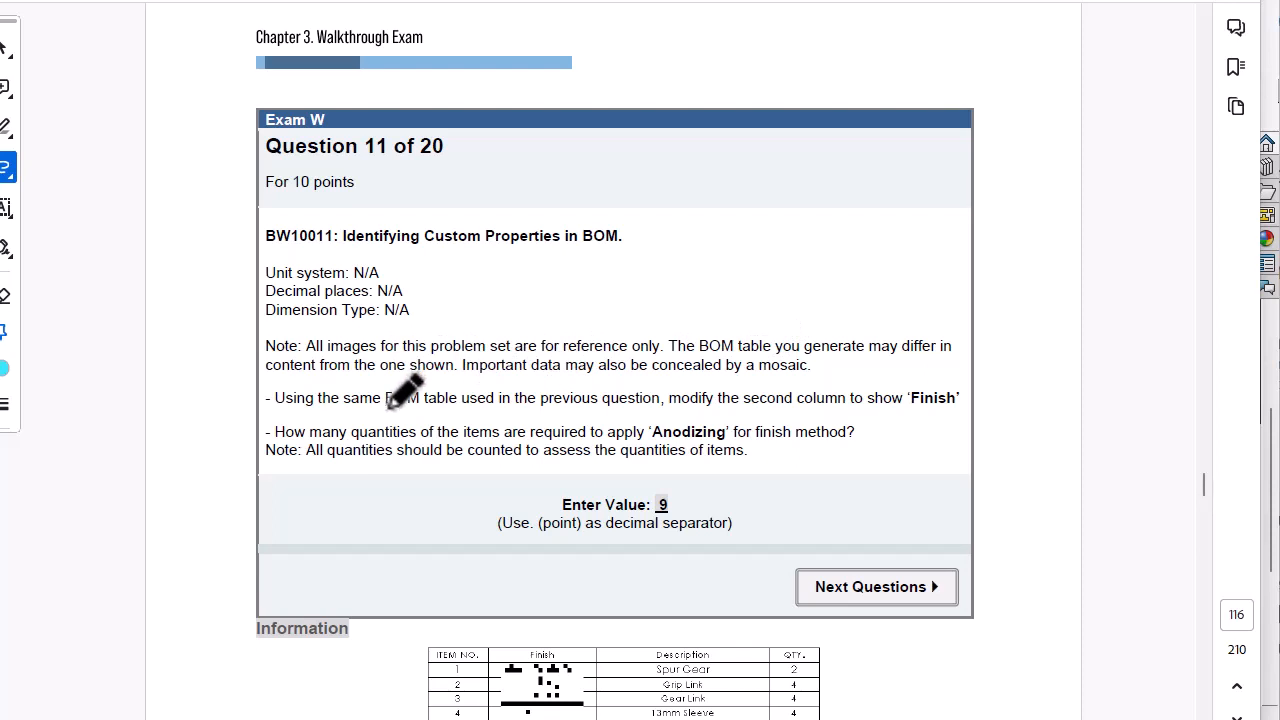
In the exam PDF, mark Question 11's Finish column, Anodizing and all-quantities requirements, plus the Finish column of the sample table
mouse_move(958, 405)
left_mouse_down()
mouse_move(975, 372)
mouse_move(931, 414)
left_mouse_up()
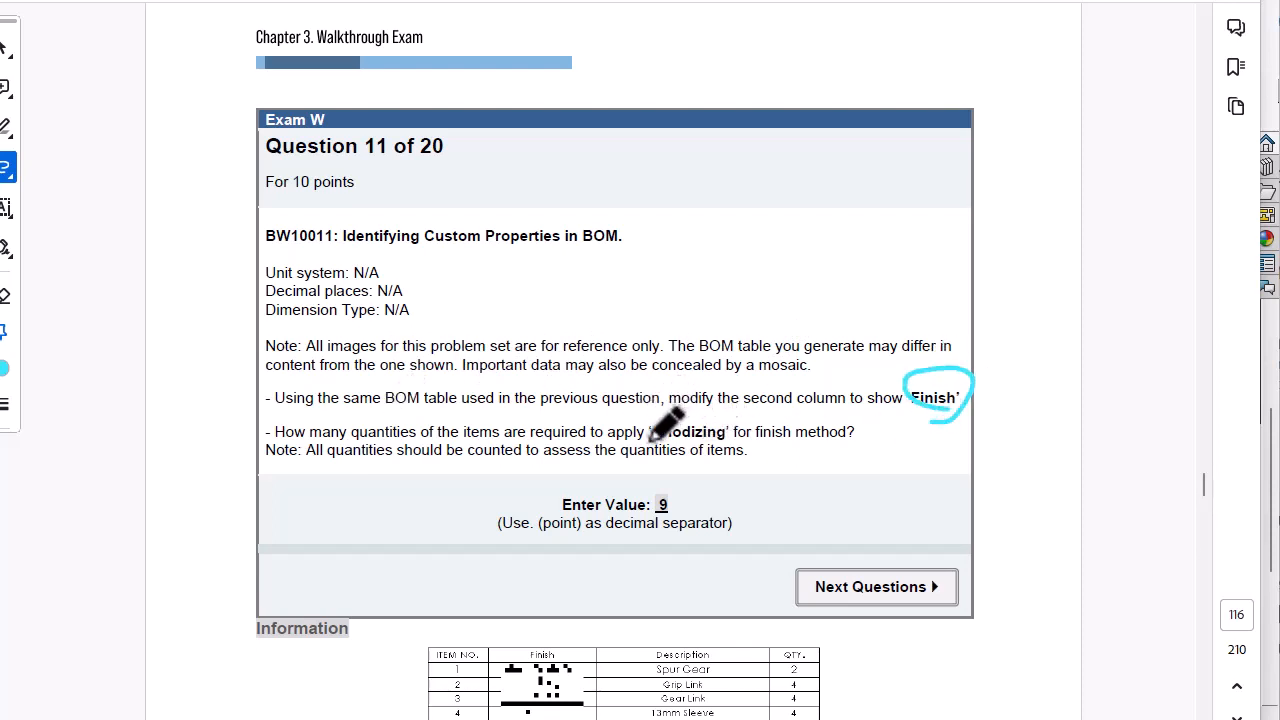
mouse_move(652, 437)
left_mouse_down()
mouse_move(770, 438)
mouse_move(672, 417)
left_mouse_up()
left_click_drag(302, 458, 390, 461)
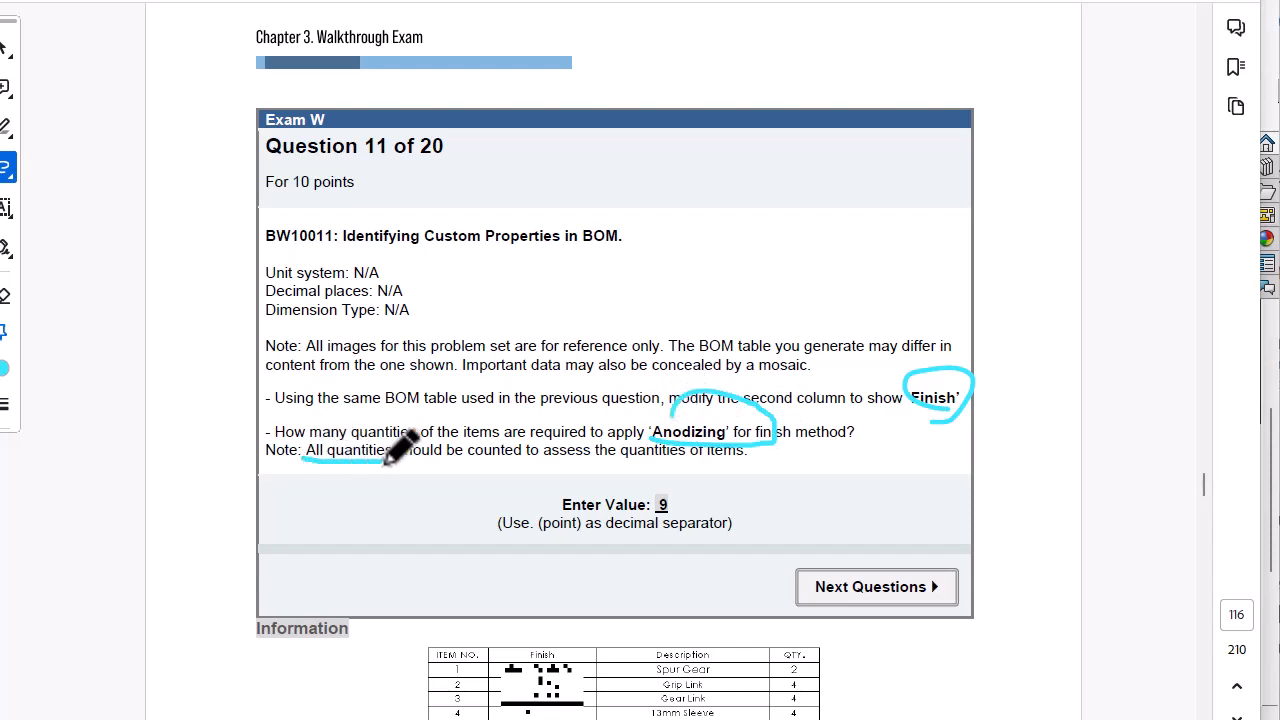
left_click_drag(300, 438, 458, 431)
scroll(600, 510, "down", 4)
scroll(590, 518, "down", 2)
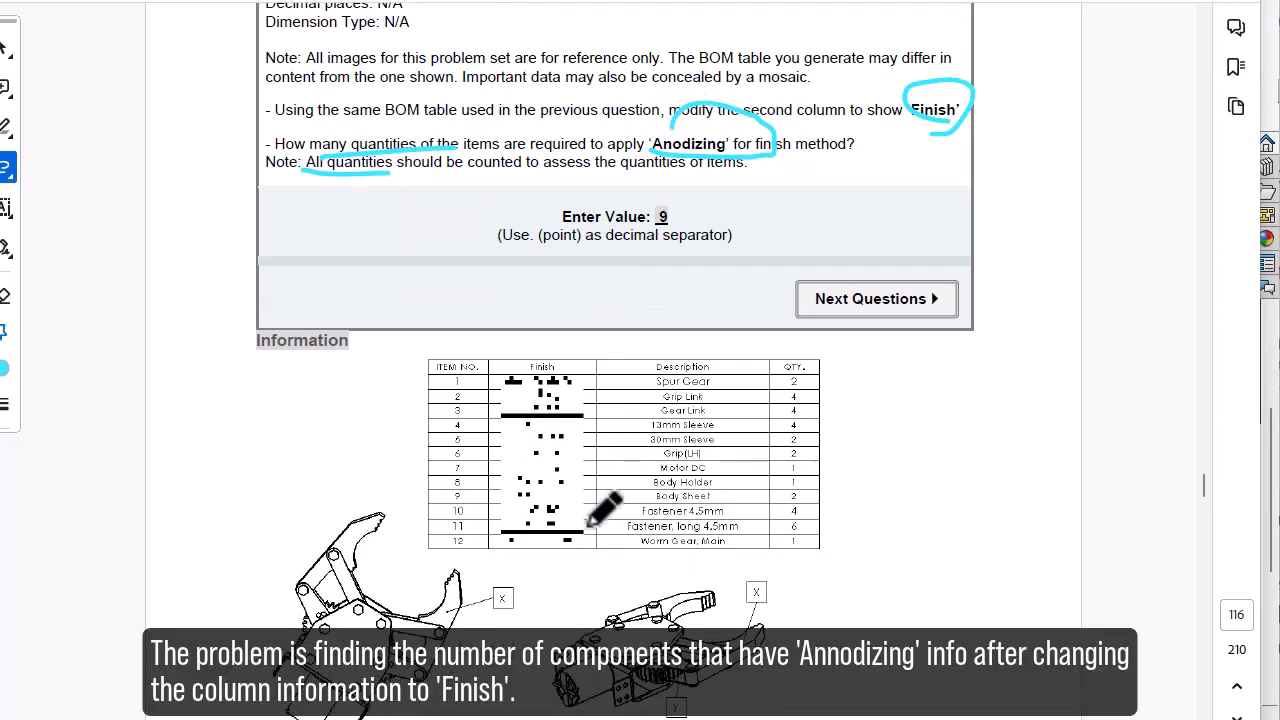
scroll(603, 510, "down", 1)
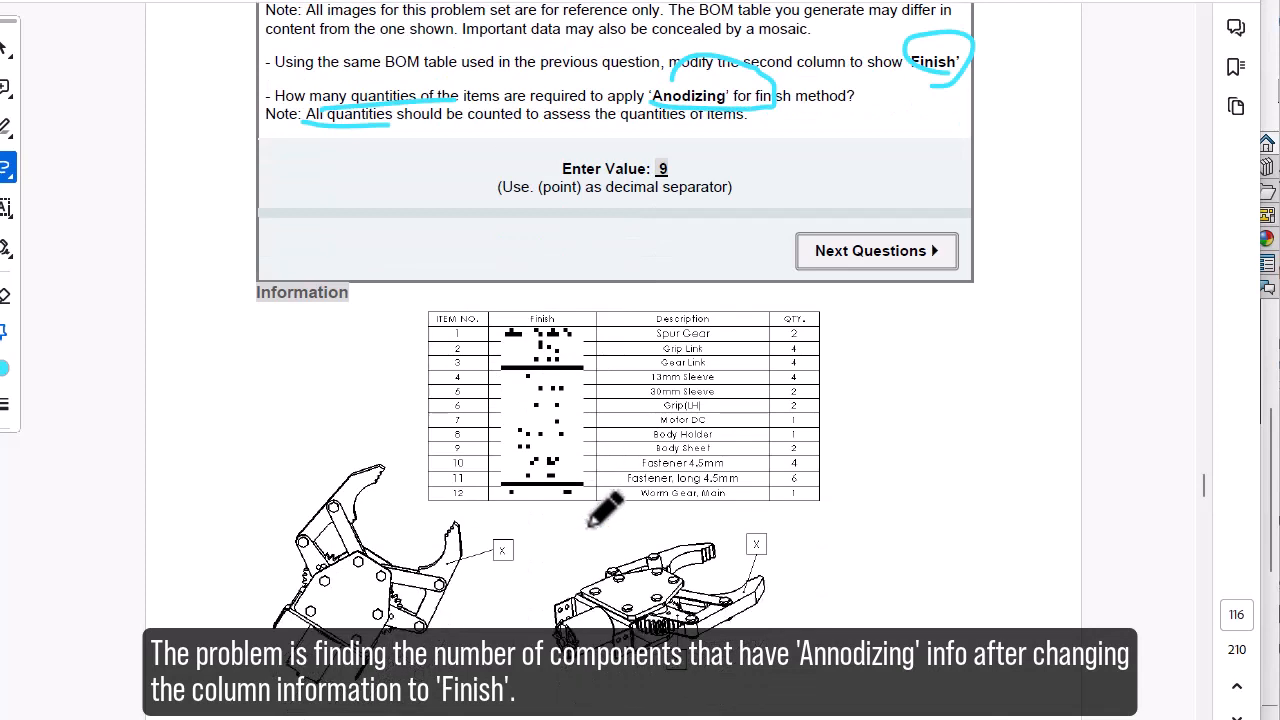
left_click_drag(560, 330, 556, 327)
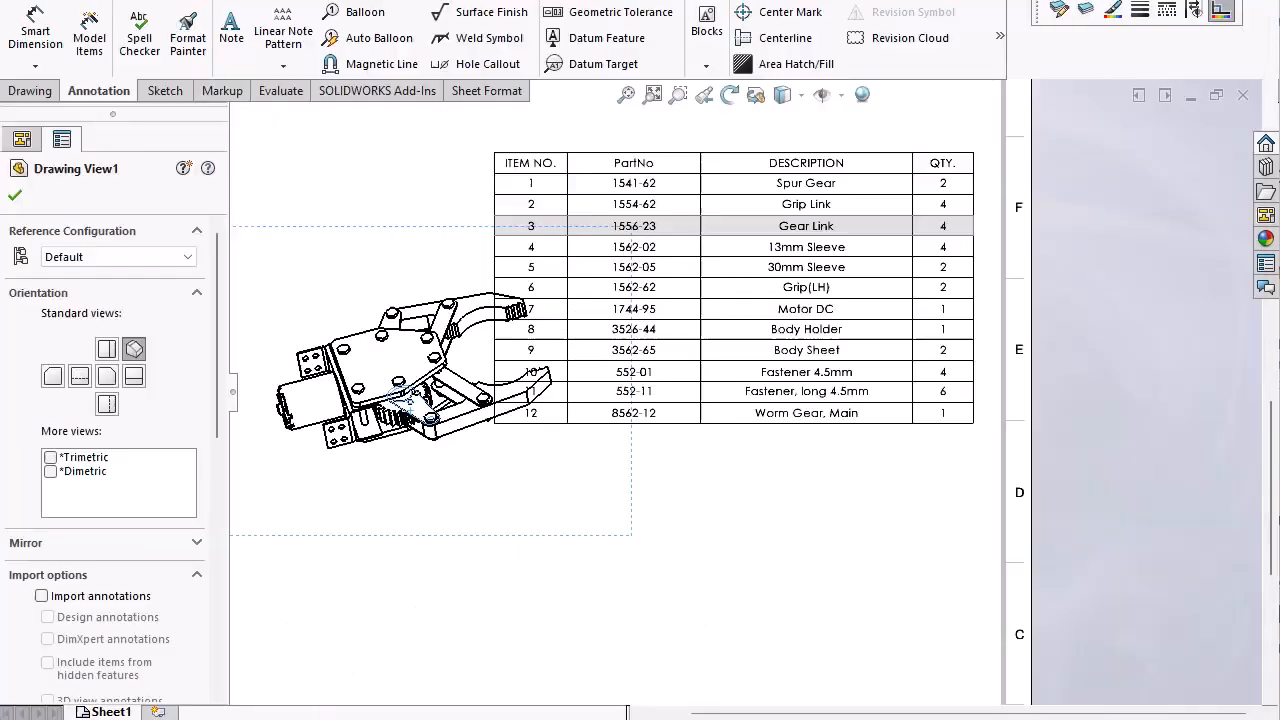
In the gripper drawing, change the PartNo column of the bill of materials to the custom property Finish
left_click(603, 289)
left_click(646, 145)
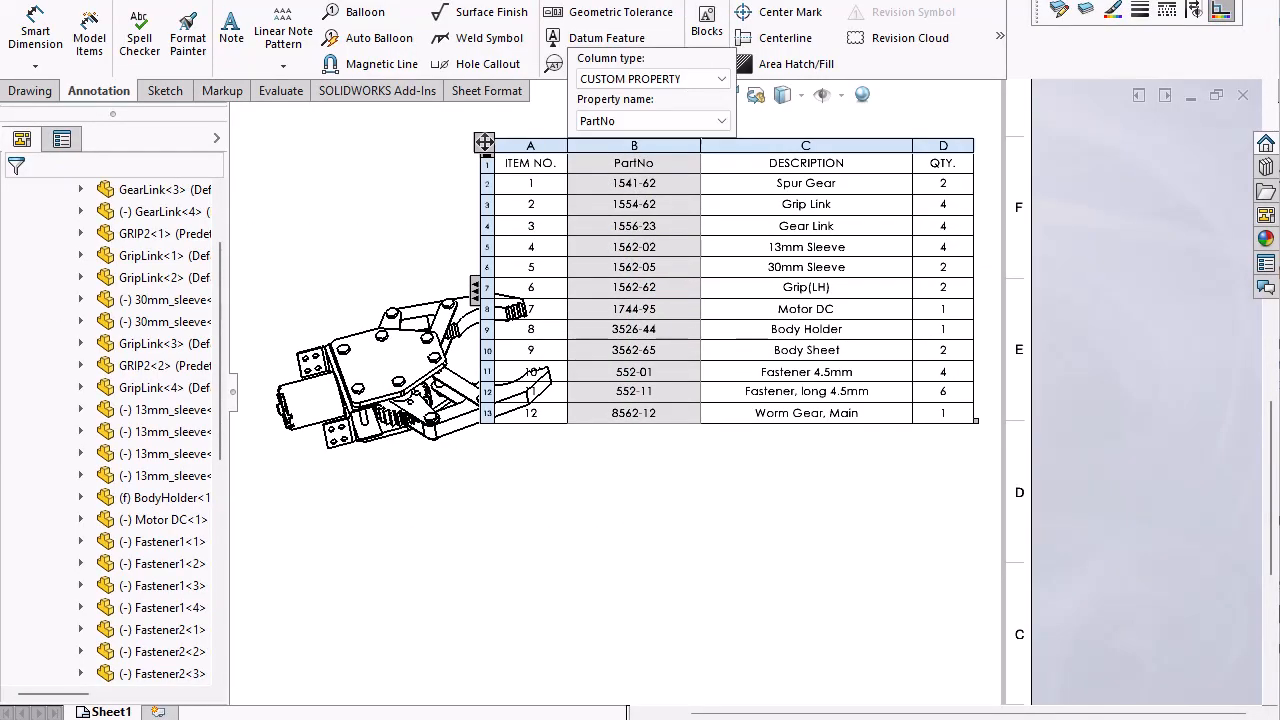
left_click(722, 121)
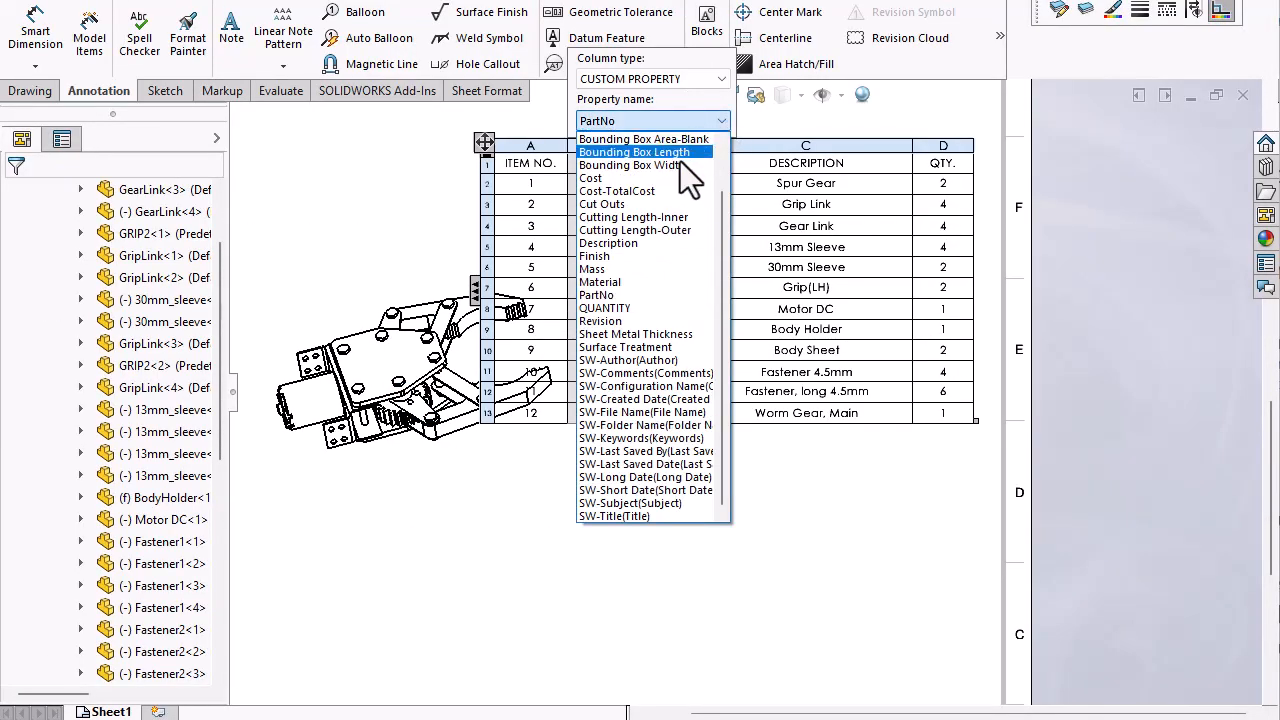
left_click(671, 256)
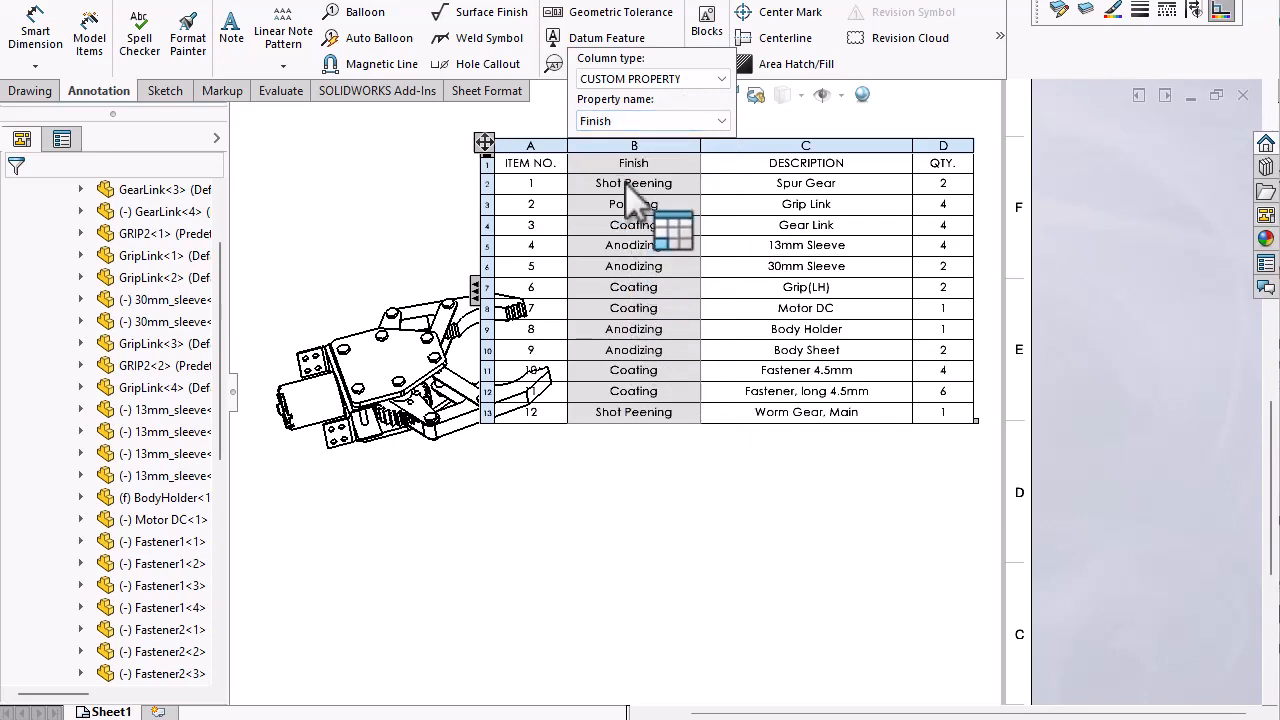
Select all the Anodizing cells in the Finish column to count the quantities of those items
left_click(644, 455)
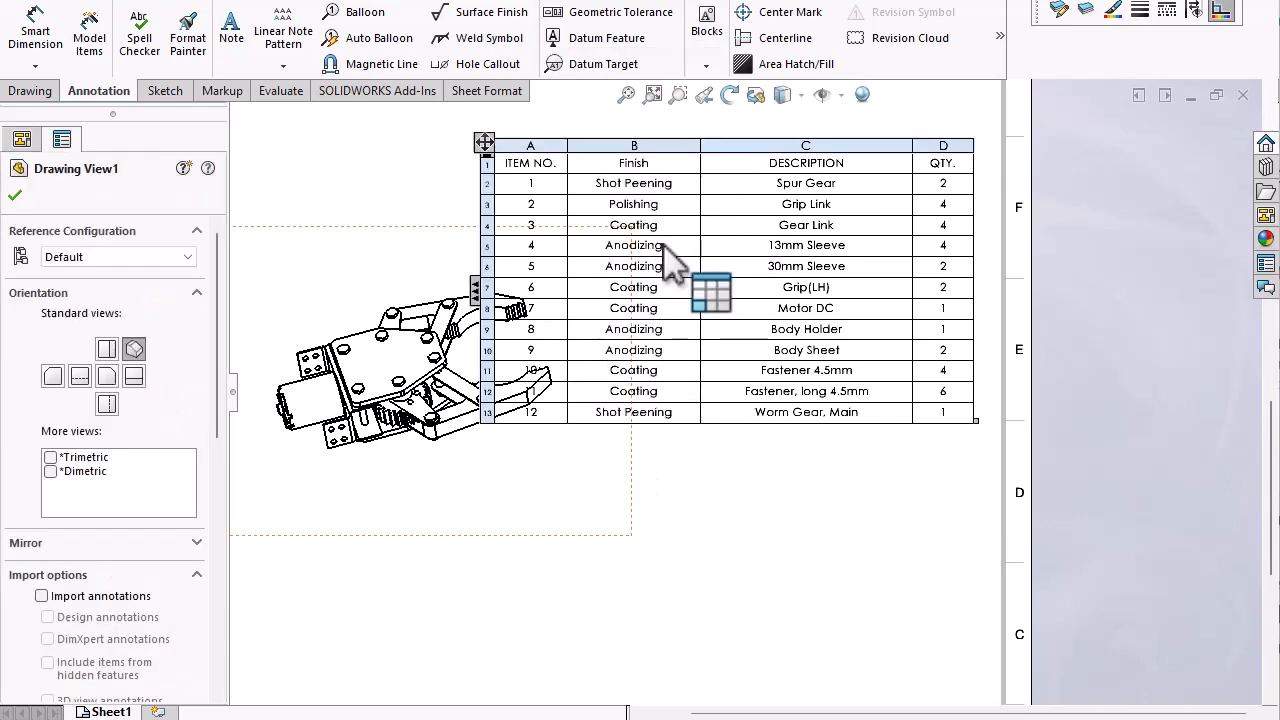
left_click_drag(663, 244, 673, 264)
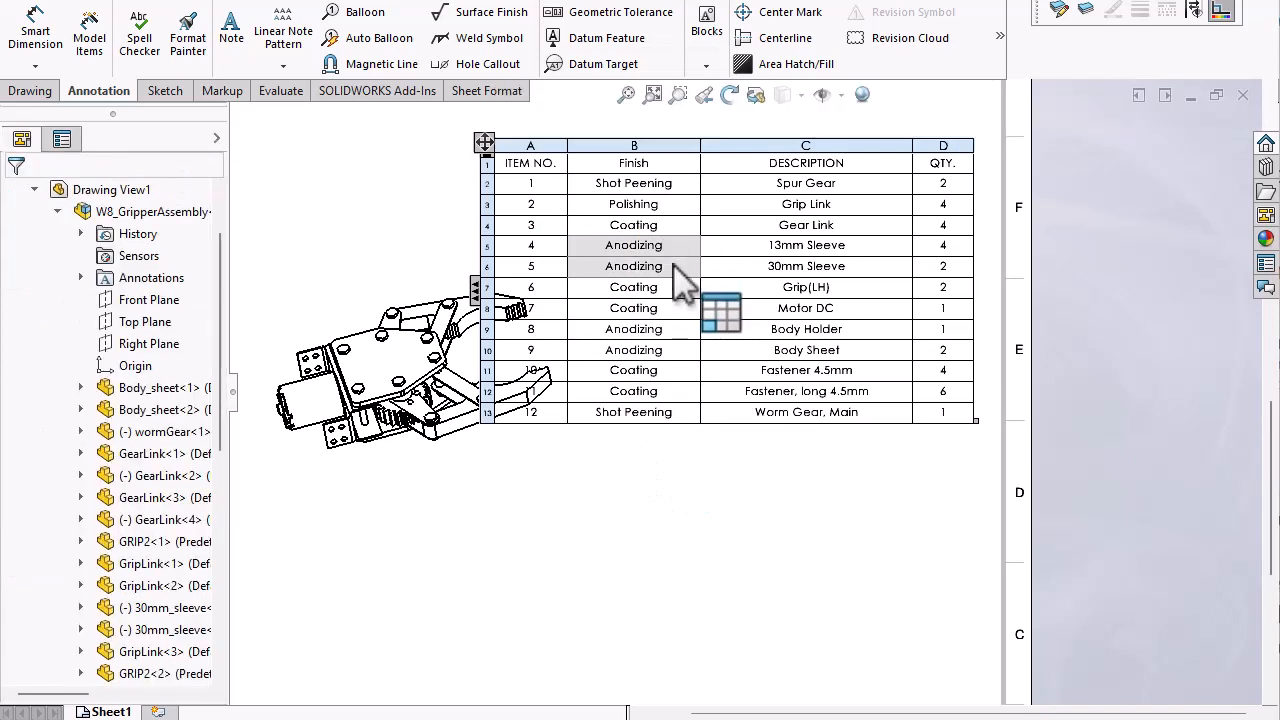
left_click(690, 329, "ctrl")
left_click(681, 351, "ctrl")
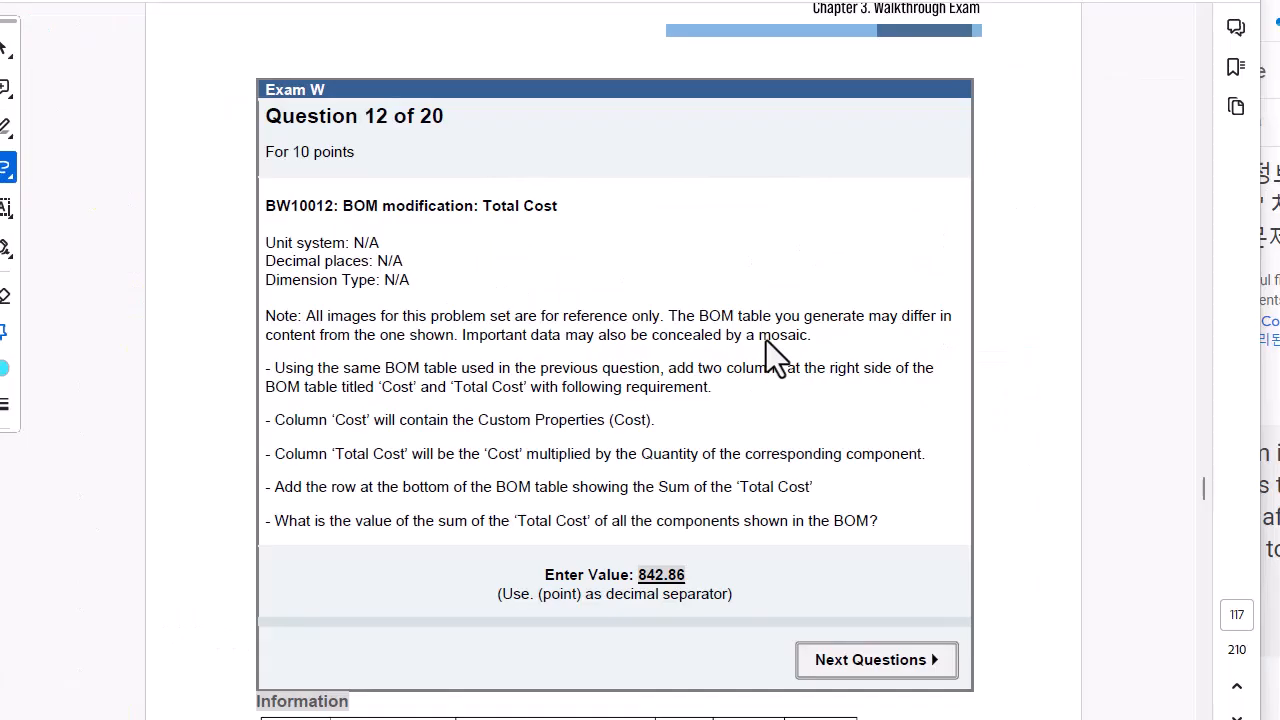
In the exam PDF, mark Question 12's BOM table, Cost, Total Cost and sum requirements, plus the two cost columns in the sample table
scroll(766, 340, "down", 1)
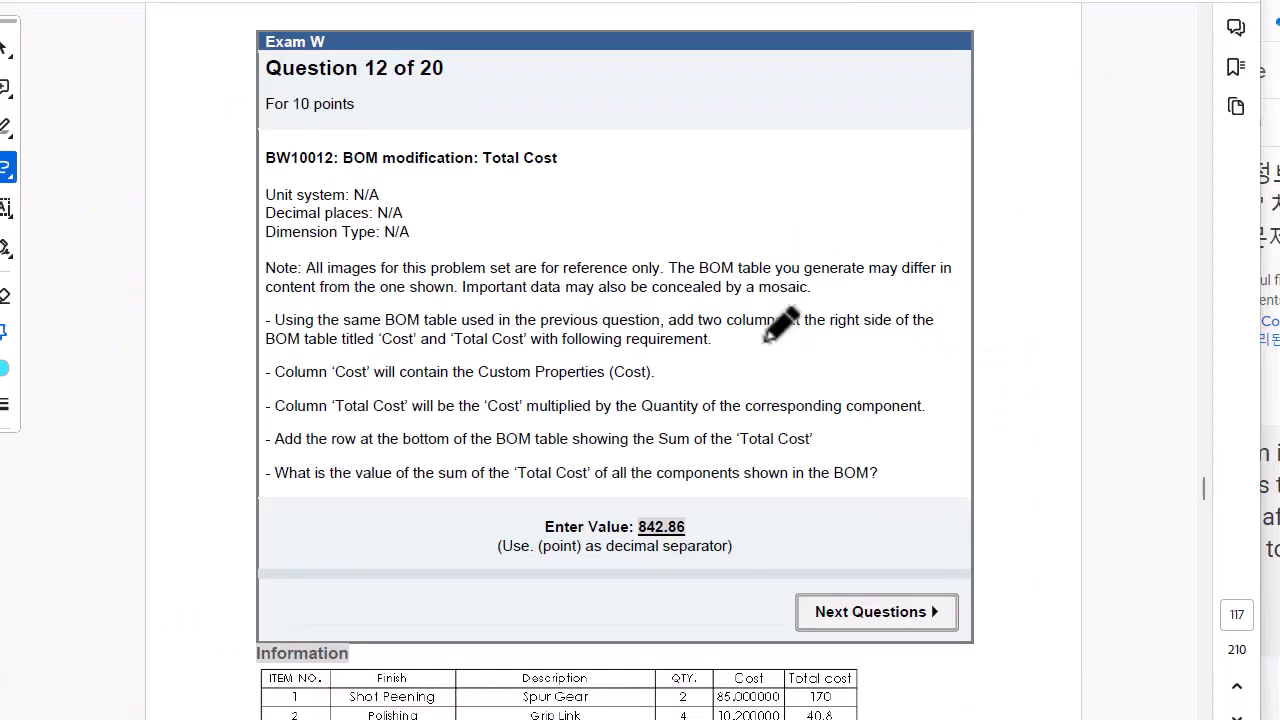
left_click_drag(702, 276, 782, 276)
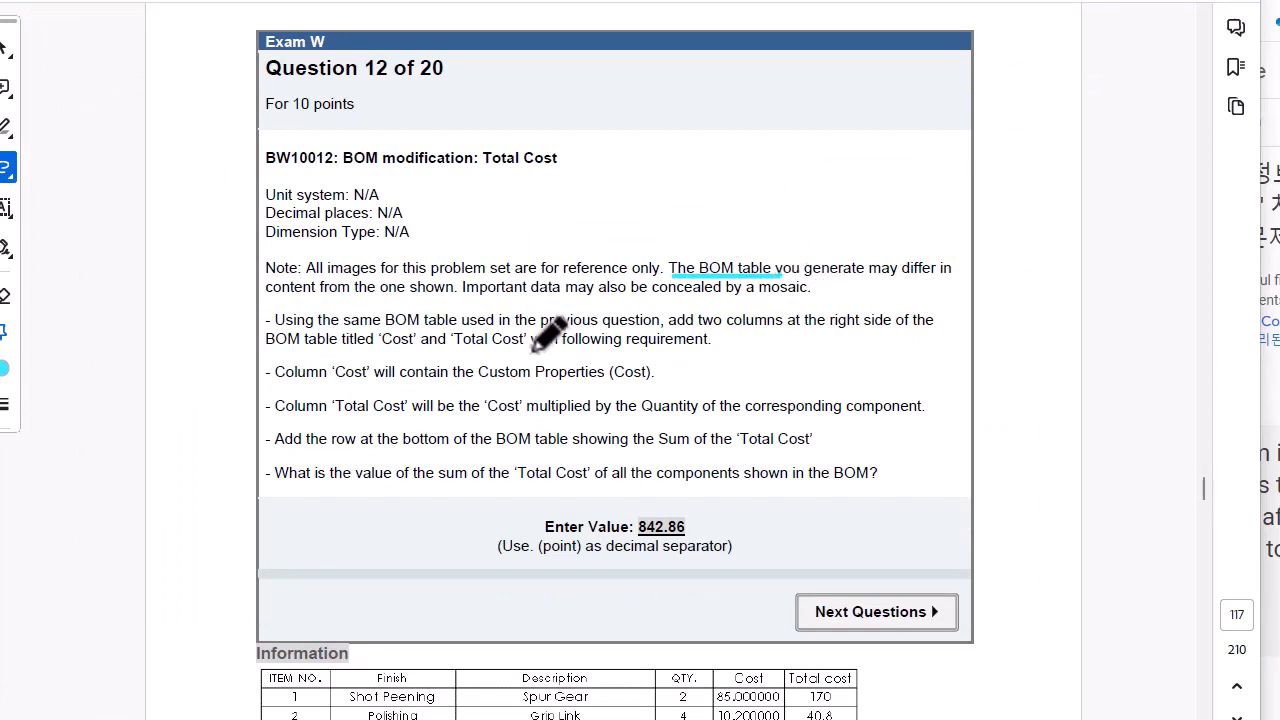
left_click_drag(387, 353, 412, 350)
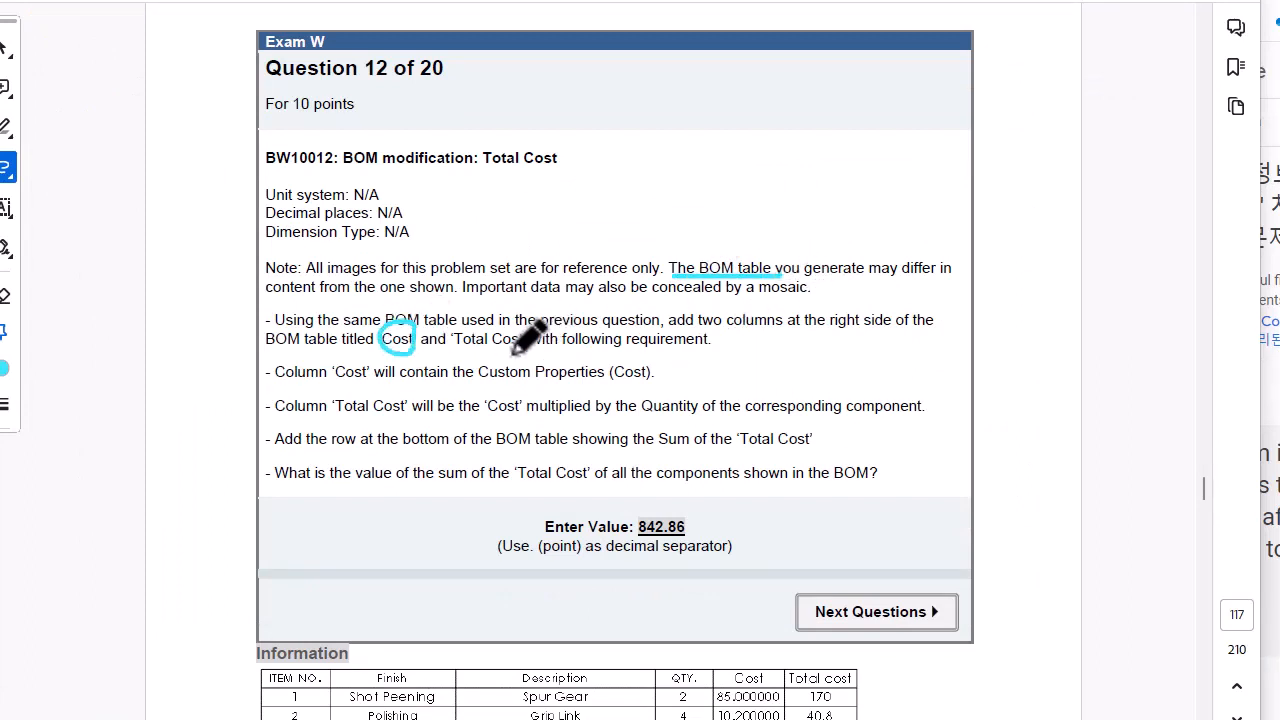
mouse_move(516, 350)
left_mouse_down()
mouse_move(543, 334)
mouse_move(524, 349)
left_mouse_up()
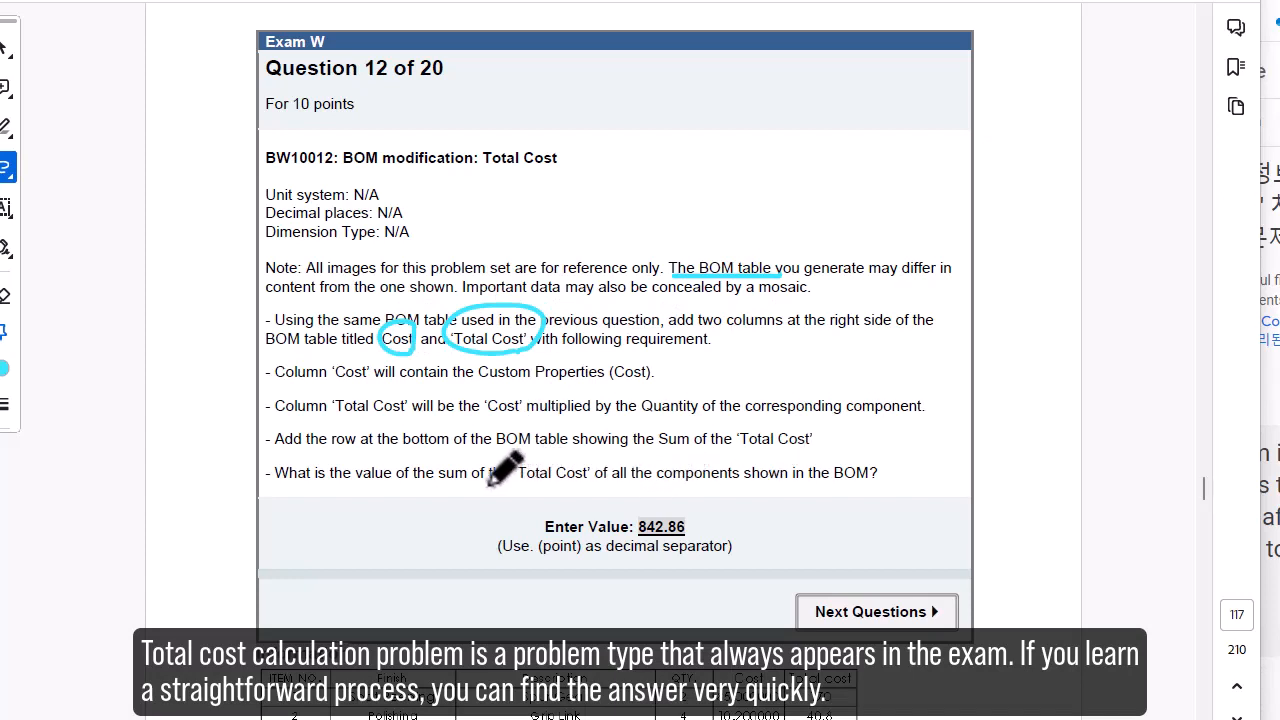
left_click_drag(444, 484, 588, 484)
scroll(592, 455, "down", 3)
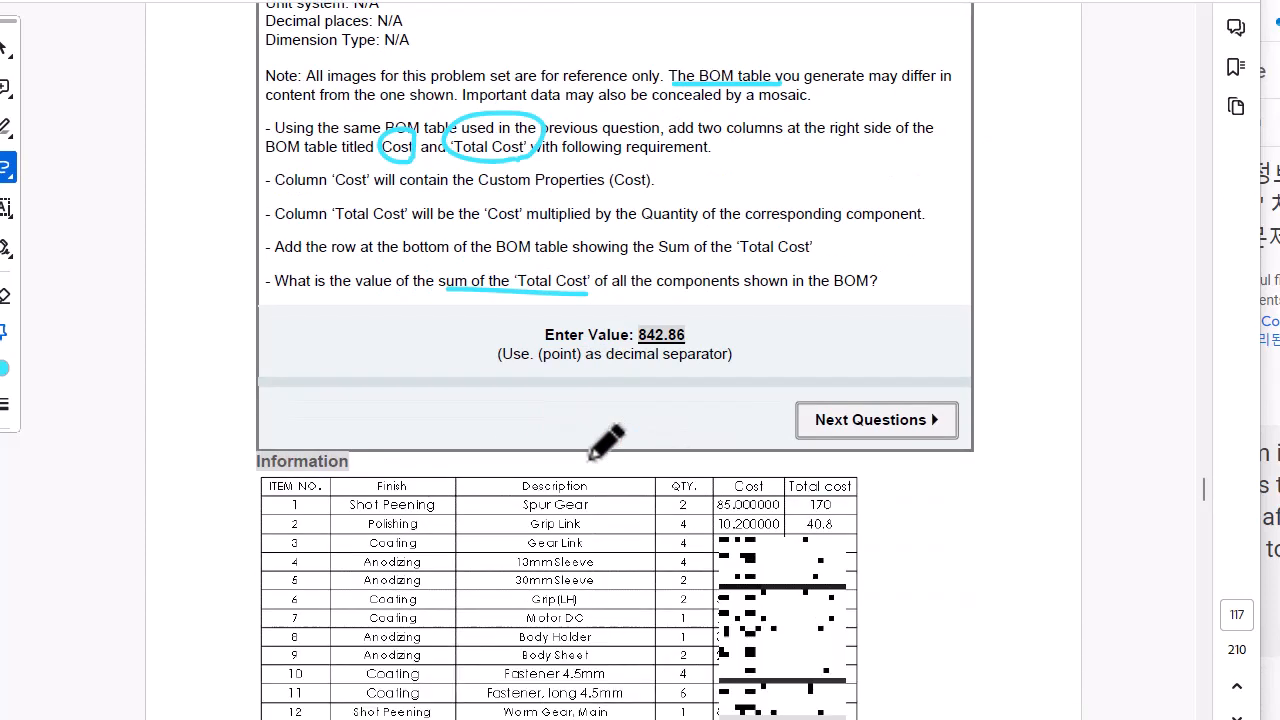
mouse_move(742, 348)
left_mouse_down()
mouse_move(754, 318)
mouse_move(737, 346)
mouse_move(829, 346)
mouse_move(809, 286)
mouse_move(845, 345)
left_mouse_up()
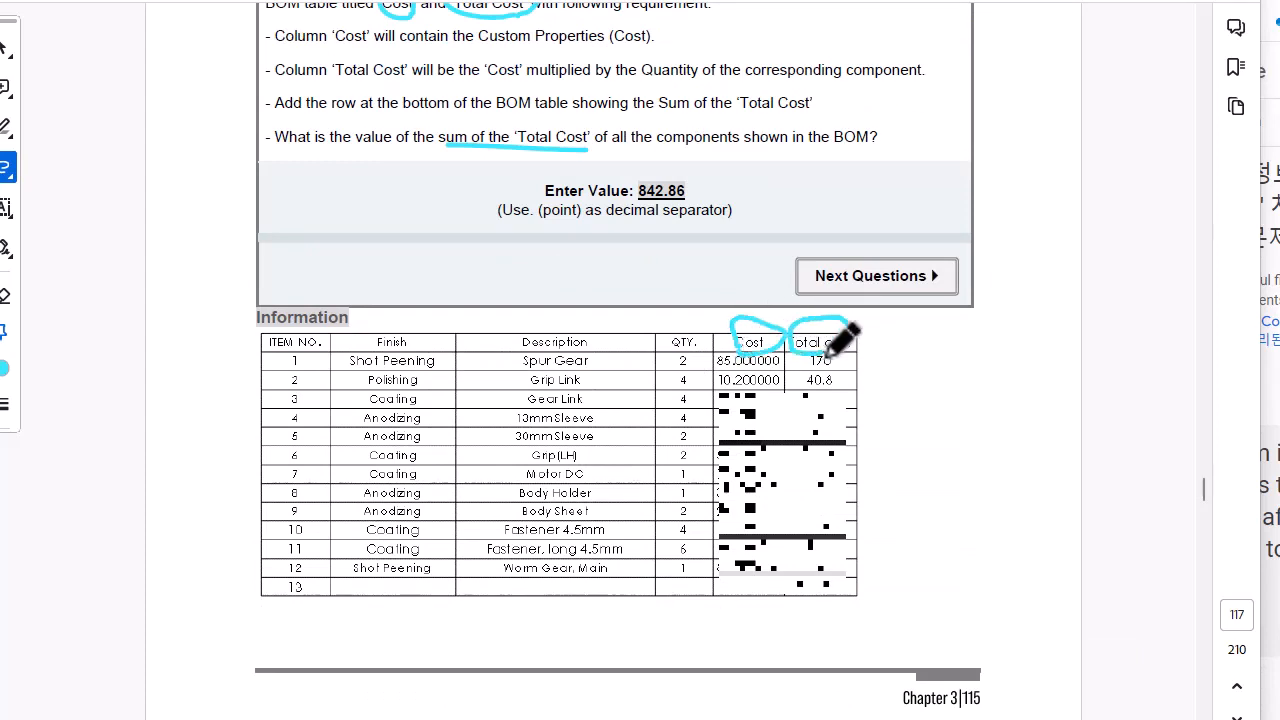
Mark the sum cell in the exam's sample table and insert two empty columns after QTY. in the gripper drawing's bill of materials
mouse_move(858, 598)
left_mouse_down()
mouse_move(762, 600)
mouse_move(868, 592)
left_mouse_up()
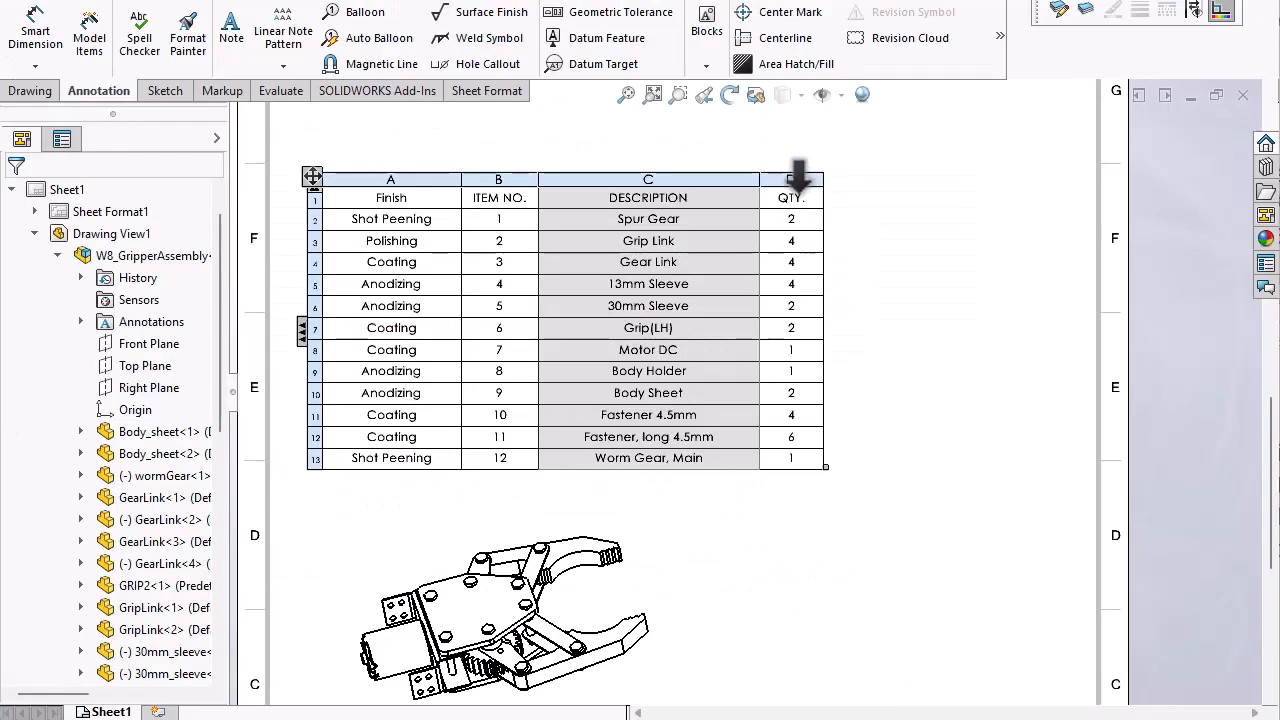
left_click(797, 178)
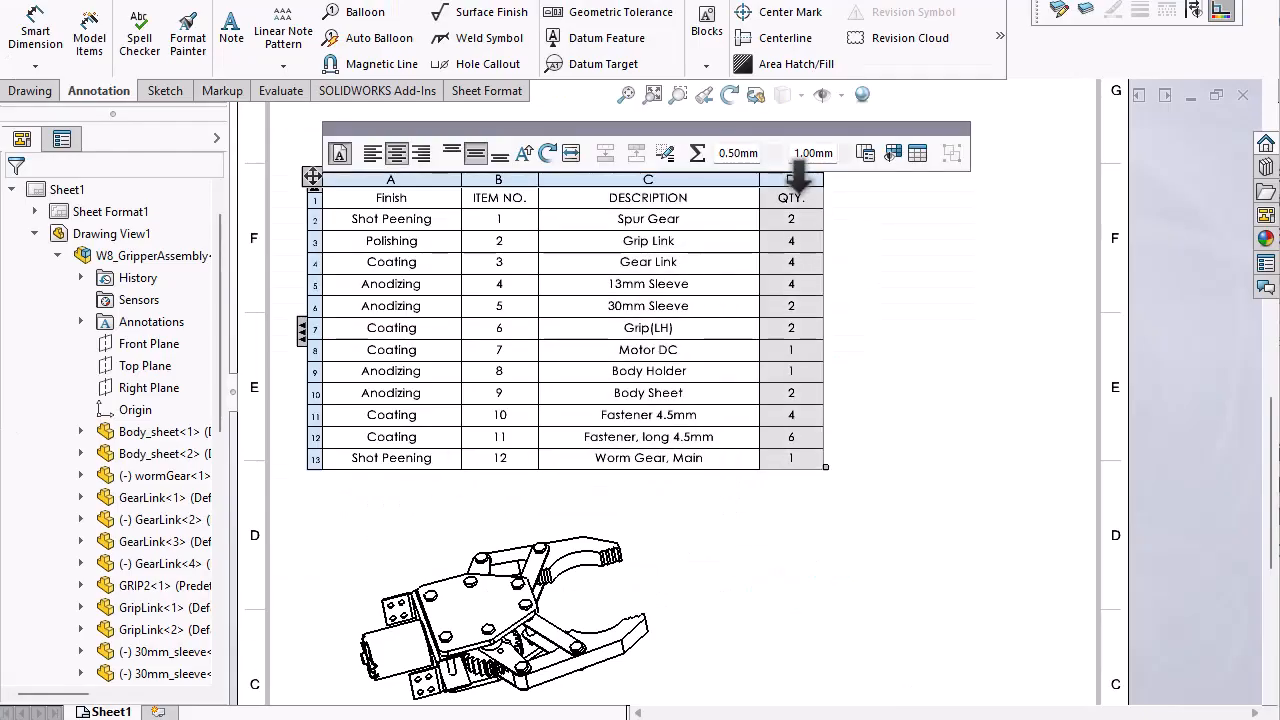
right_click(797, 178)
mouse_move(872, 268)
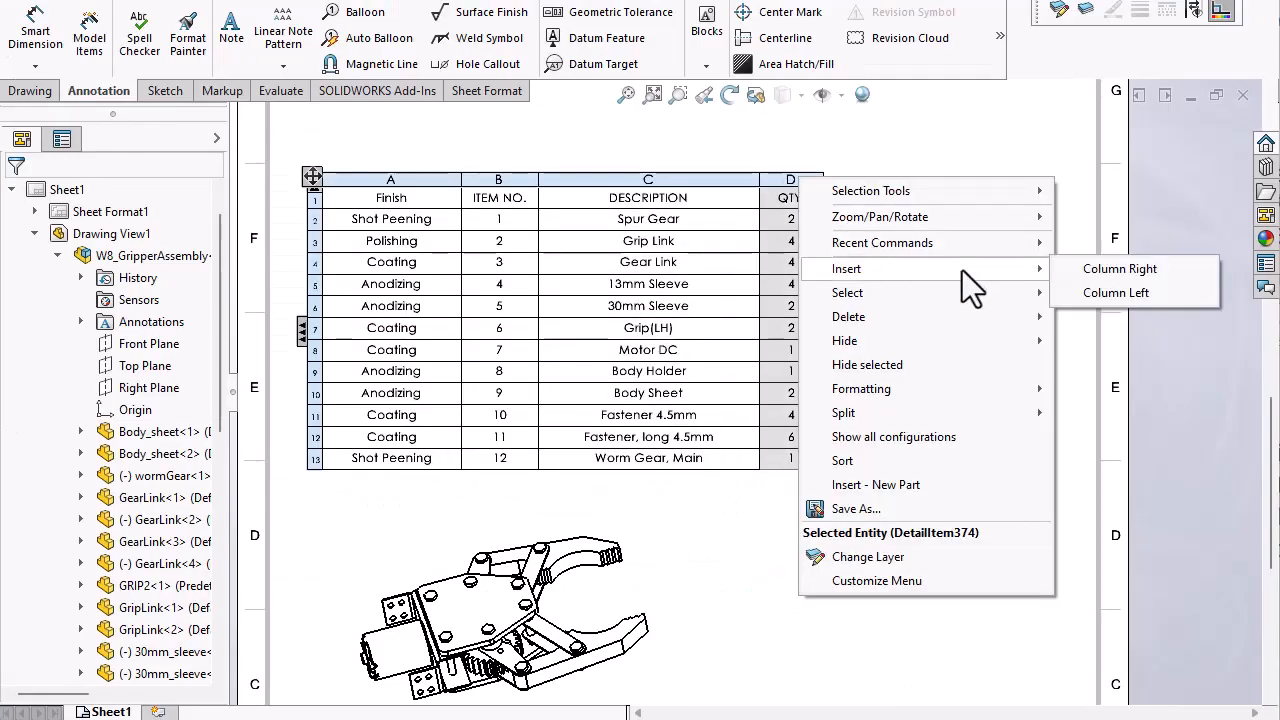
left_click(1123, 276)
left_click(858, 180)
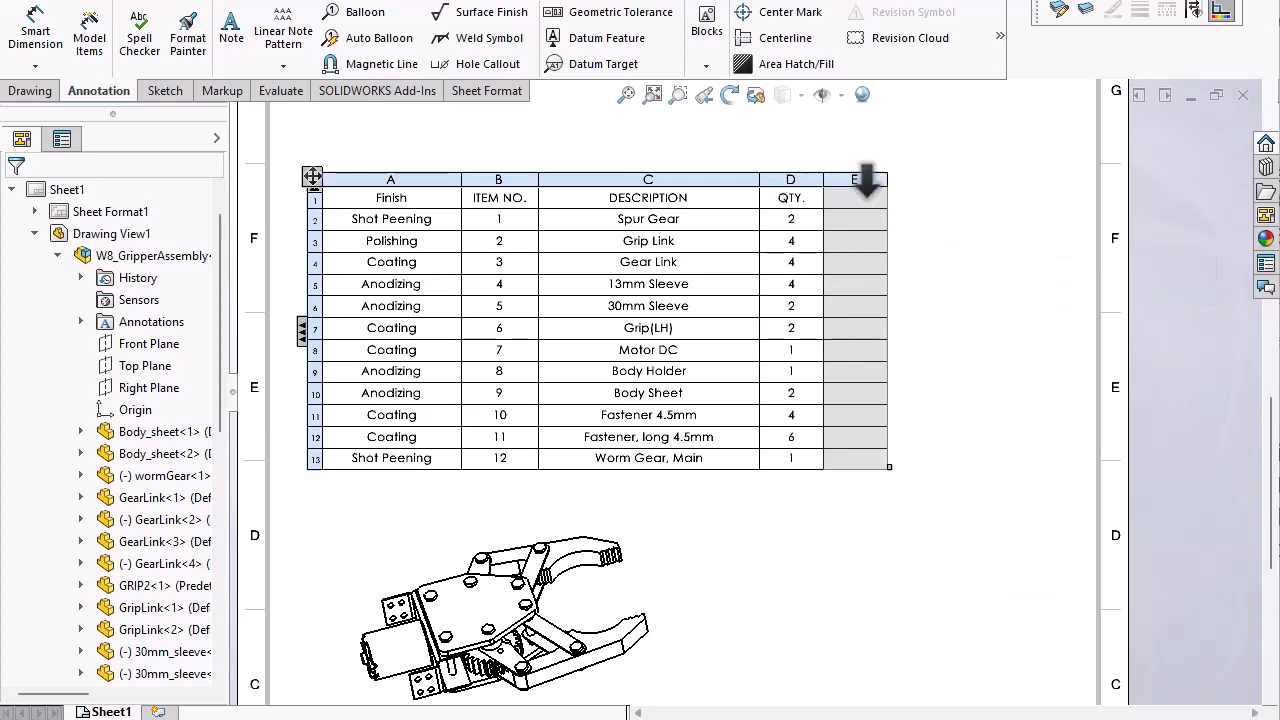
right_click(866, 182)
mouse_move(964, 272)
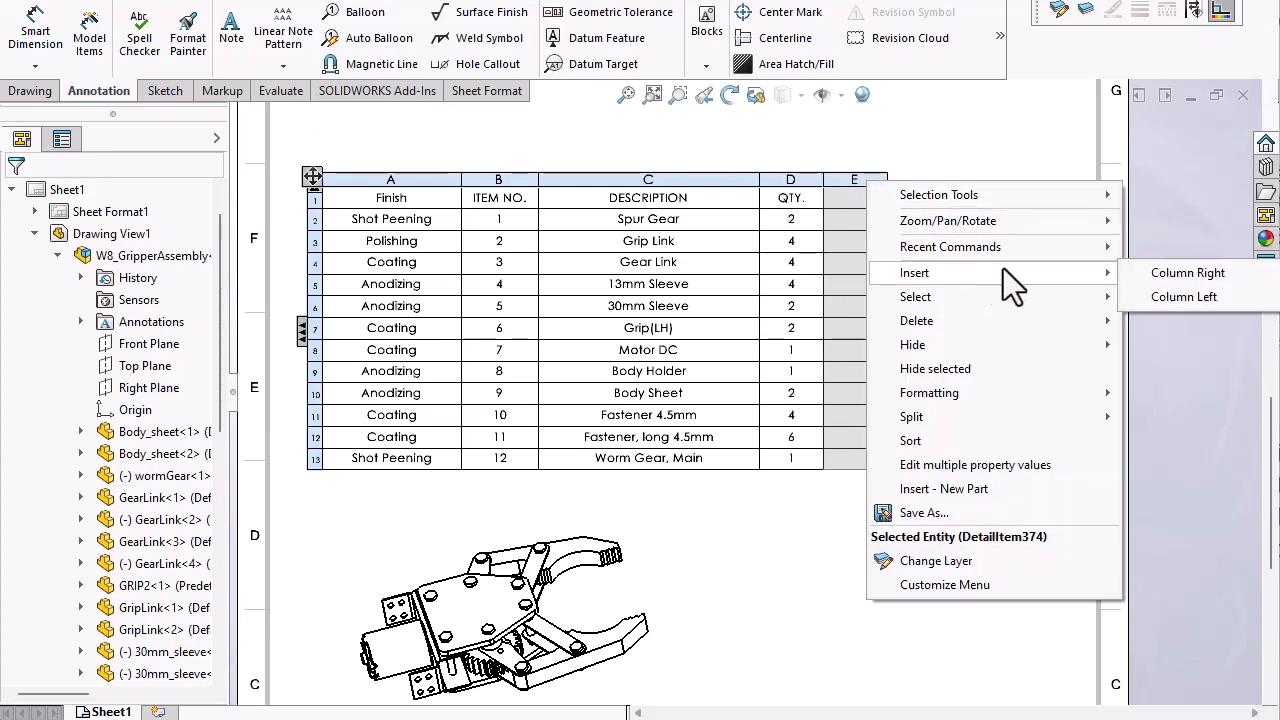
left_click(1160, 272)
Assign the custom property Cost to the first new column and widen it so each value fits on one line
left_click(875, 181)
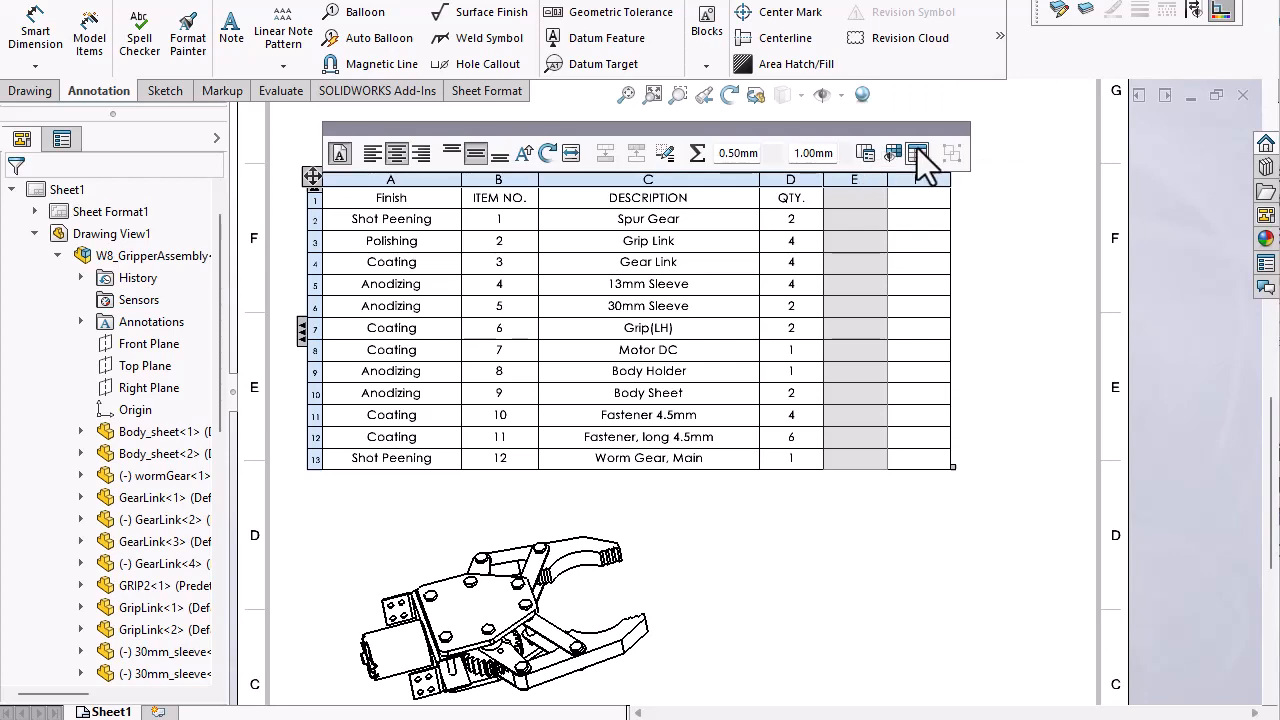
left_click(868, 180)
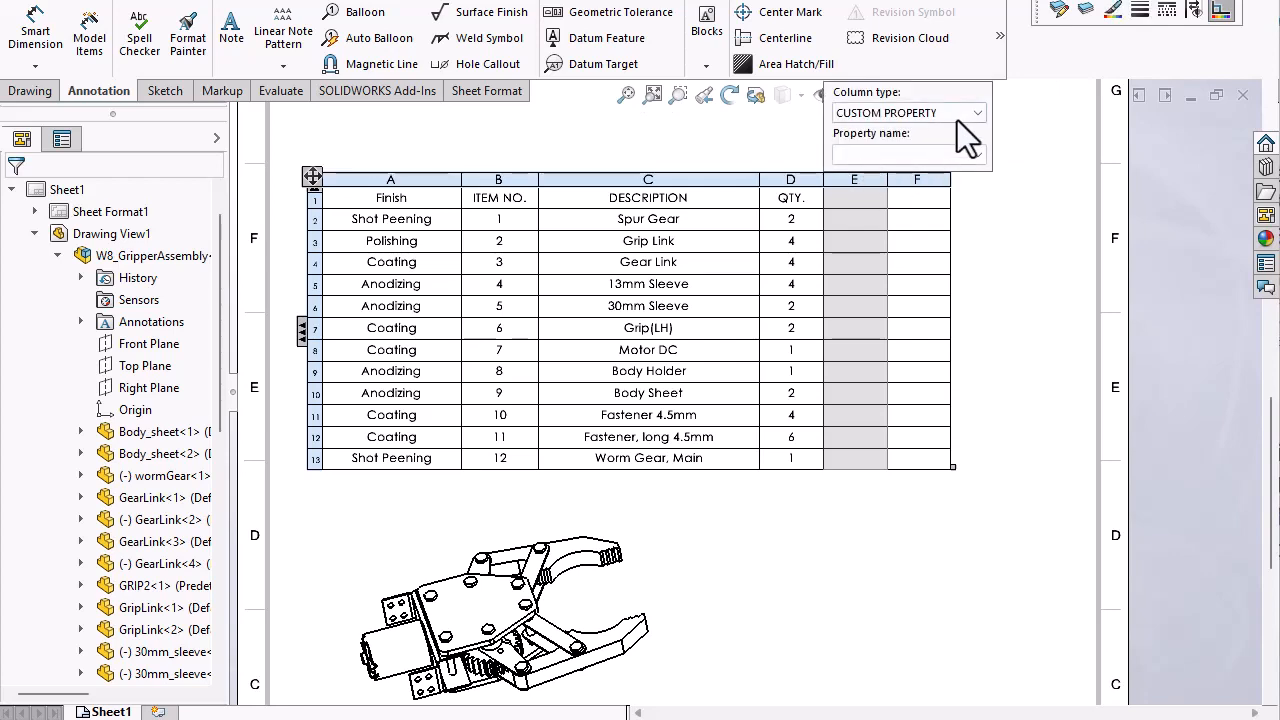
left_click(976, 154)
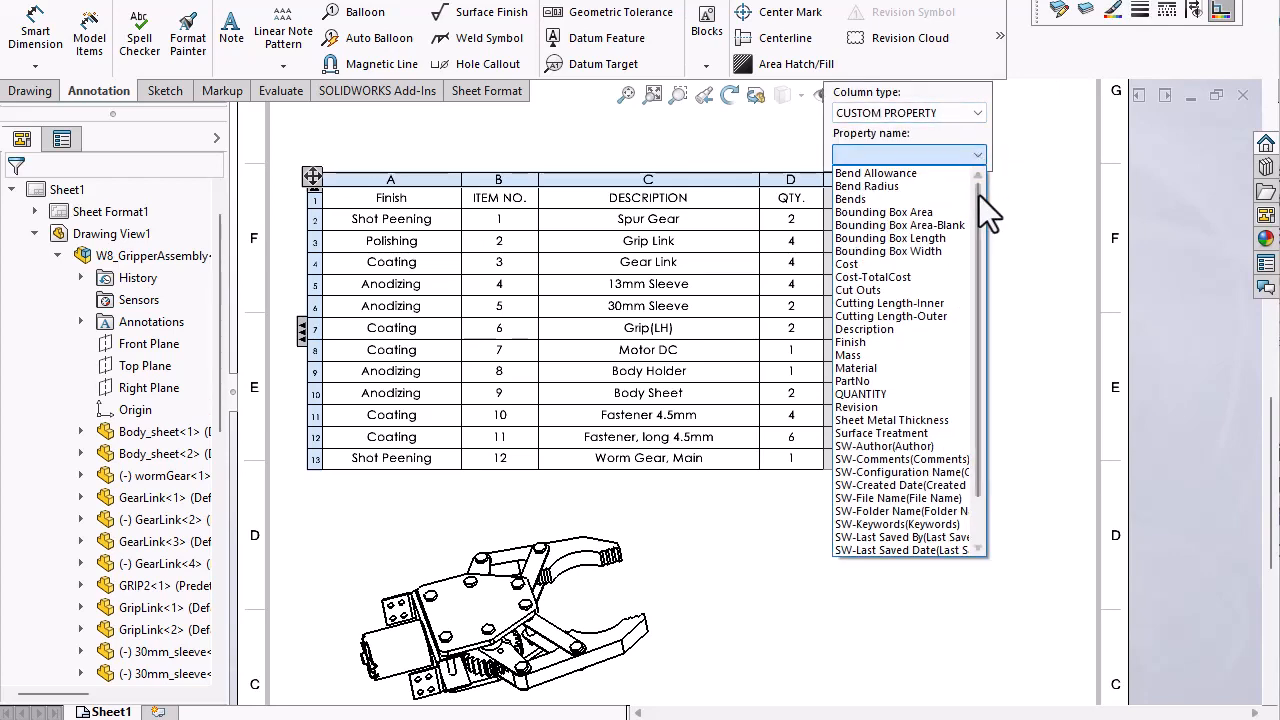
left_click(867, 264)
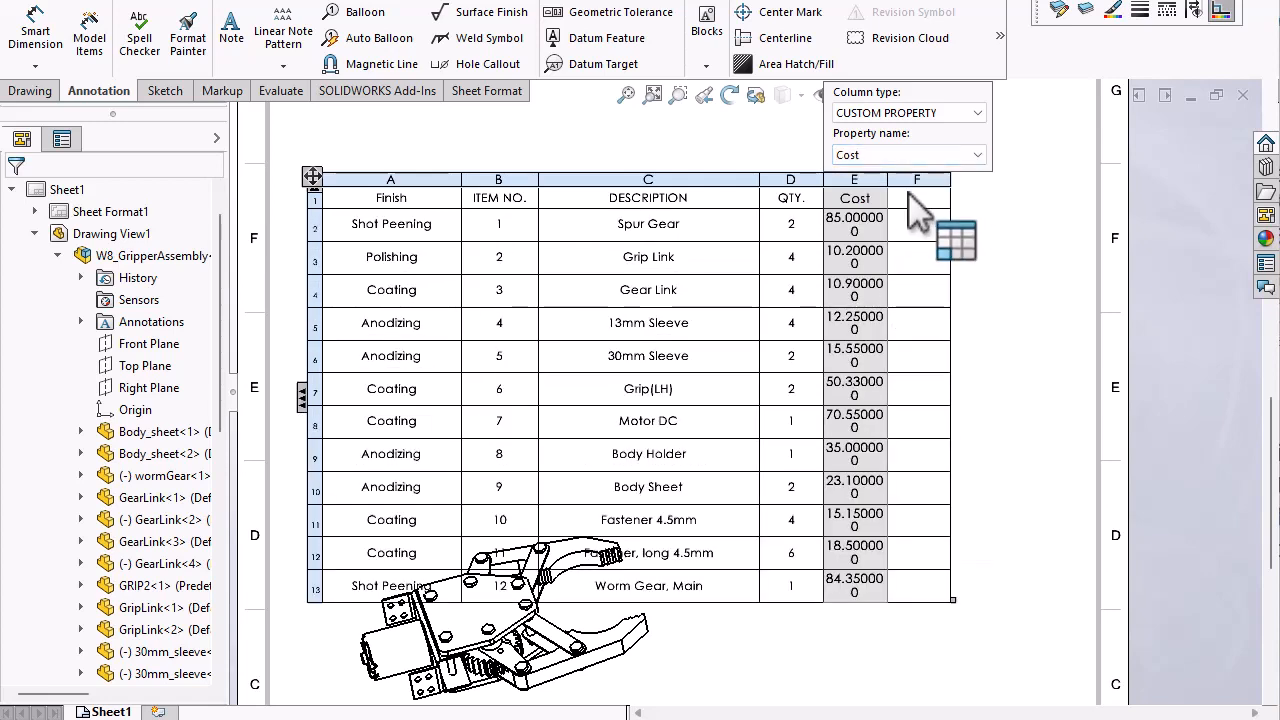
left_click(916, 180)
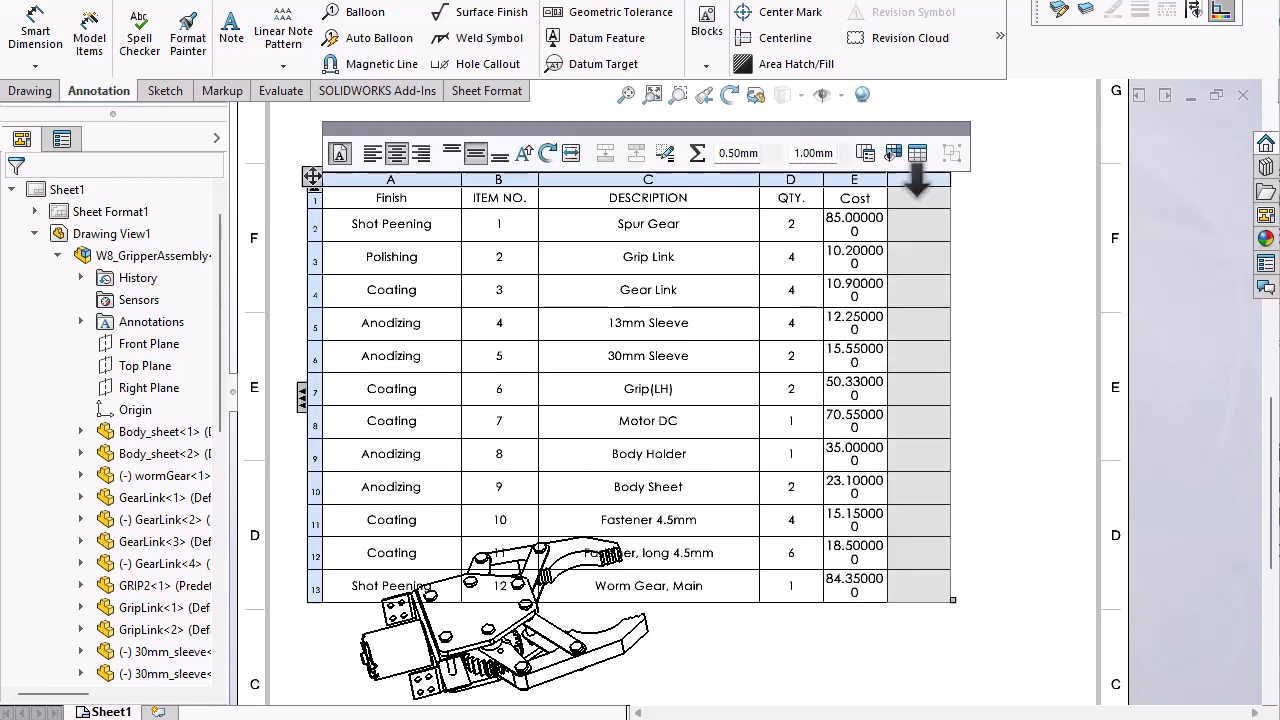
left_click_drag(887, 180, 915, 180)
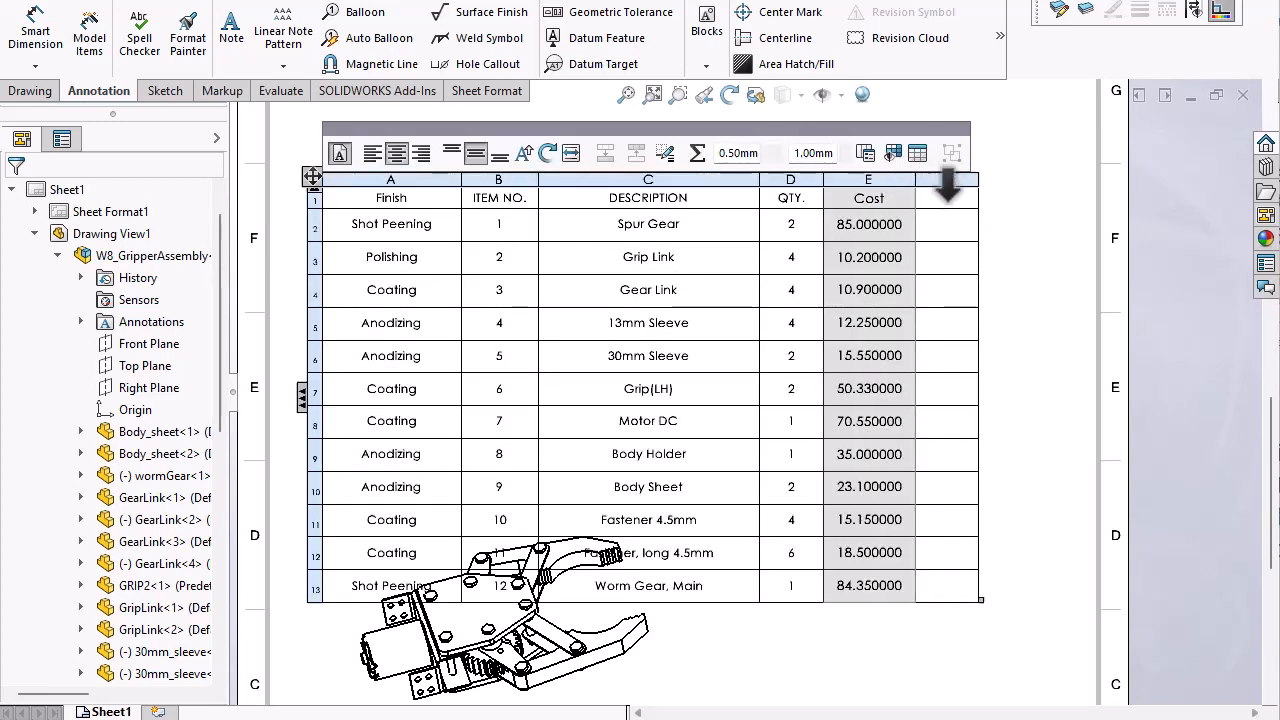
Fill the last BOM column with the equation 'Cost'*'QTY.' and title it Total Cost
right_click(946, 178)
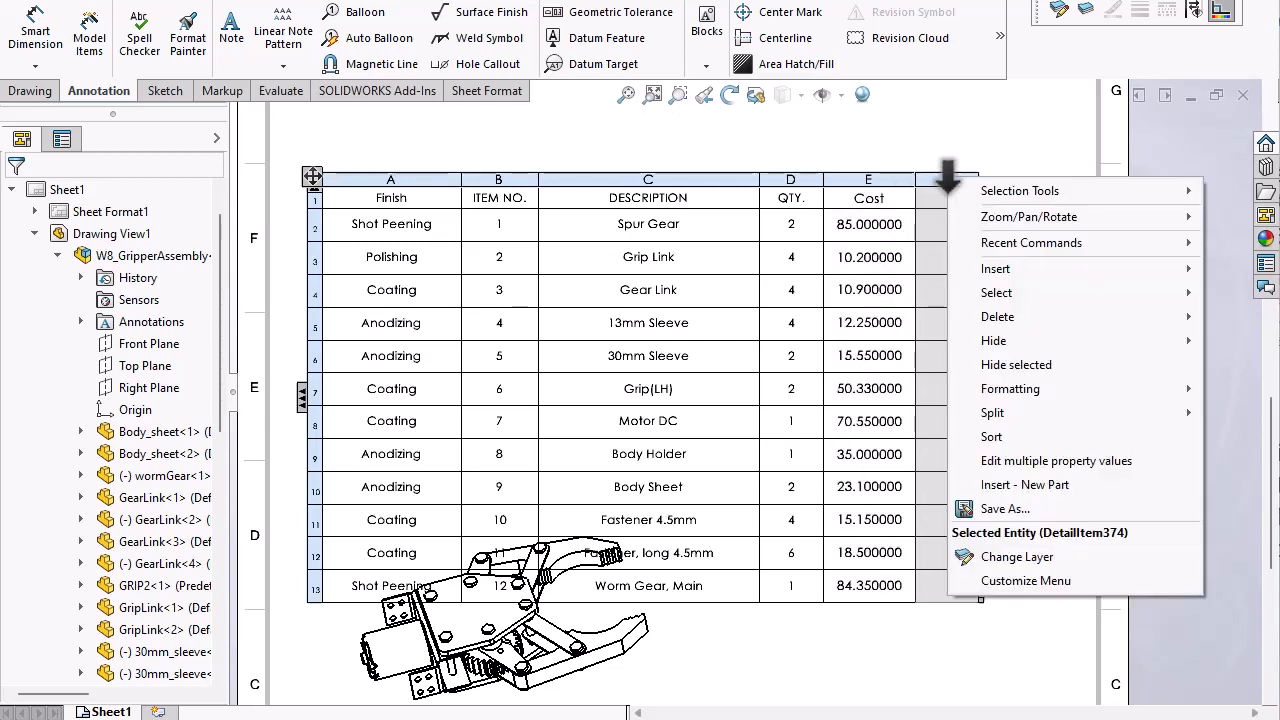
left_click(940, 180)
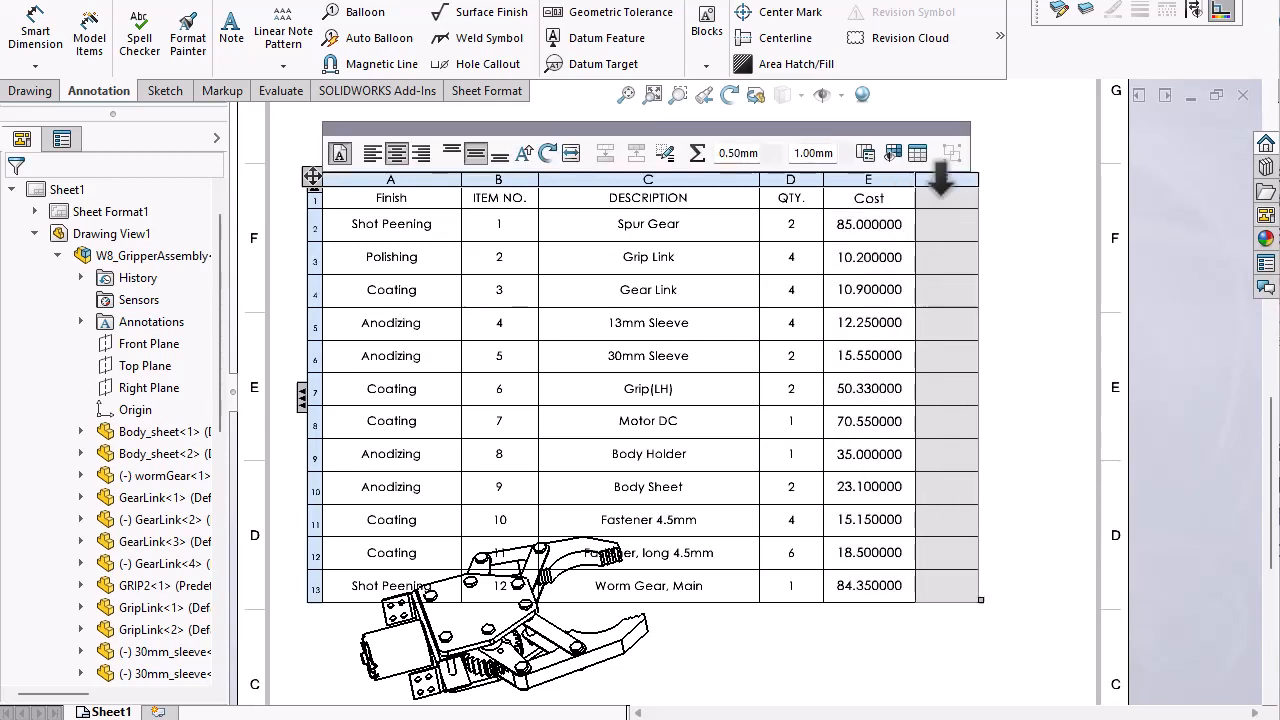
left_click(700, 155)
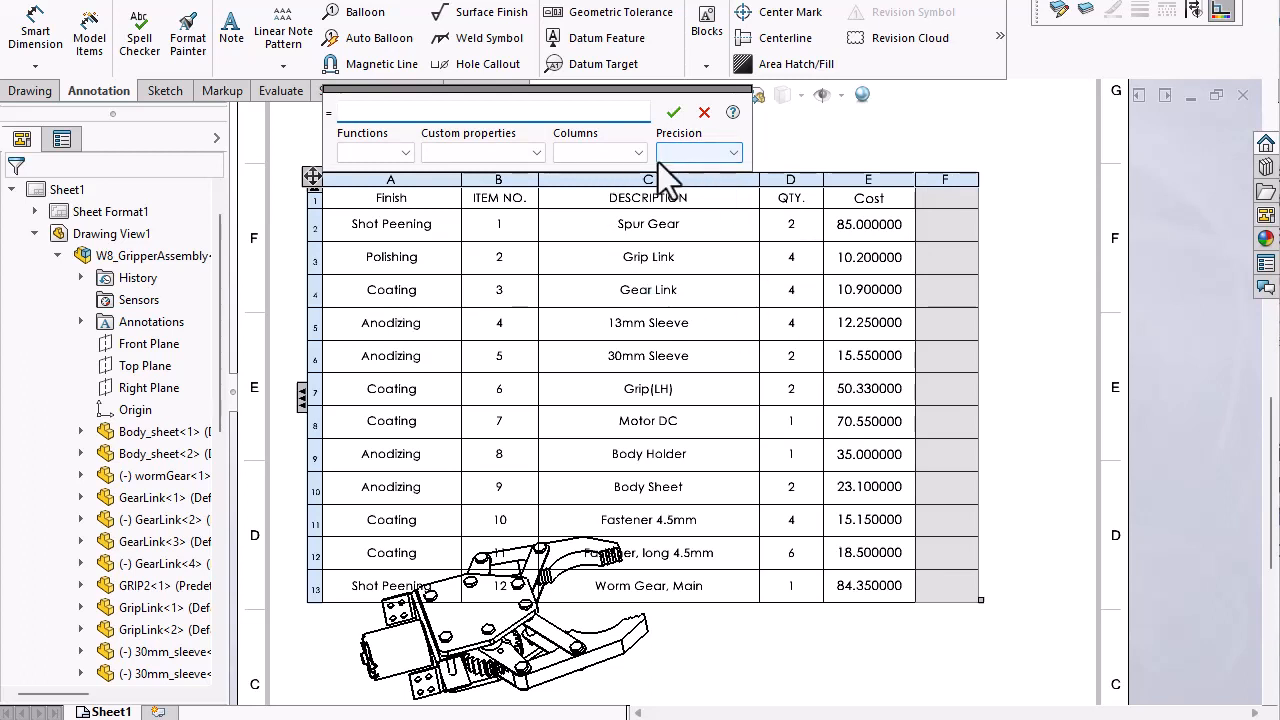
left_click(641, 153)
left_click(598, 170)
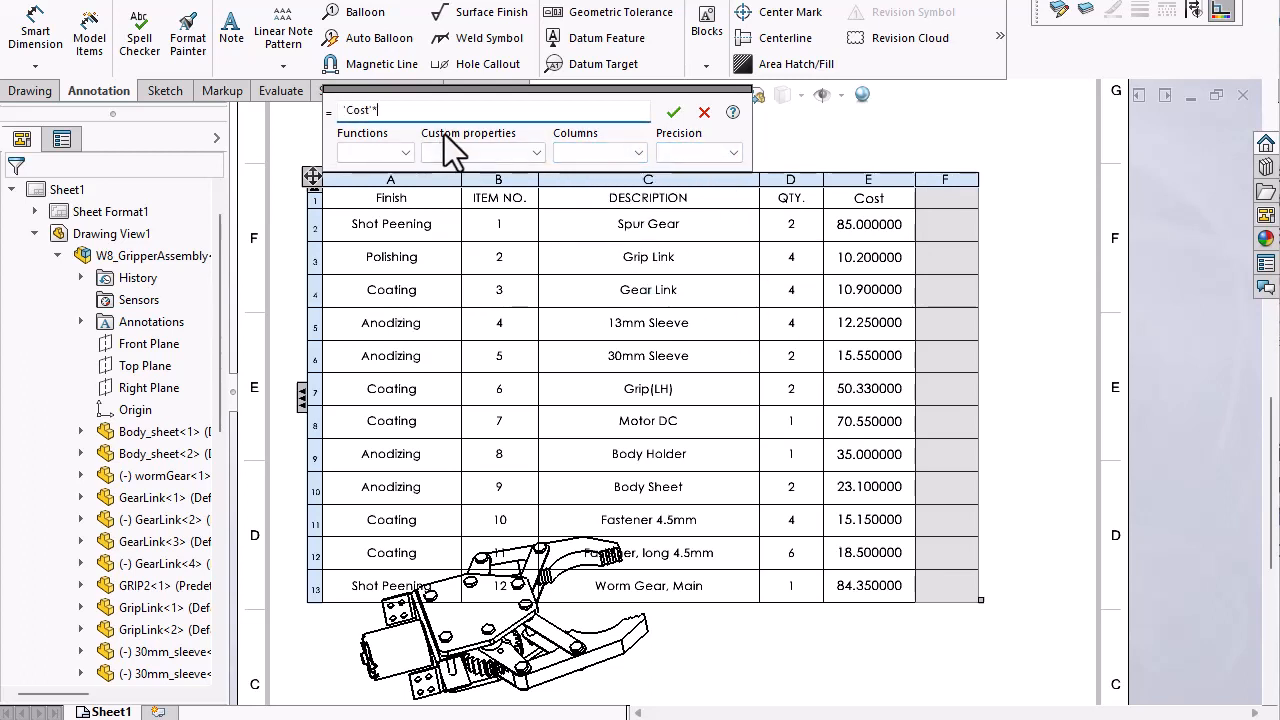
left_click(632, 151)
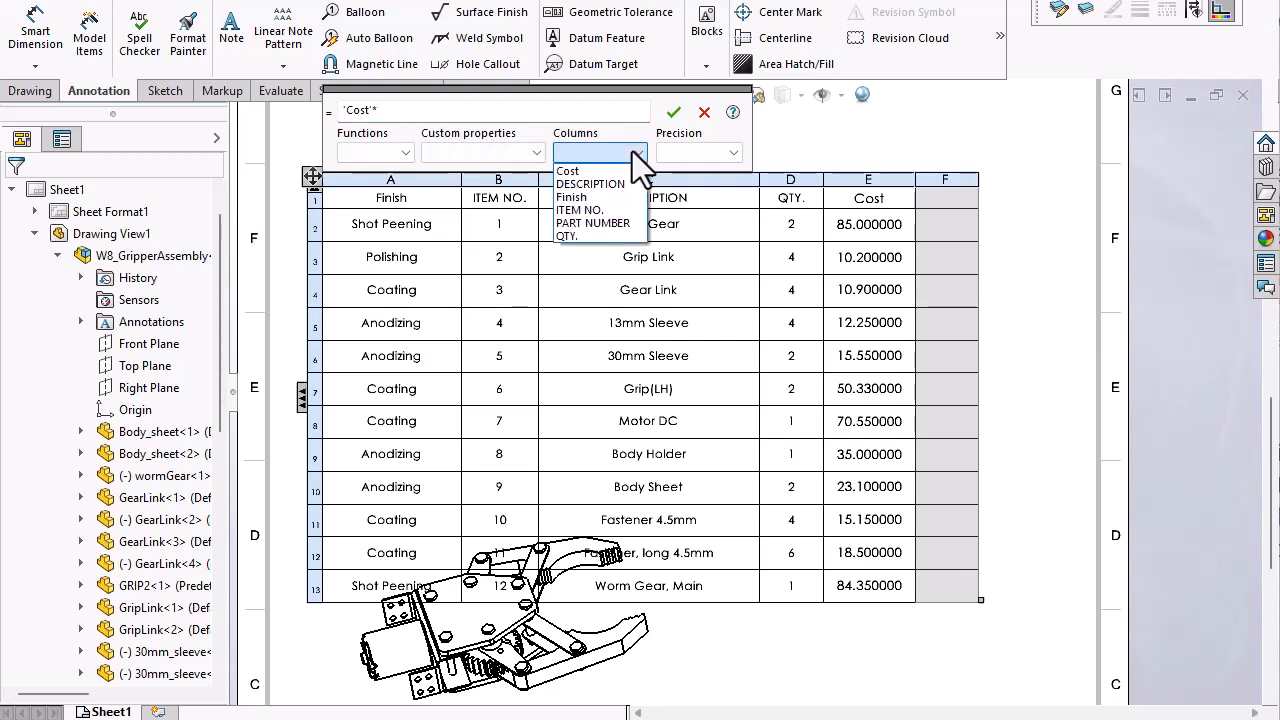
left_click(593, 236)
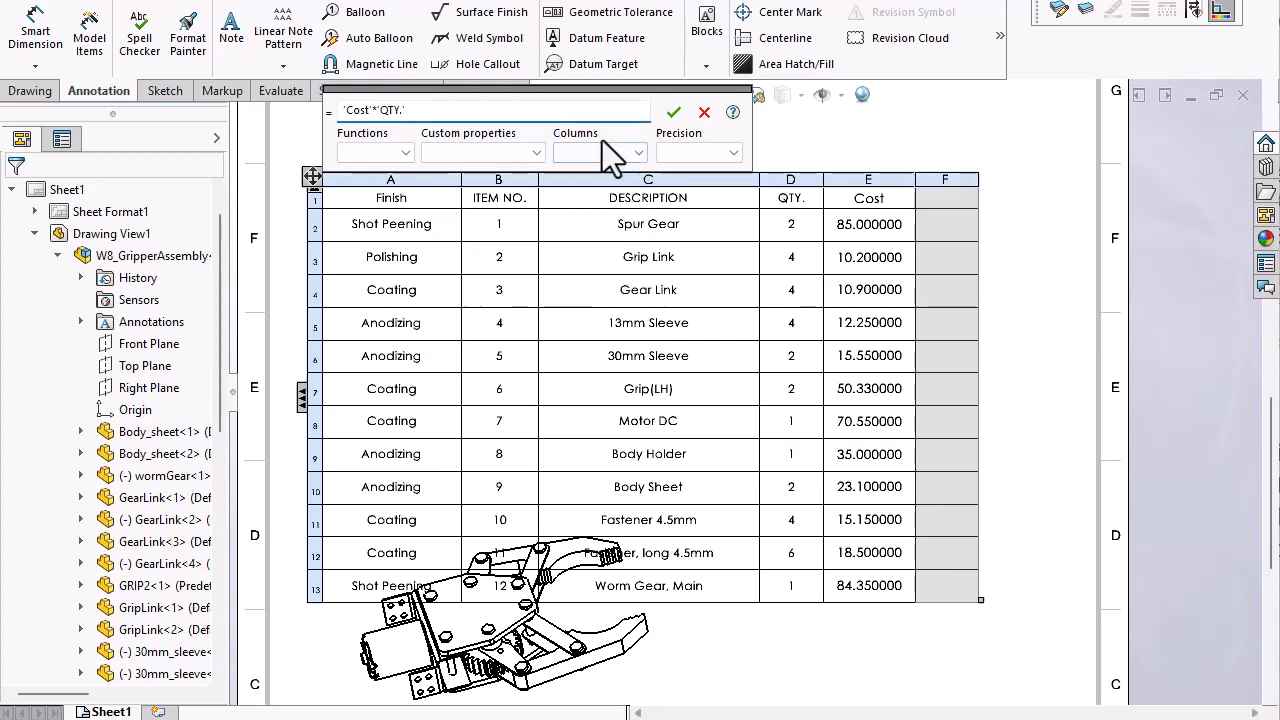
left_click(679, 112)
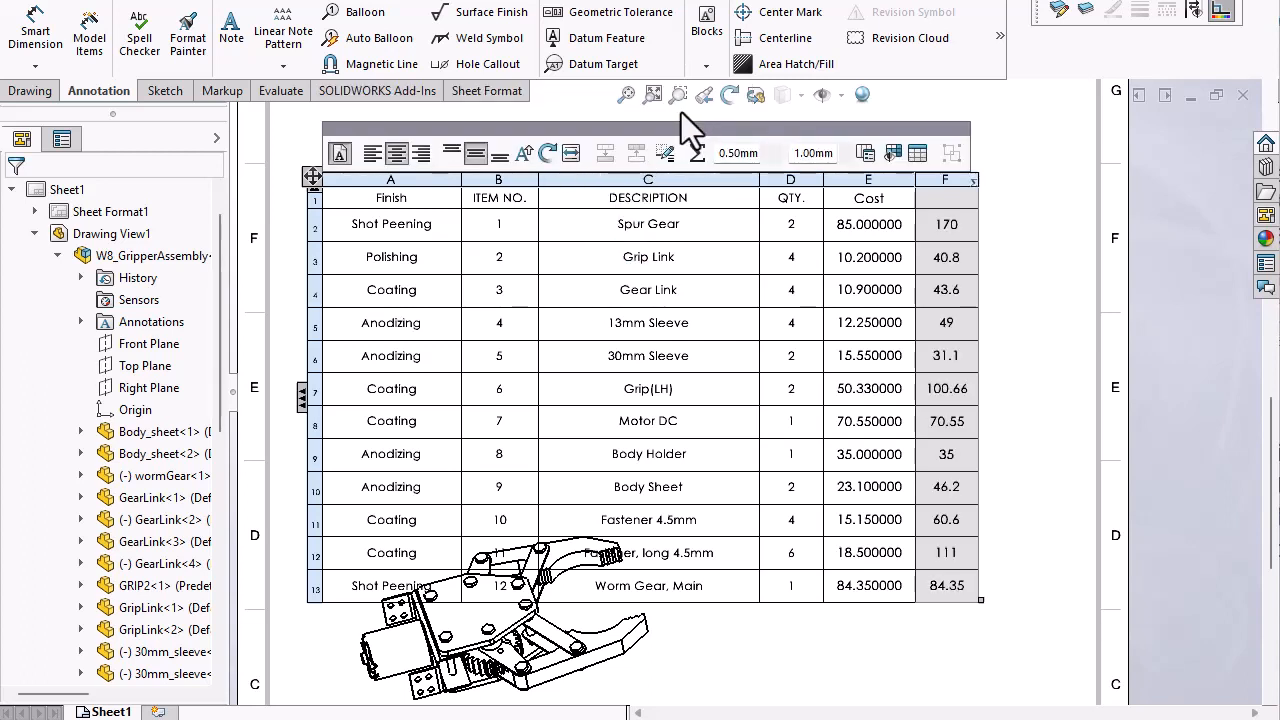
double_click(948, 197)
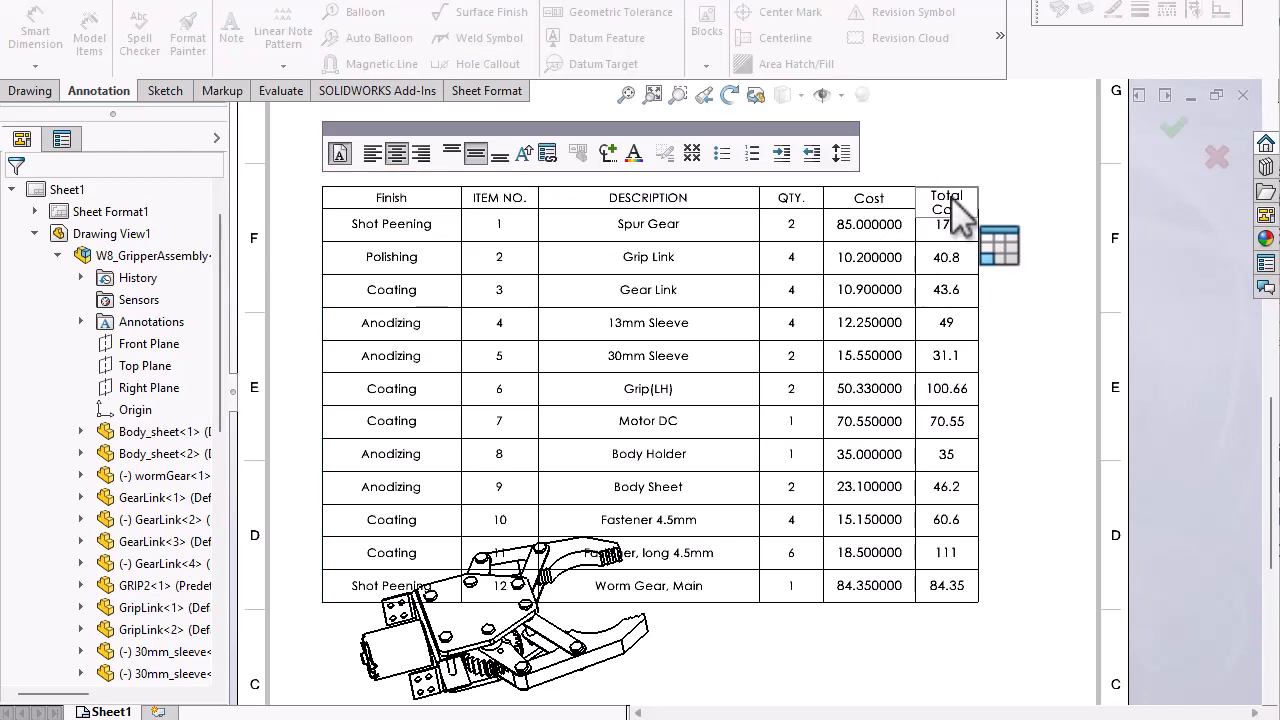
left_click(1025, 294)
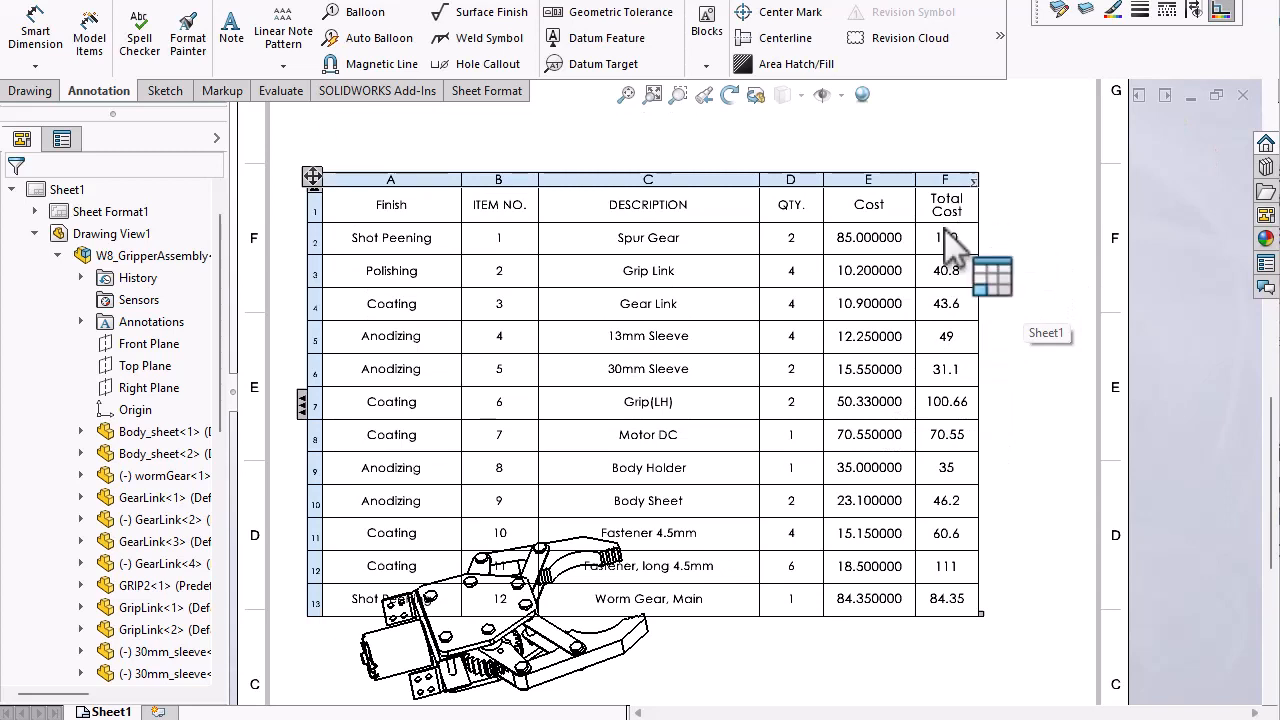
Move the bill of materials higher on the sheet and reduce its height so it clears the gripper view
left_click_drag(313, 177, 318, 117)
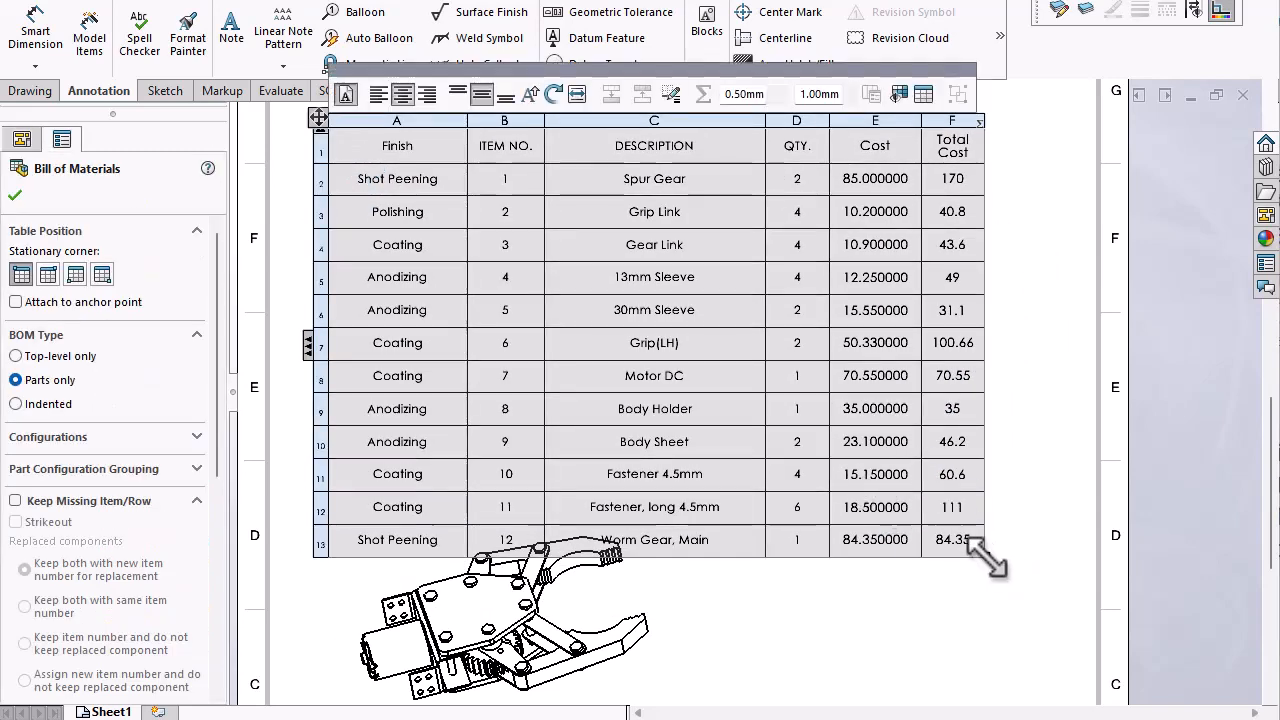
left_click_drag(975, 545, 975, 367)
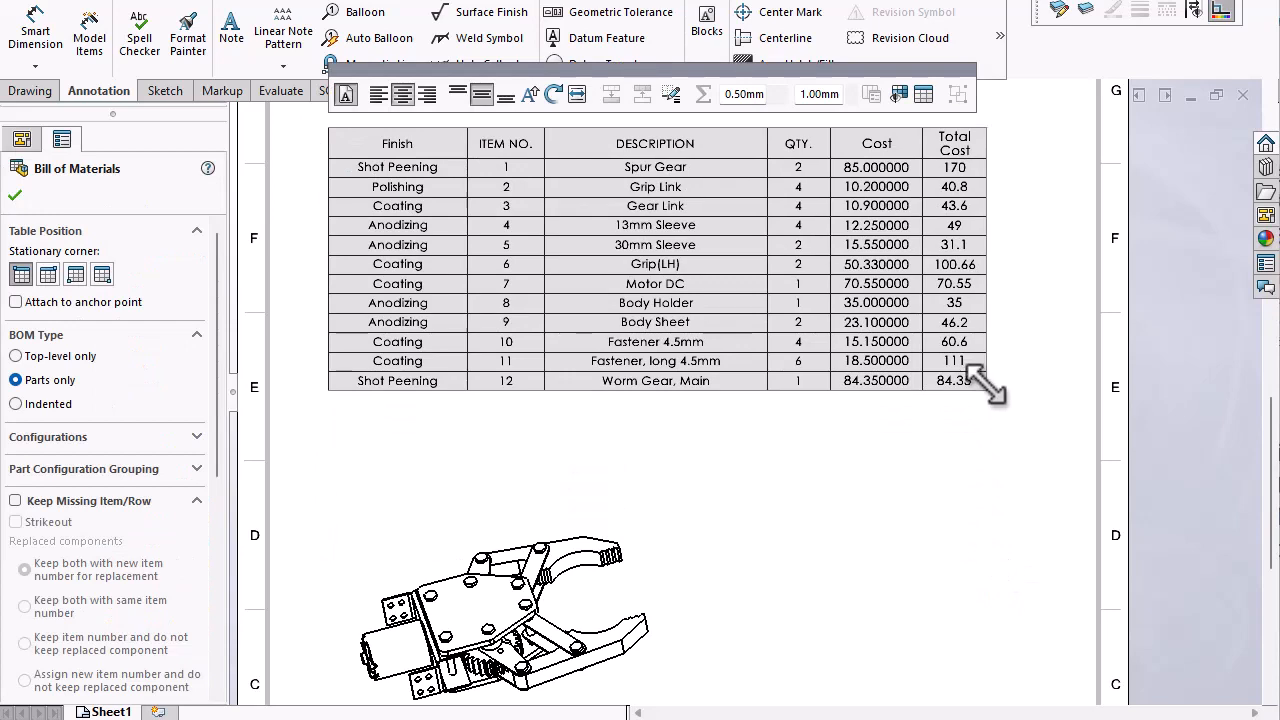
left_click(606, 415)
Insert an empty row below the Worm Gear, Main row of the bill of materials
left_click(322, 379)
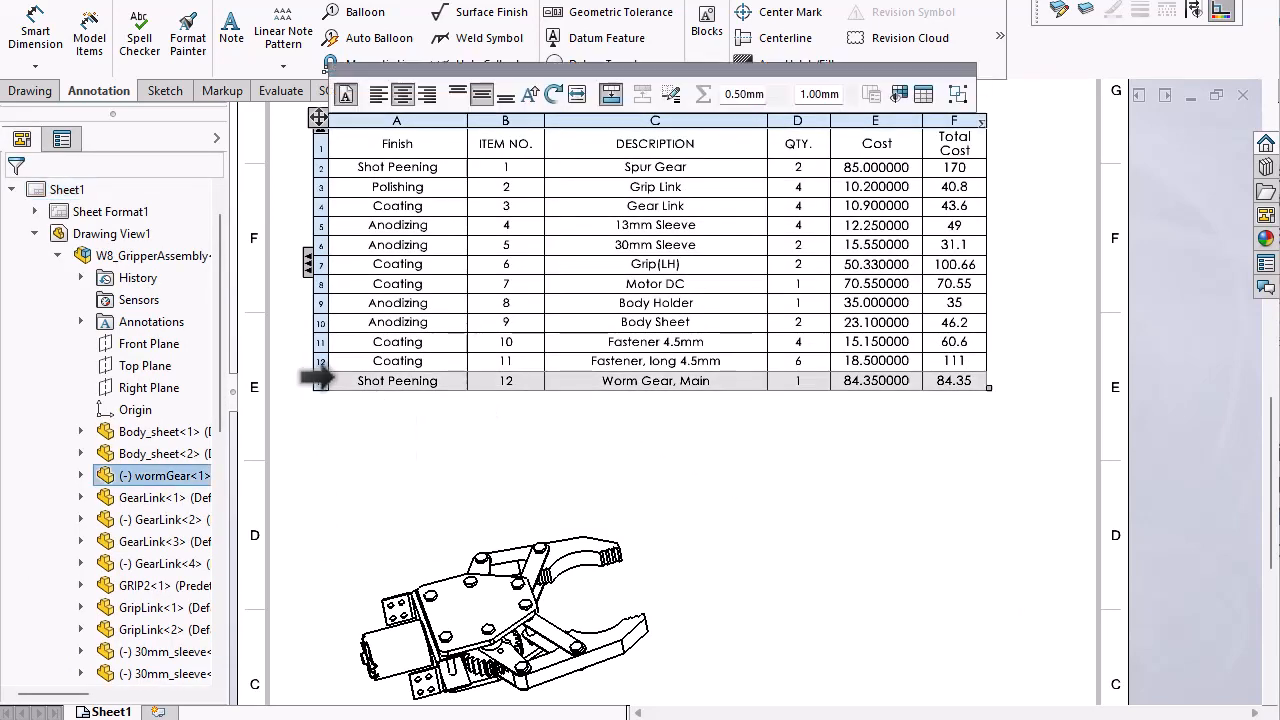
right_click(322, 379)
mouse_move(414, 496)
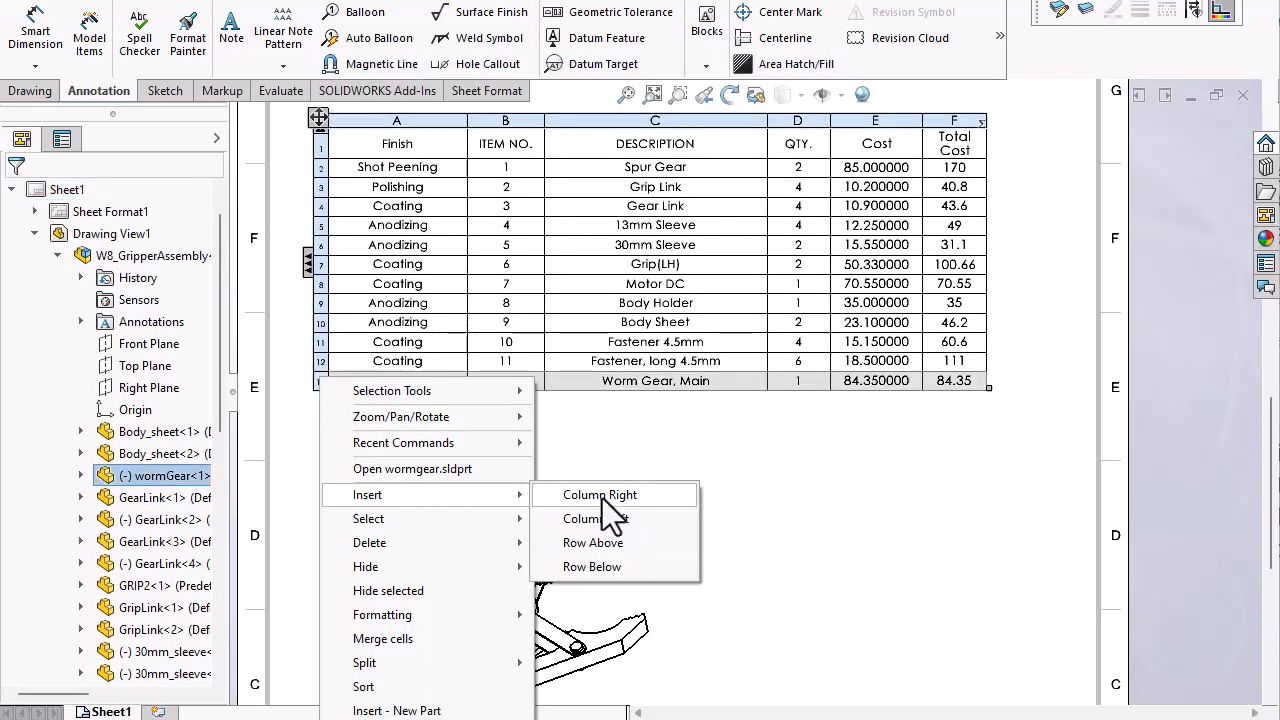
left_click(575, 566)
Enter a SUM equation over all component values in the bottom cell of the Total Cost column
left_click(962, 402)
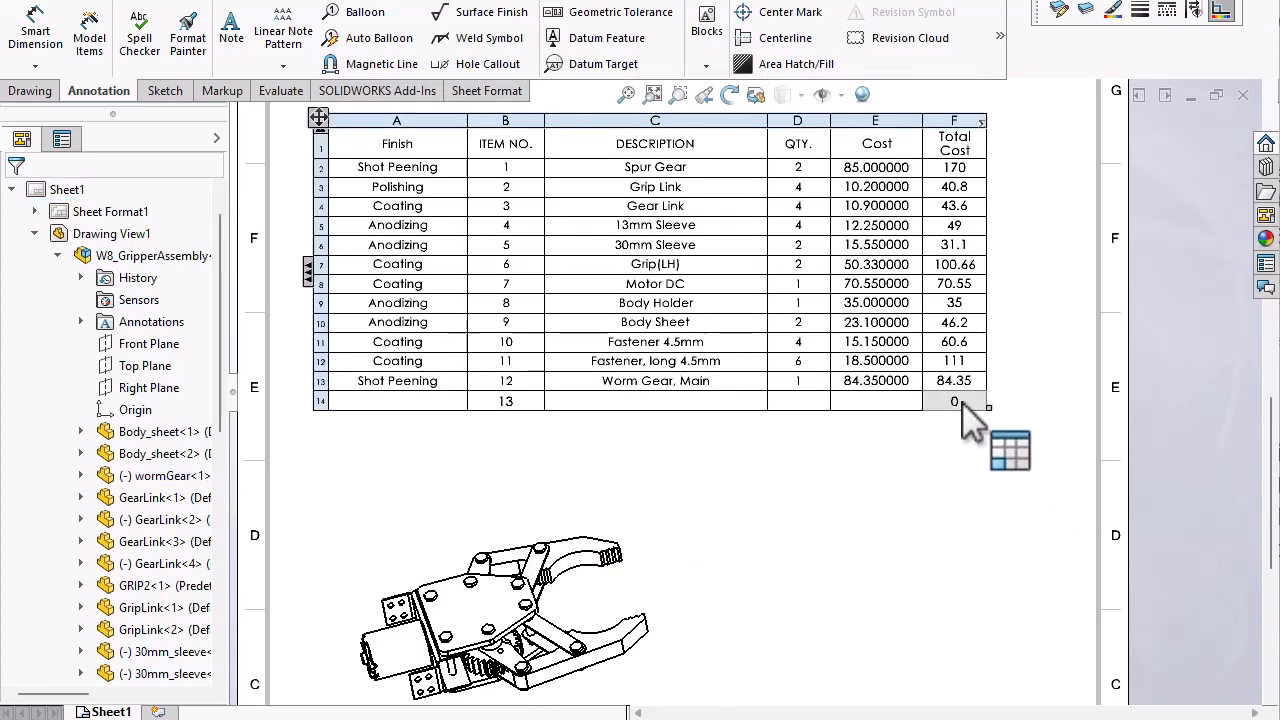
left_click(707, 100)
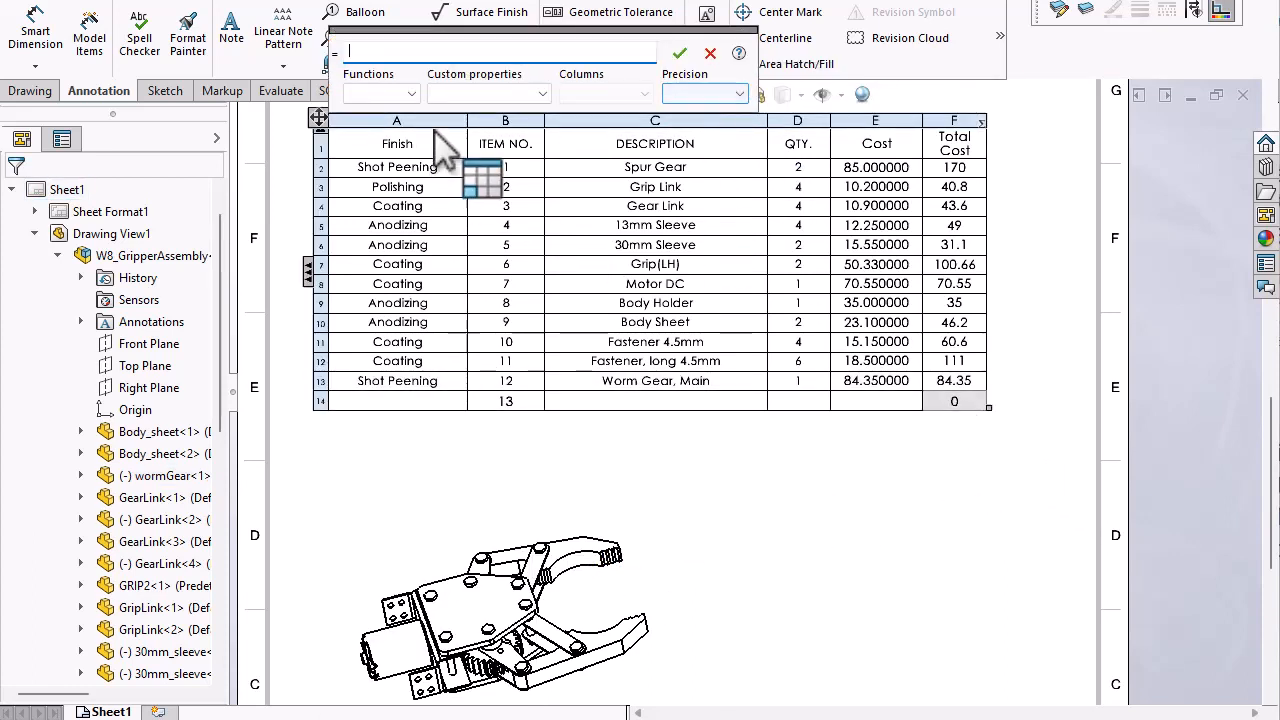
left_click(411, 93)
left_click(376, 177)
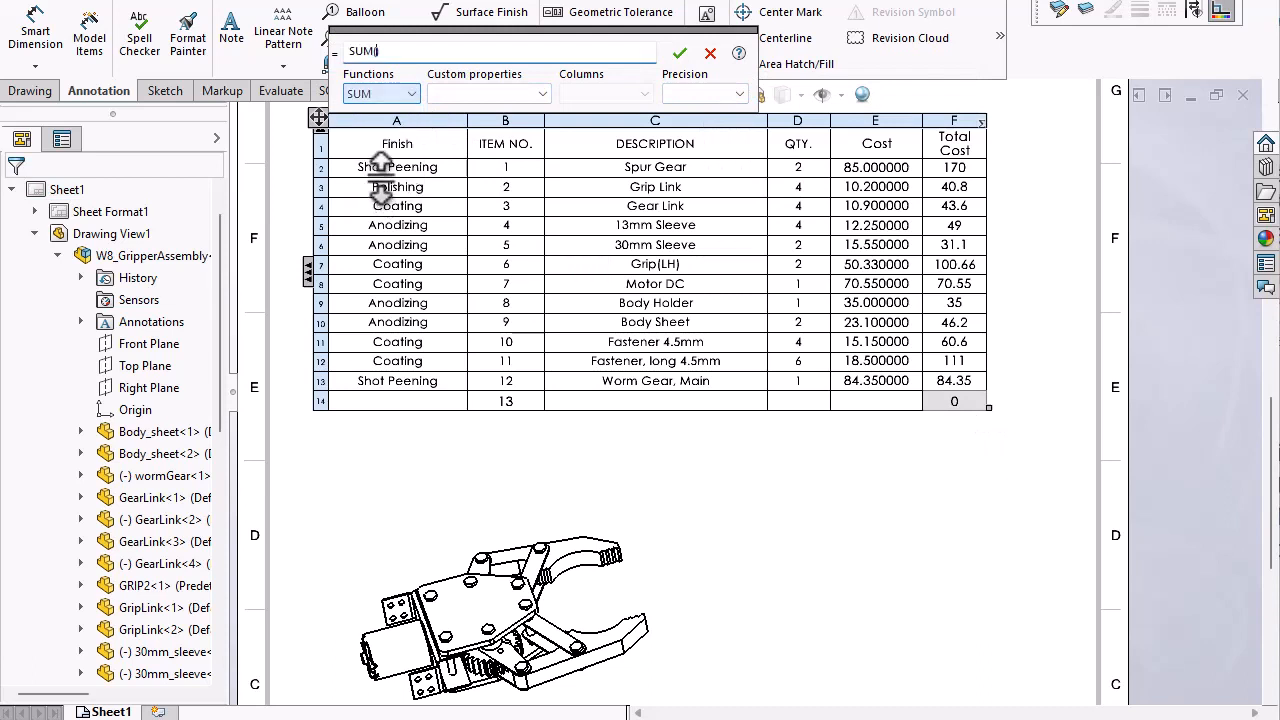
left_click_drag(956, 338, 952, 381)
left_click(679, 53)
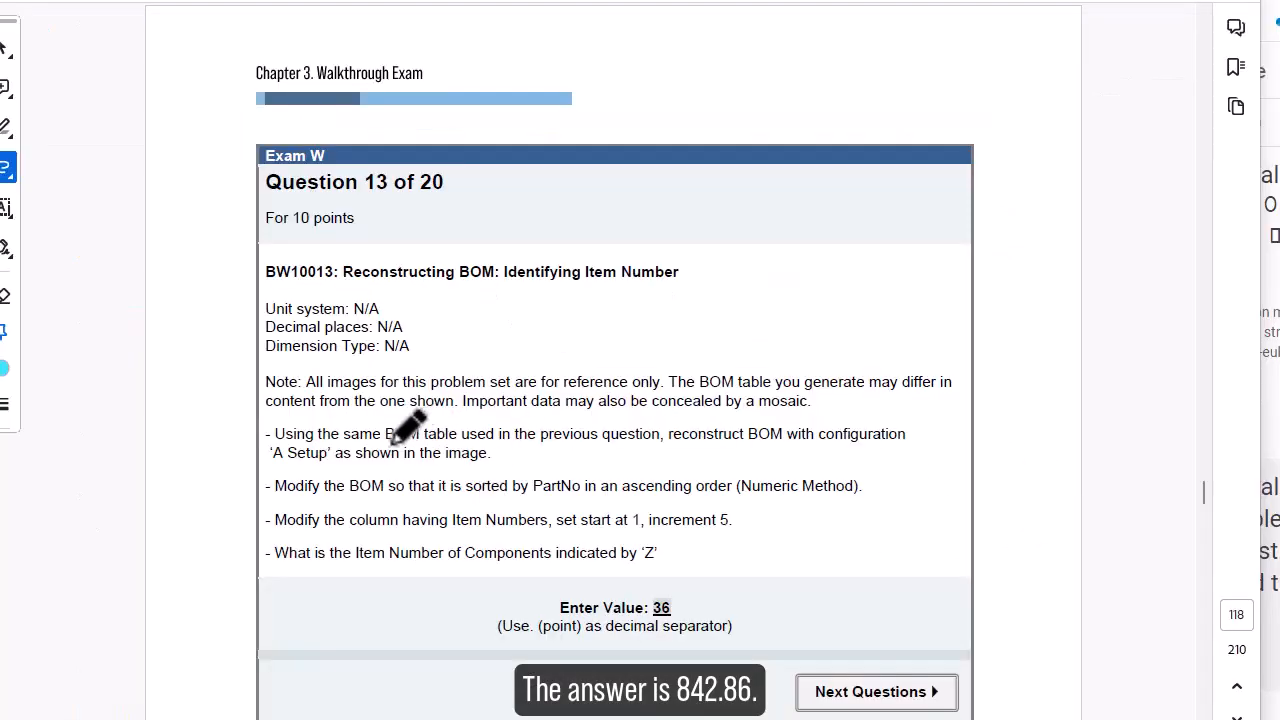
In the exam PDF, mark Question 13's previous BOM table, 'A Setup', ascending numeric PartNo sort, start 1, increment 5 and 'Z' requirements, plus the reference image
left_click_drag(389, 442, 648, 430)
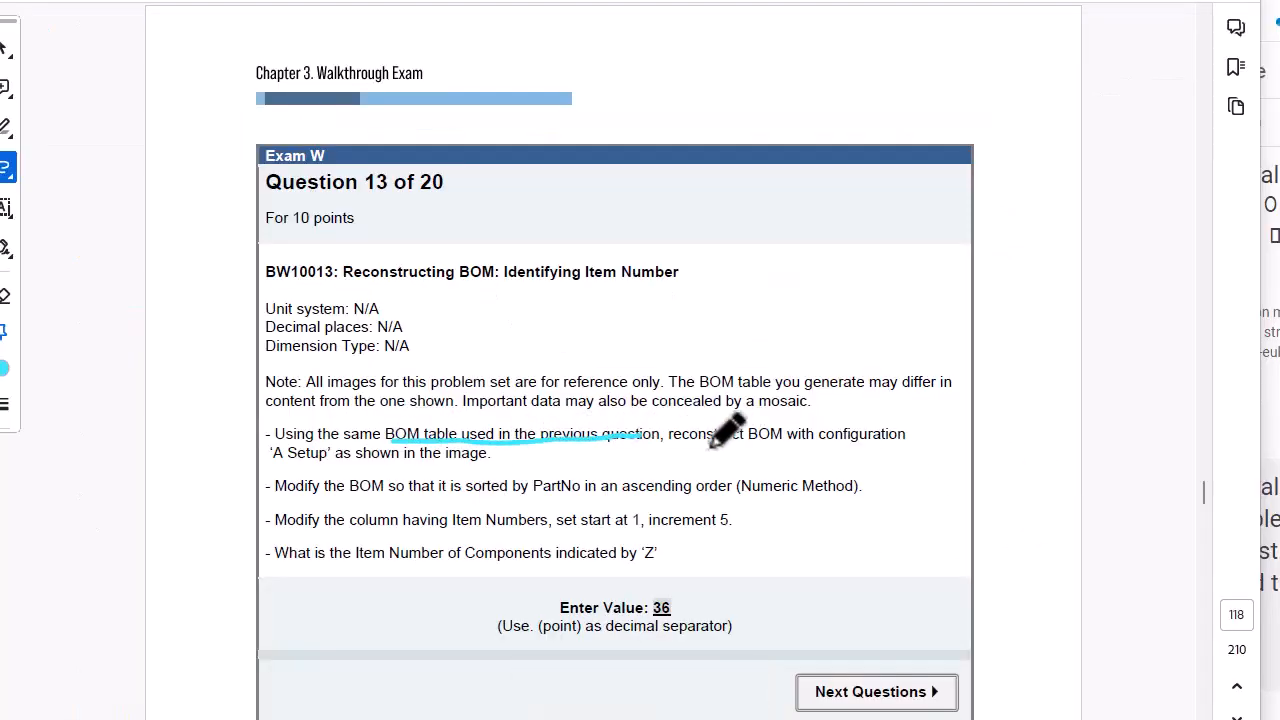
mouse_move(334, 446)
left_mouse_down()
mouse_move(313, 435)
mouse_move(320, 462)
left_mouse_up()
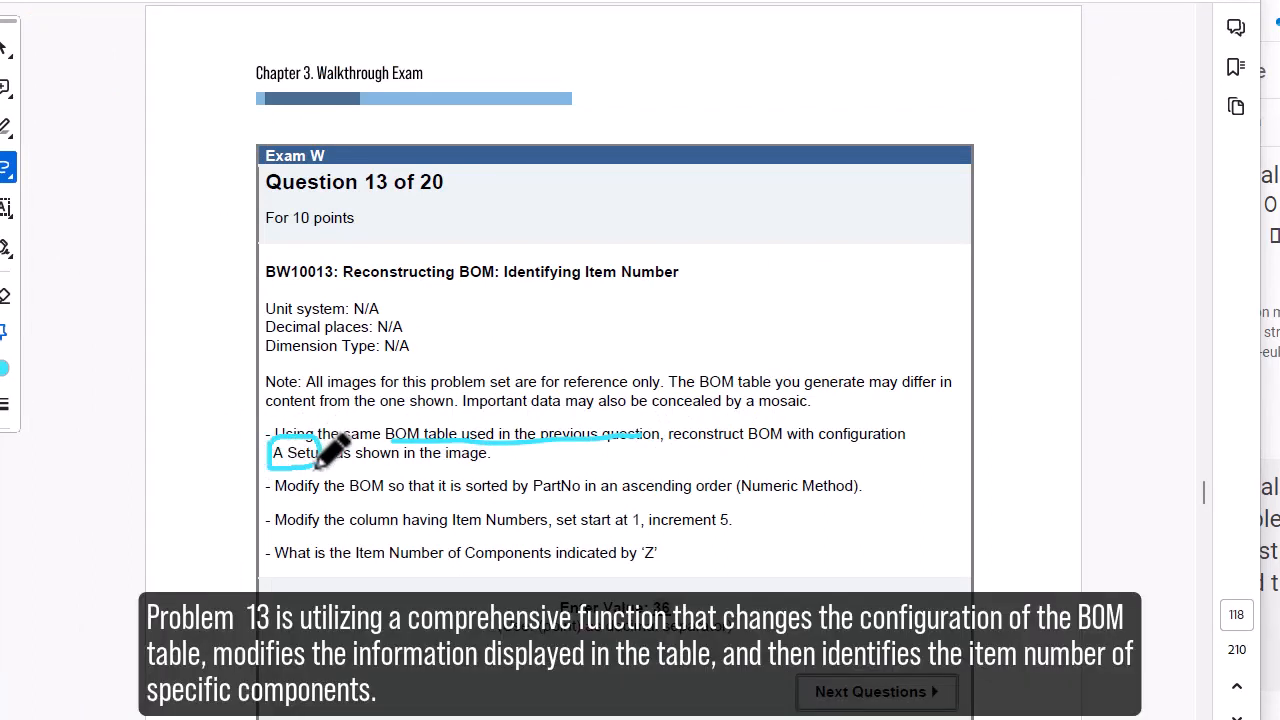
left_click_drag(531, 492, 632, 490)
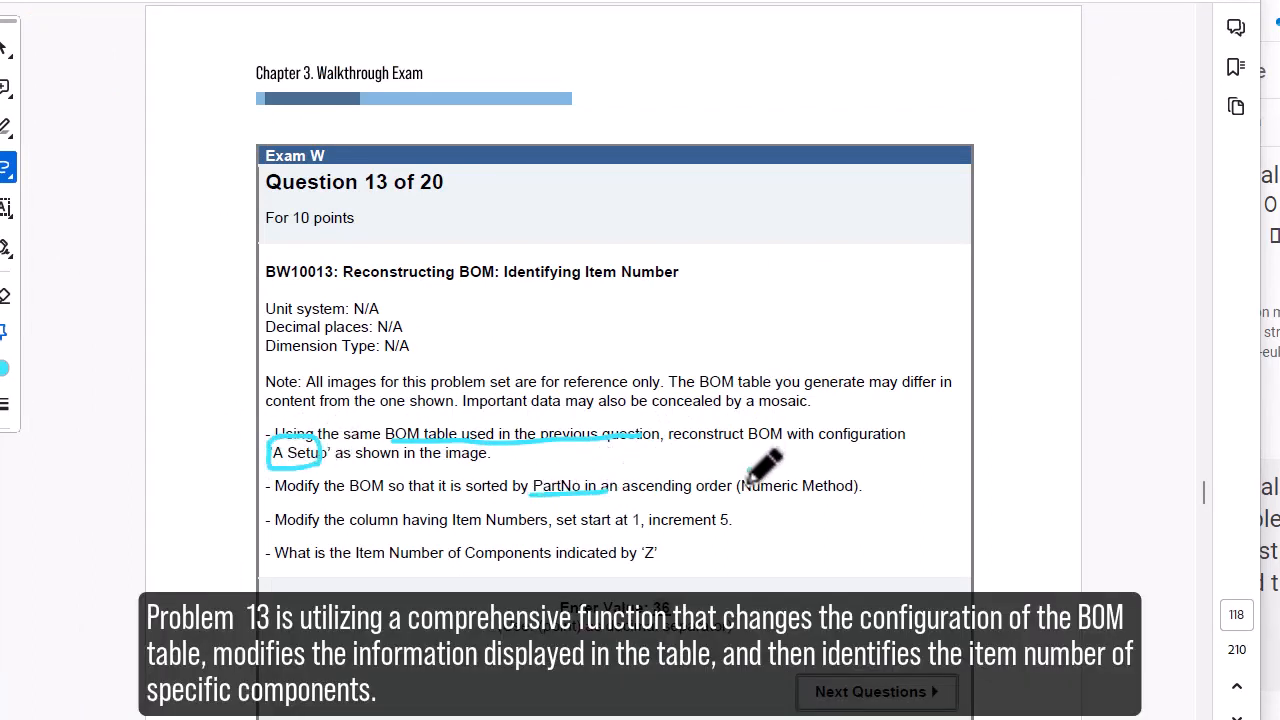
left_click_drag(746, 476, 768, 467)
left_click_drag(650, 494, 732, 490)
mouse_move(674, 531)
left_mouse_down()
mouse_move(646, 506)
mouse_move(674, 563)
mouse_move(618, 556)
mouse_move(662, 545)
left_mouse_up()
scroll(500, 700, "down", 6)
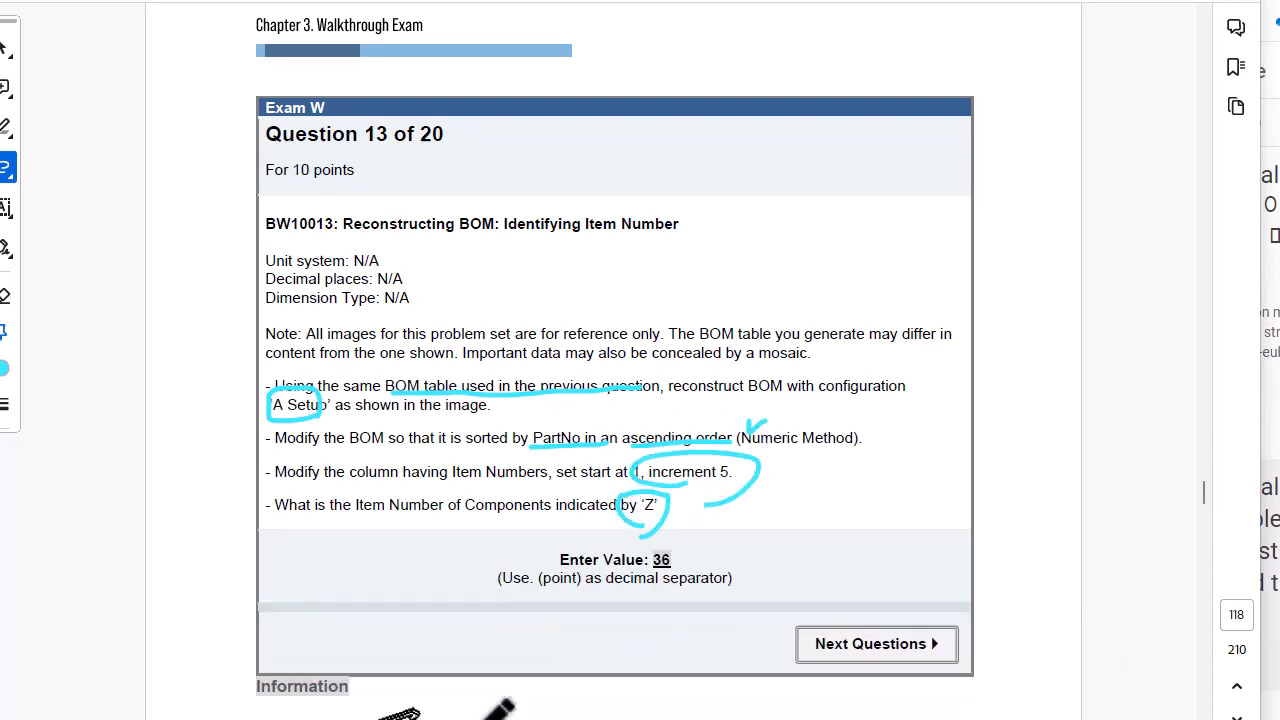
mouse_move(527, 612)
left_mouse_down()
mouse_move(437, 537)
mouse_move(523, 600)
left_mouse_up()
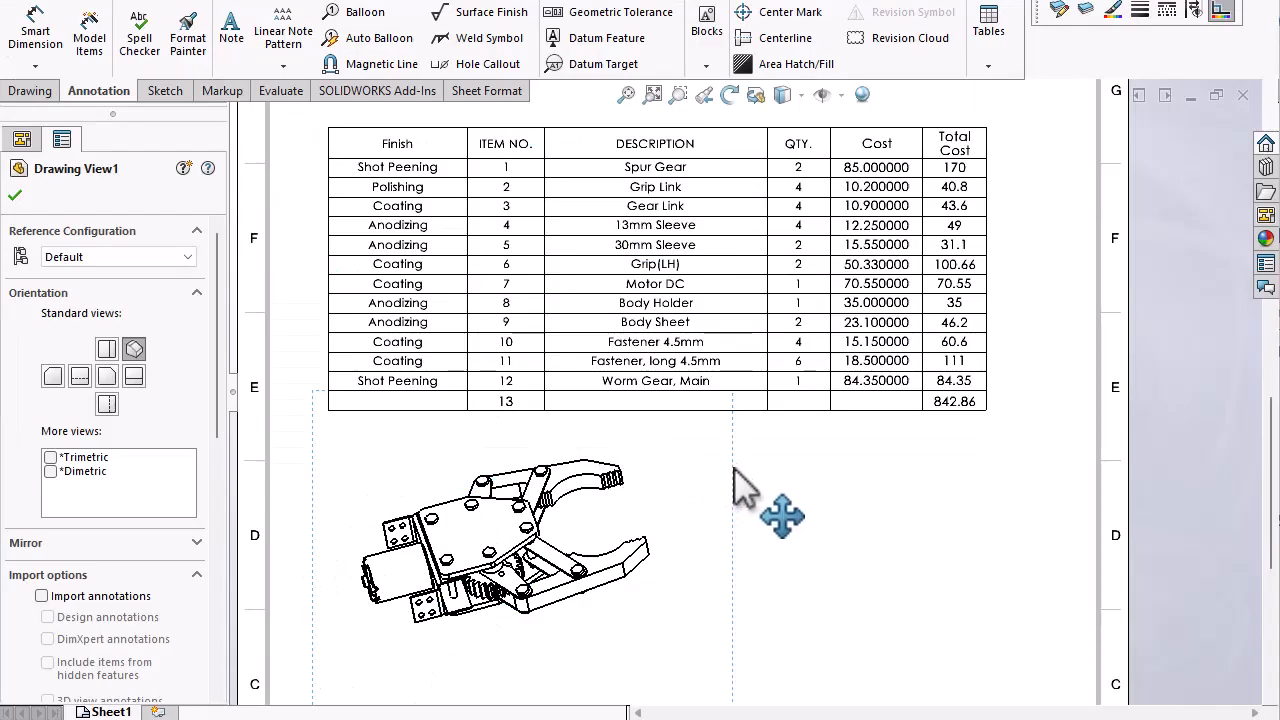
In the drawing, set the gripper view's reference configuration to A Setup
left_click(189, 261)
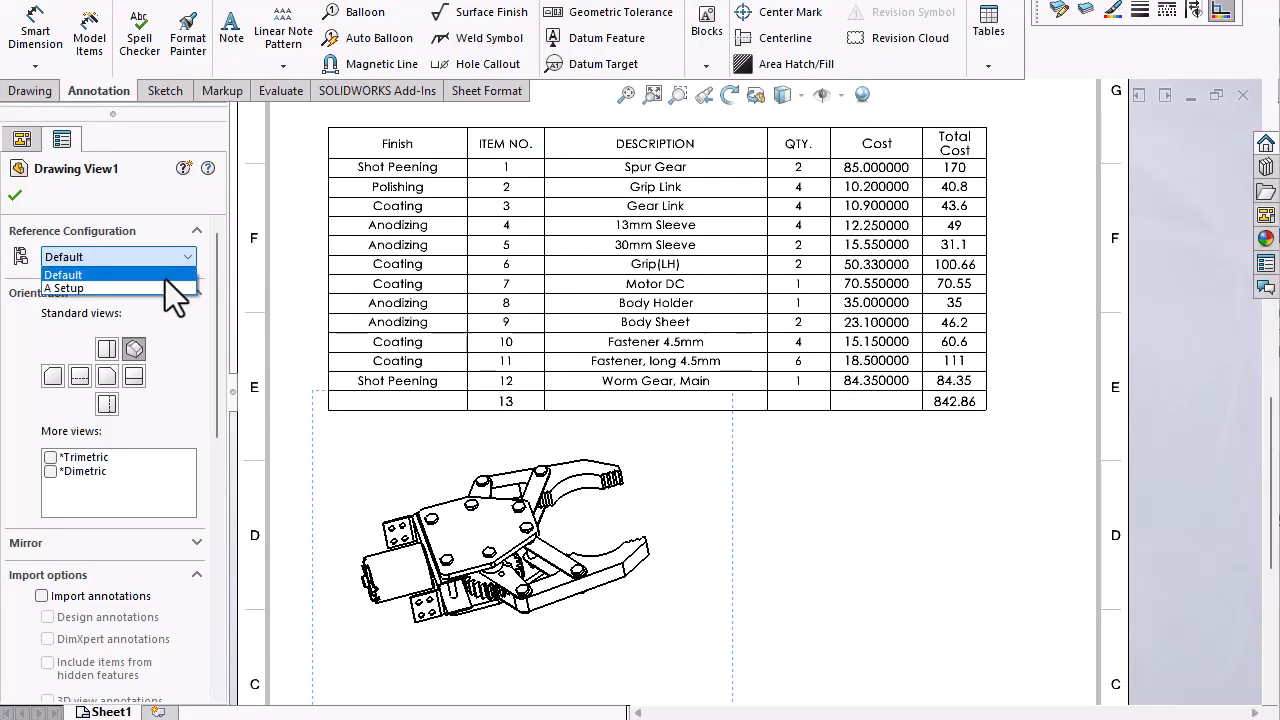
left_click(161, 287)
left_click(14, 195)
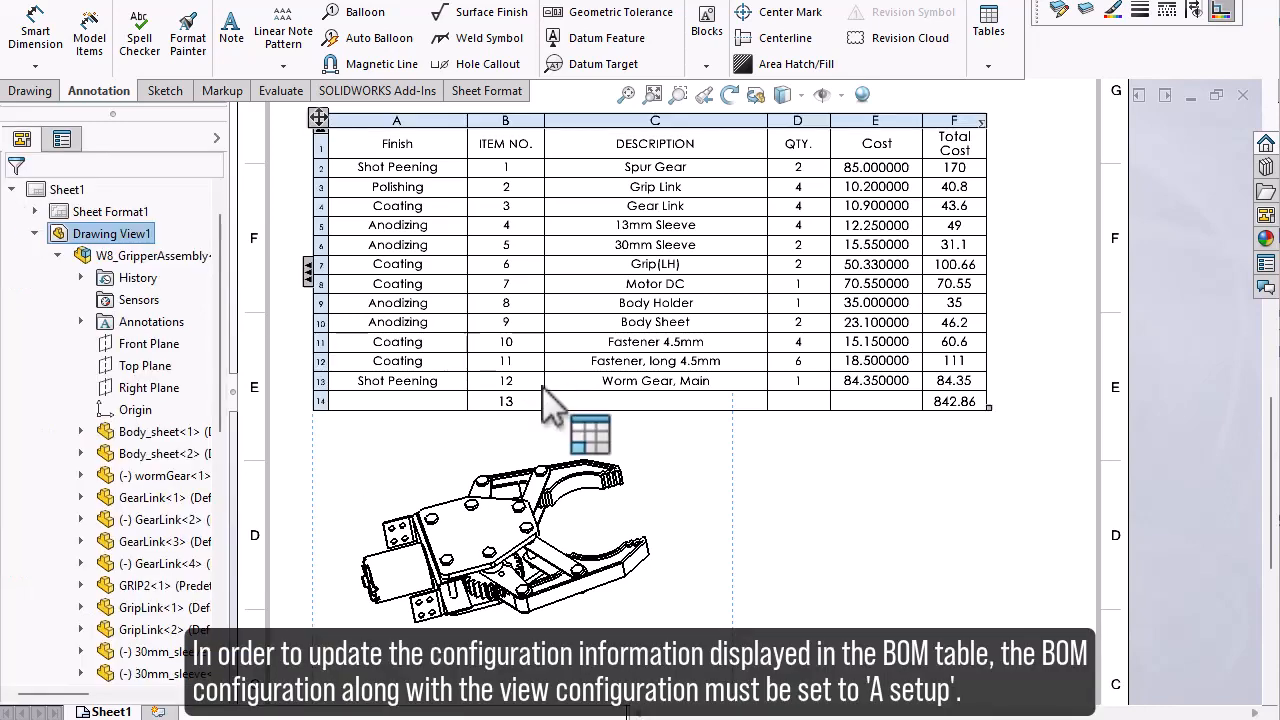
Set the bill of materials' configuration to A Setup to match the gripper view
scroll(543, 387, "up", 1)
scroll(405, 180, "down", 1)
left_click(406, 186)
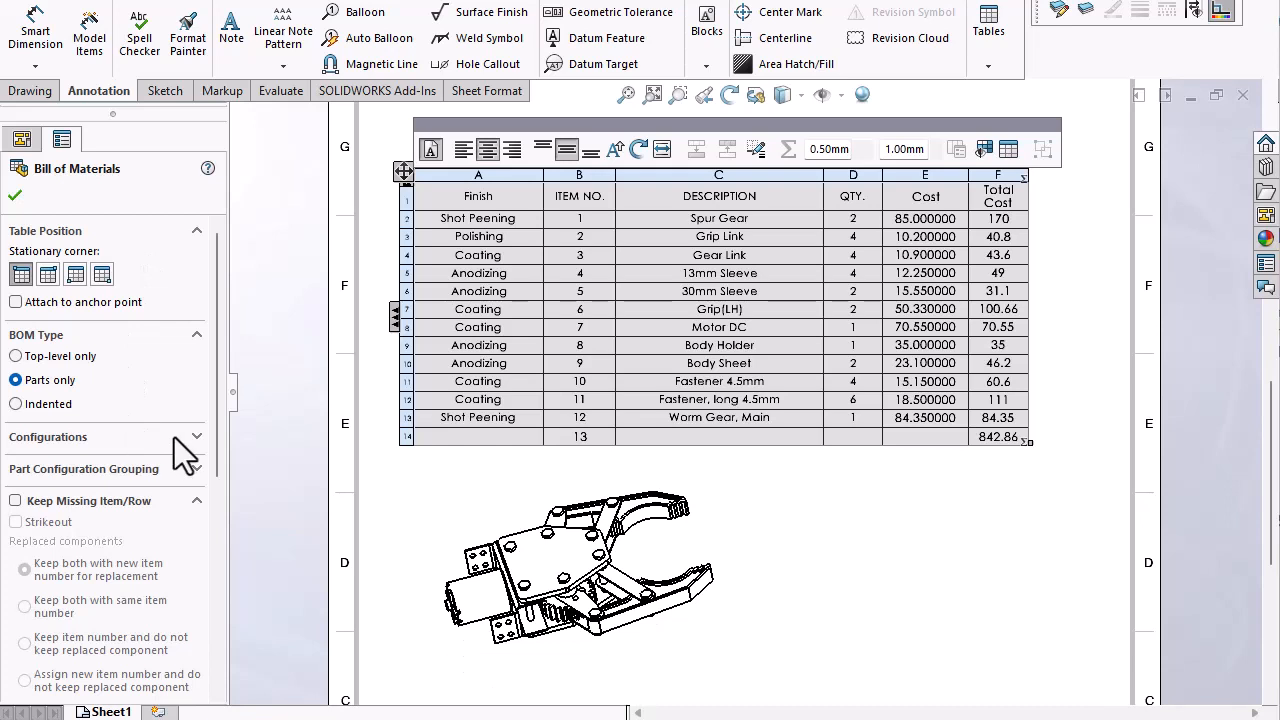
left_click(174, 437)
left_click(178, 461)
left_click(150, 492)
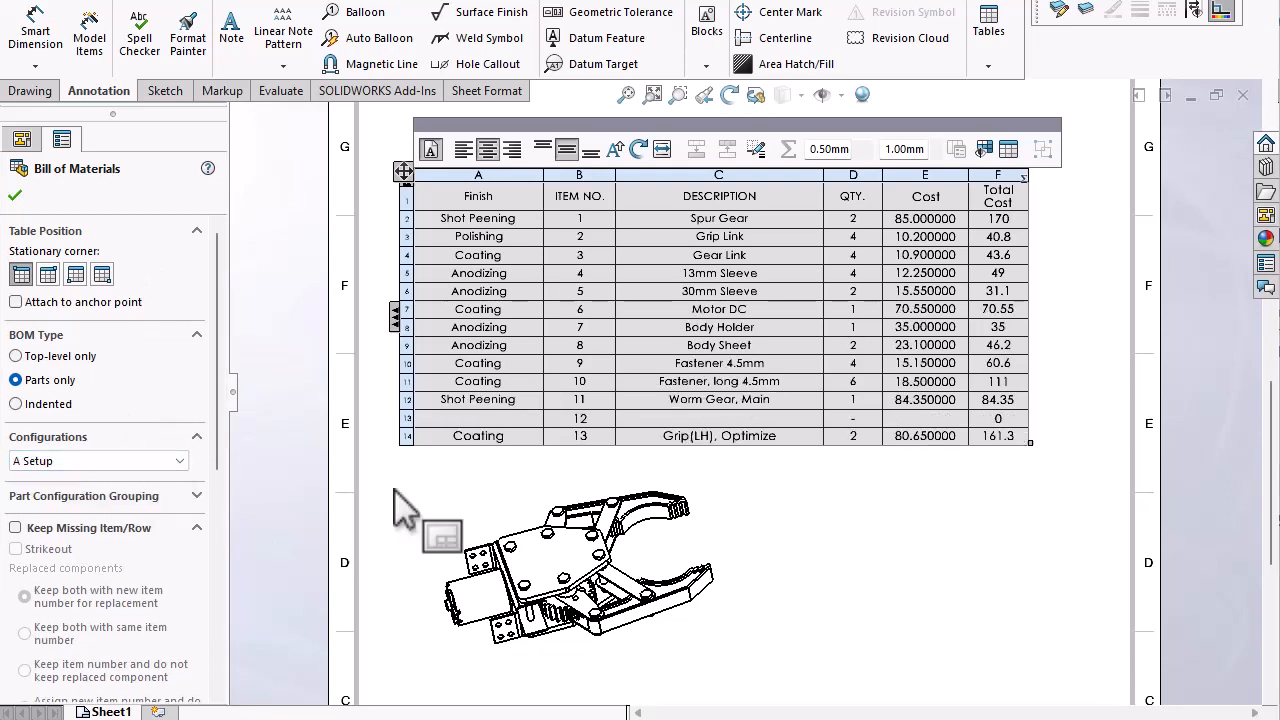
left_click(948, 490)
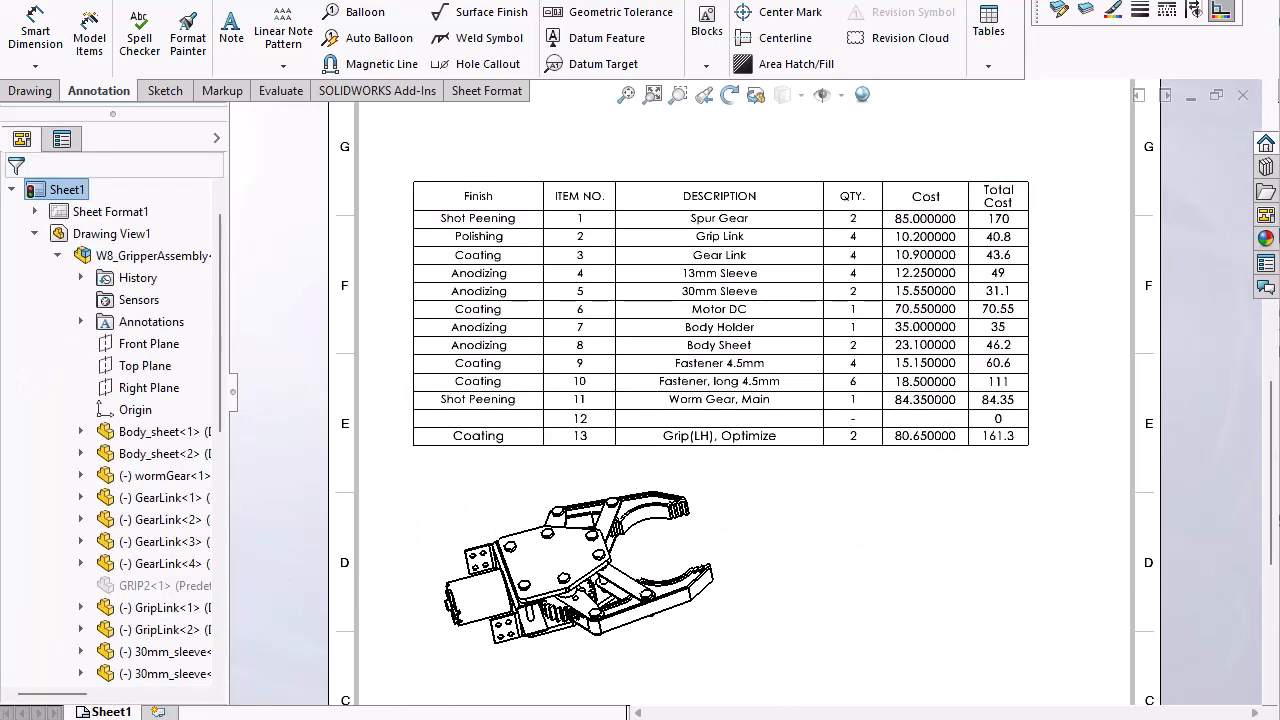
Delete the empty row above Grip(LH), Optimize in the BOM and change the Finish column's custom property to PartNo
left_click(408, 419)
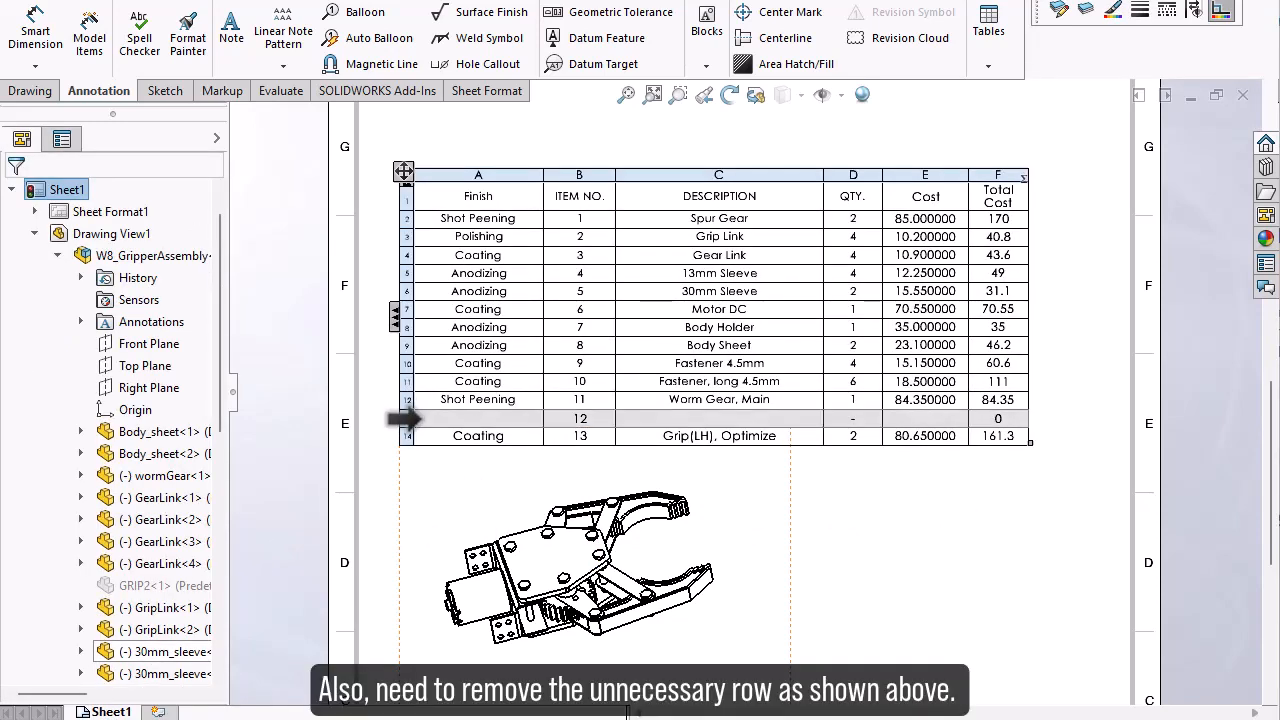
key("Delete")
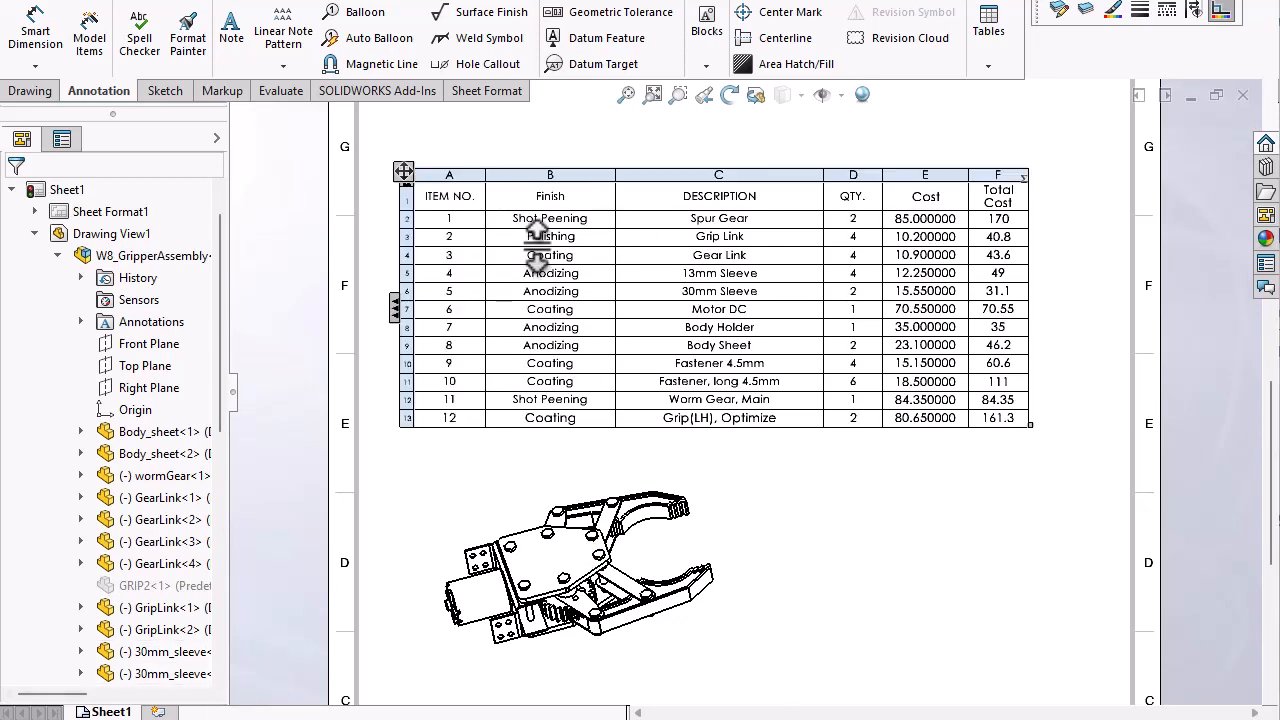
left_click(565, 176)
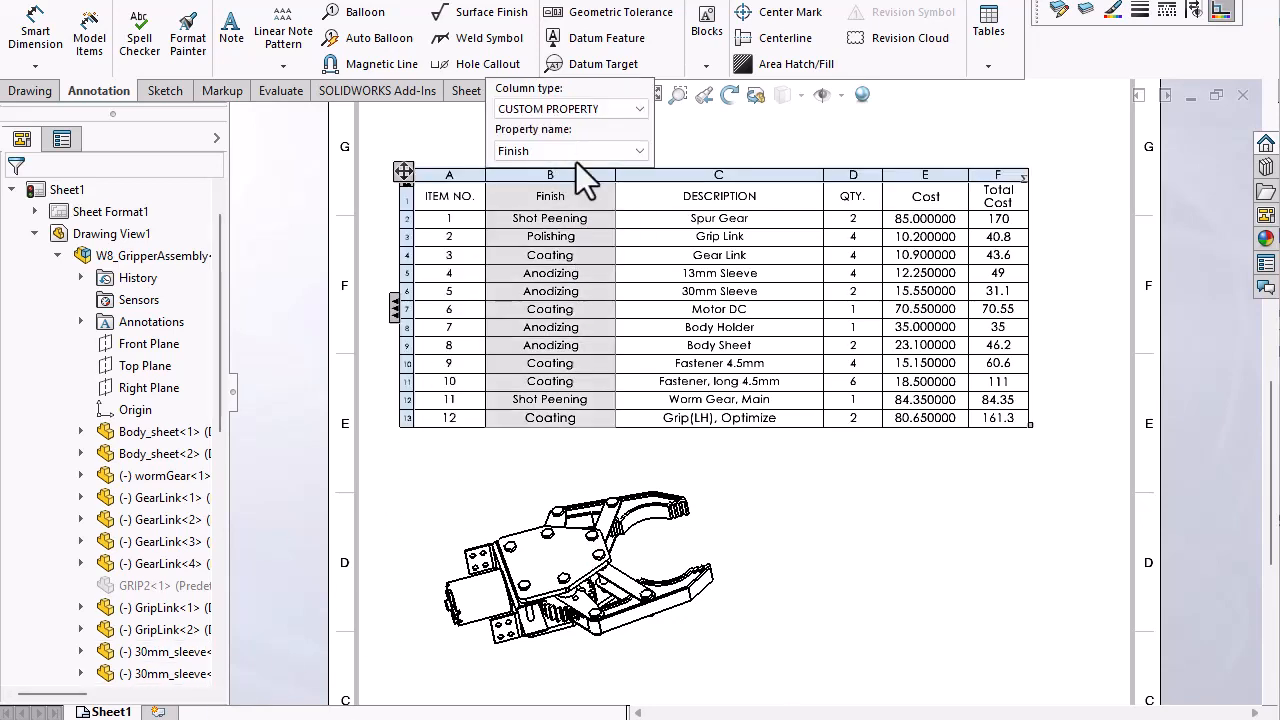
left_click(634, 149)
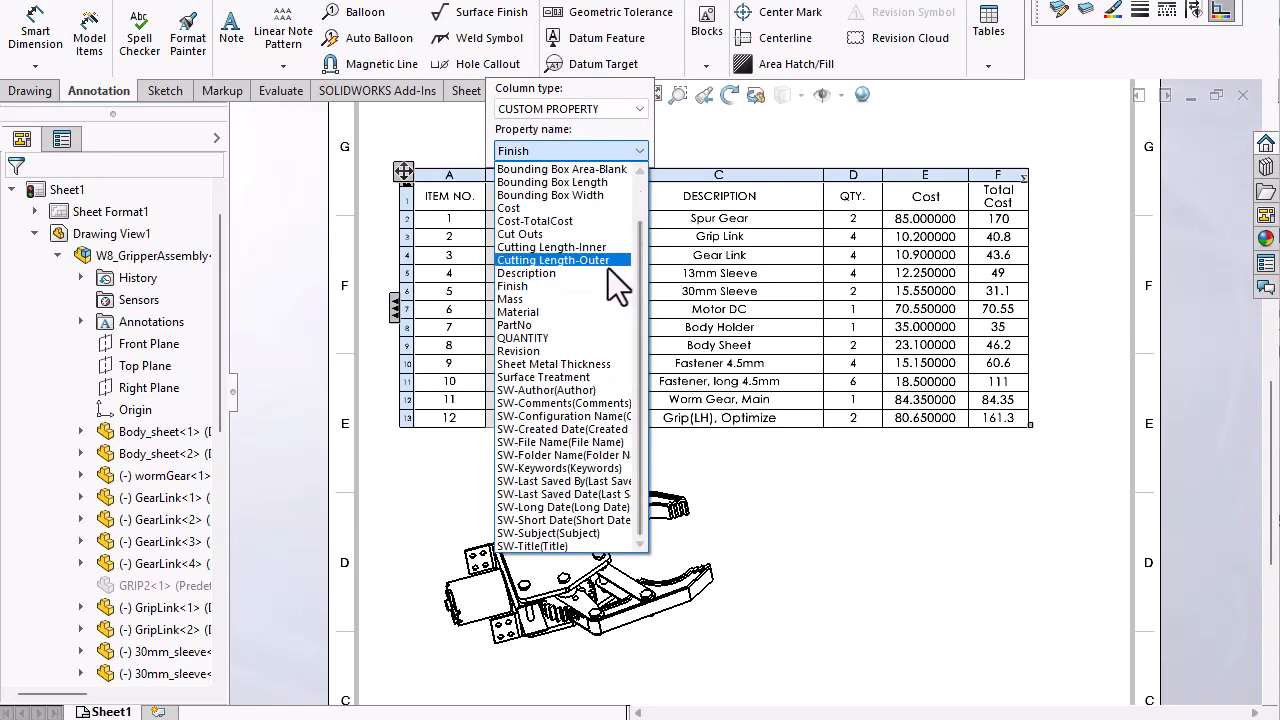
left_click(587, 326)
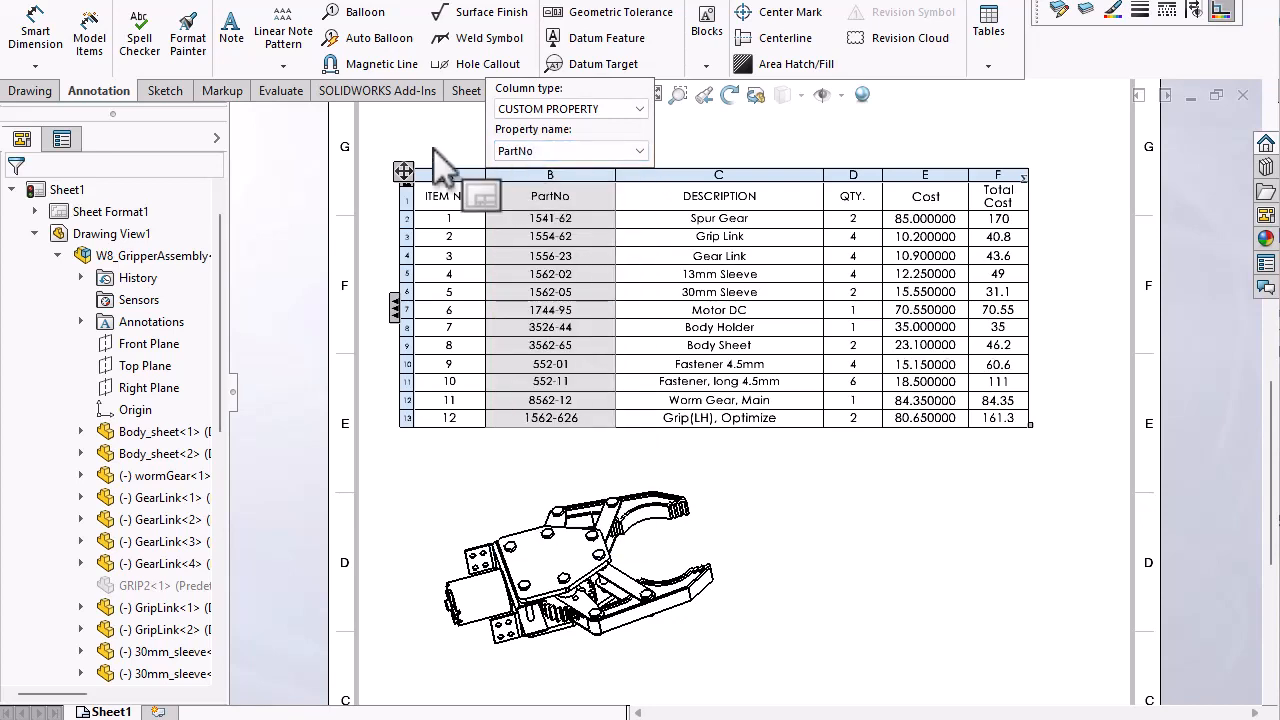
Sort the bill of materials by PartNo in ascending order using the Numeric method
left_click(557, 186)
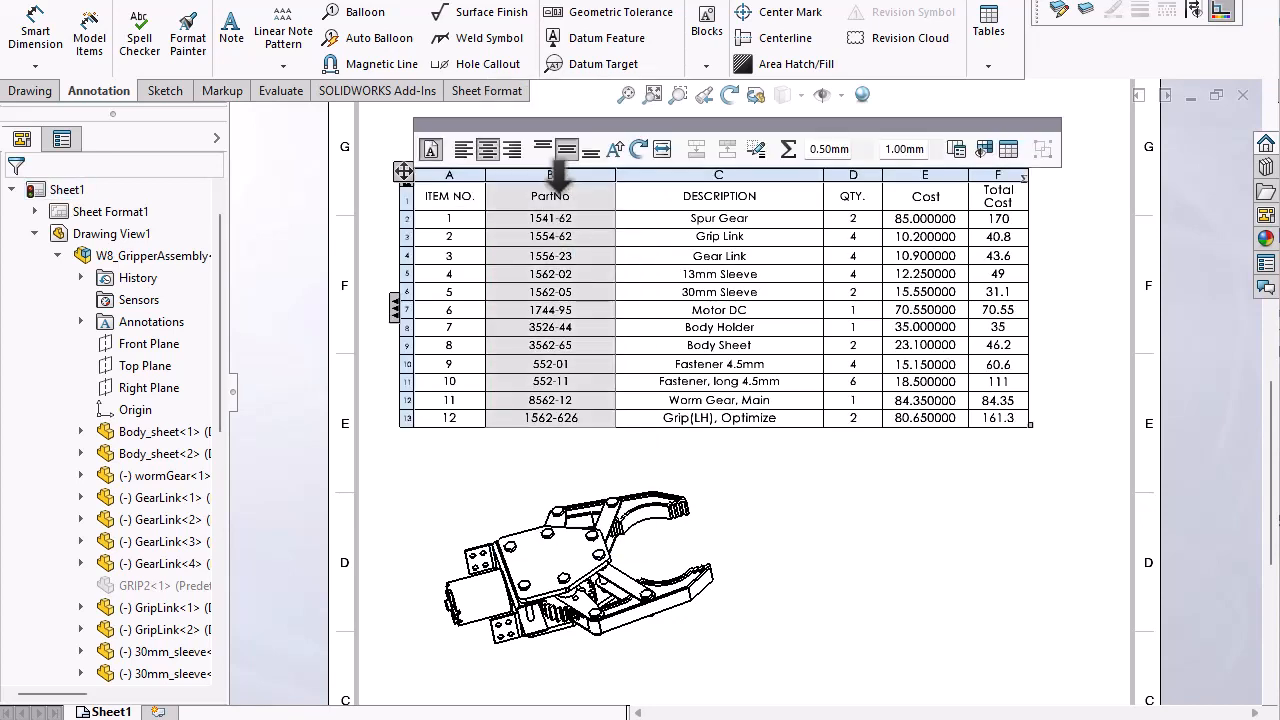
right_click(557, 180)
left_click(628, 438)
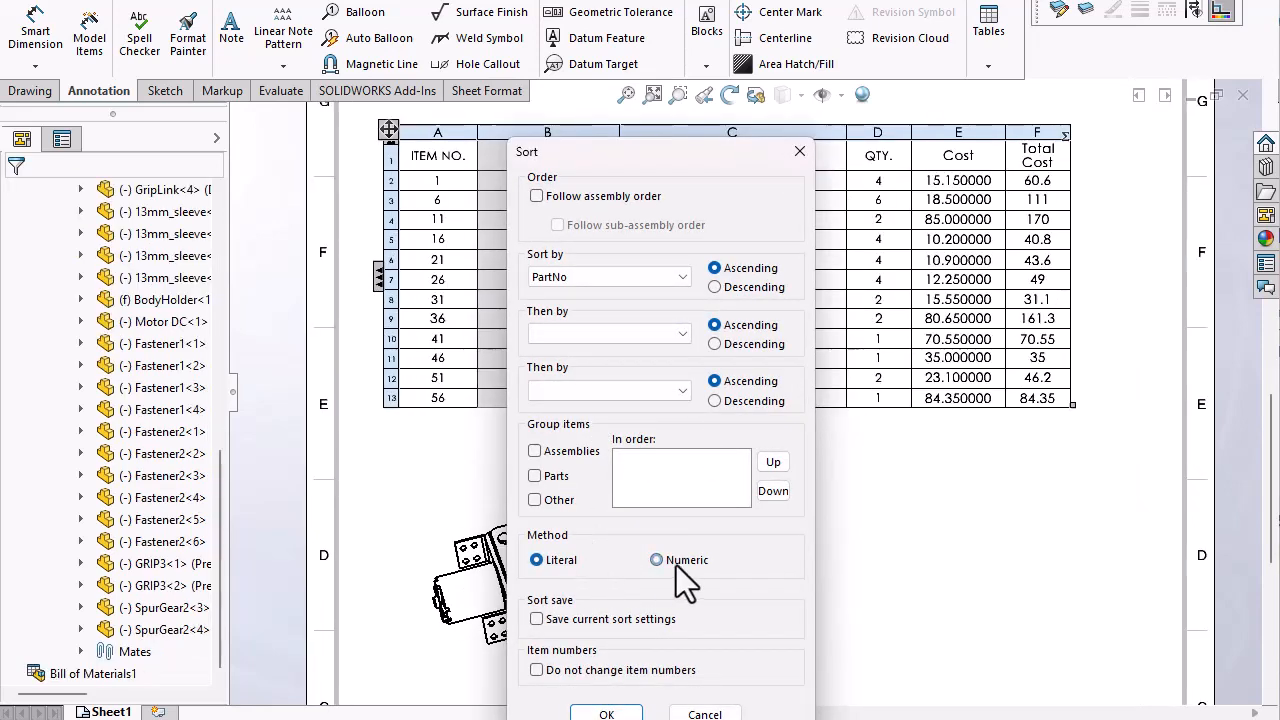
left_click(656, 560)
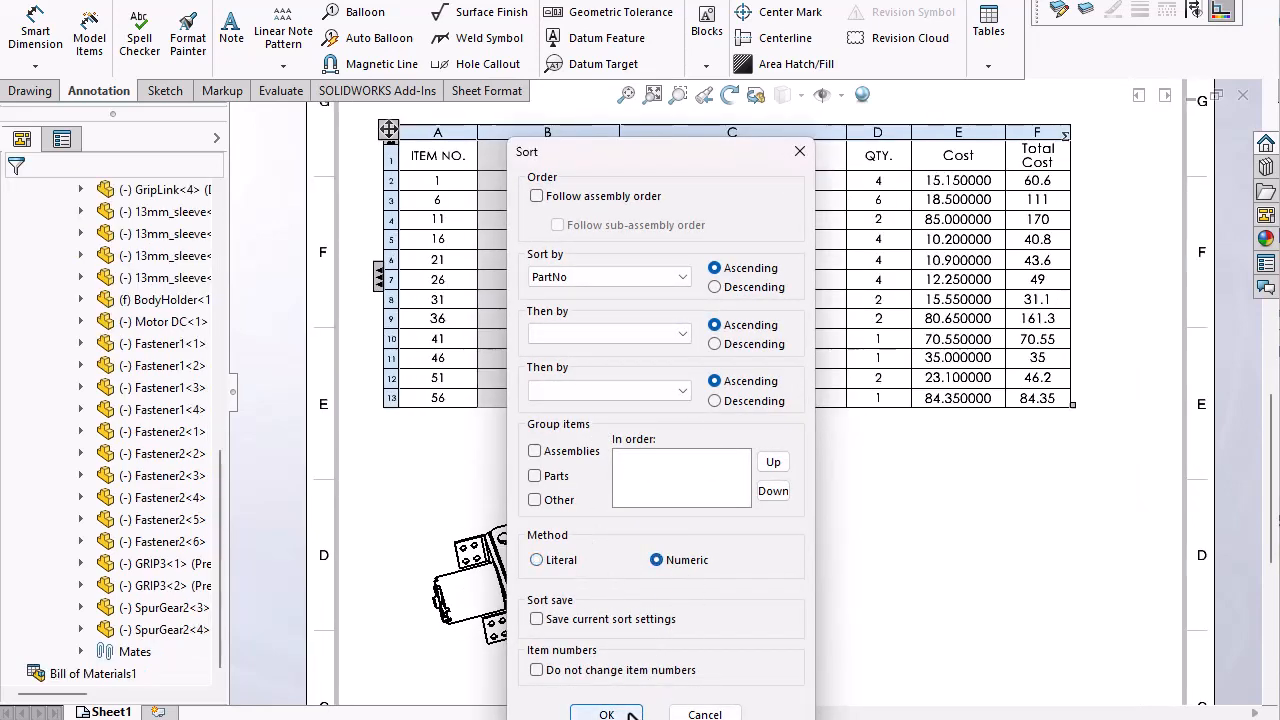
left_click(606, 714)
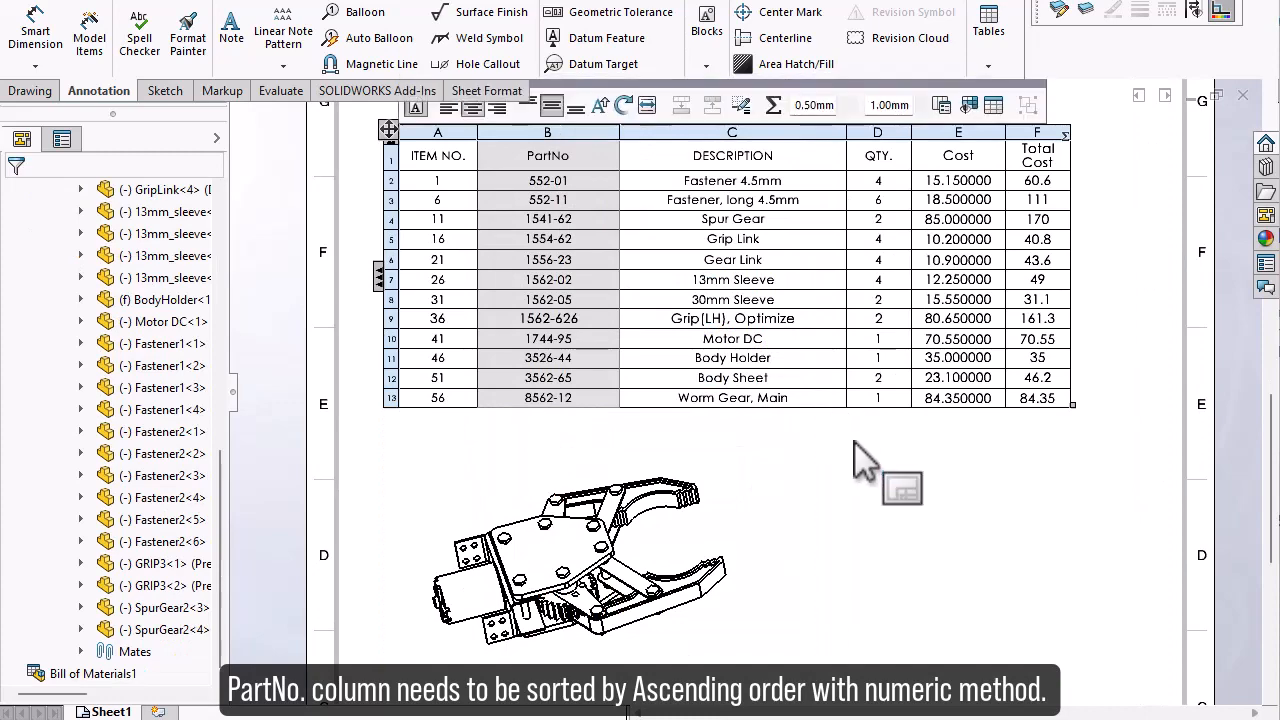
left_click(854, 441)
Select the lower grip jaw in the gripper view, locate it in the model tree and open its part, grip3.sldprt
scroll(691, 597, "down", 2)
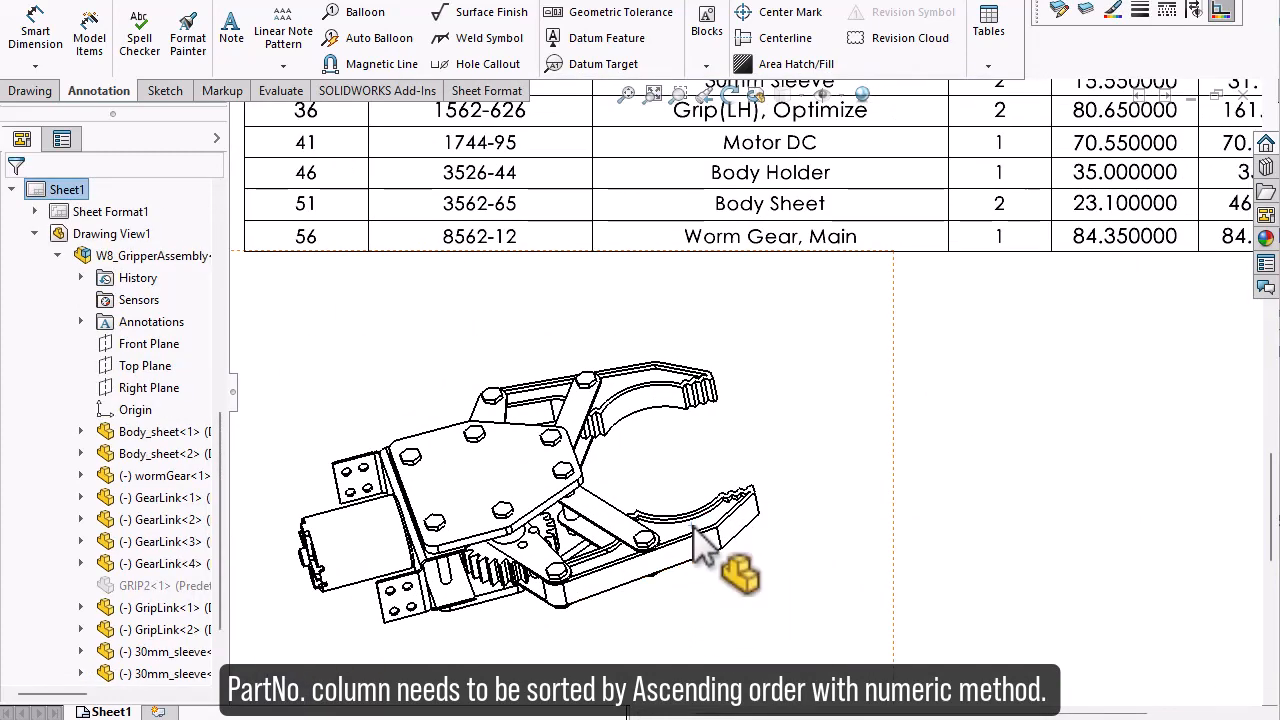
left_click(690, 527)
scroll(636, 504, "up", 3)
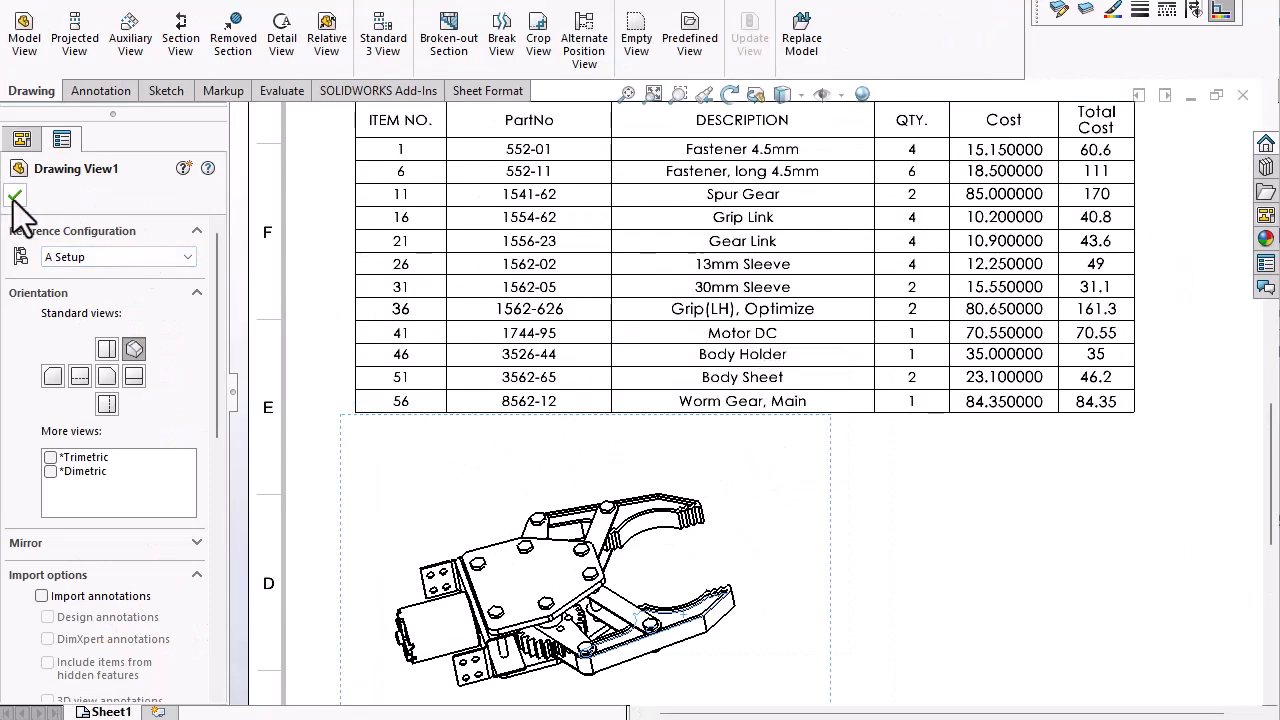
left_click(20, 137)
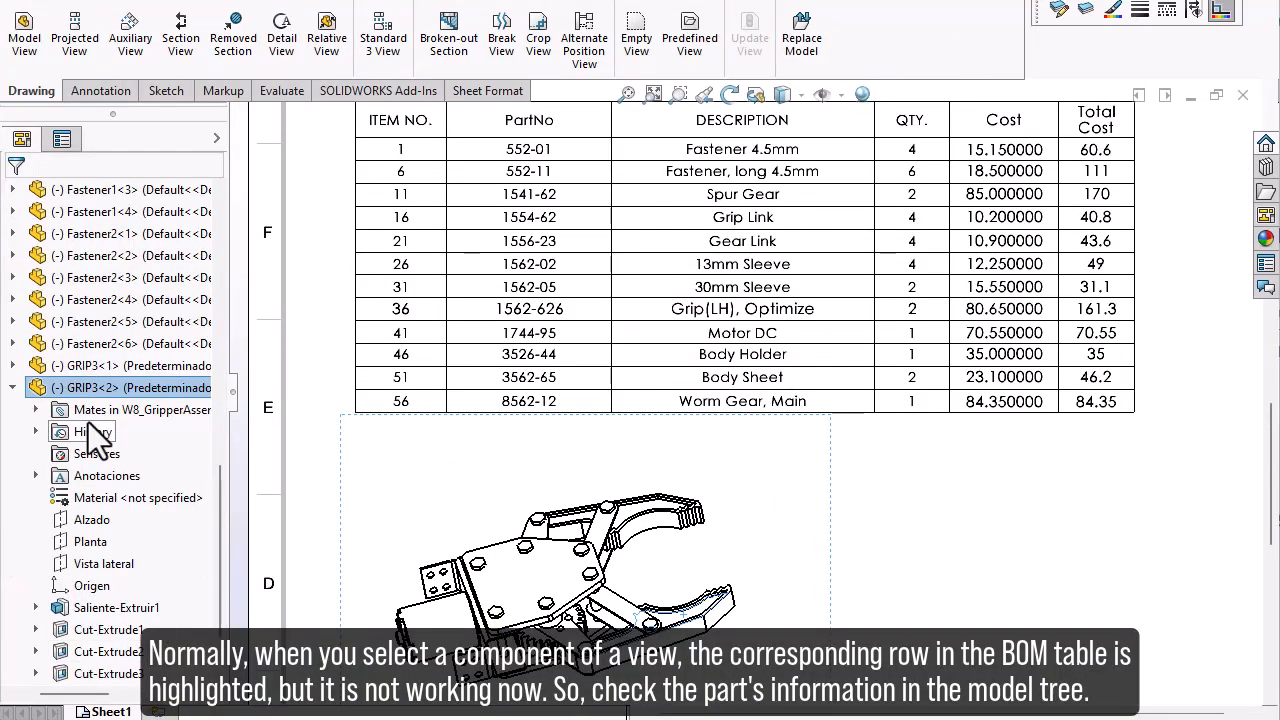
right_click(113, 385)
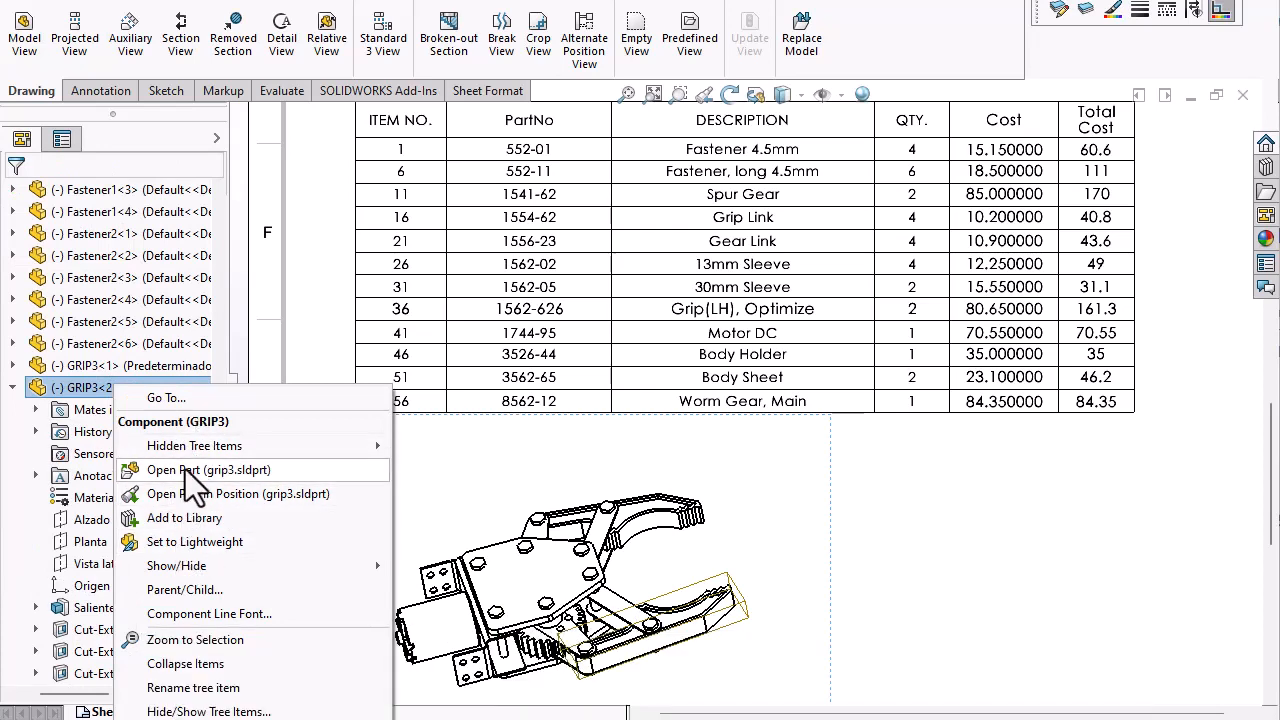
left_click(185, 469)
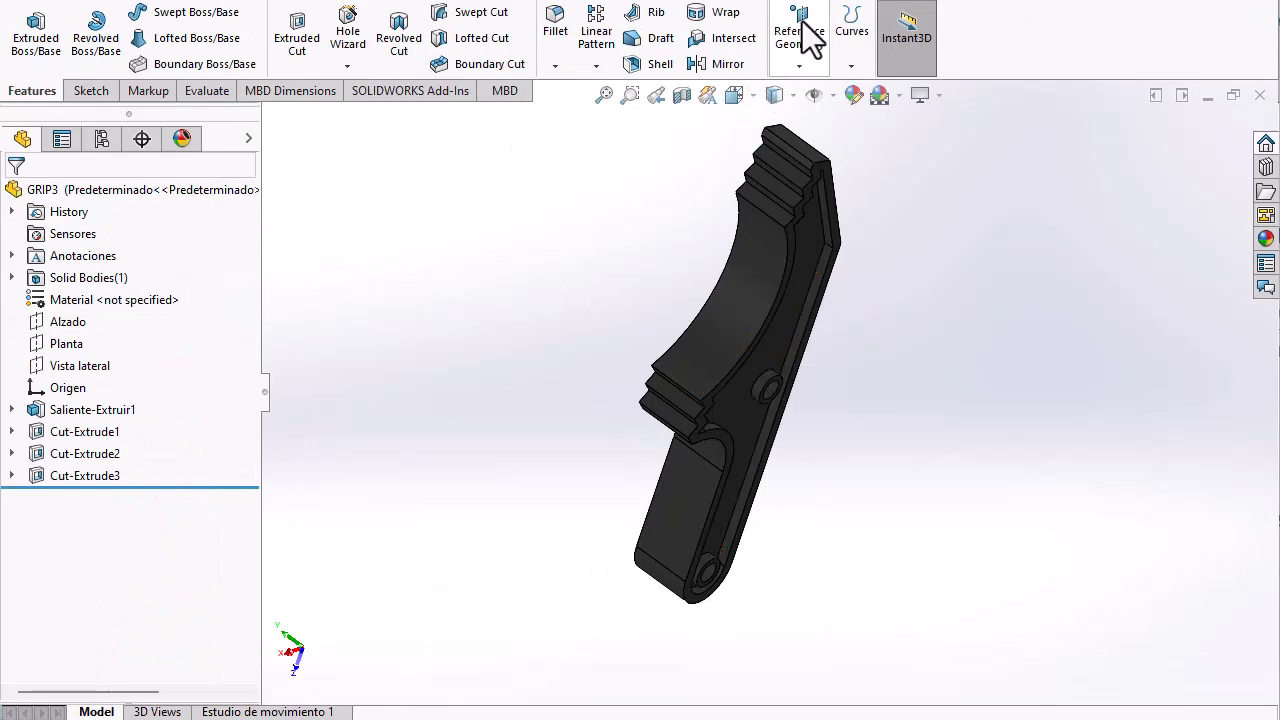
Examine the grip part's custom properties for its description and part number
left_click(830, 0)
left_click(469, 355)
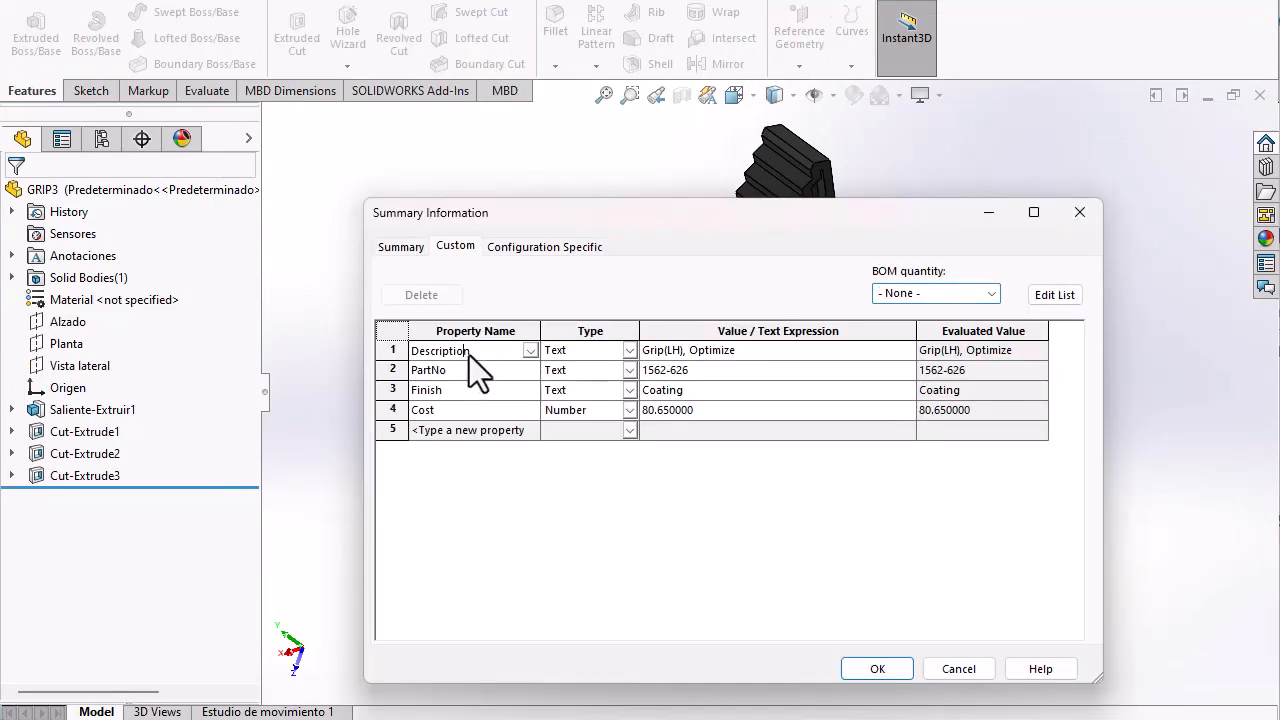
left_click(735, 352)
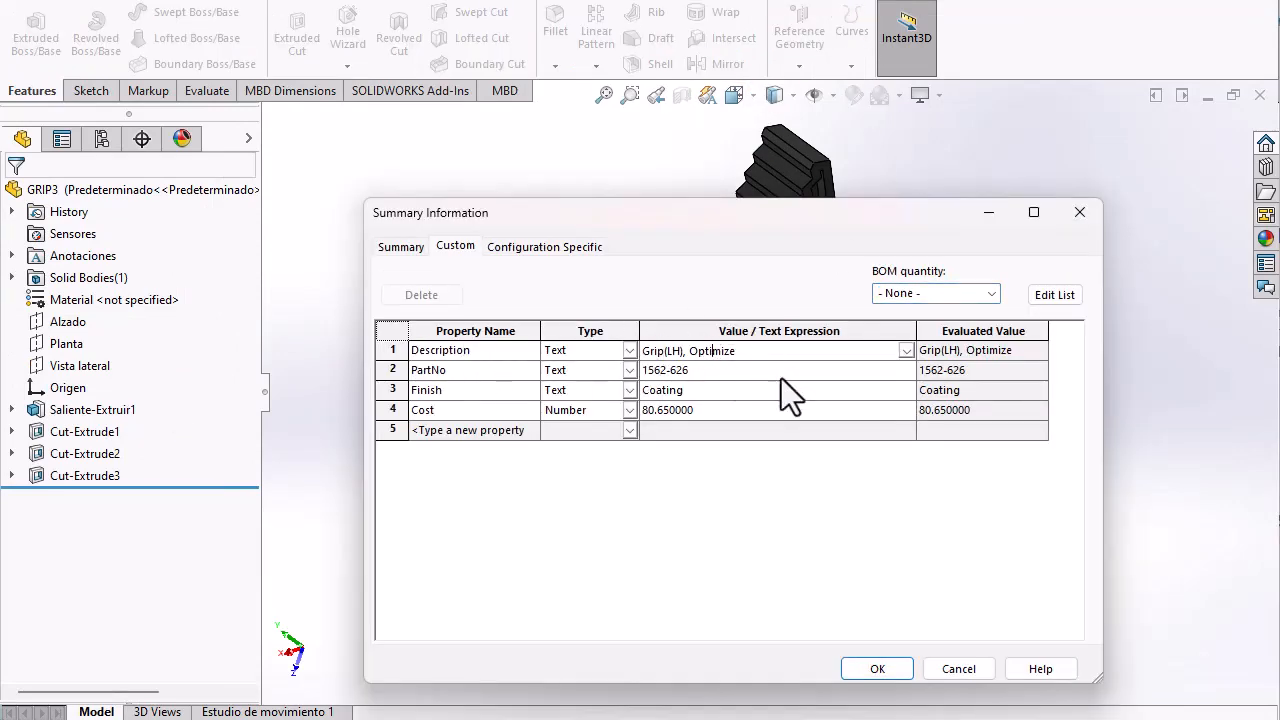
left_click(877, 668)
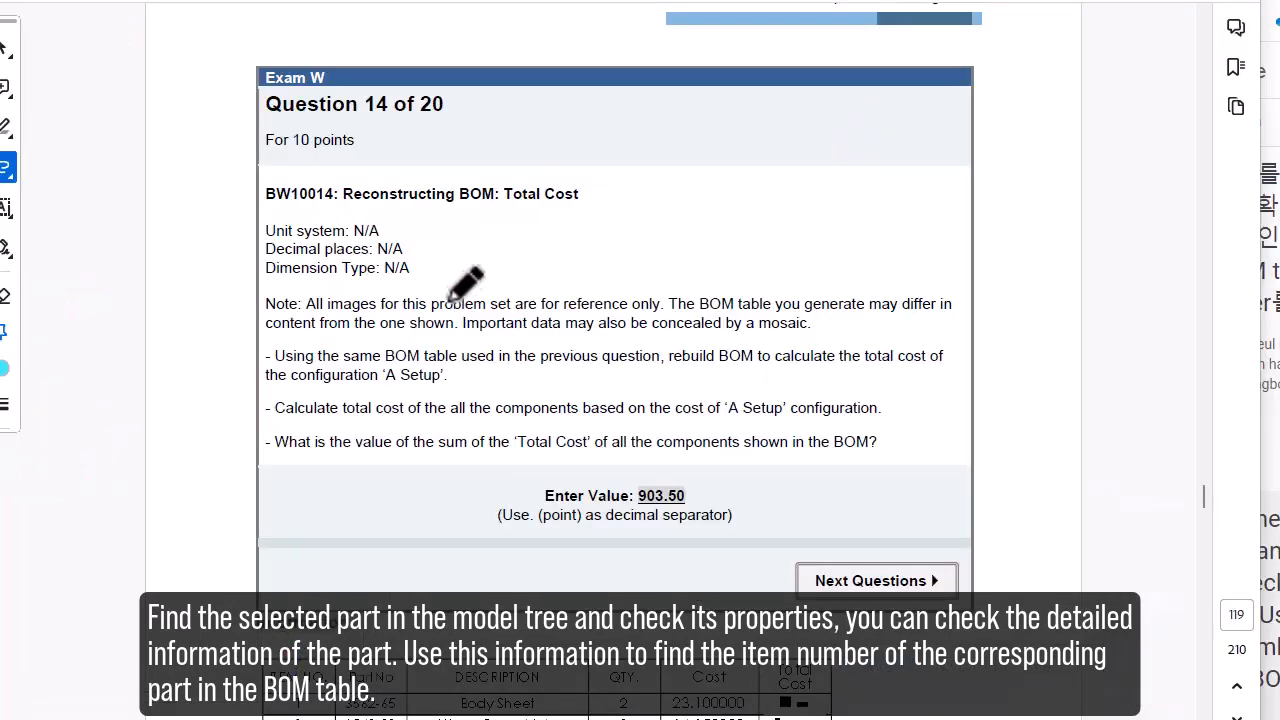
In the exam PDF, mark Question 14's title, 'A Setup' configuration and Total Cost sum requirement, plus the reference BOM's part and Total Cost columns
mouse_move(345, 207)
left_mouse_down()
mouse_move(555, 207)
mouse_move(617, 180)
left_mouse_up()
mouse_move(446, 352)
left_mouse_down()
mouse_move(398, 355)
mouse_move(450, 372)
left_mouse_up()
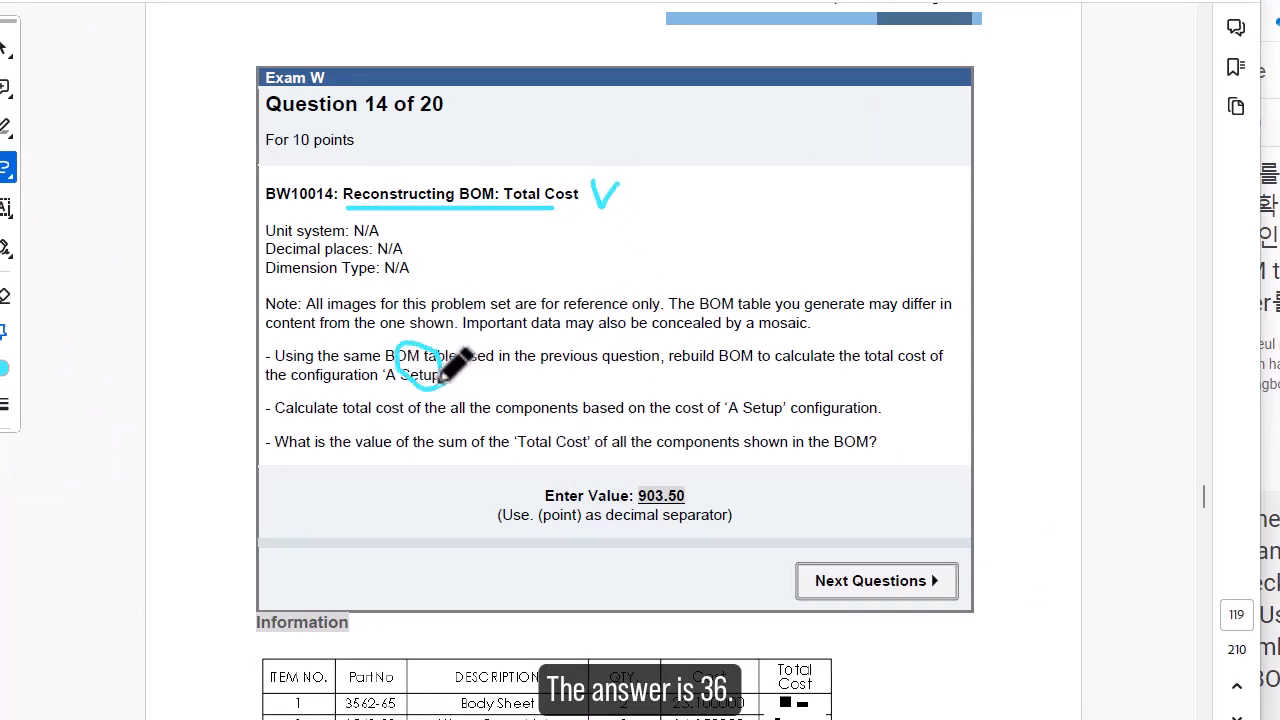
left_click_drag(495, 452, 868, 447)
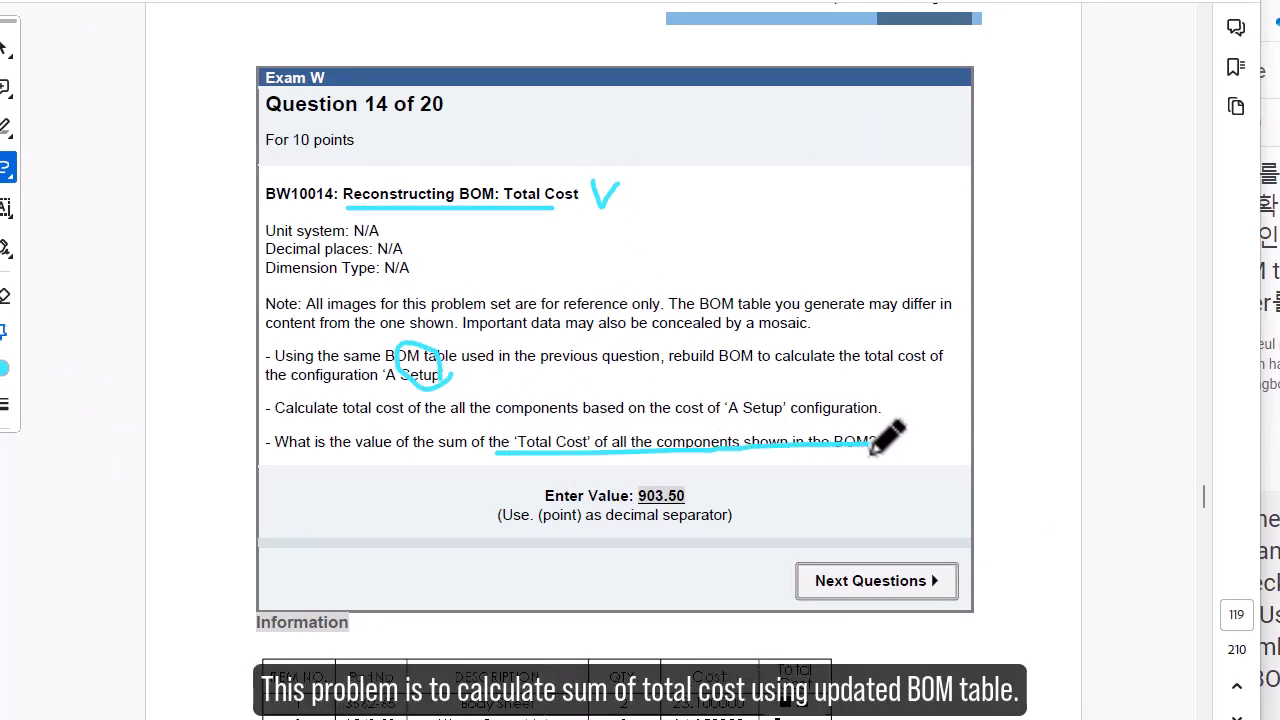
scroll(742, 550, "down", 5)
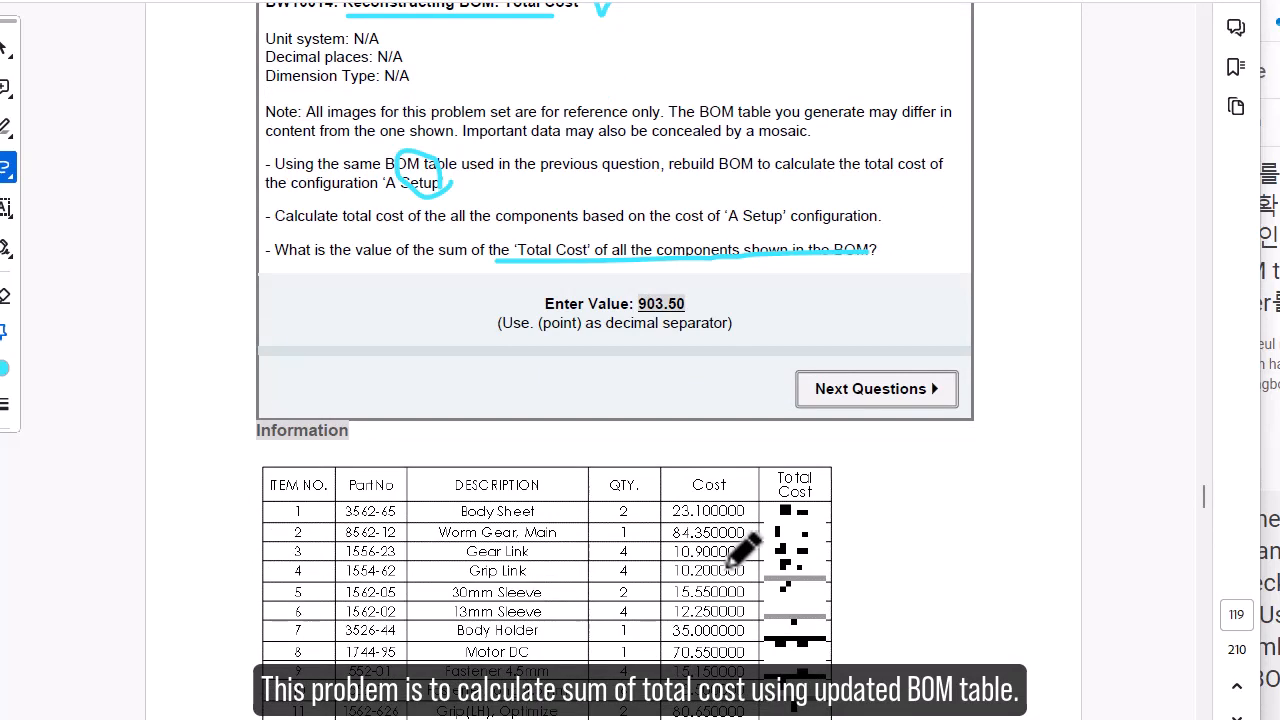
mouse_move(590, 604)
left_mouse_down()
mouse_move(500, 640)
mouse_move(390, 615)
mouse_move(550, 450)
mouse_move(488, 632)
left_mouse_up()
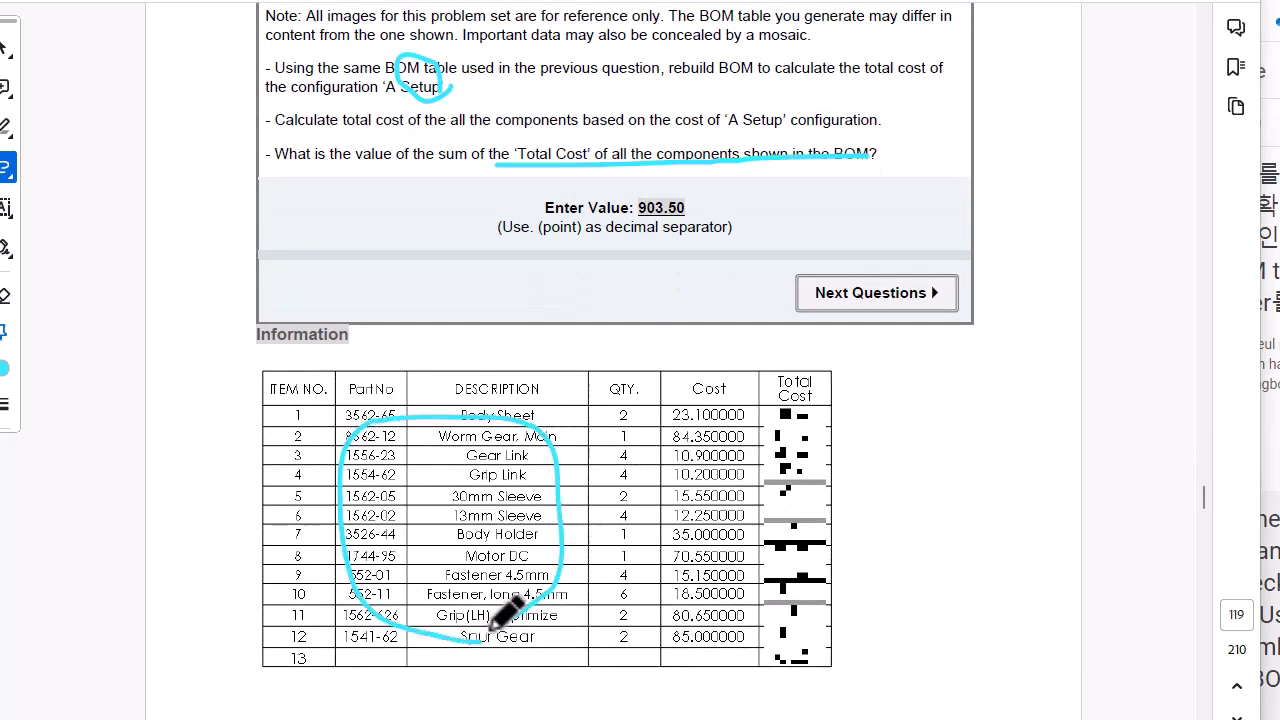
left_click_drag(778, 403, 826, 400)
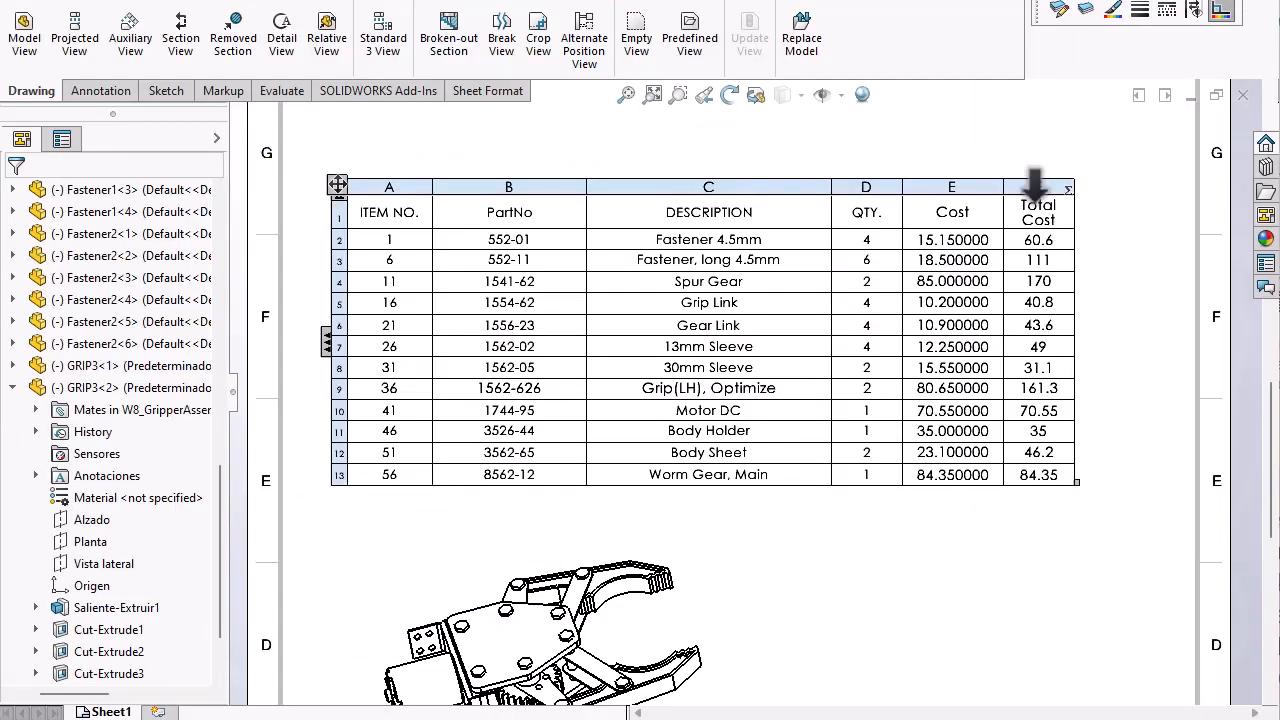
In the drawing, insert a new row below Worm Gear, Main at the end of the bill of materials
left_click(1036, 187)
left_click(338, 474)
right_click(338, 474)
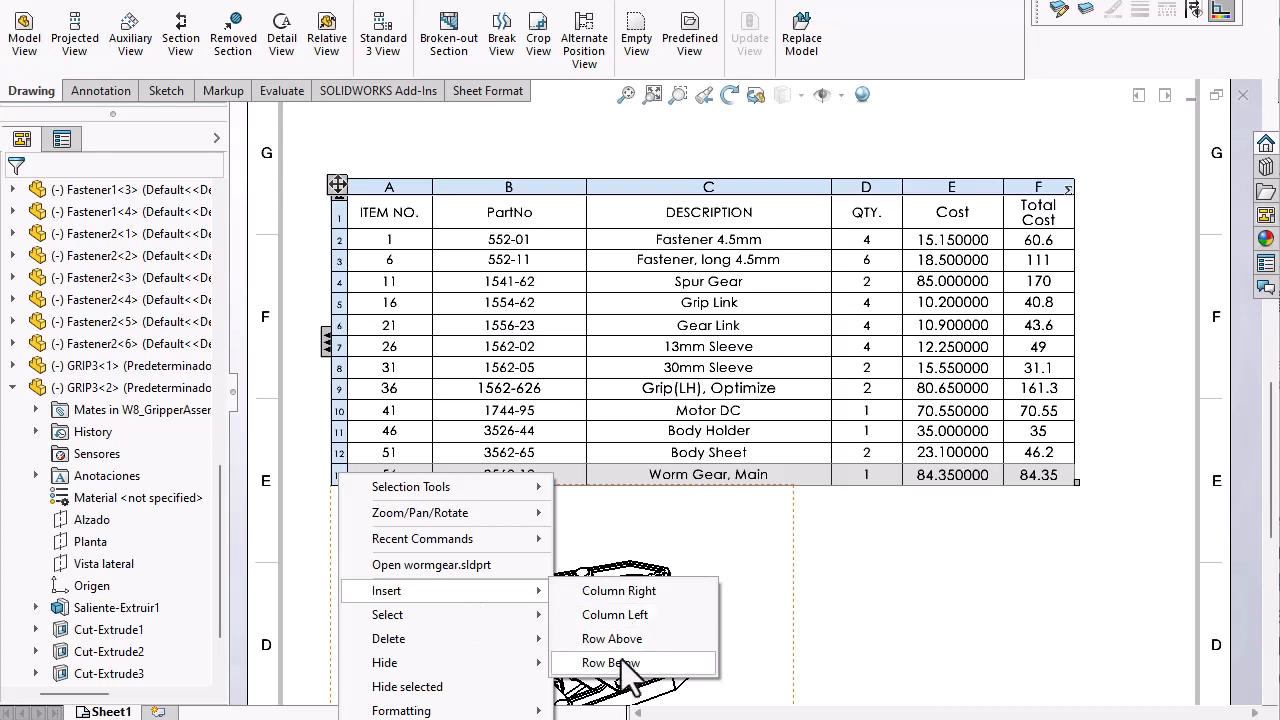
left_click(610, 663)
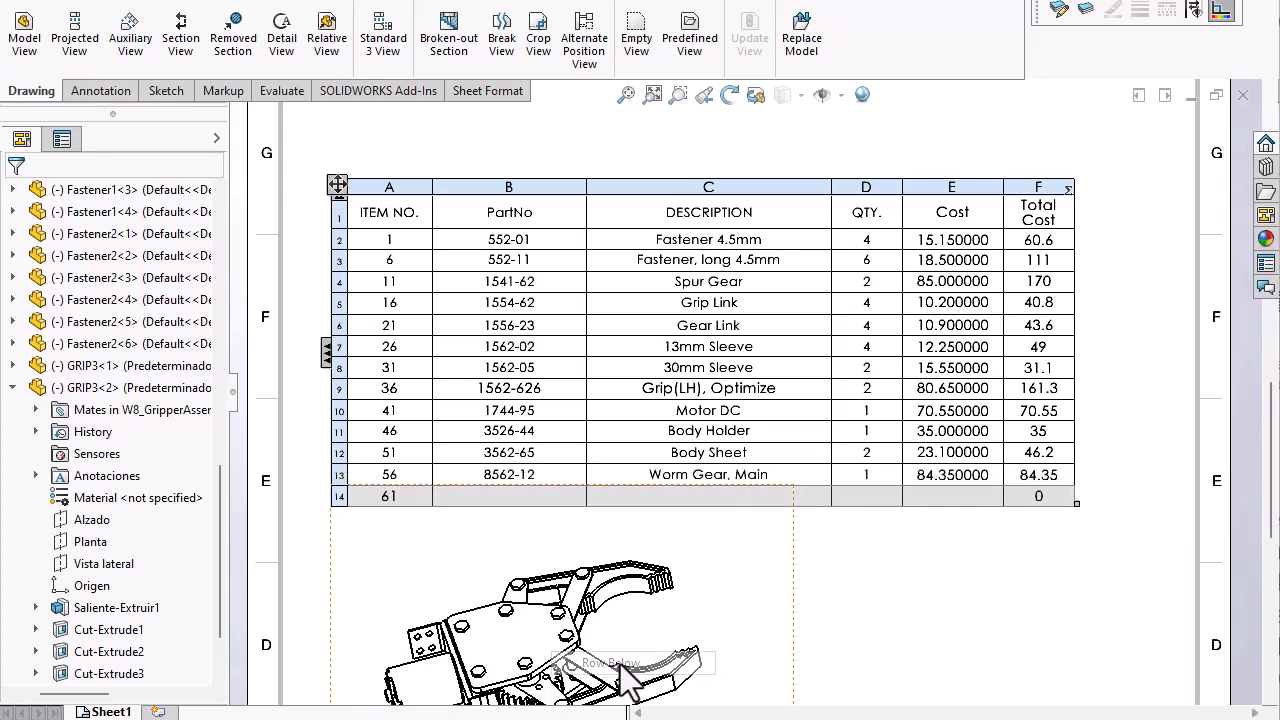
Enter a SUM equation over cells F2 to F13 in the new bottom cell of the Total Cost column
left_click(1039, 500)
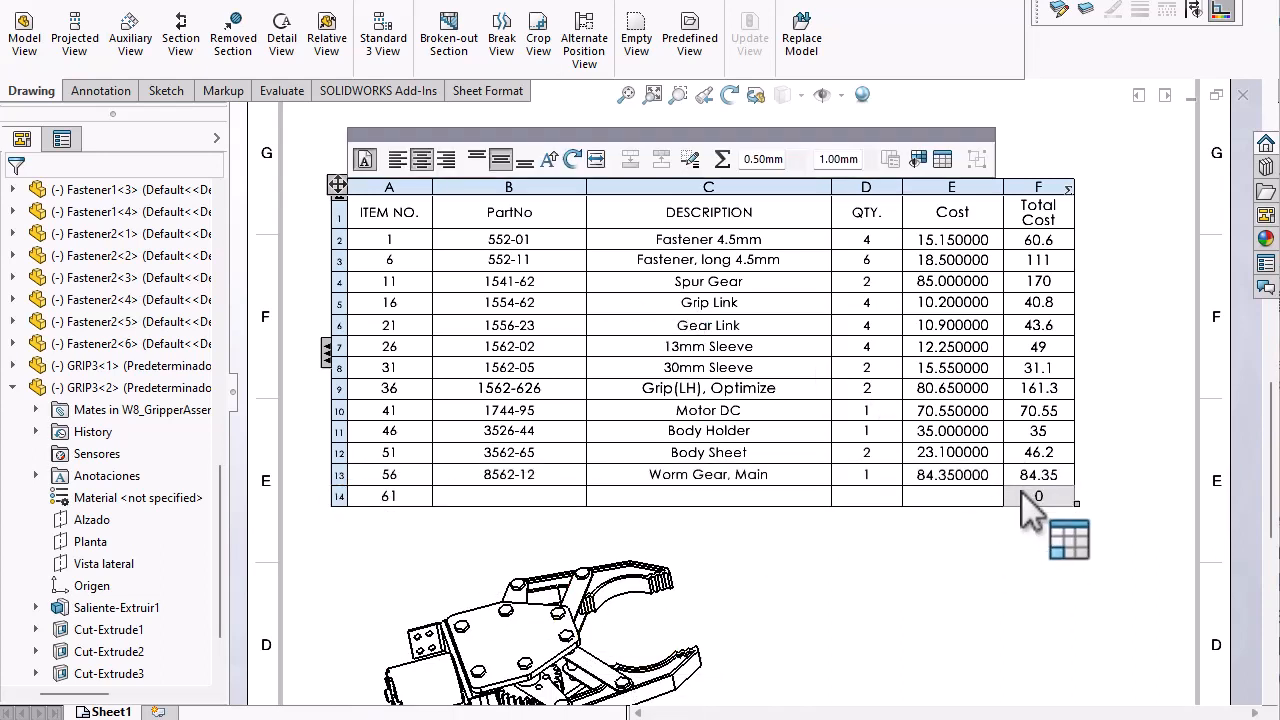
left_click(723, 160)
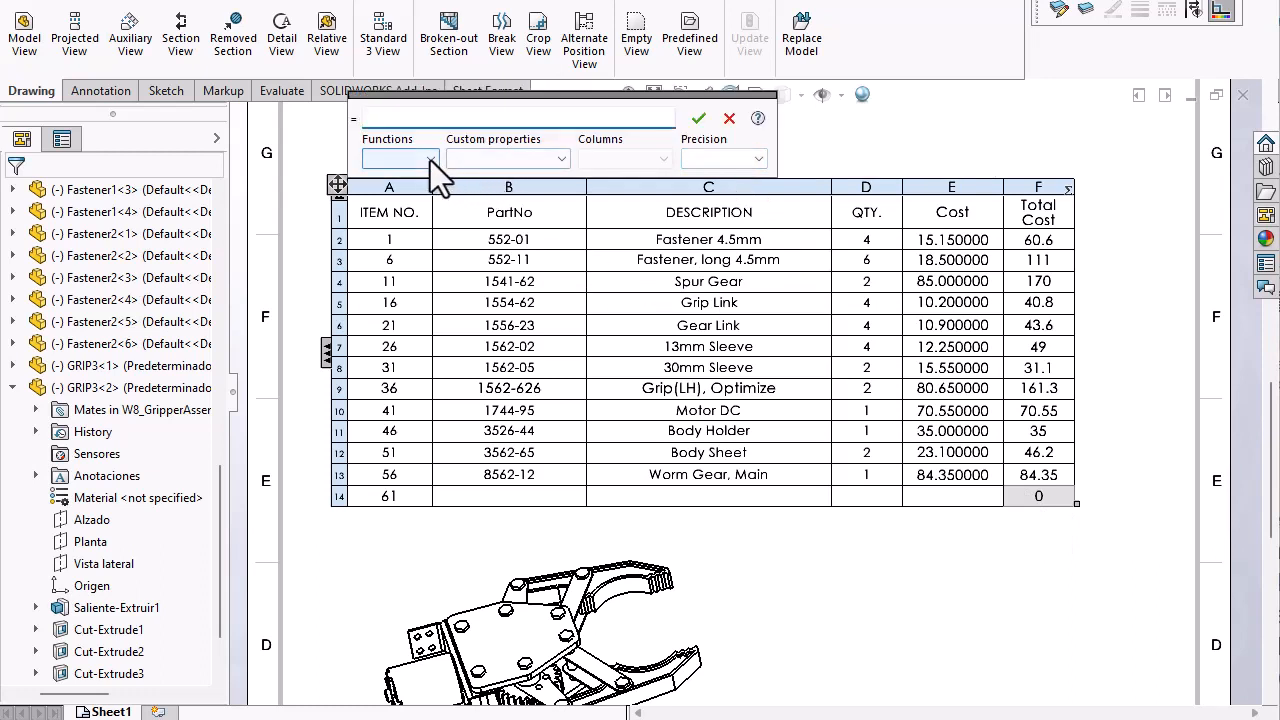
left_click(430, 160)
left_click(395, 241)
left_click_drag(1040, 243, 1070, 478)
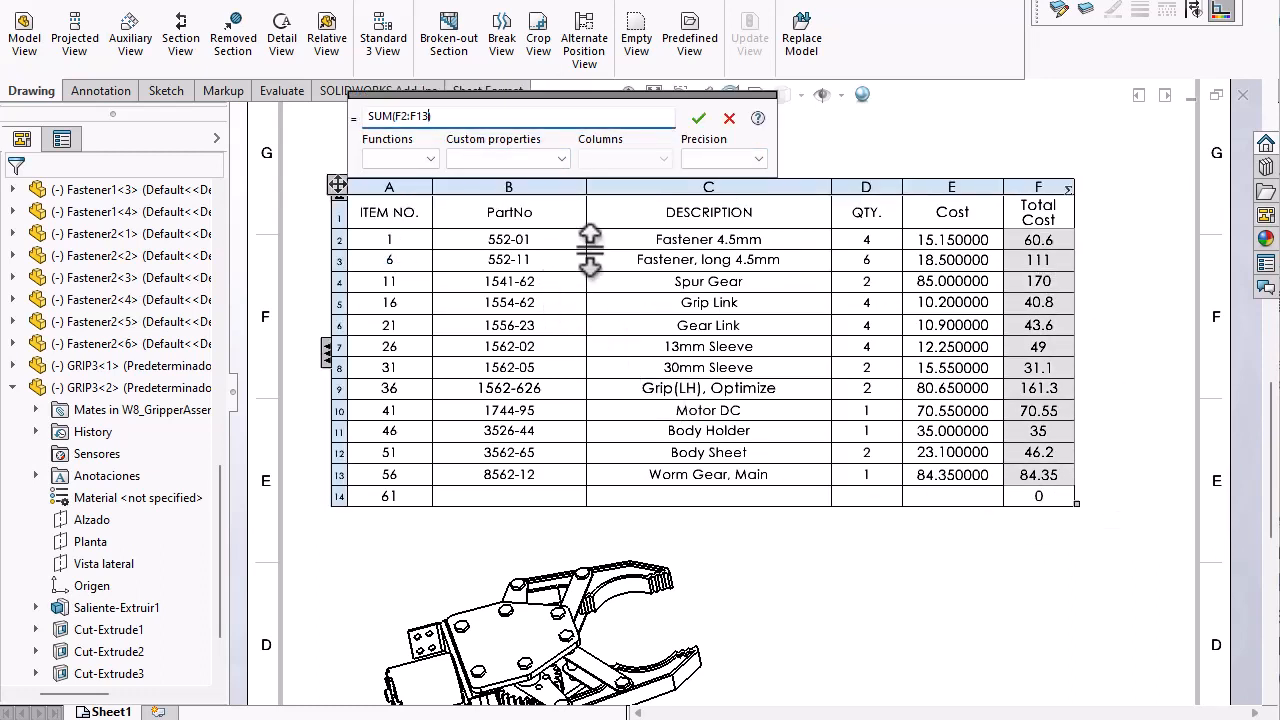
left_click(704, 121)
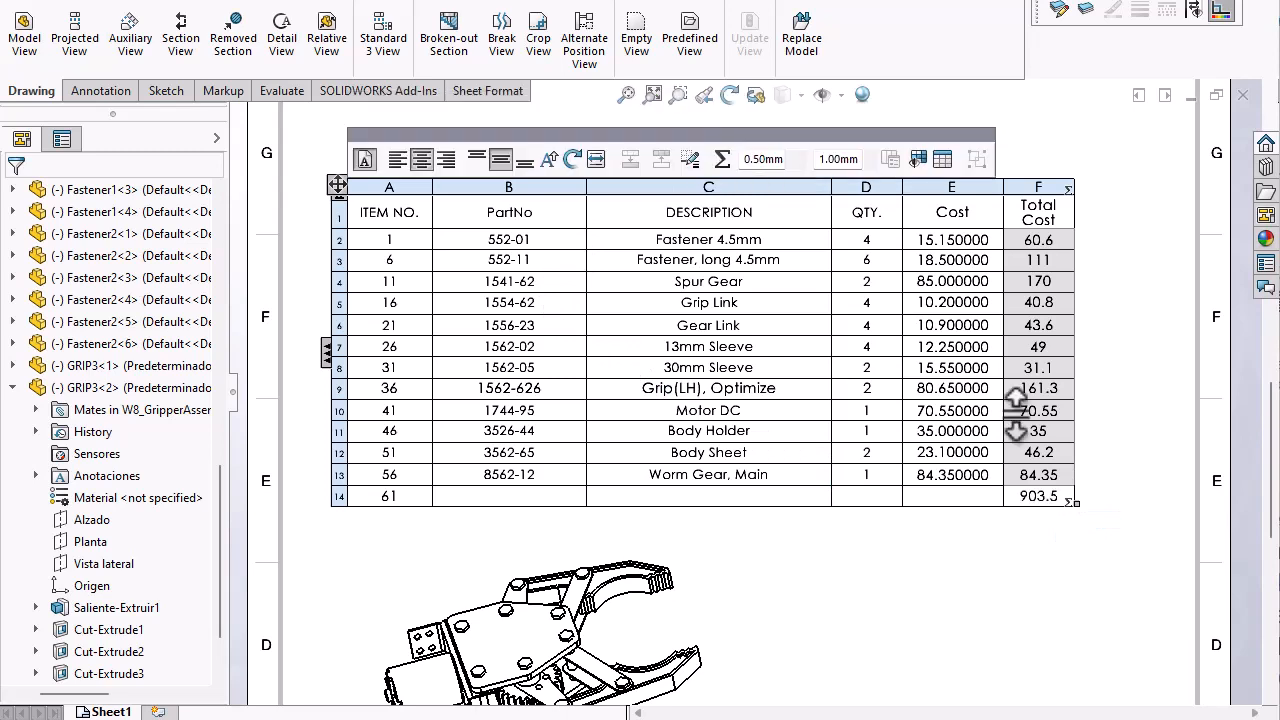
Check the Total Cost sum cell and the configuration assigned to the bill of materials
left_click(1053, 501)
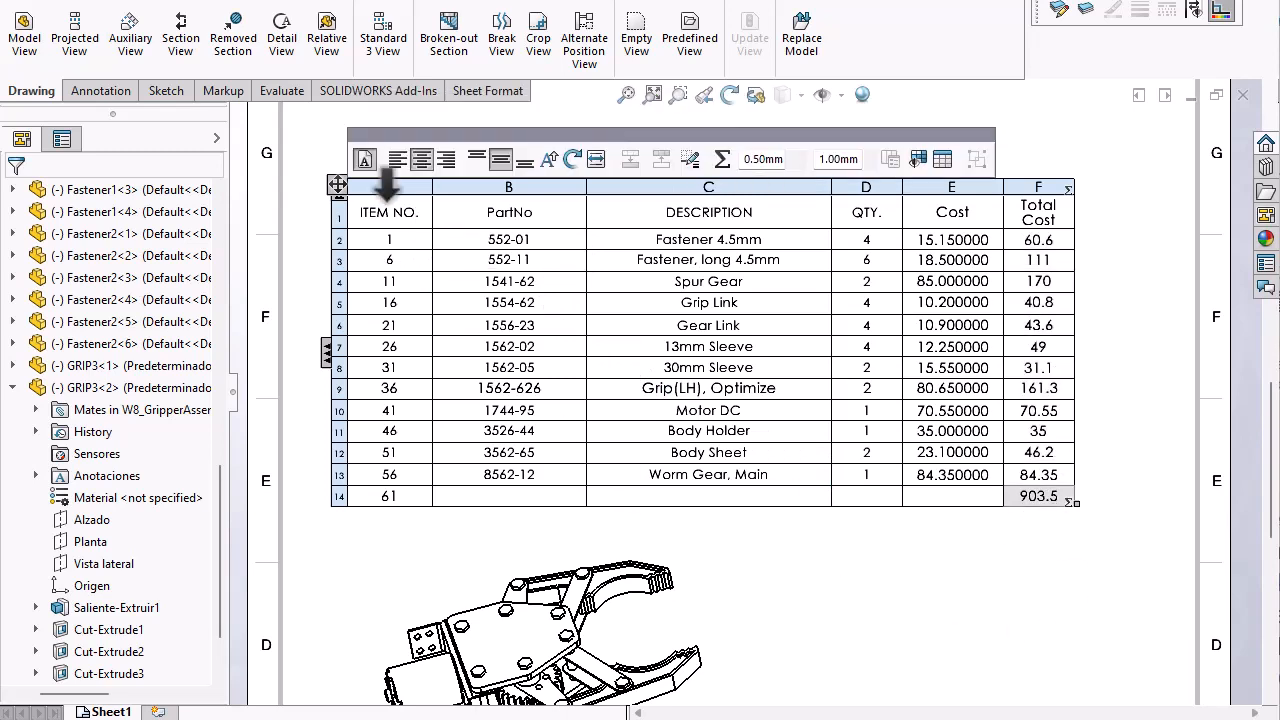
left_click(337, 185)
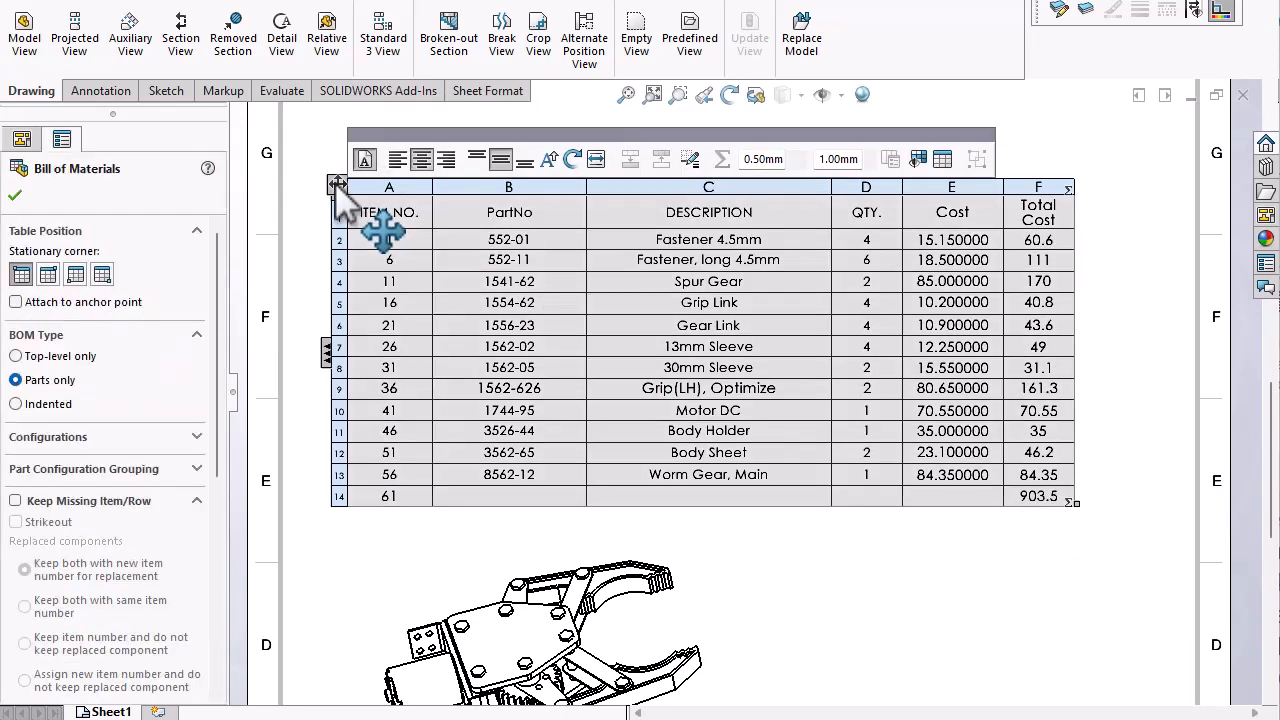
left_click(184, 437)
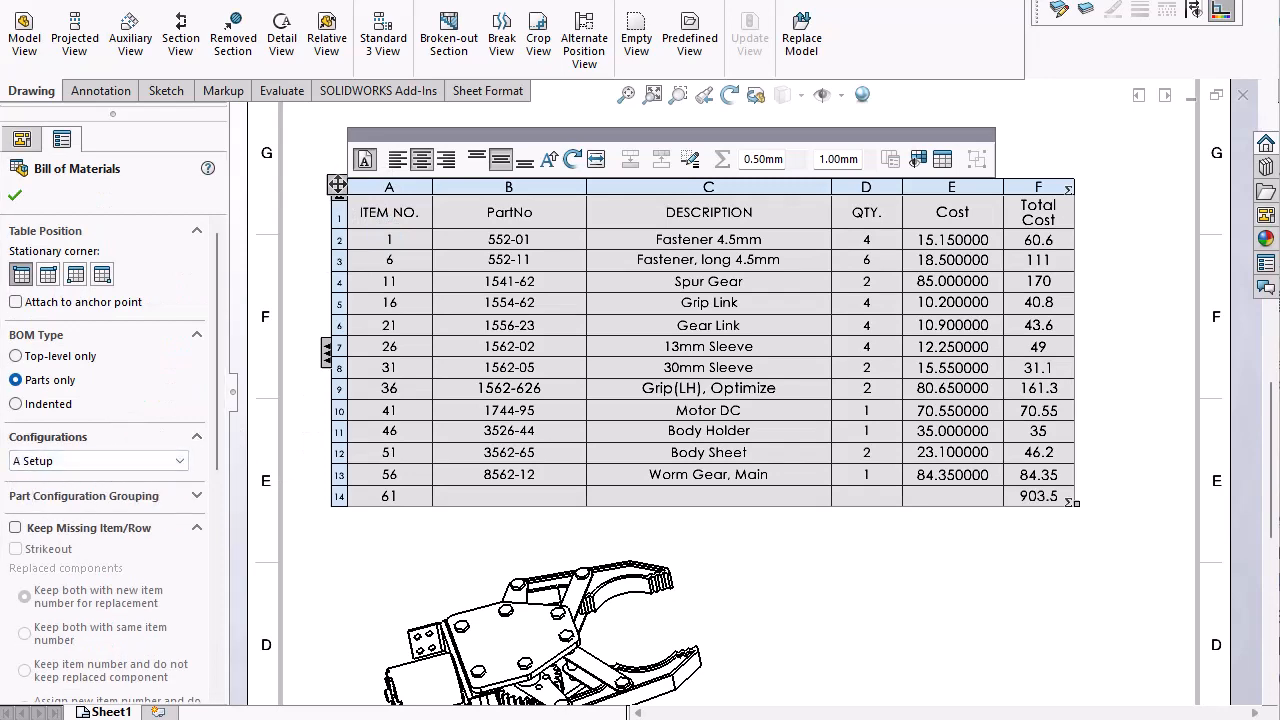
In the exam PDF, mark Question 15's title, 'BOM table', 'XXXXX' and Custom Property: Revision requirements, plus the XXXXX note in the image
key("alt+Tab")
mouse_move(367, 337)
left_mouse_down()
mouse_move(460, 335)
mouse_move(457, 286)
mouse_move(365, 340)
mouse_move(458, 338)
left_mouse_up()
left_click_drag(620, 366, 822, 354)
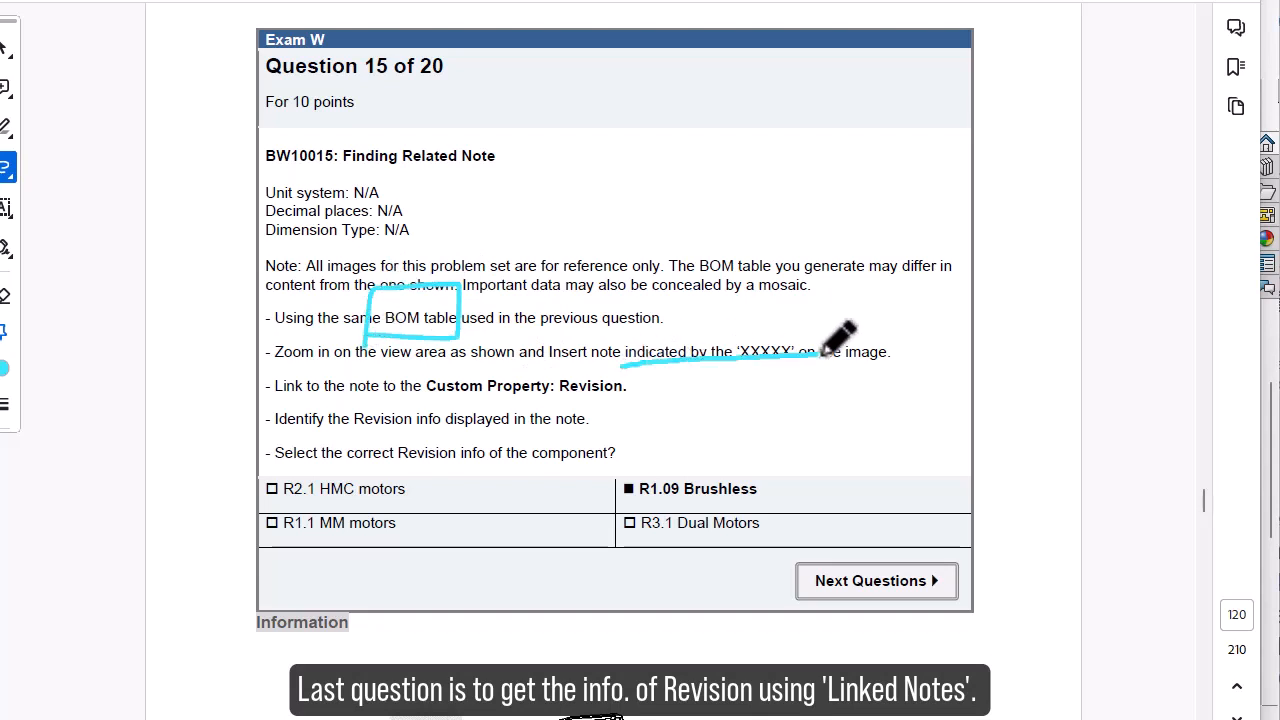
left_click_drag(428, 396, 640, 394)
mouse_move(560, 381)
left_mouse_down()
mouse_move(645, 365)
mouse_move(605, 420)
left_mouse_up()
scroll(540, 515, "down", 1)
scroll(538, 527, "down", 1)
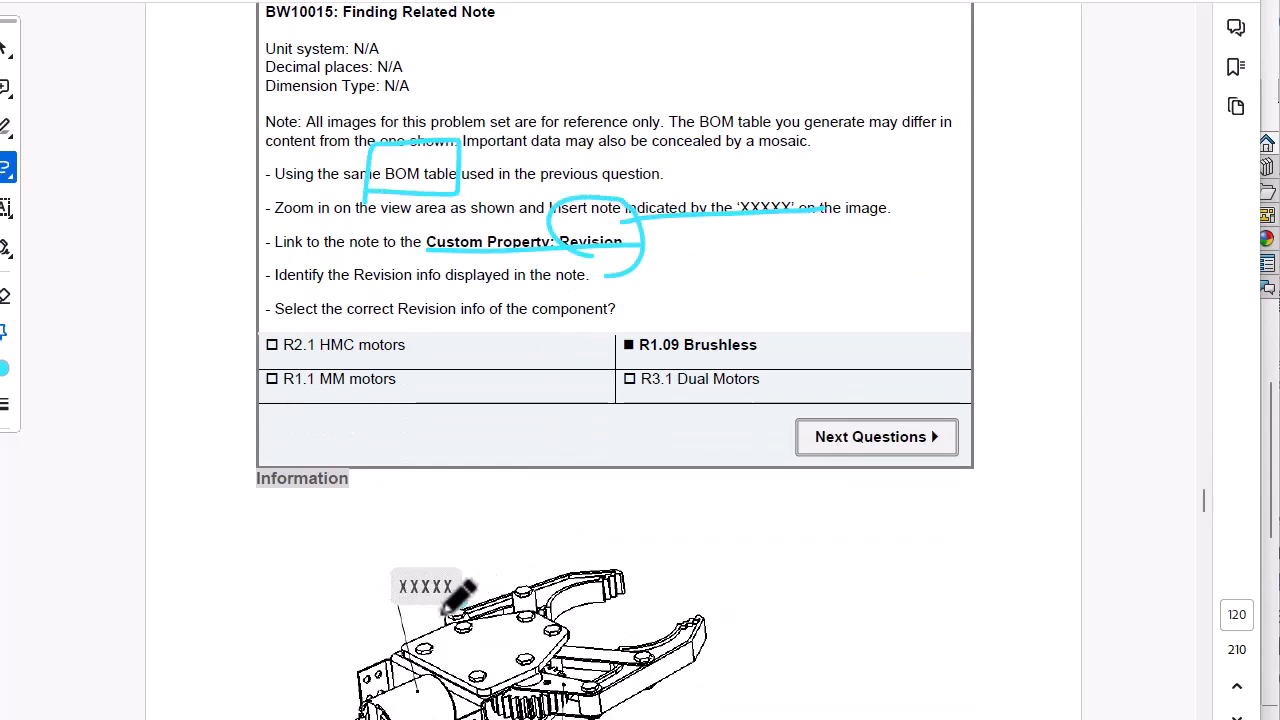
mouse_move(445, 606)
left_mouse_down()
mouse_move(483, 545)
mouse_move(459, 604)
left_mouse_up()
scroll(512, 416, "up", 1)
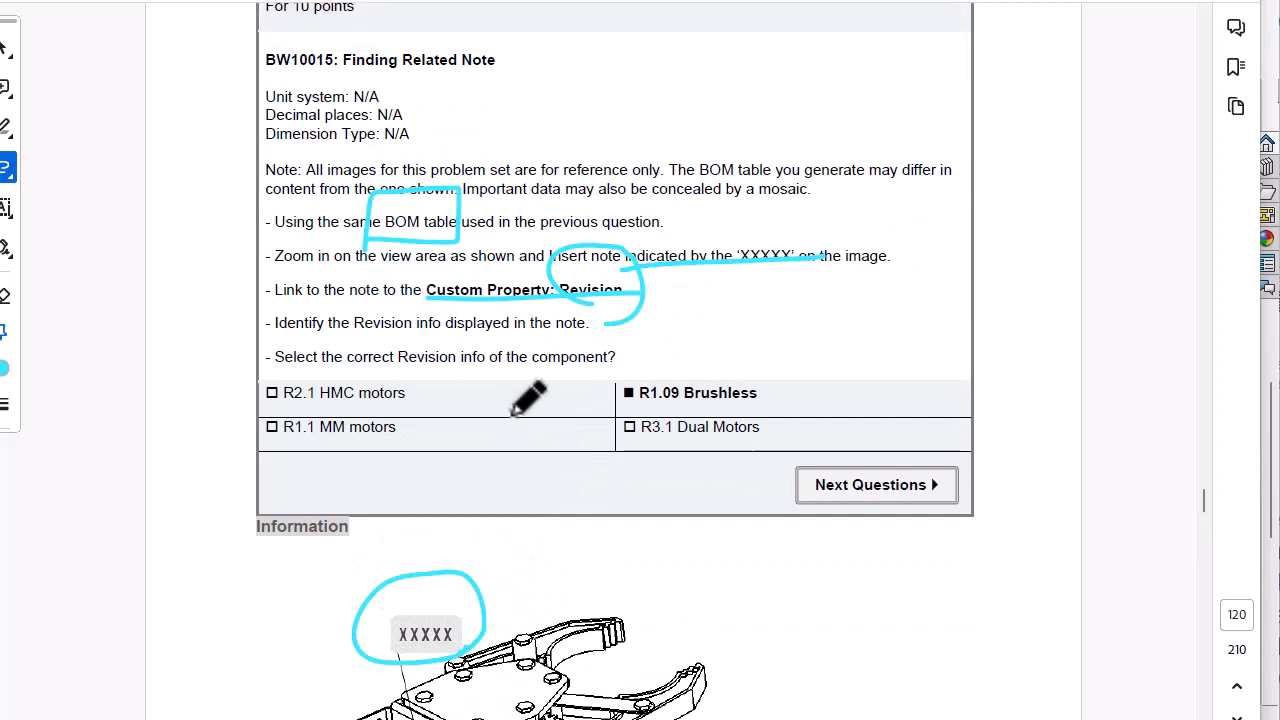
left_click_drag(345, 72, 510, 72)
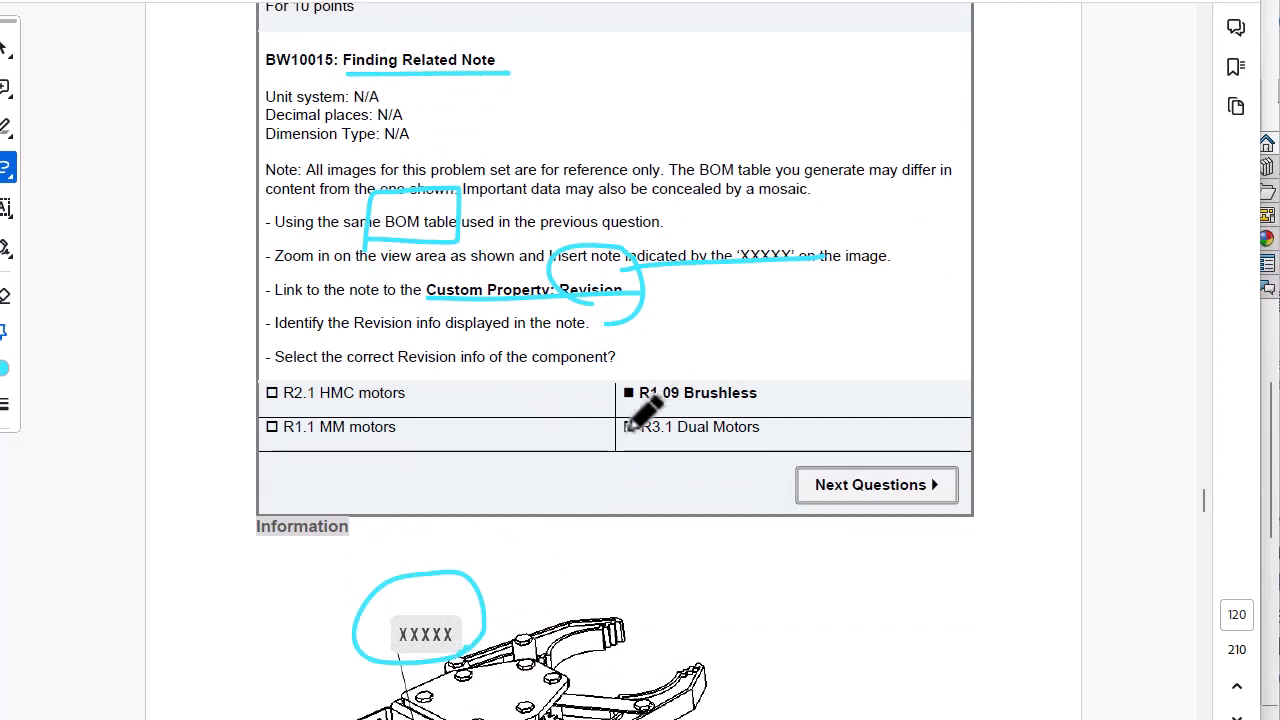
In the gripper drawing, place an empty note above the assembly with its leader attached to the DC motor
scroll(645, 408, "down", 4)
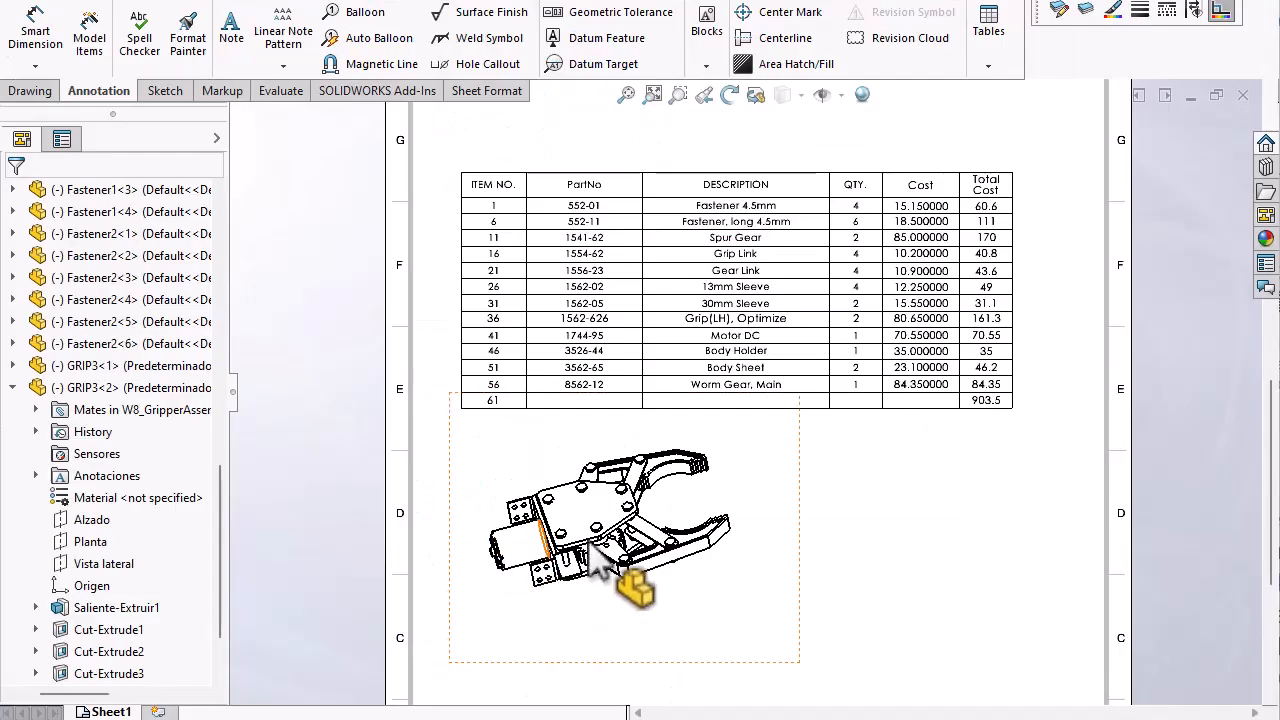
scroll(620, 580, "down", 3)
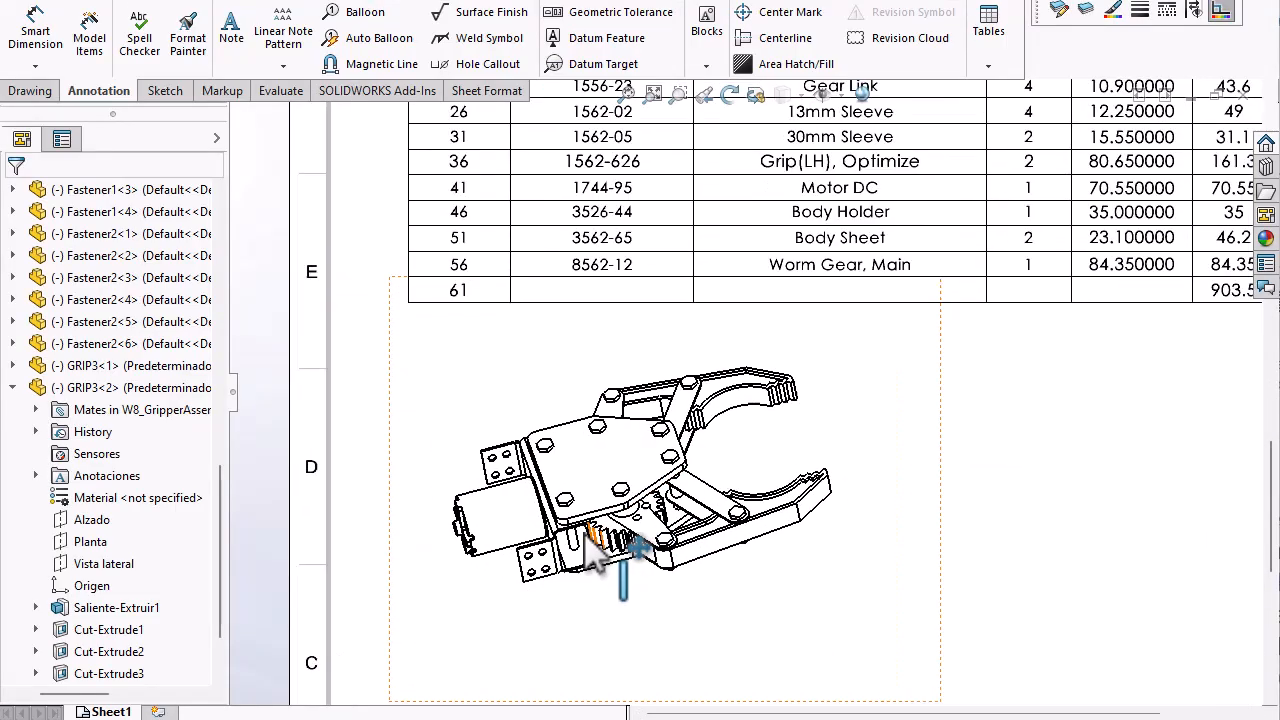
left_click(231, 30)
left_click(485, 502)
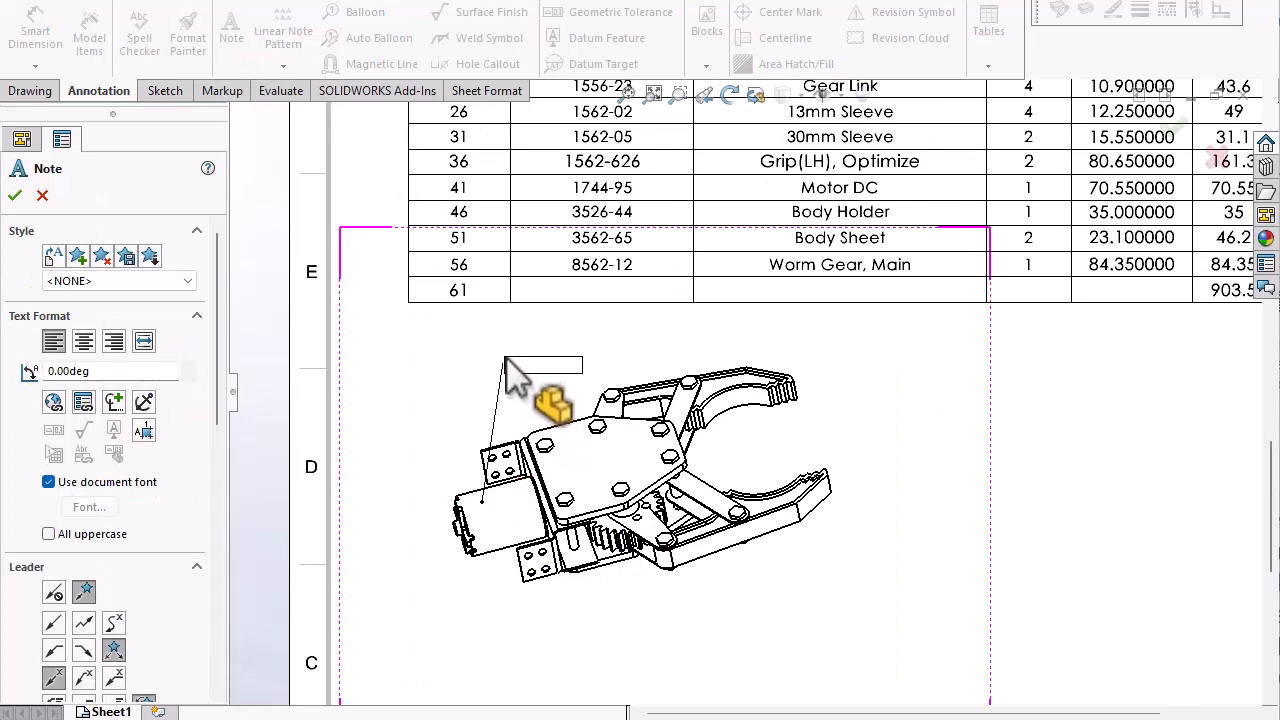
left_click(512, 368)
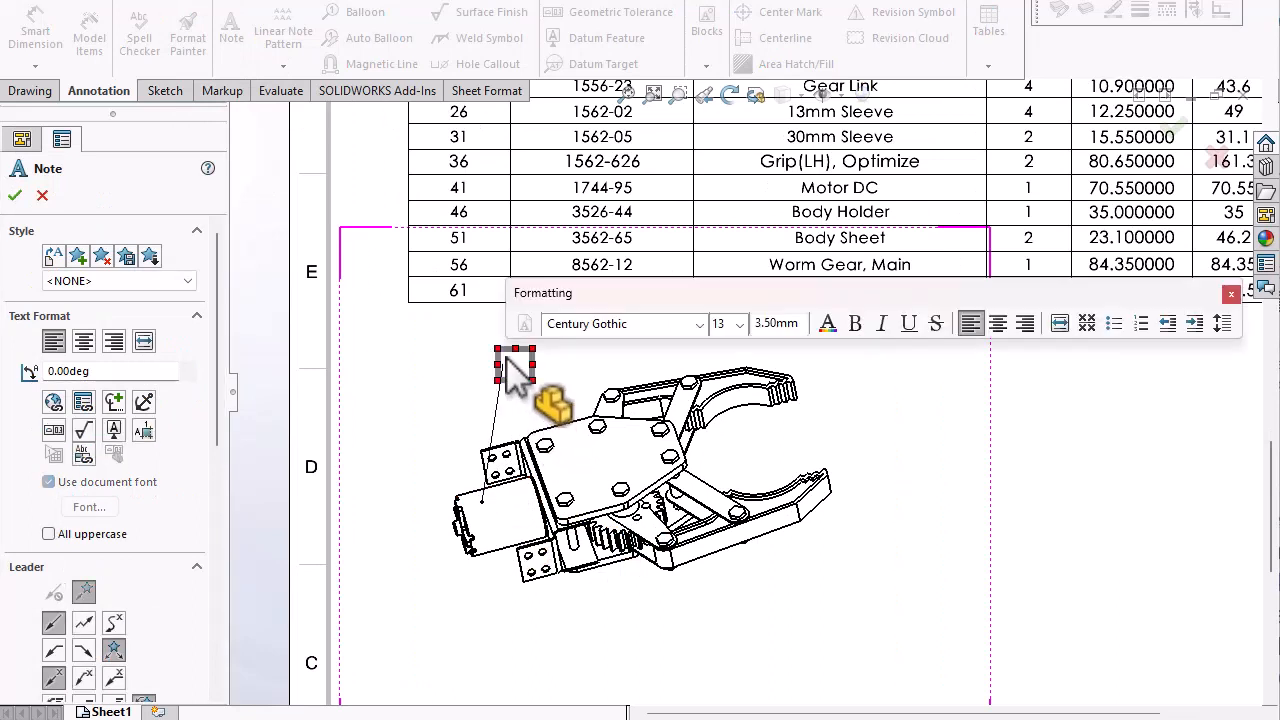
Link the note to the Revision property of the Motor DC, using 'Selected component or other drawing view', and finish the note
left_click(83, 401)
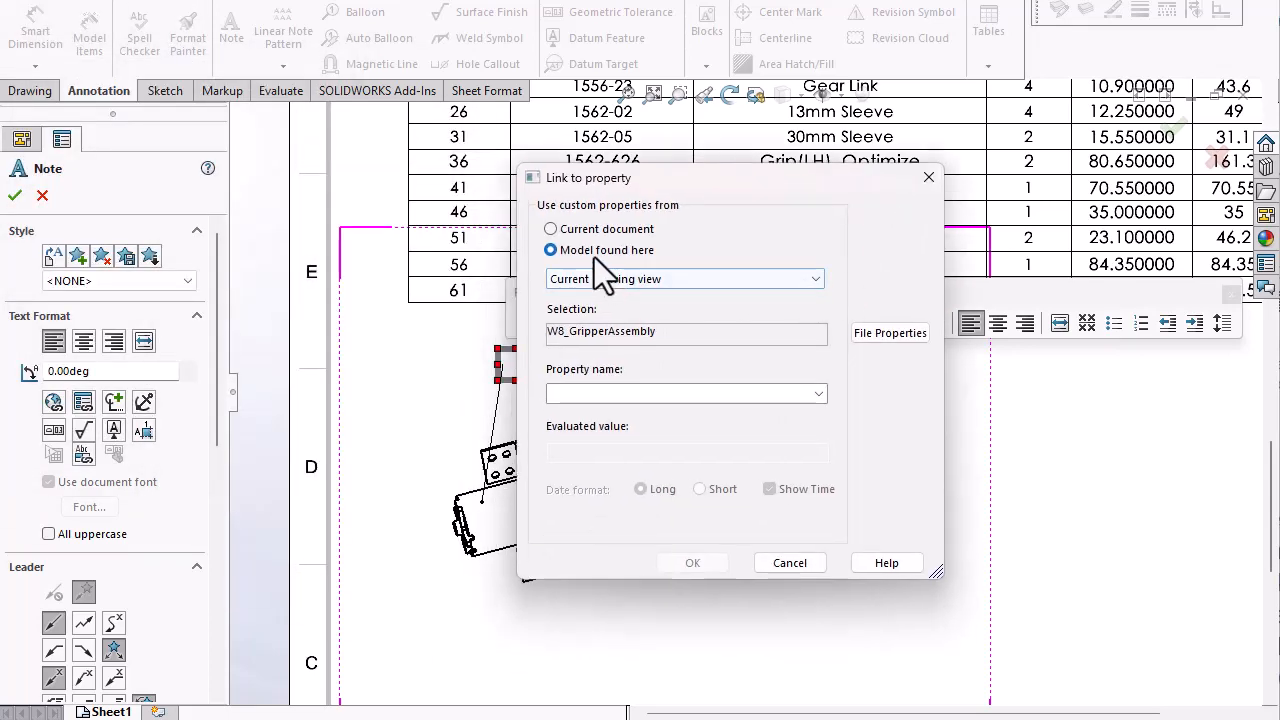
left_click(603, 280)
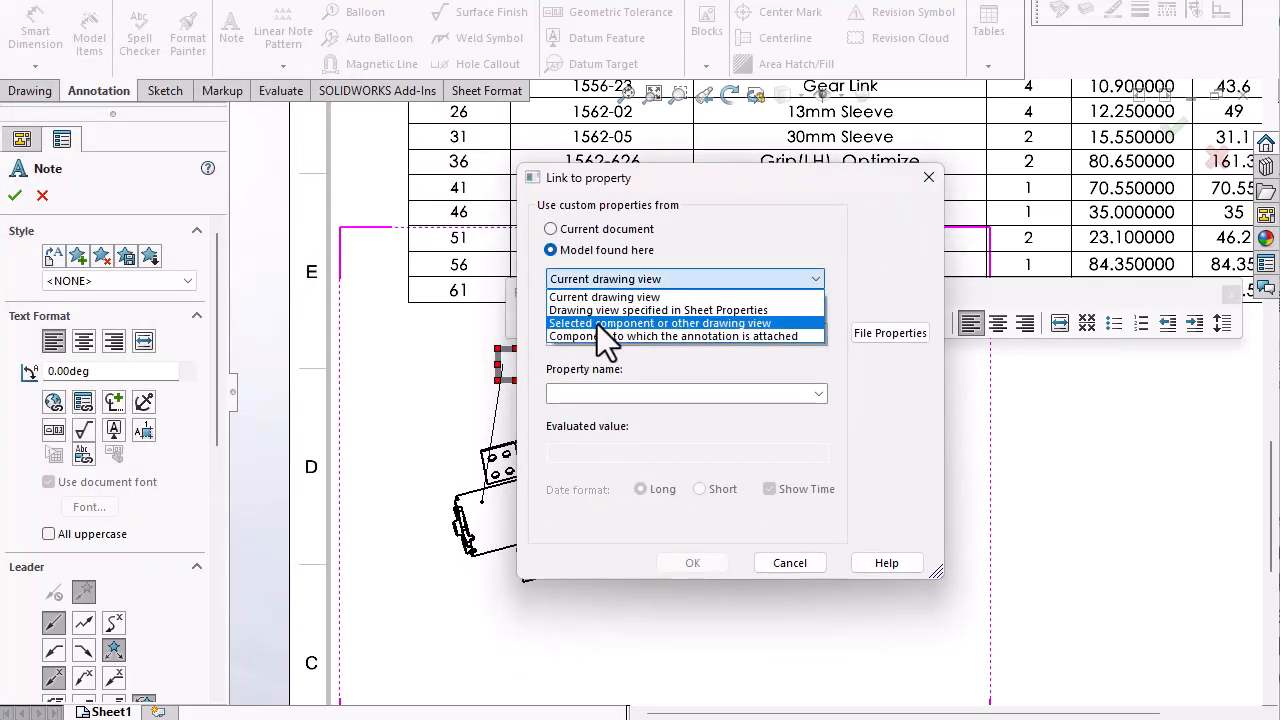
left_click(597, 324)
left_click(638, 395)
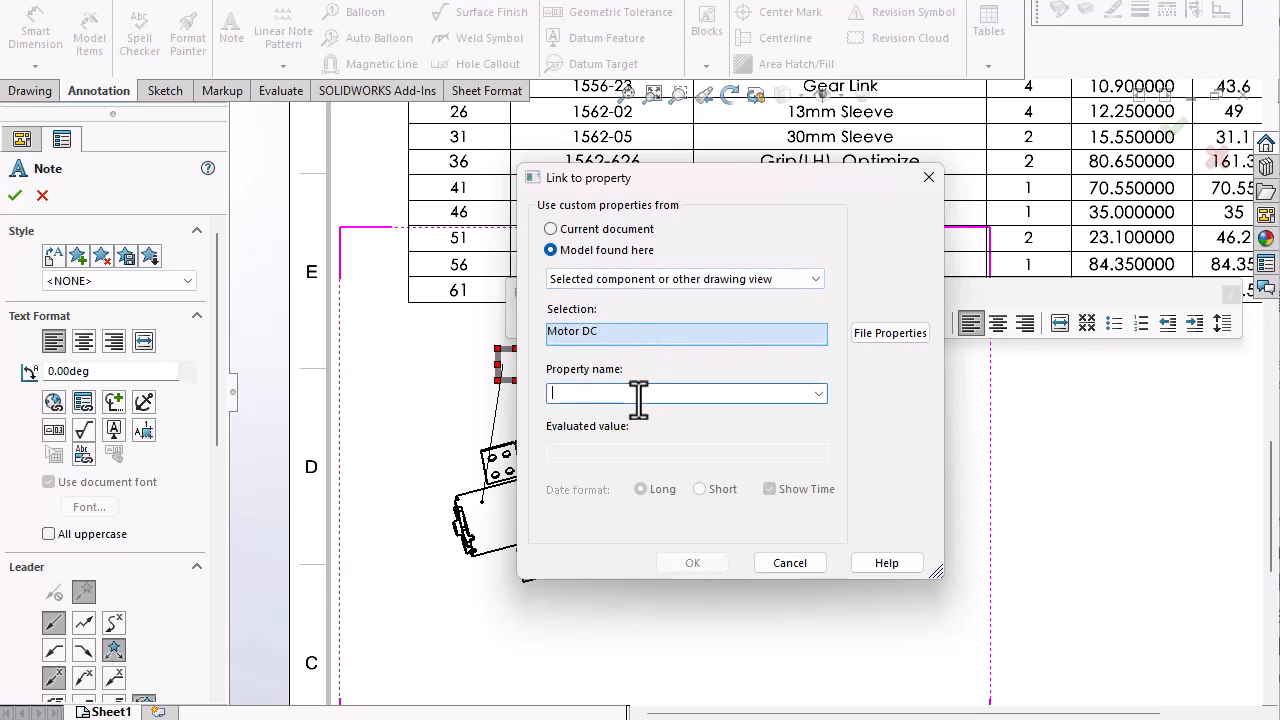
left_click(819, 393)
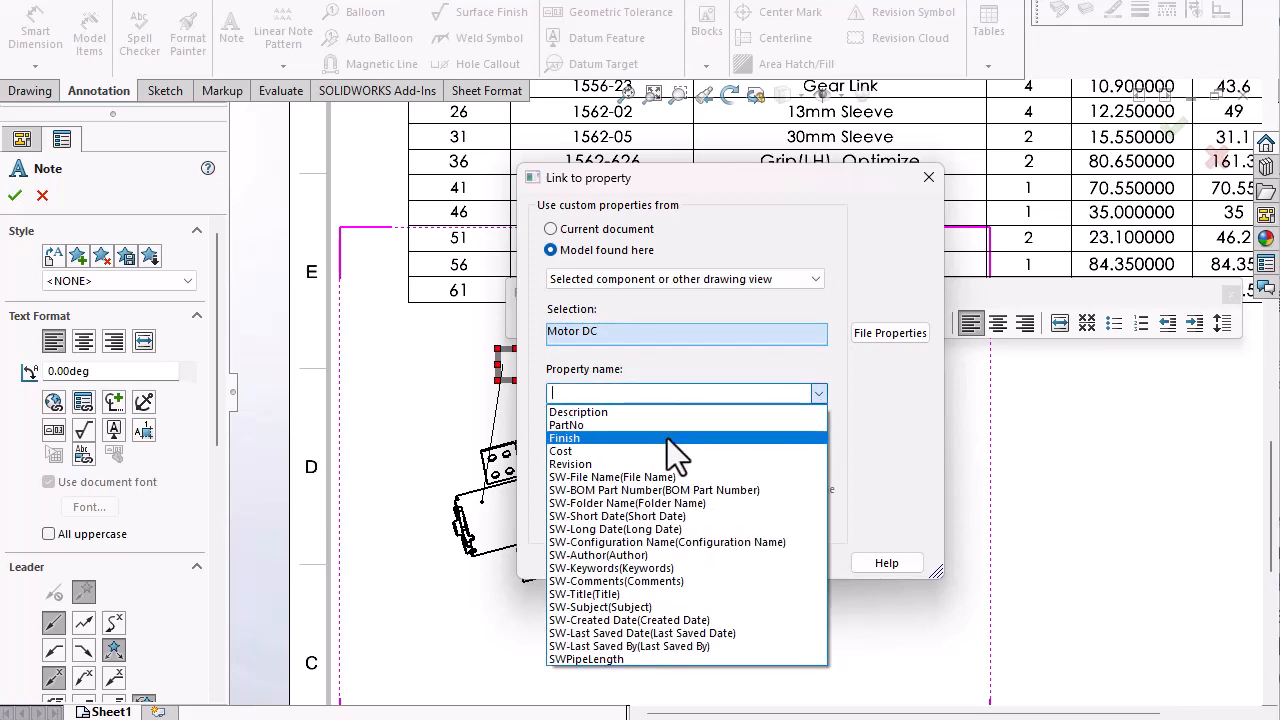
left_click(661, 465)
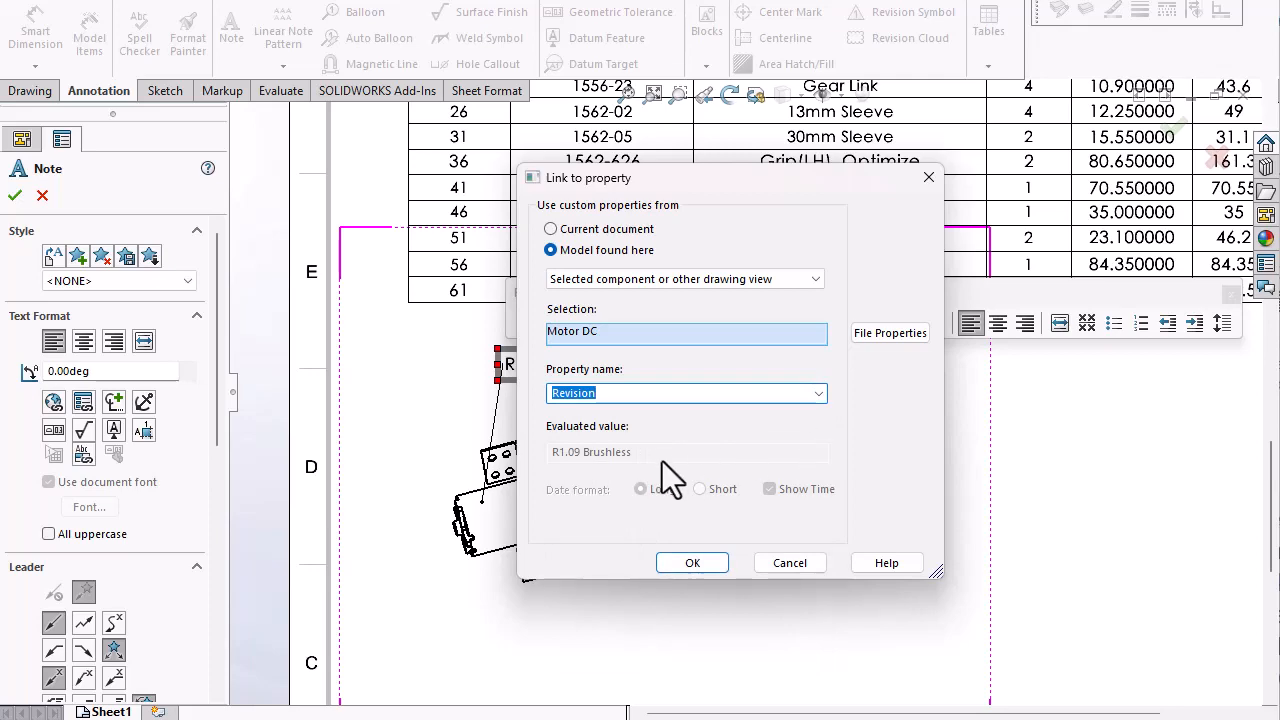
left_click(662, 566)
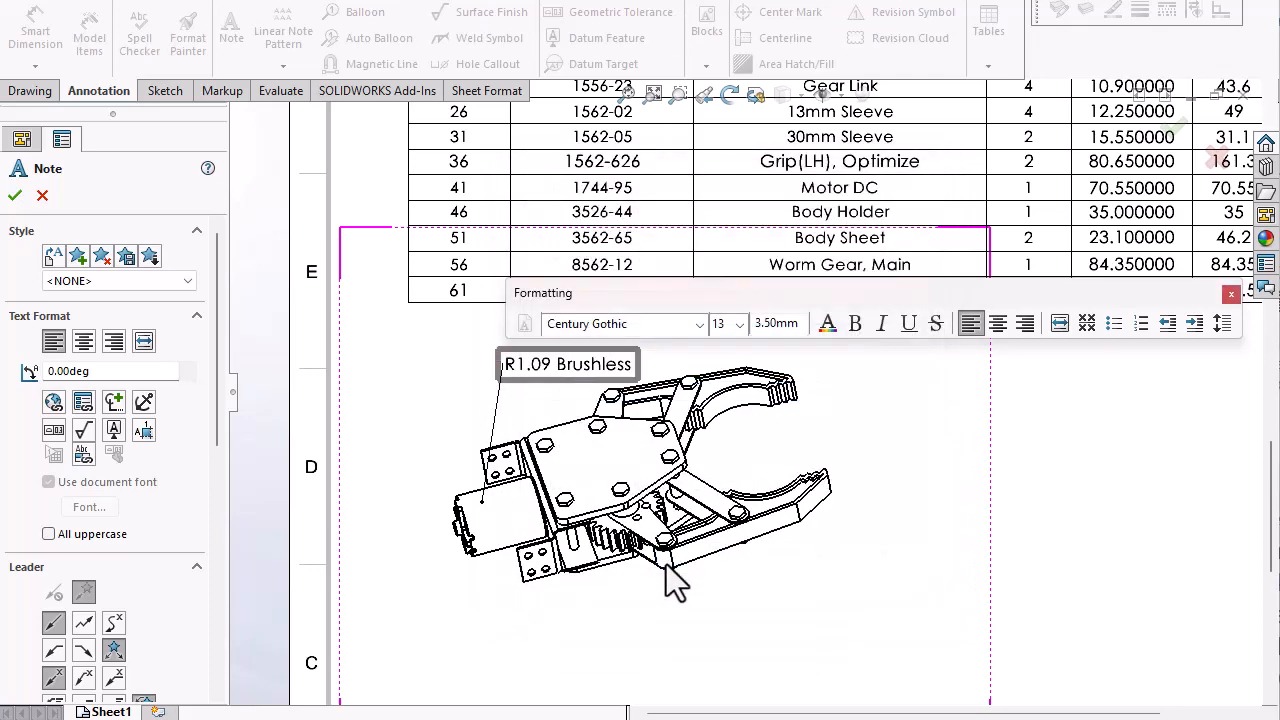
left_click(540, 425)
key("Escape")
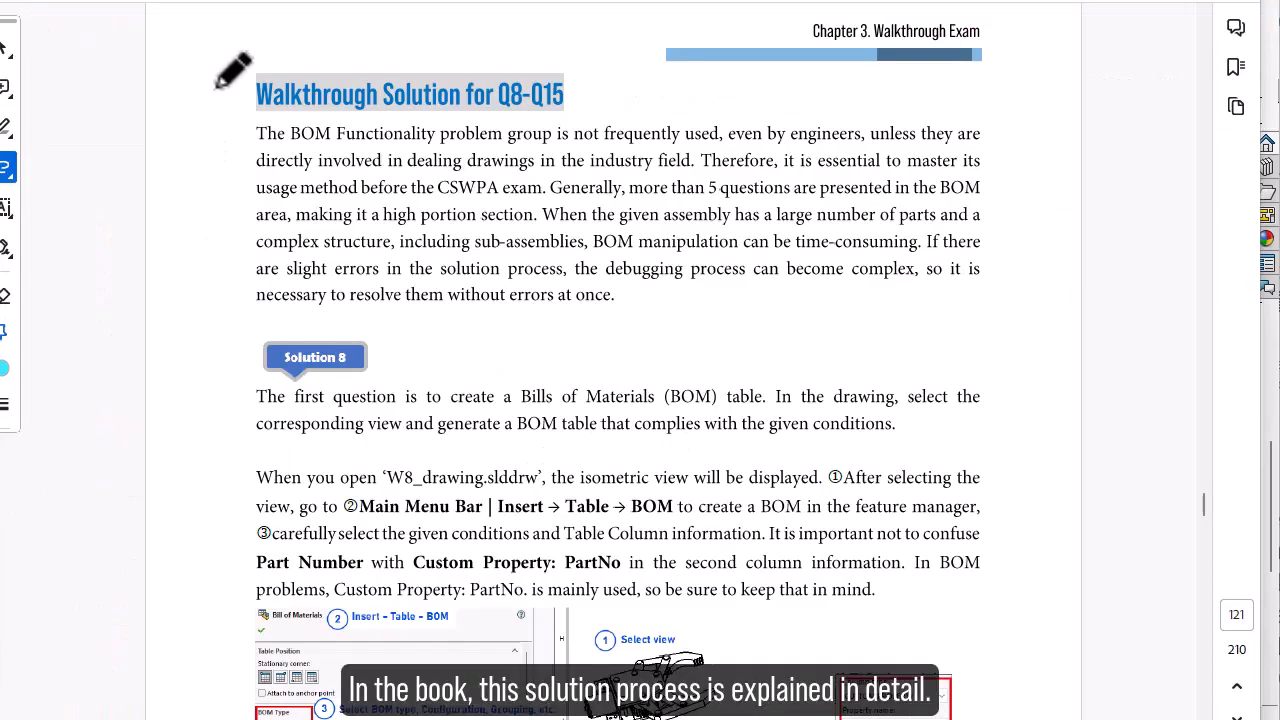
In the PDF book, underline the 'Walkthrough Solution for Q8-Q15' heading and look through the solutions up to the linked note problem
left_click_drag(258, 118, 510, 118)
scroll(396, 366, "down", 10)
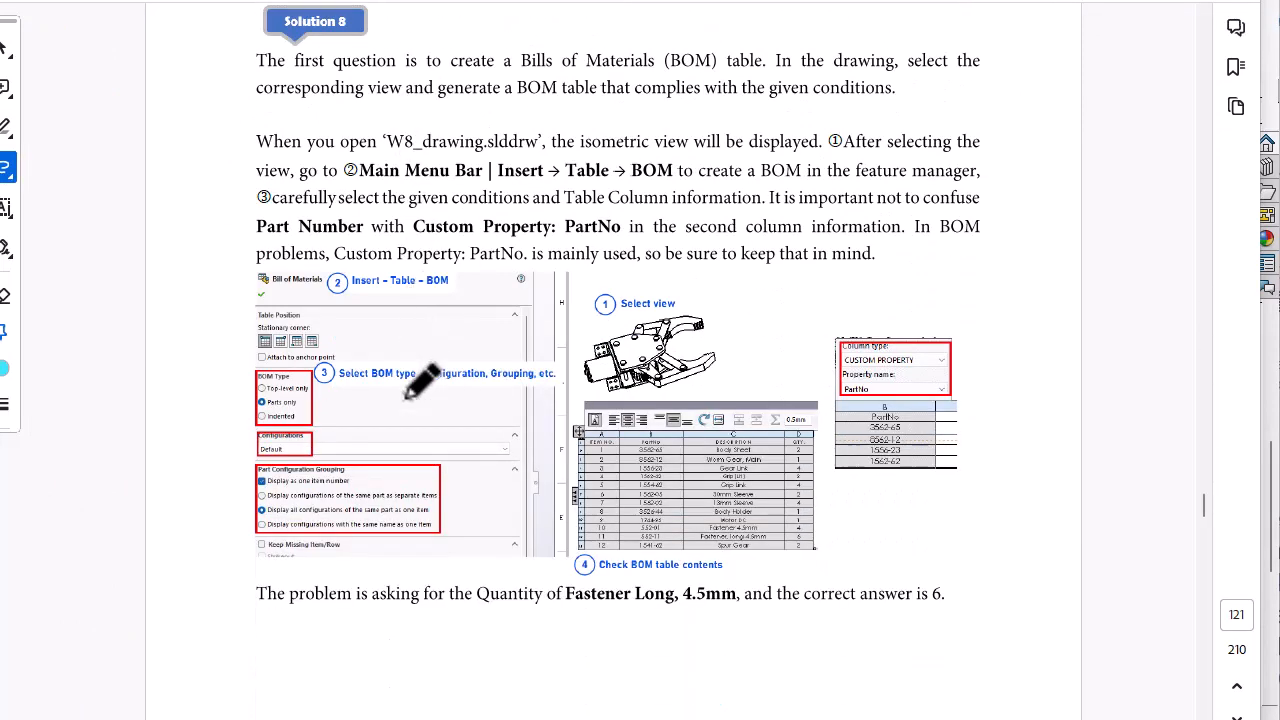
scroll(492, 388, "down", 7)
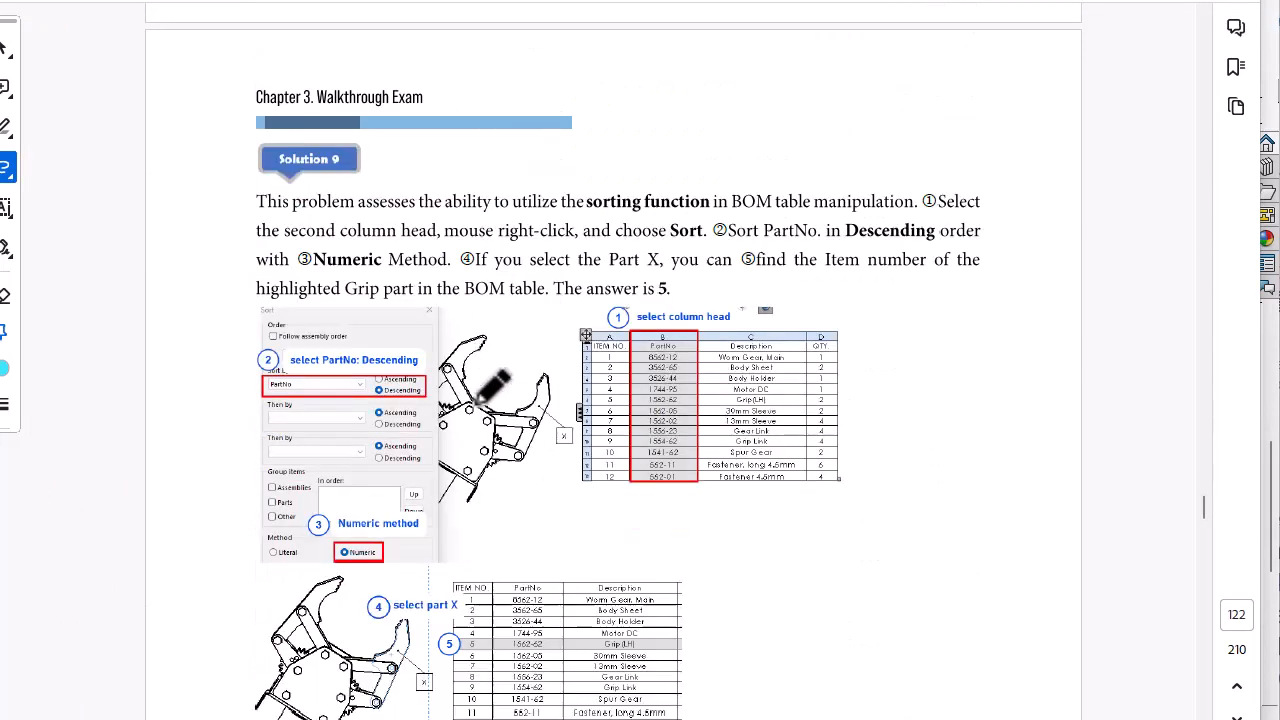
scroll(492, 385, "down", 16)
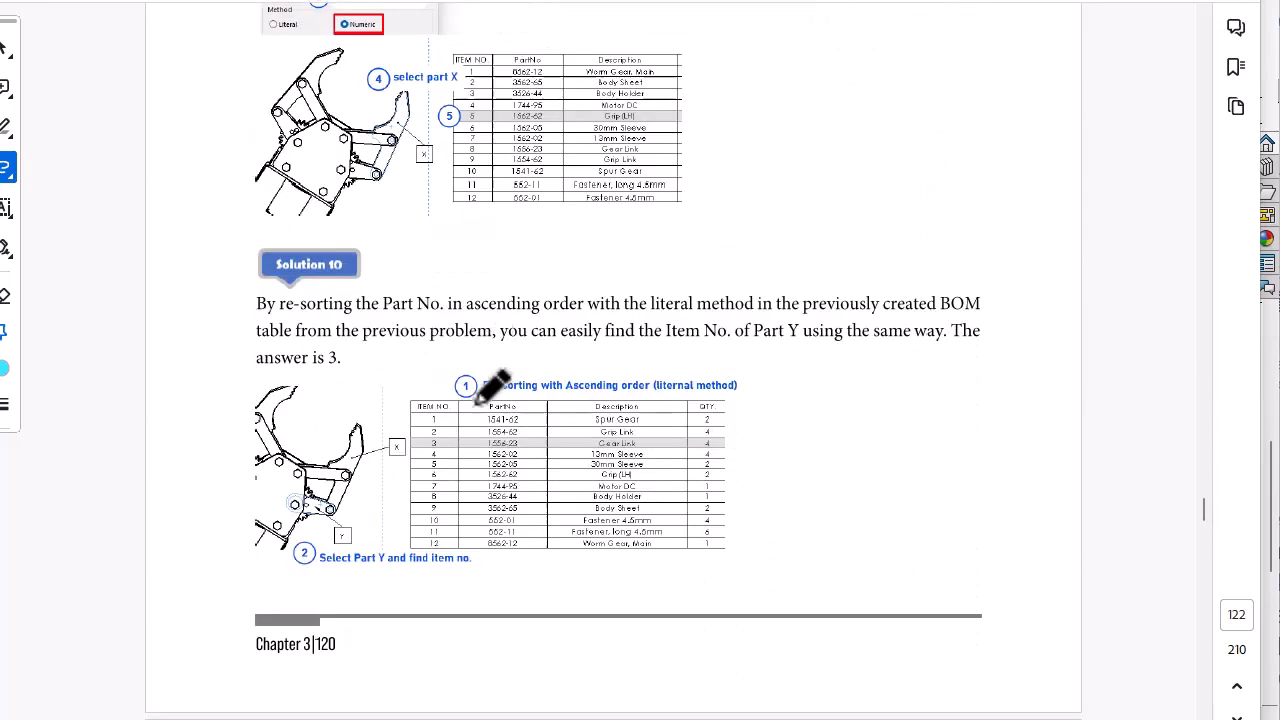
scroll(492, 386, "down", 18)
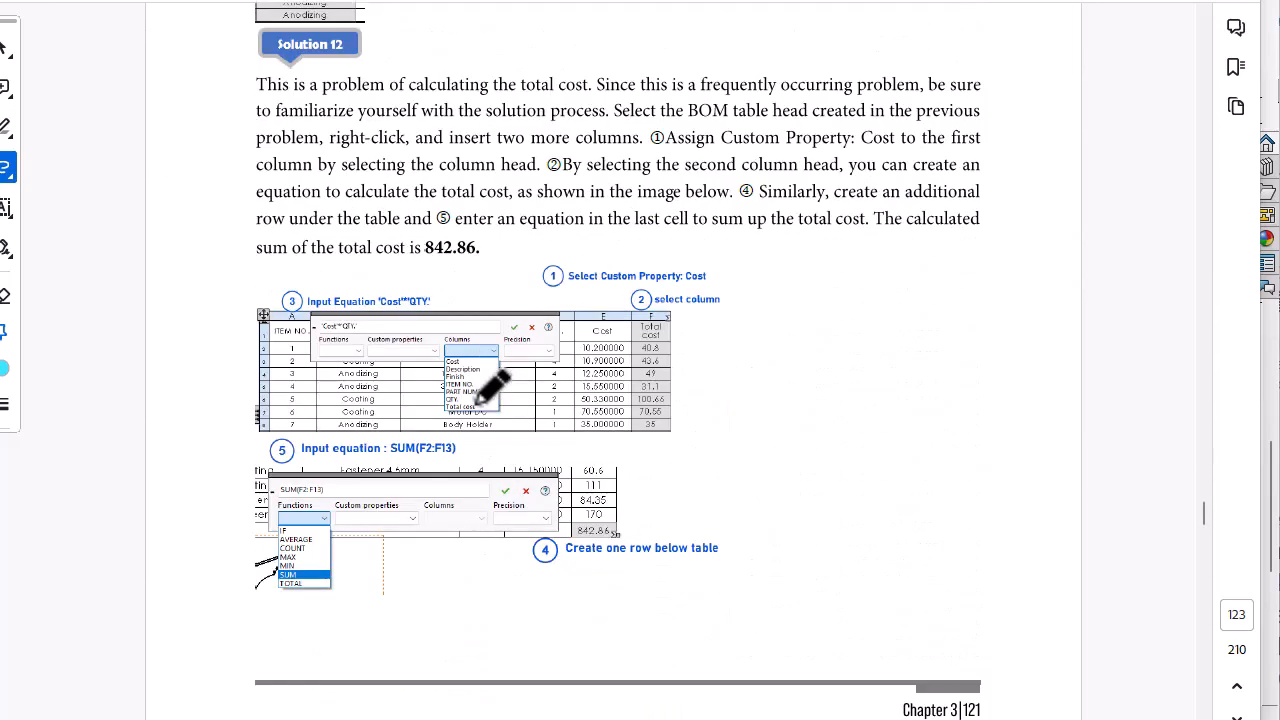
scroll(492, 388, "down", 17)
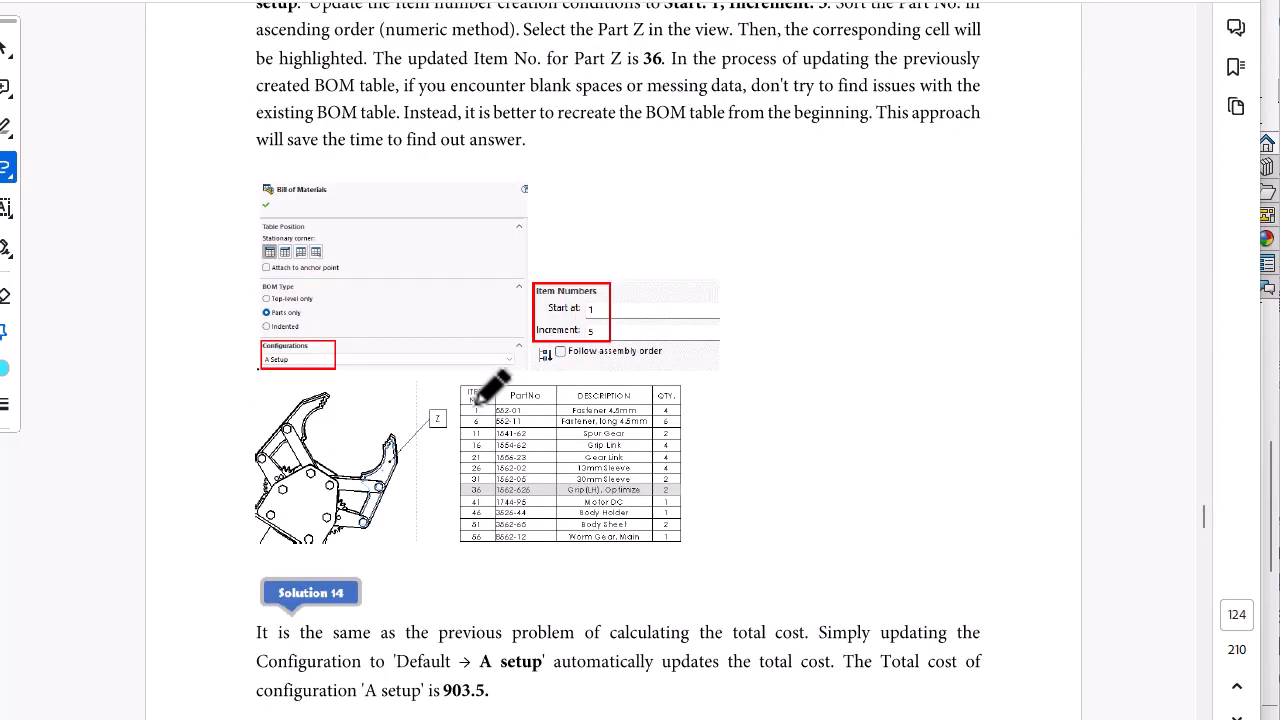
scroll(492, 388, "down", 17)
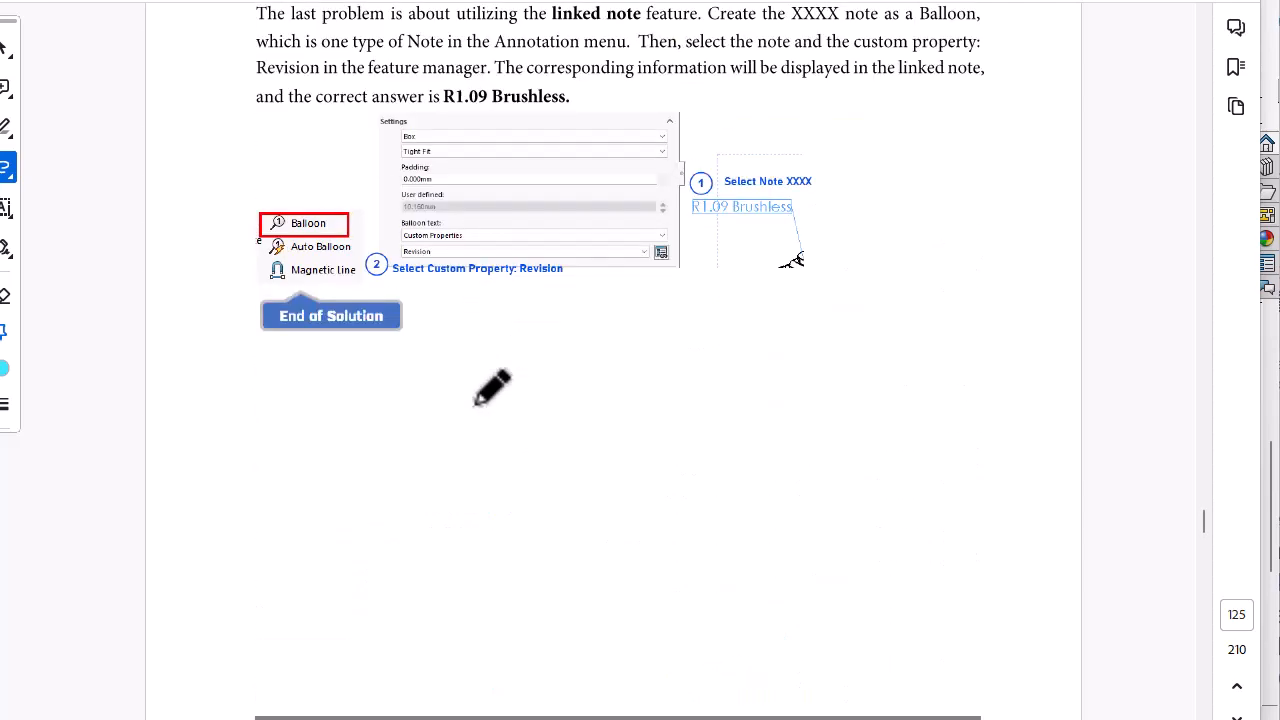
Mark Question 16's title, unit settings, A16_Problem.zip, W16_RobotArm.slddrw and hidden components requirement, plus the relevant area of the robot arm image
scroll(492, 388, "down", 10)
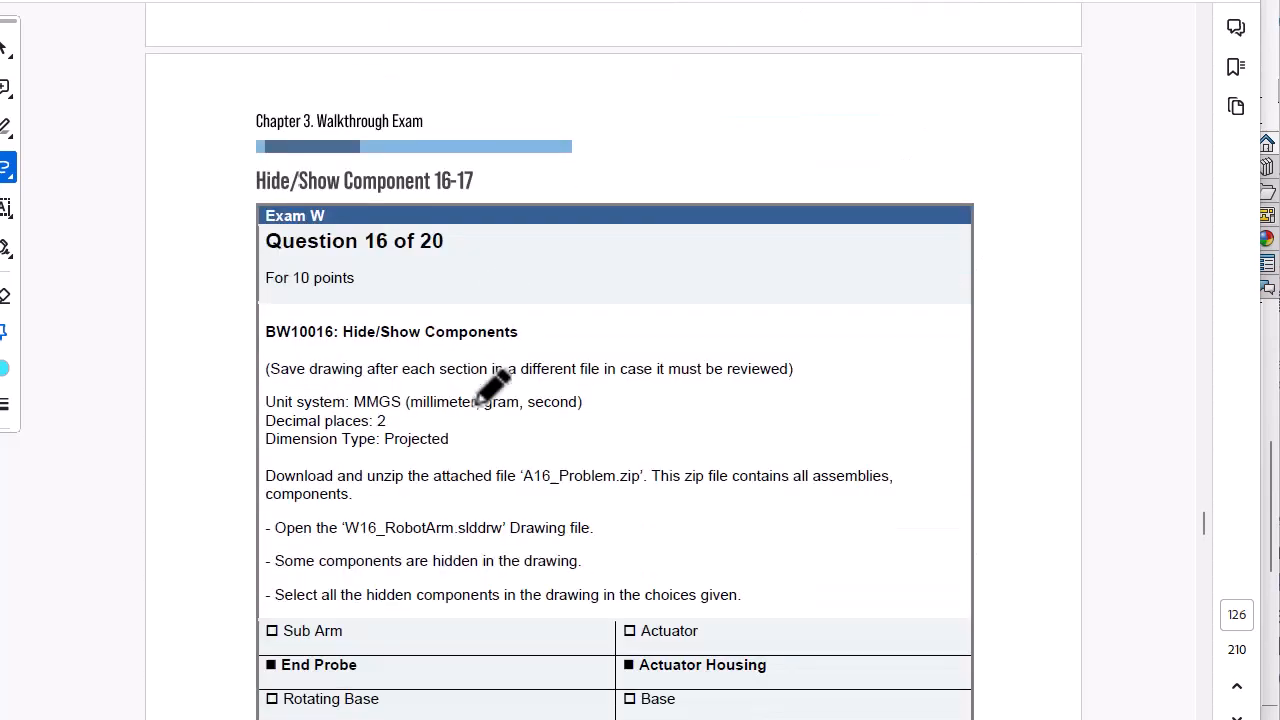
scroll(492, 388, "down", 1)
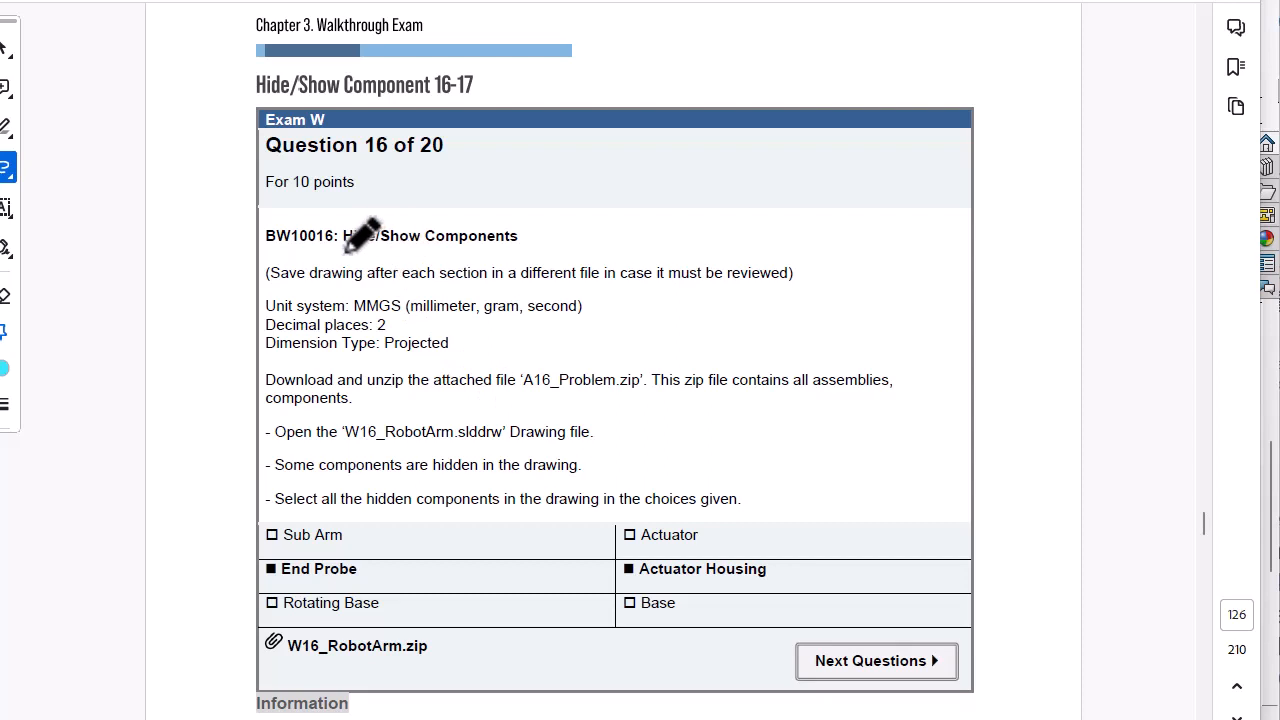
left_click_drag(347, 250, 515, 250)
mouse_move(410, 337)
left_mouse_down()
mouse_move(415, 285)
mouse_move(392, 346)
left_mouse_up()
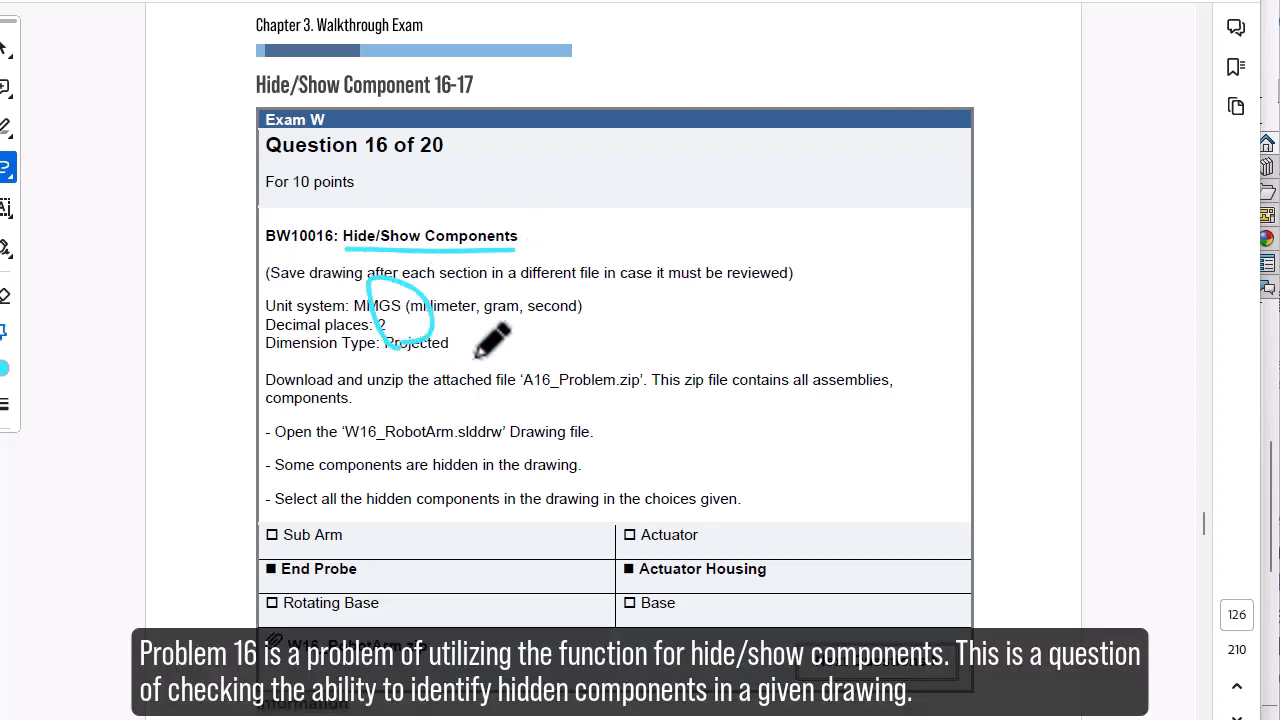
left_click_drag(530, 391, 673, 390)
mouse_move(352, 441)
left_mouse_down()
mouse_move(518, 440)
mouse_move(540, 400)
left_mouse_up()
scroll(552, 449, "down", 3)
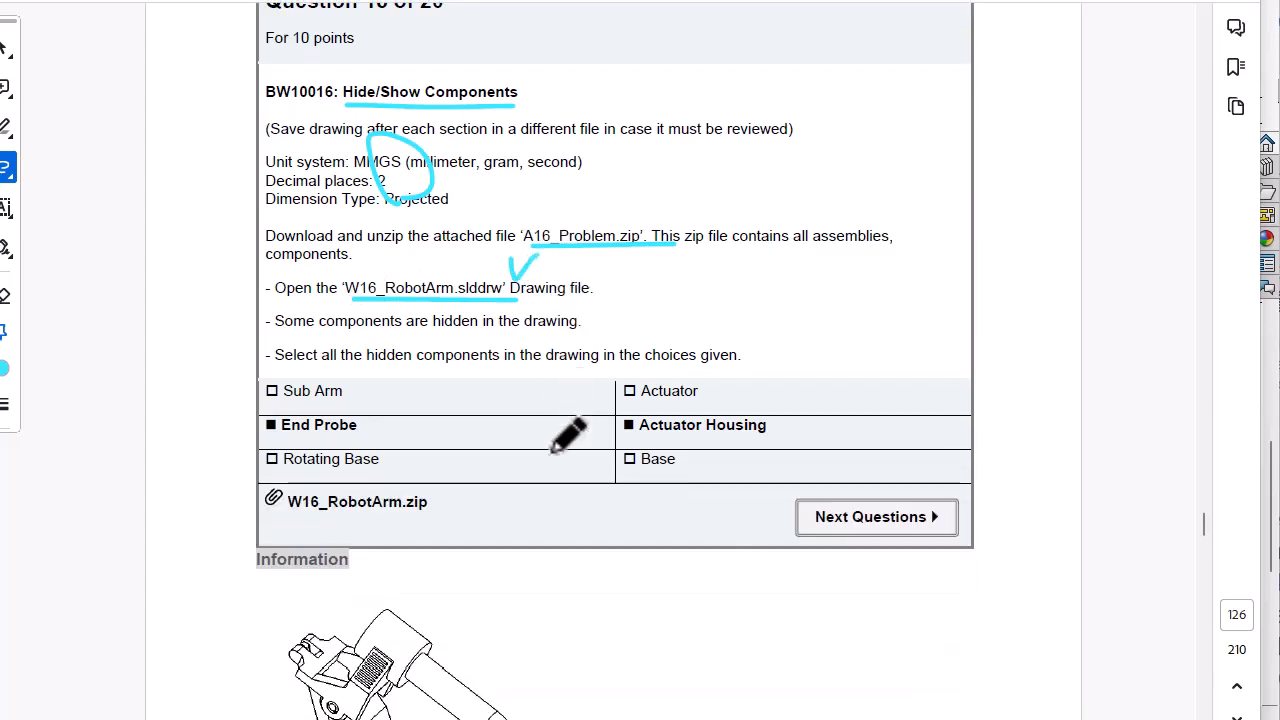
mouse_move(312, 367)
left_mouse_down()
mouse_move(512, 366)
mouse_move(507, 346)
mouse_move(532, 305)
left_mouse_up()
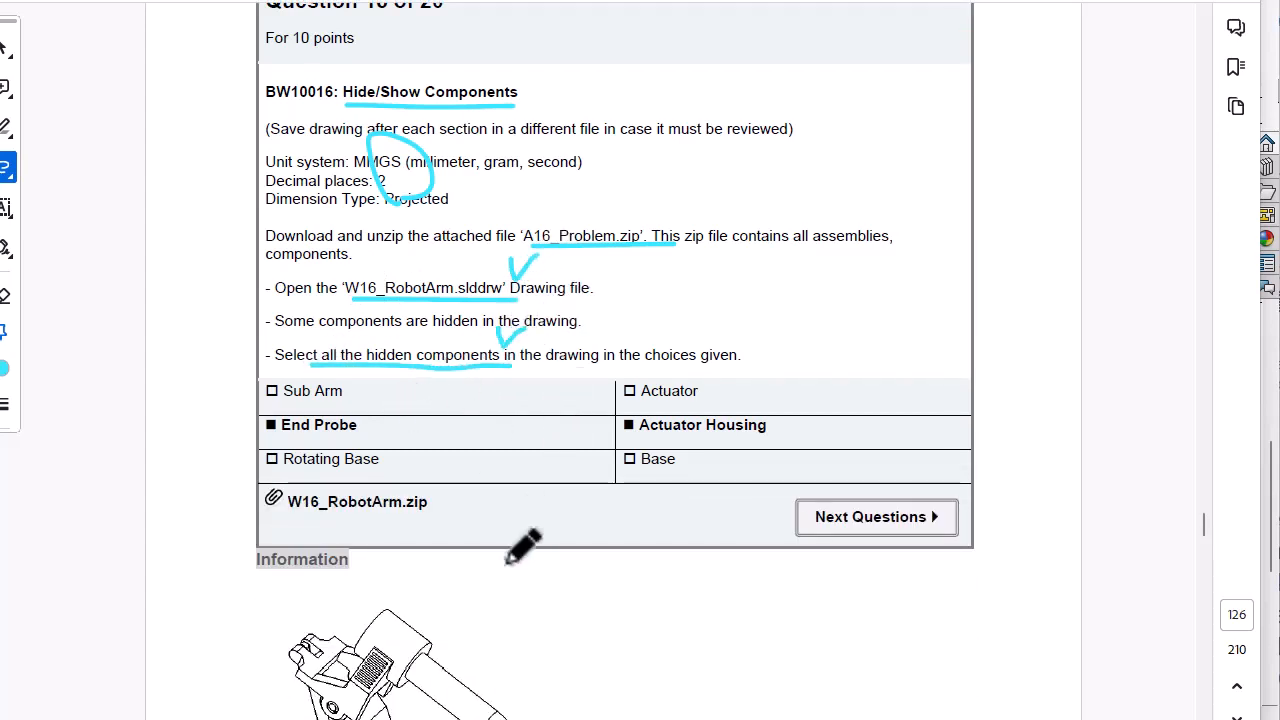
scroll(523, 543, "down", 5)
mouse_move(458, 632)
left_mouse_down()
mouse_move(280, 594)
mouse_move(540, 480)
mouse_move(444, 626)
left_mouse_up()
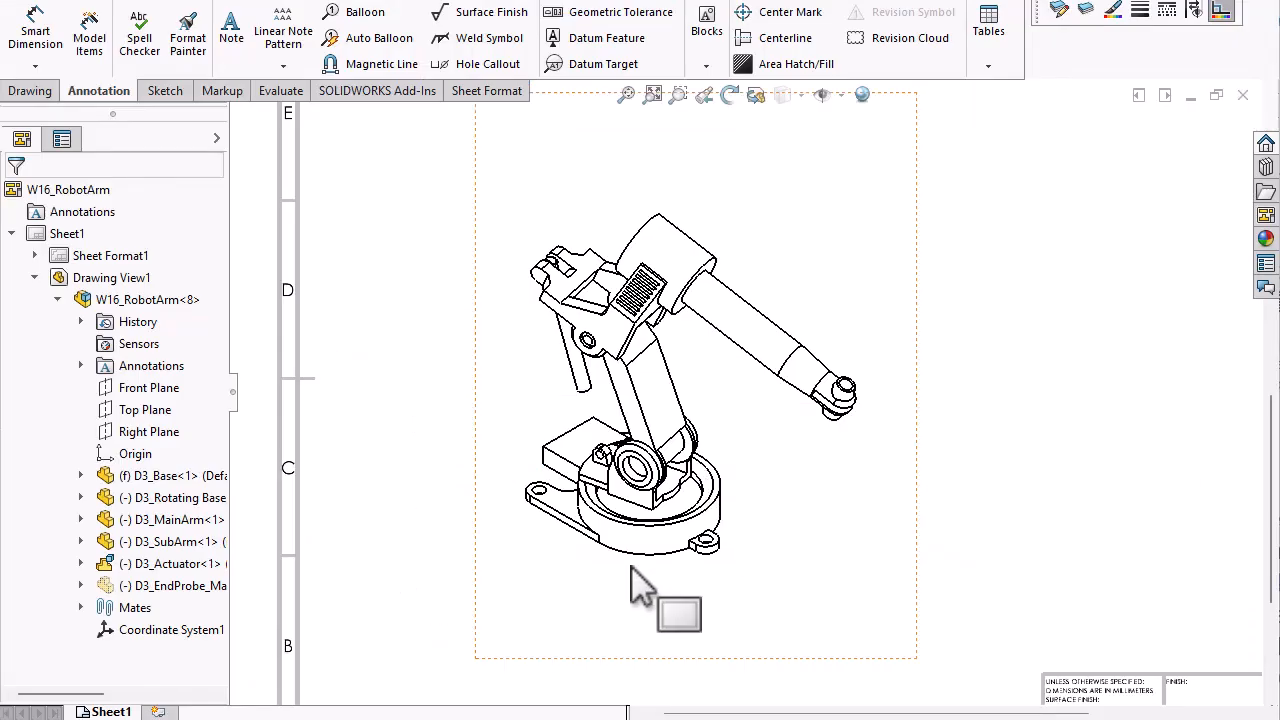
In the W16_RobotArm drawing, open Drawing View1's properties and show its list of hidden components
left_click(110, 279)
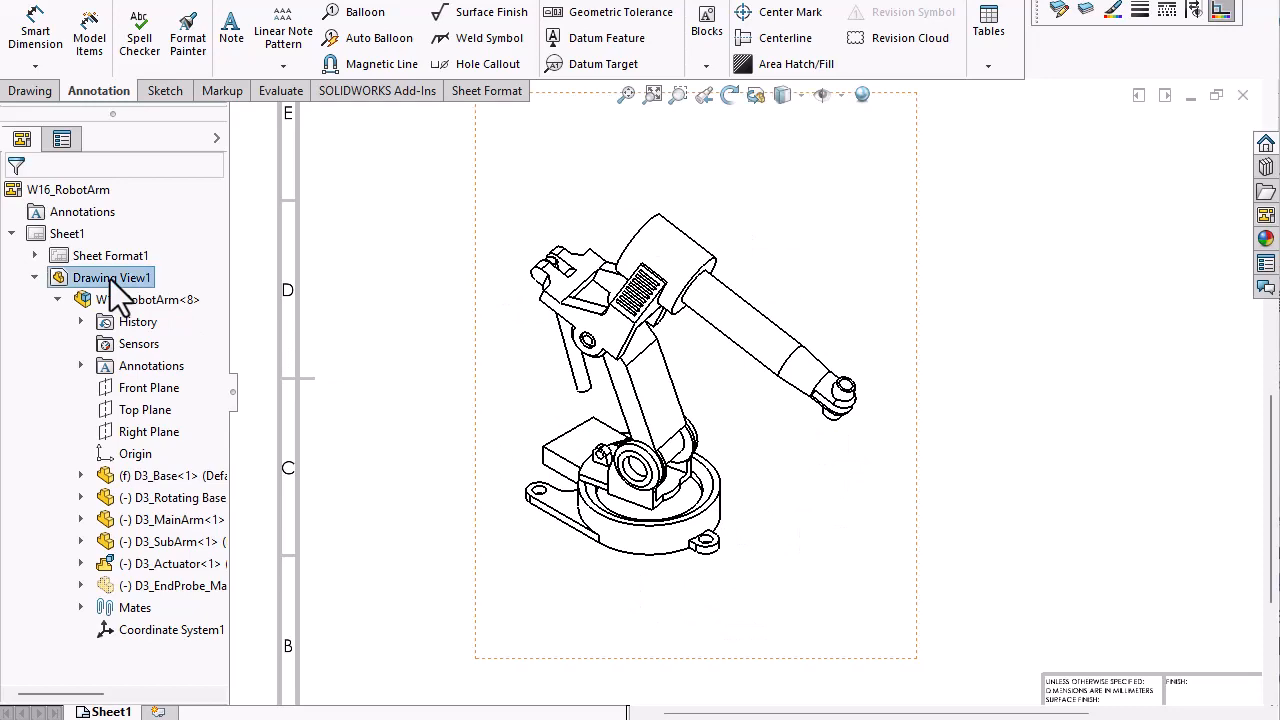
right_click(135, 280)
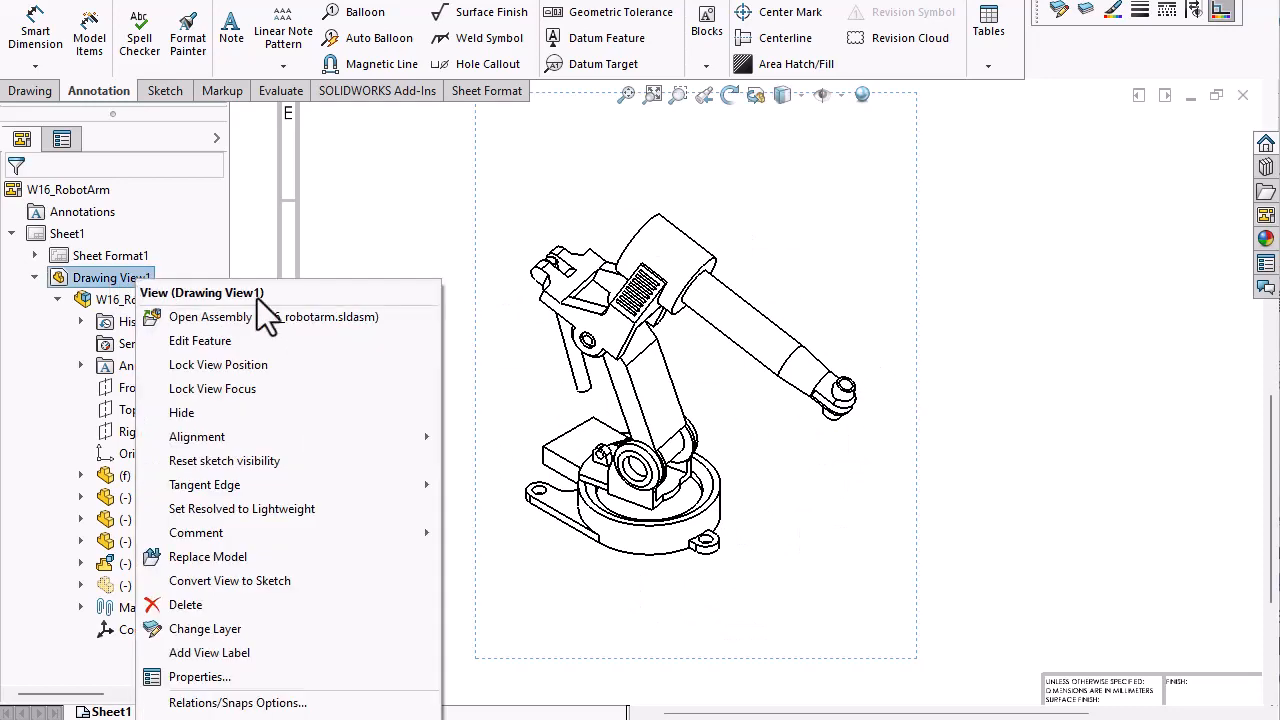
left_click(240, 677)
left_click(850, 241)
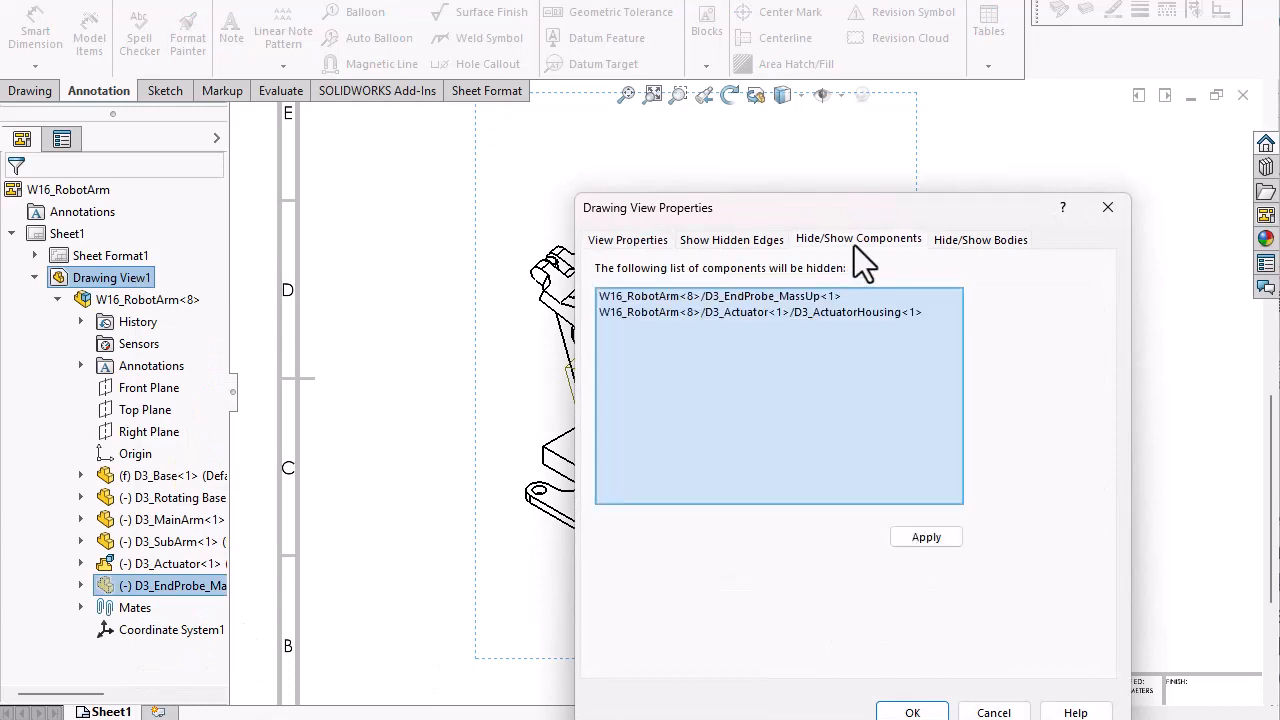
Examine the D3_EndProbe_MassUp and D3_ActuatorHousing entries in the hidden components list, then close the view properties
left_click(650, 298)
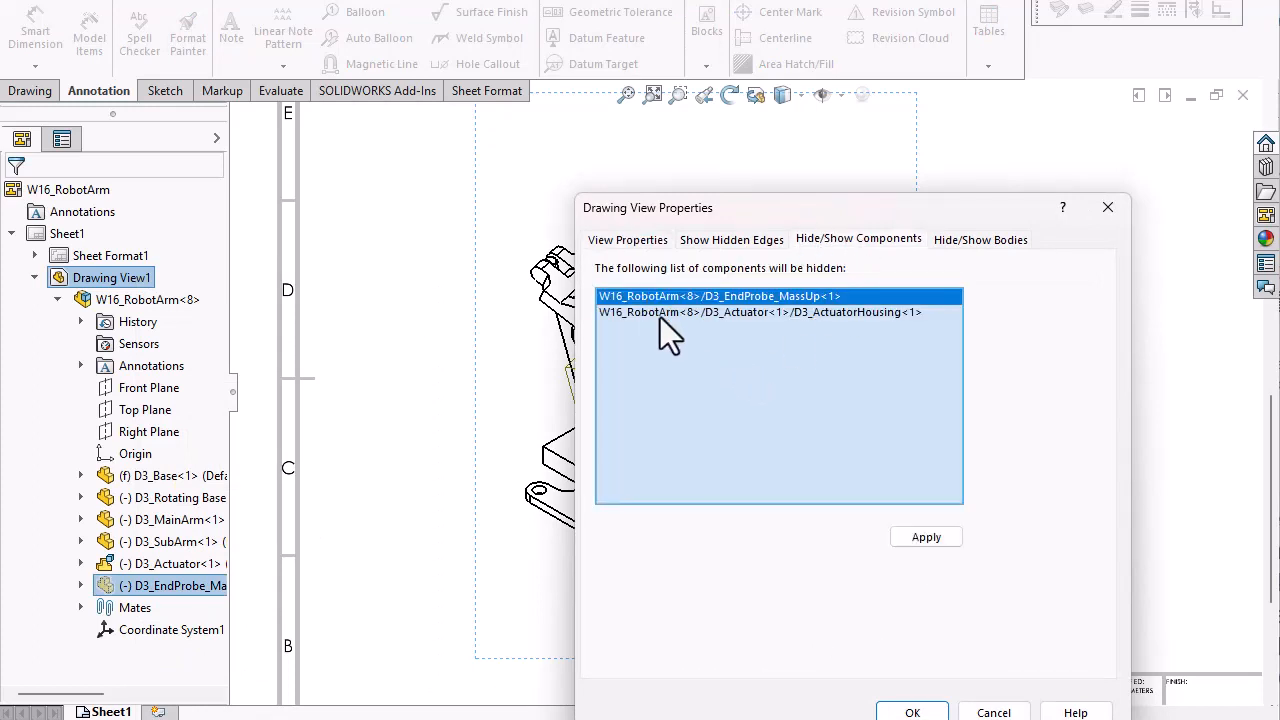
left_click(660, 318)
left_click(750, 298)
left_click(749, 314)
left_click(753, 295)
left_click(754, 313)
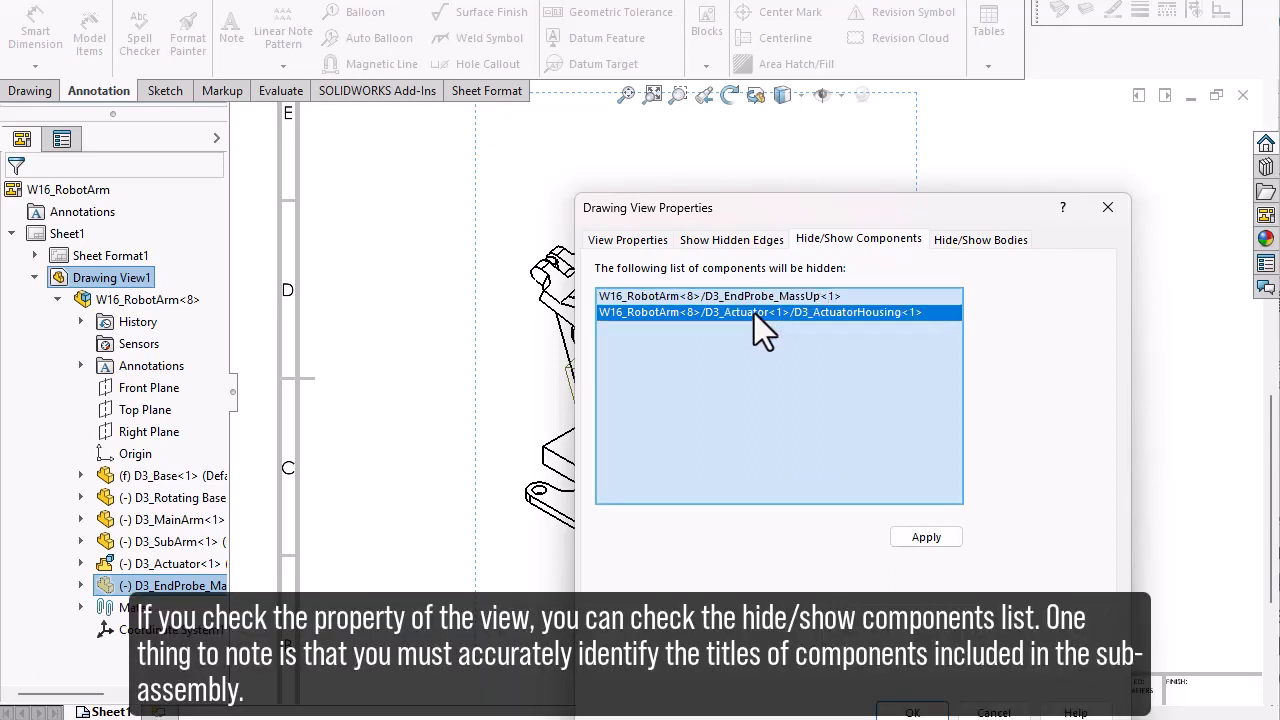
left_click(1101, 219)
Expand the D3_Actuator subassembly in the feature tree and inspect its fixed hidden component
left_click(81, 563)
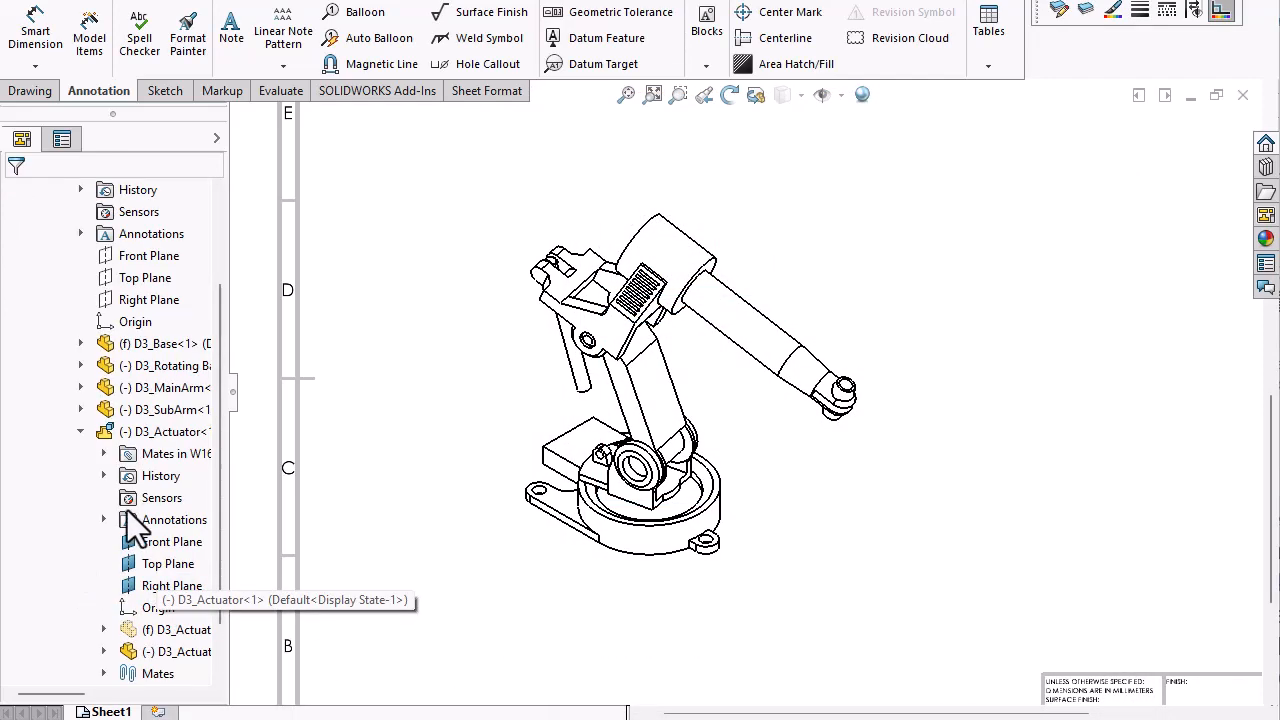
left_click(155, 431)
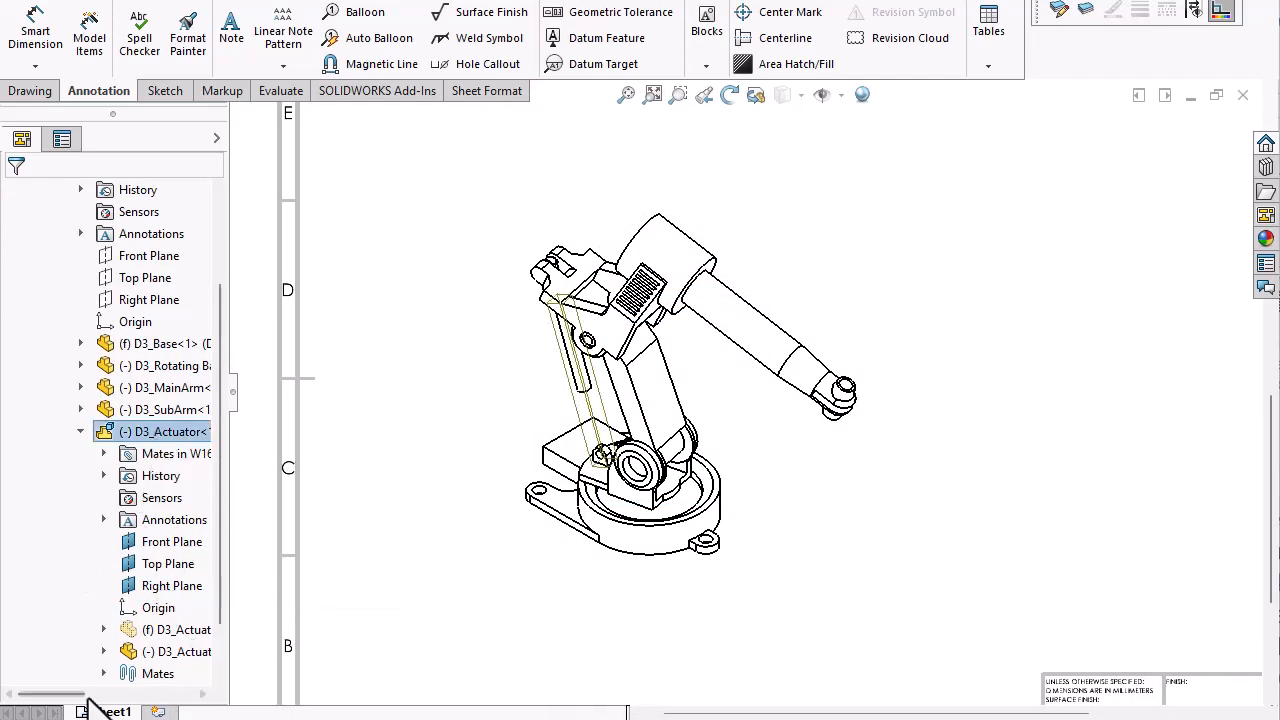
mouse_move(60, 694)
left_mouse_down()
mouse_move(100, 694)
mouse_move(85, 694)
left_mouse_up()
left_click(136, 632)
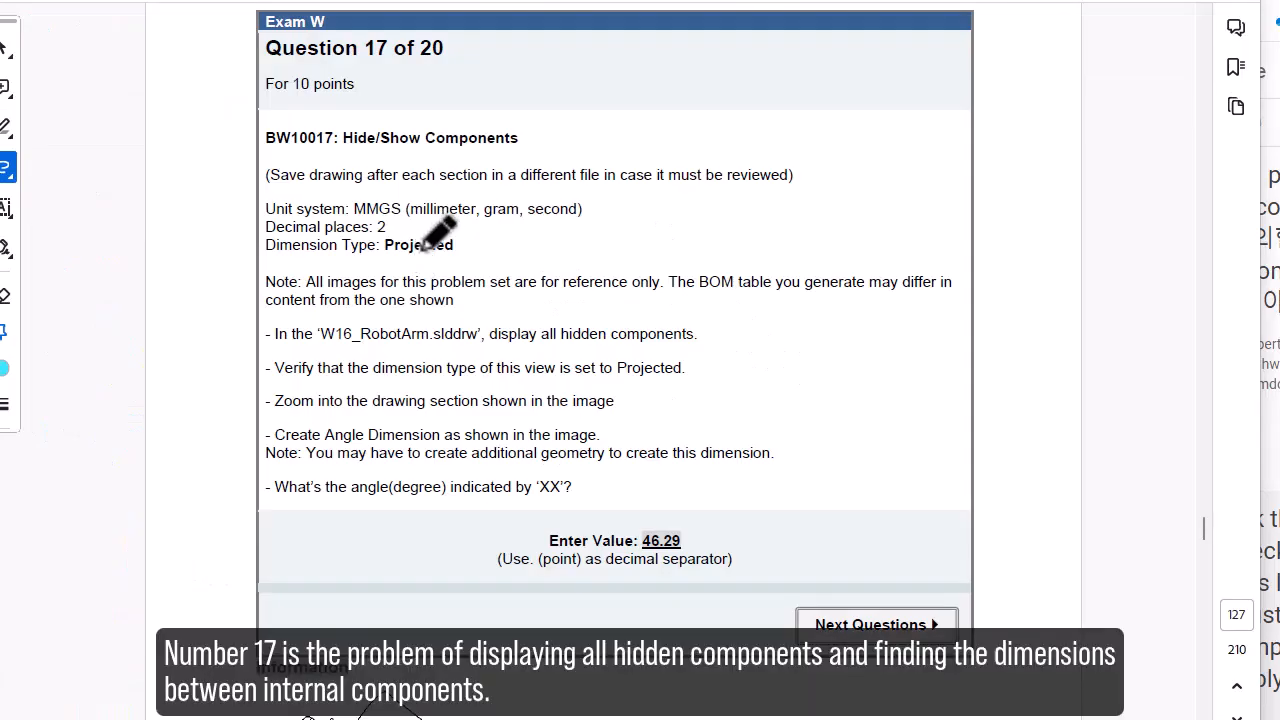
Mark Question 17's Projected dimension type, W16_RobotArm.slddrw, the display all hidden components requirement and the XX angle in the text
left_click_drag(374, 256, 456, 256)
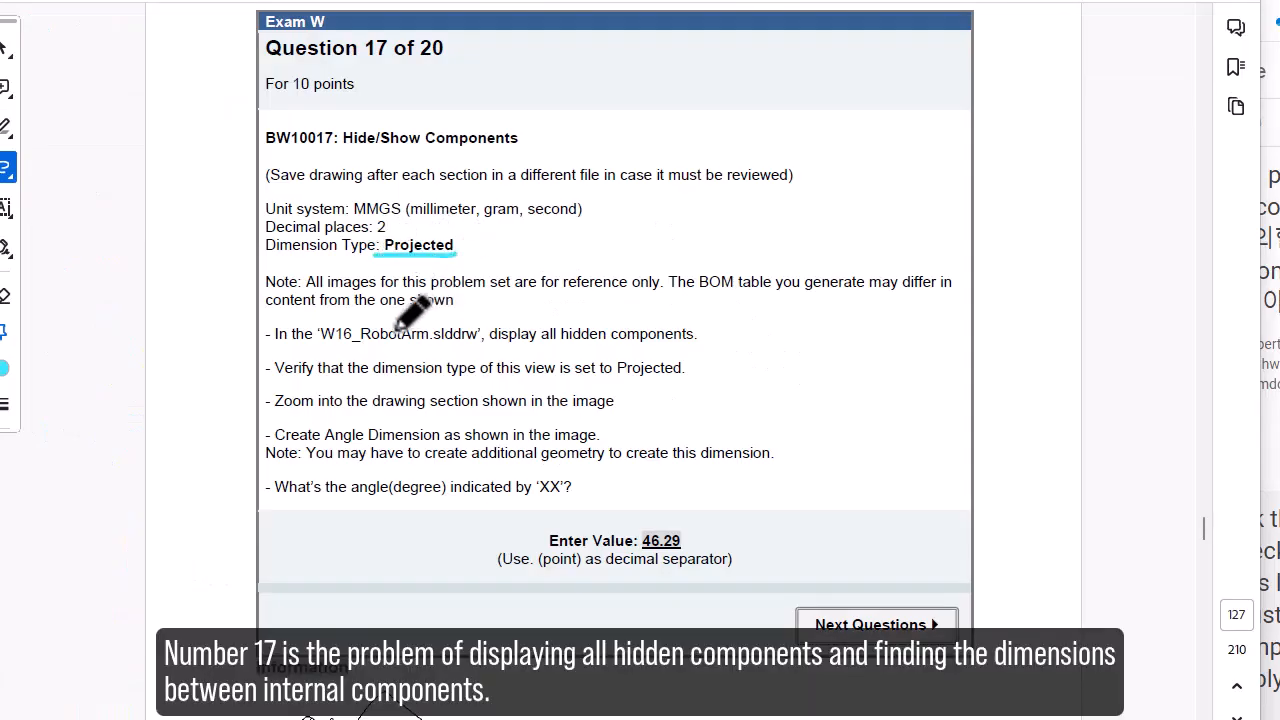
mouse_move(425, 310)
left_mouse_down()
mouse_move(352, 350)
mouse_move(392, 348)
mouse_move(440, 308)
left_mouse_up()
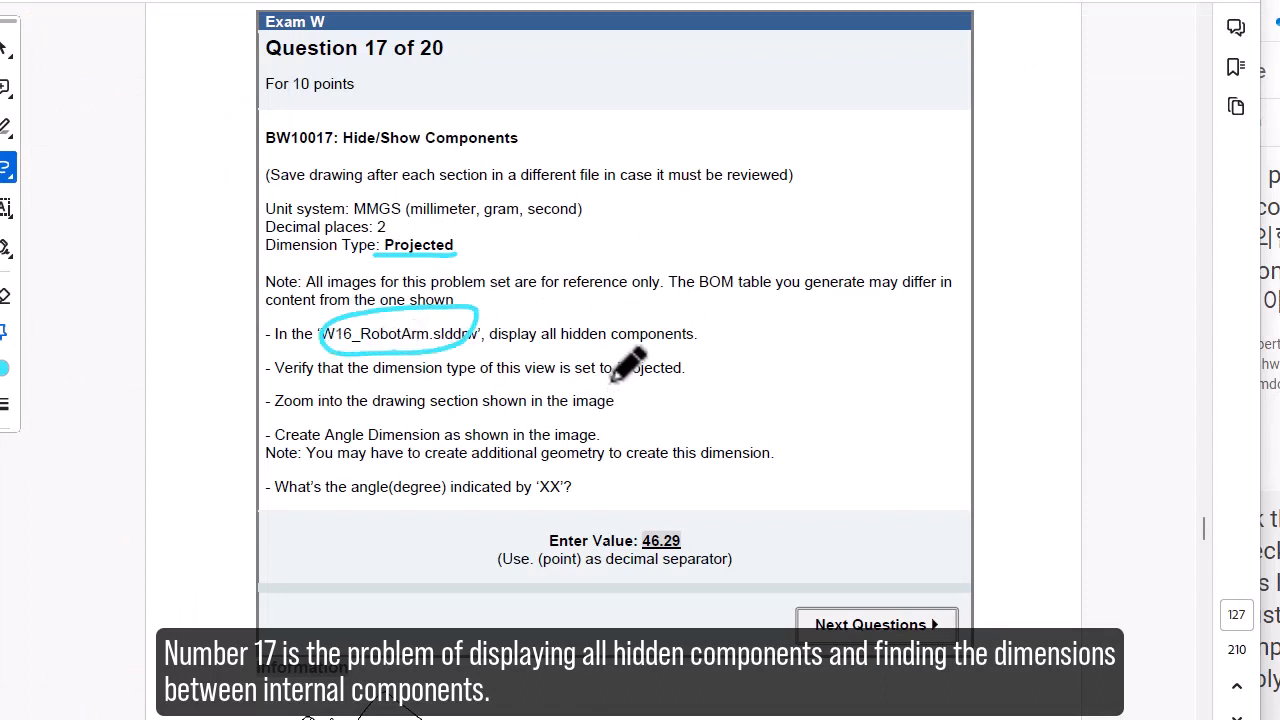
left_click_drag(612, 378, 713, 376)
scroll(410, 428, "down", 2)
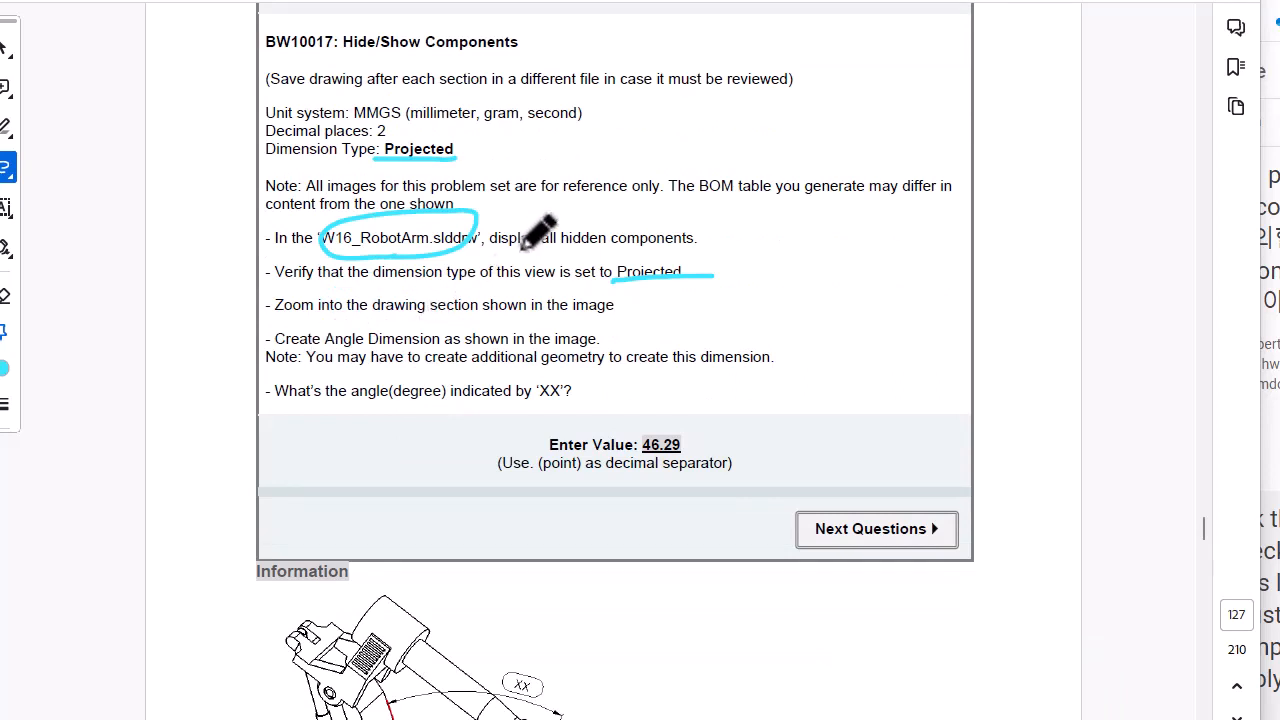
left_click_drag(491, 243, 694, 241)
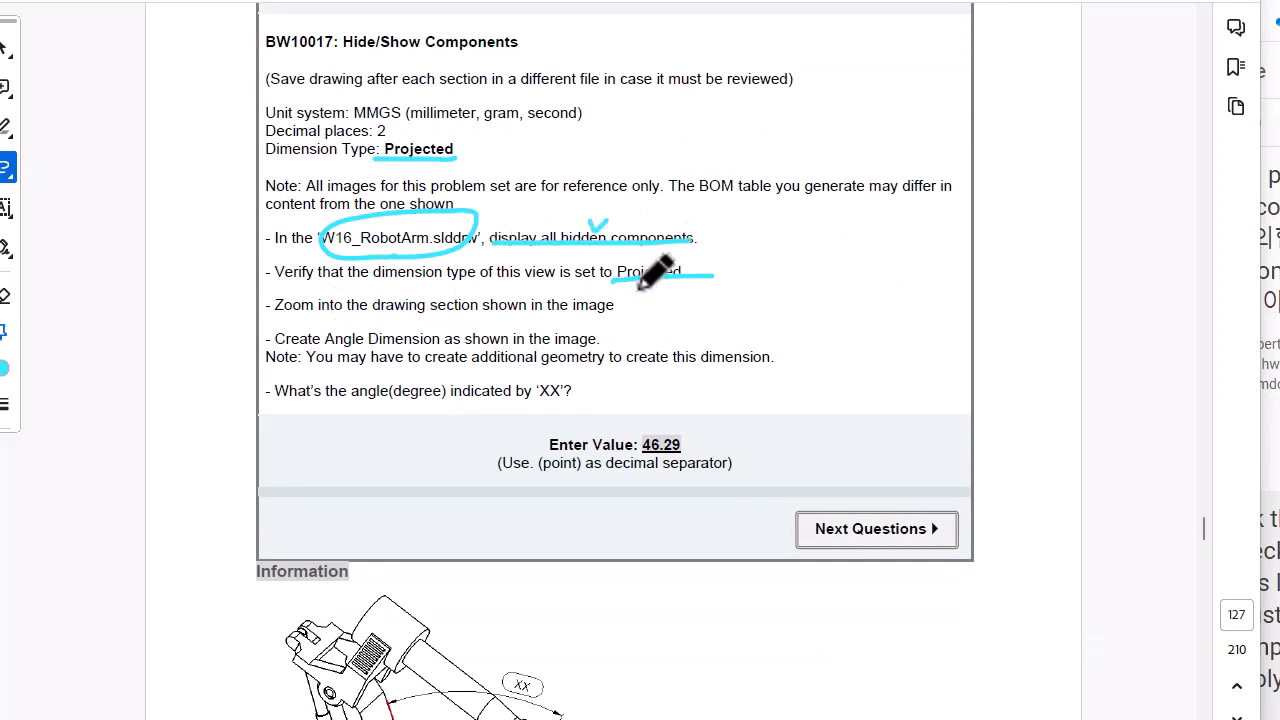
mouse_move(566, 362)
left_mouse_down()
mouse_move(540, 378)
mouse_move(569, 398)
left_mouse_up()
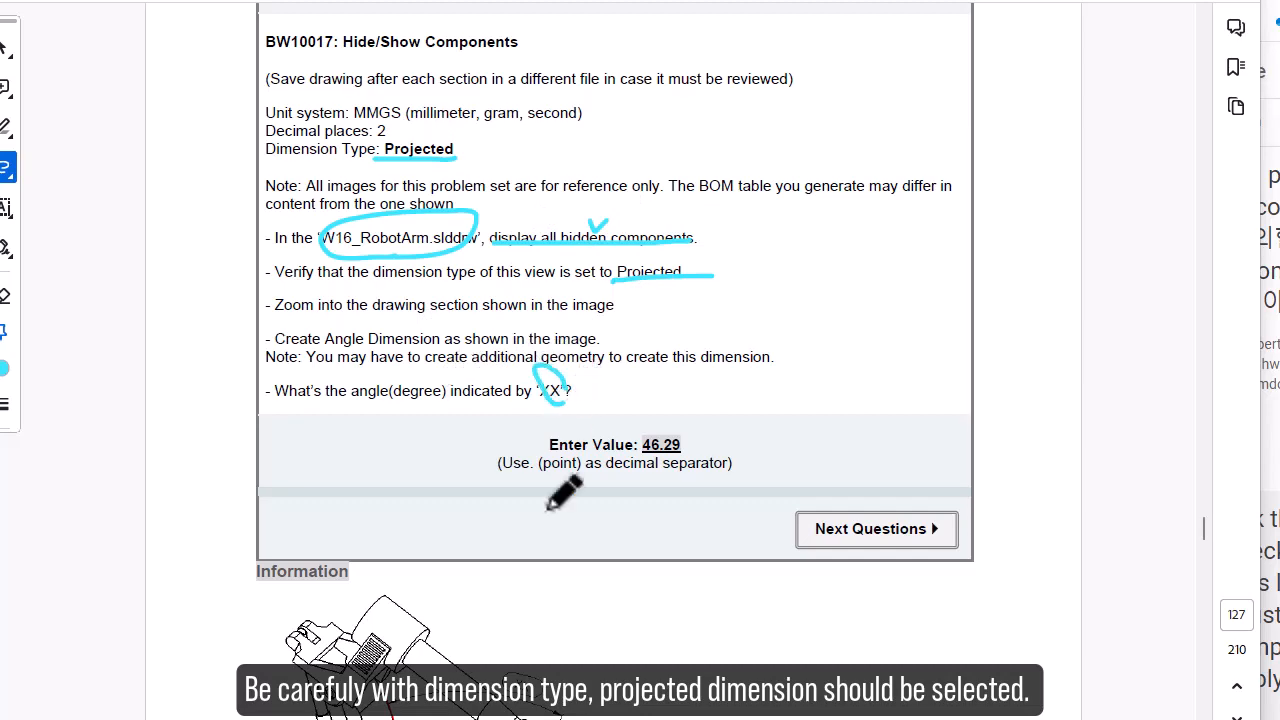
Mark the end probe edge and the arm edge that bound the XX angle in Question 17's robot arm image
scroll(548, 507, "down", 3)
left_click_drag(551, 549, 530, 598)
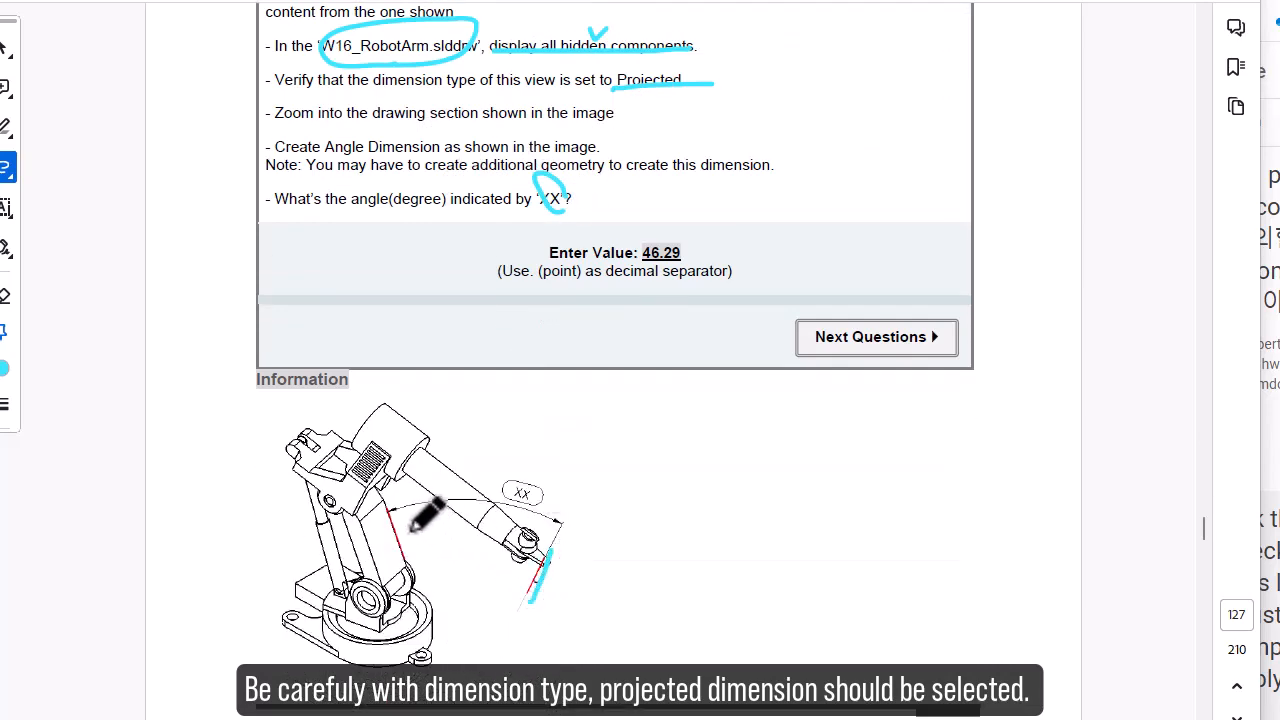
left_click_drag(398, 516, 414, 578)
mouse_move(537, 547)
left_mouse_down()
mouse_move(457, 468)
mouse_move(553, 550)
left_mouse_up()
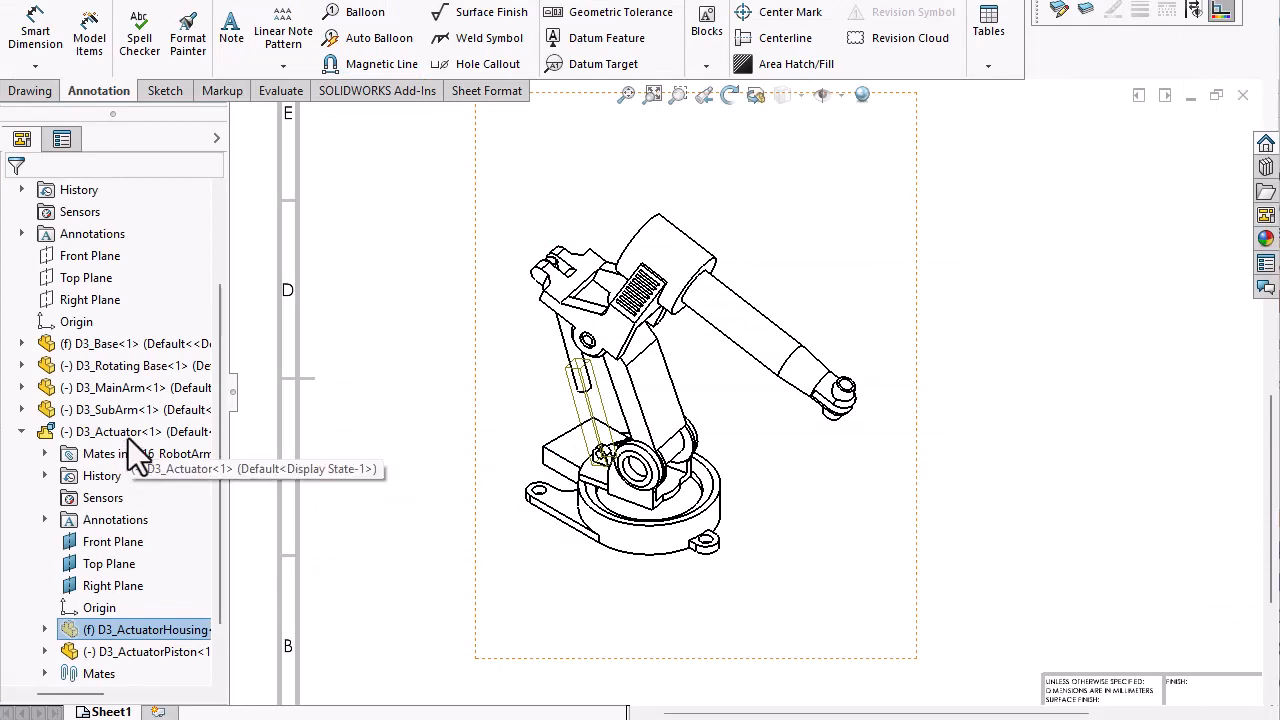
Switch to the W16_RobotArm drawing in SOLIDWORKS and collapse the D3_Actuator subassembly in the feature tree
left_click(129, 437)
right_click(129, 437)
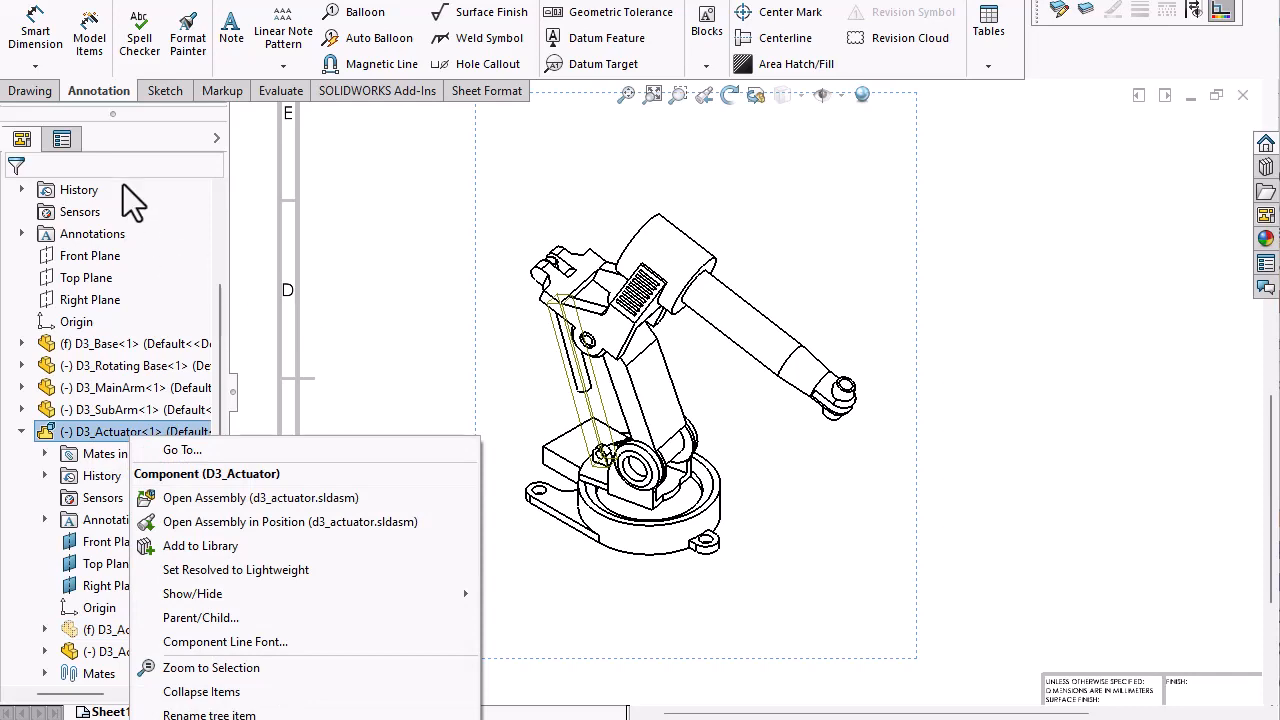
left_click(63, 140)
left_click(22, 139)
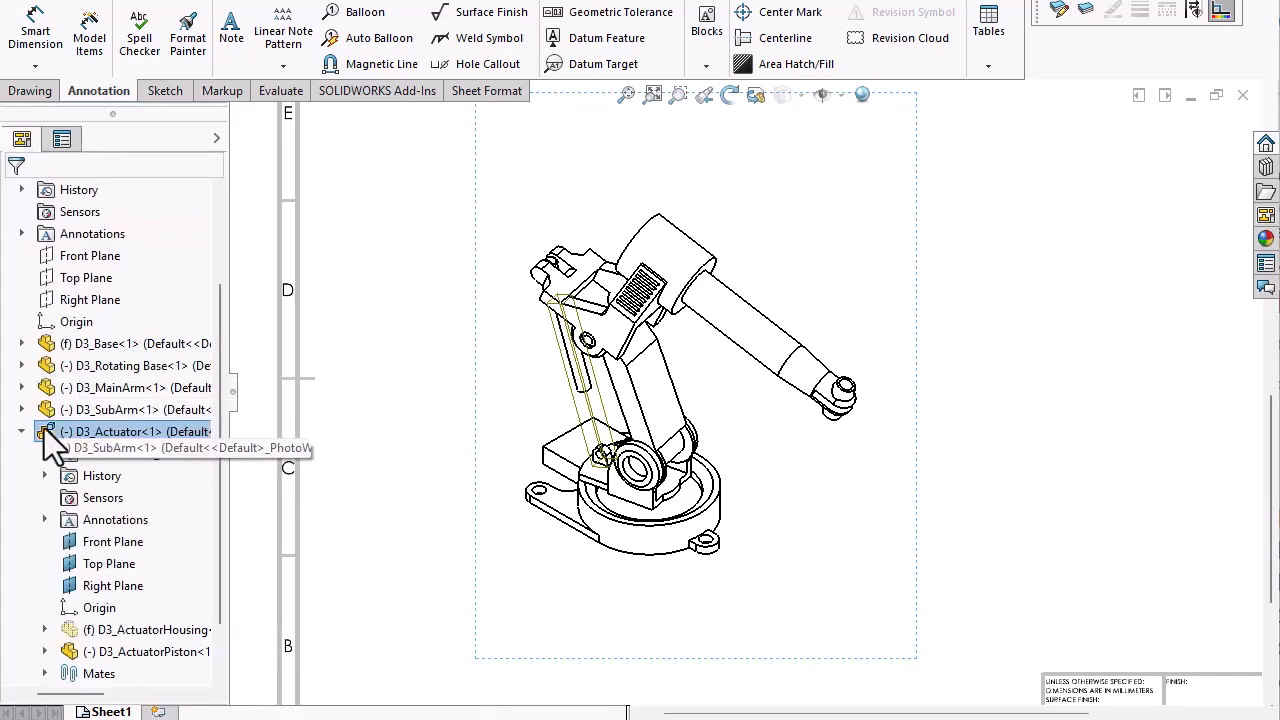
left_click(21, 431)
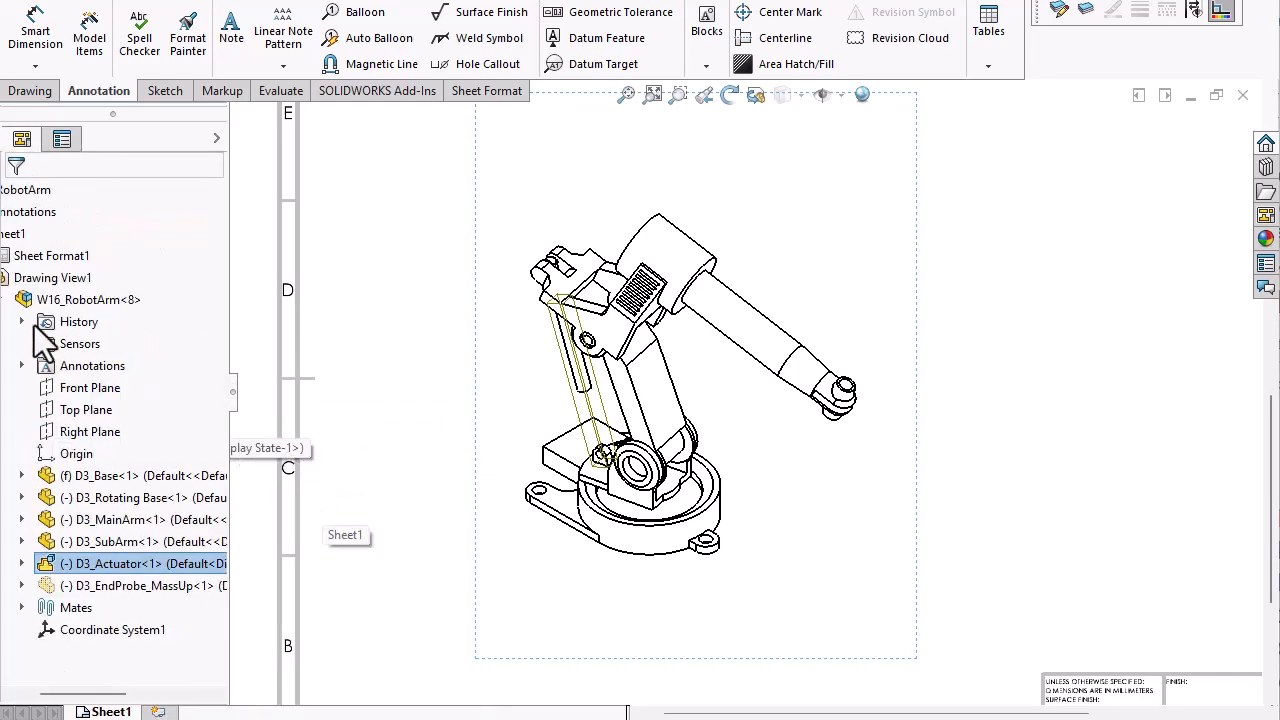
Remove D3_EndProbe_MassUp and D3_ActuatorHousing from Drawing View1's list of hidden components so both are displayed
right_click(65, 279)
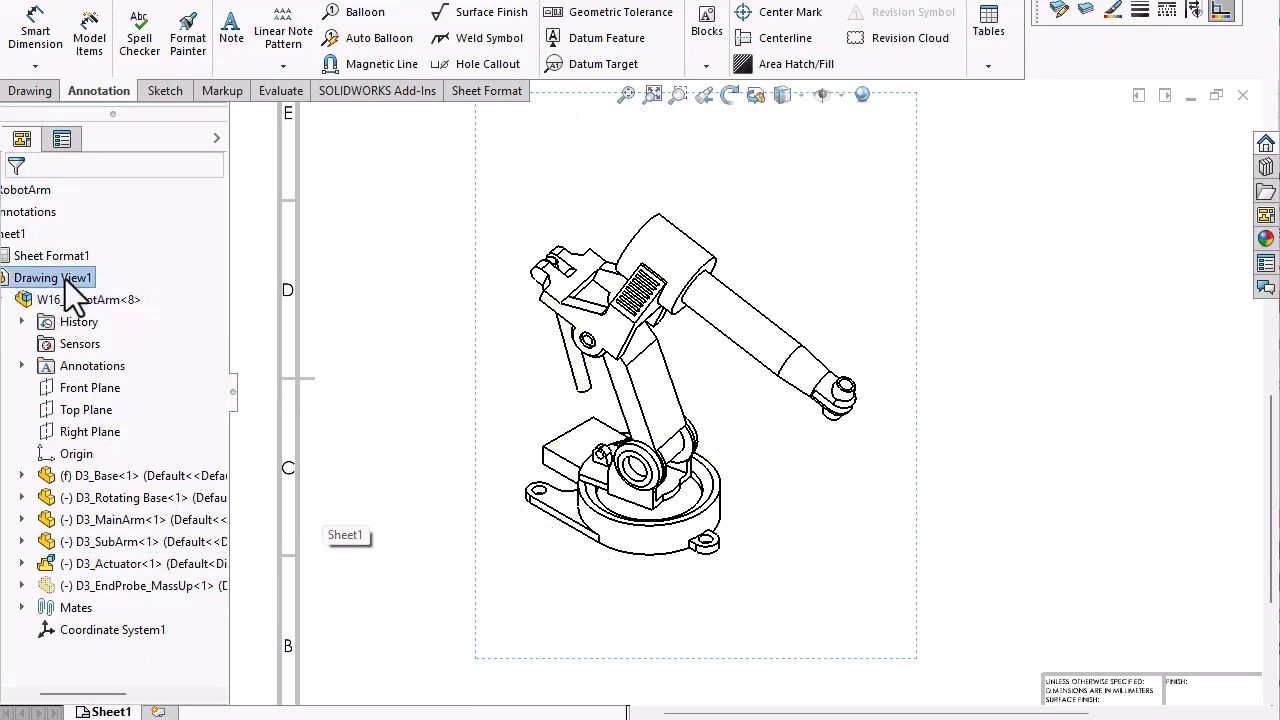
left_click(150, 676)
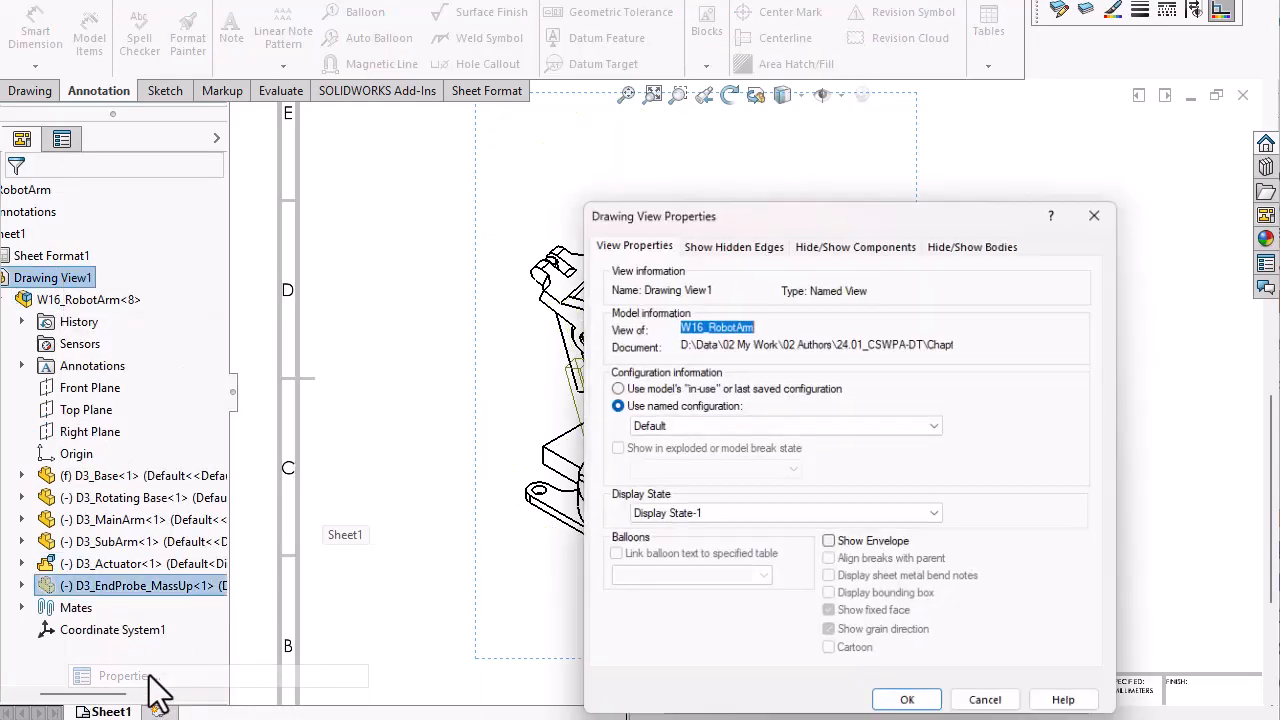
left_click(851, 240)
left_click(798, 300)
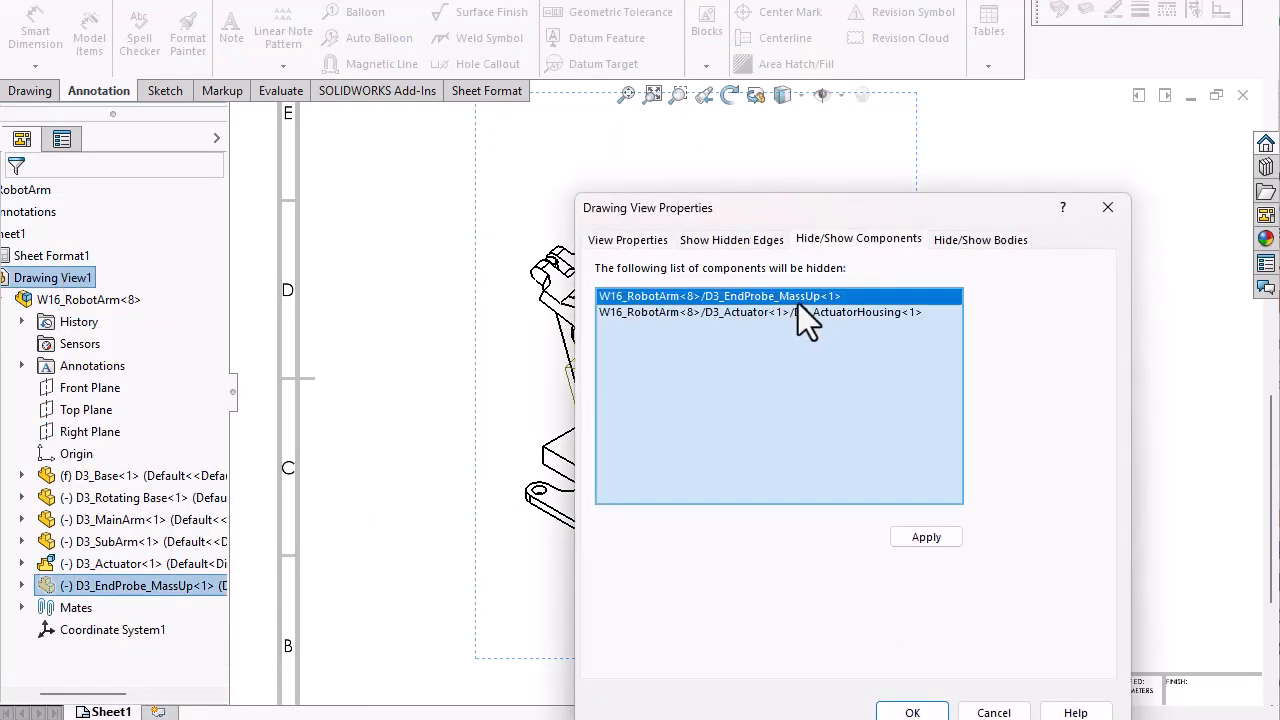
left_click(798, 312, "ctrl")
right_click(798, 312)
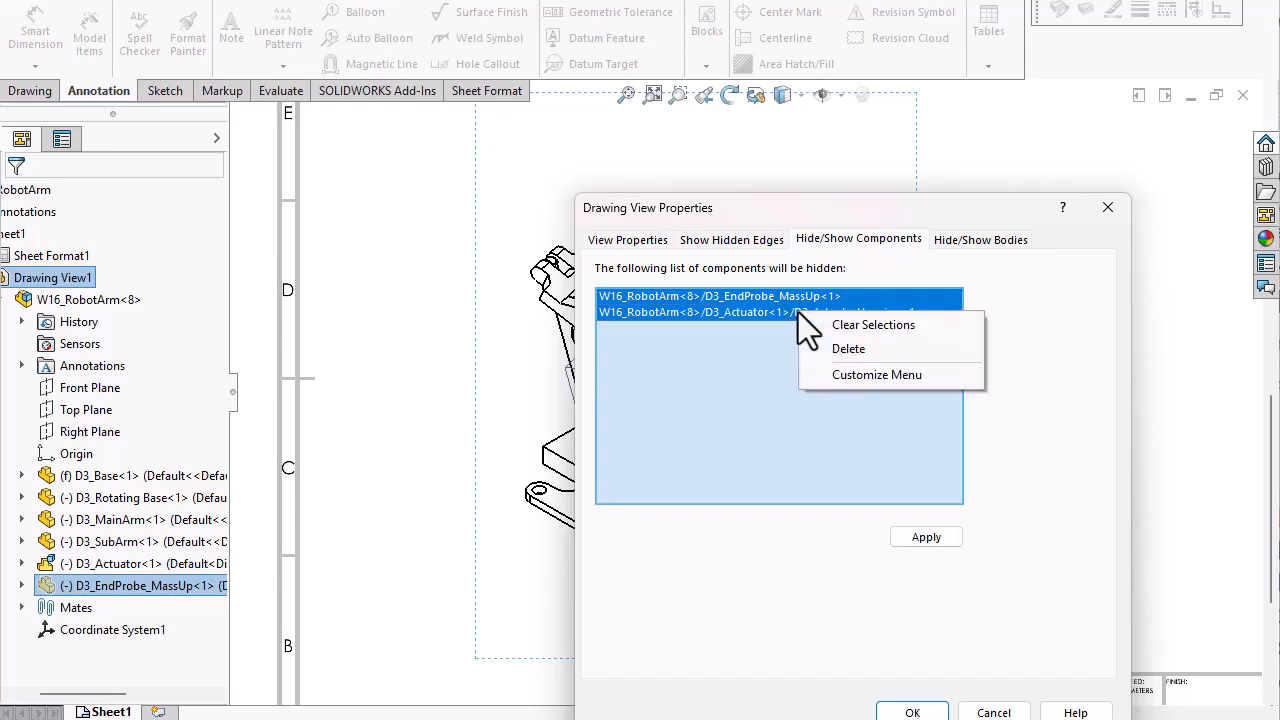
left_click(848, 328)
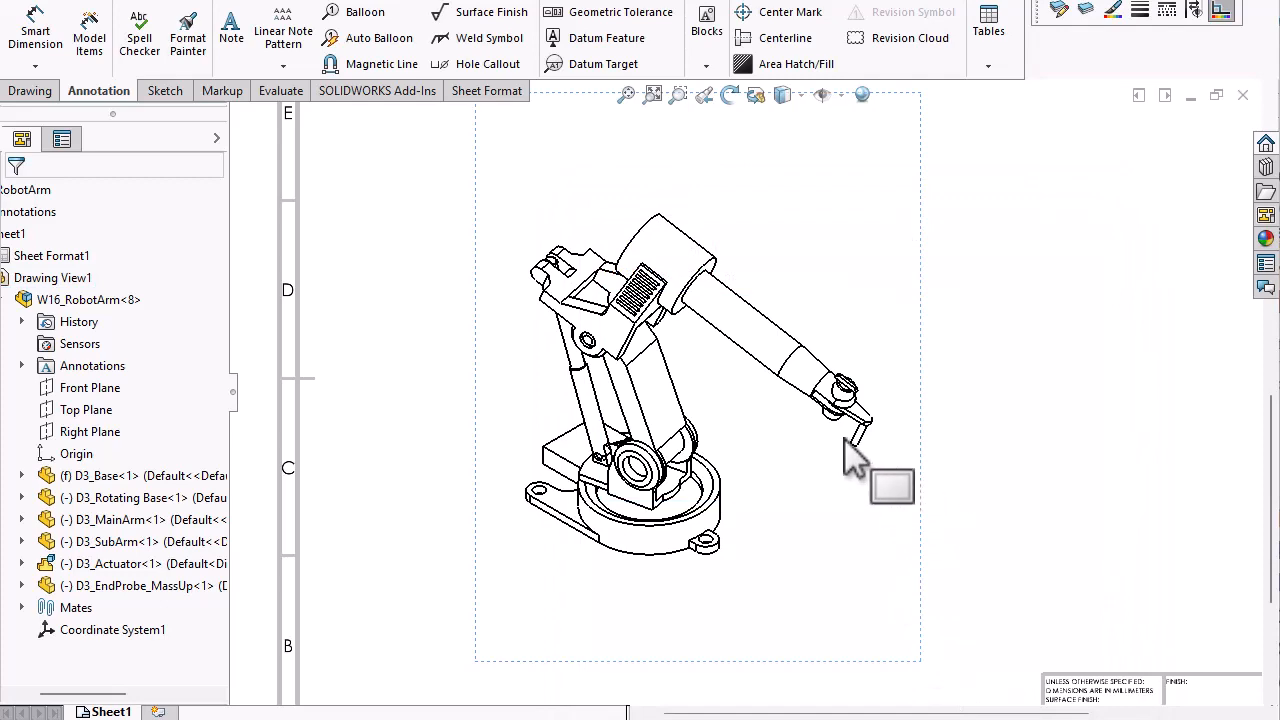
Sketch a slanted line about 43.5 mm long running down from beside the end probe's pin
scroll(790, 410, "down", 3)
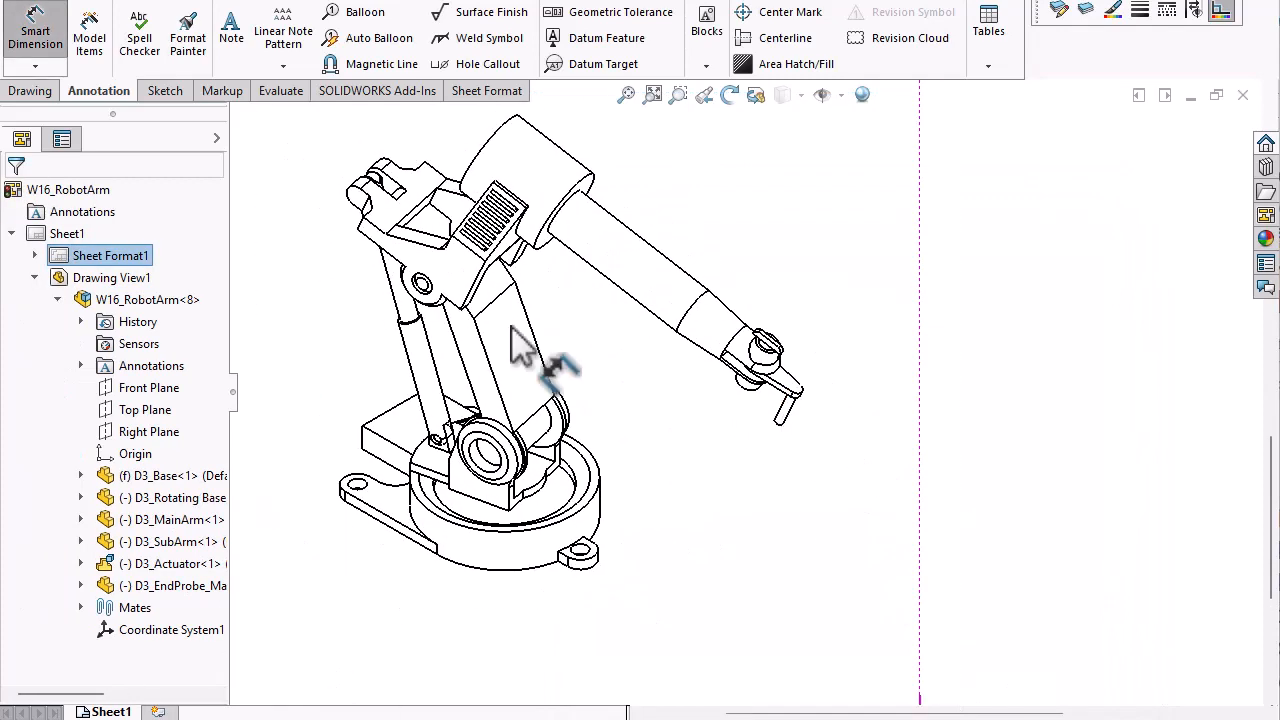
left_click(174, 97)
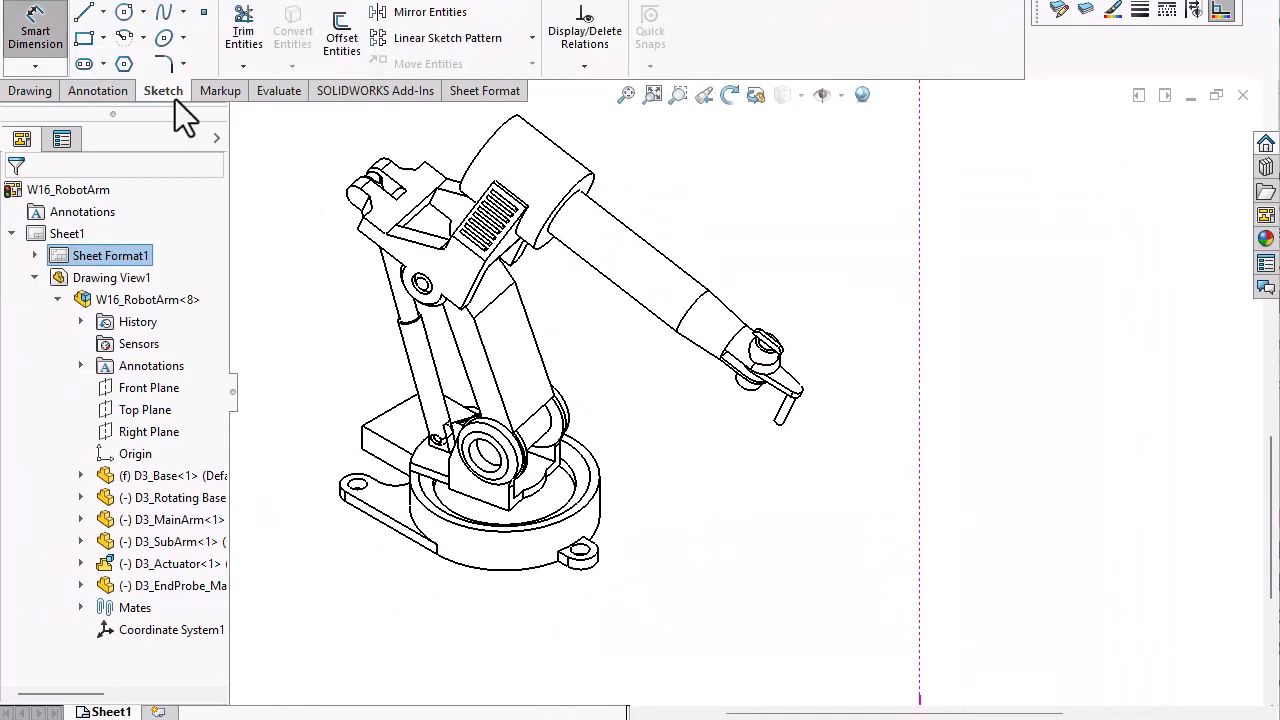
left_click(84, 12)
left_click(773, 400)
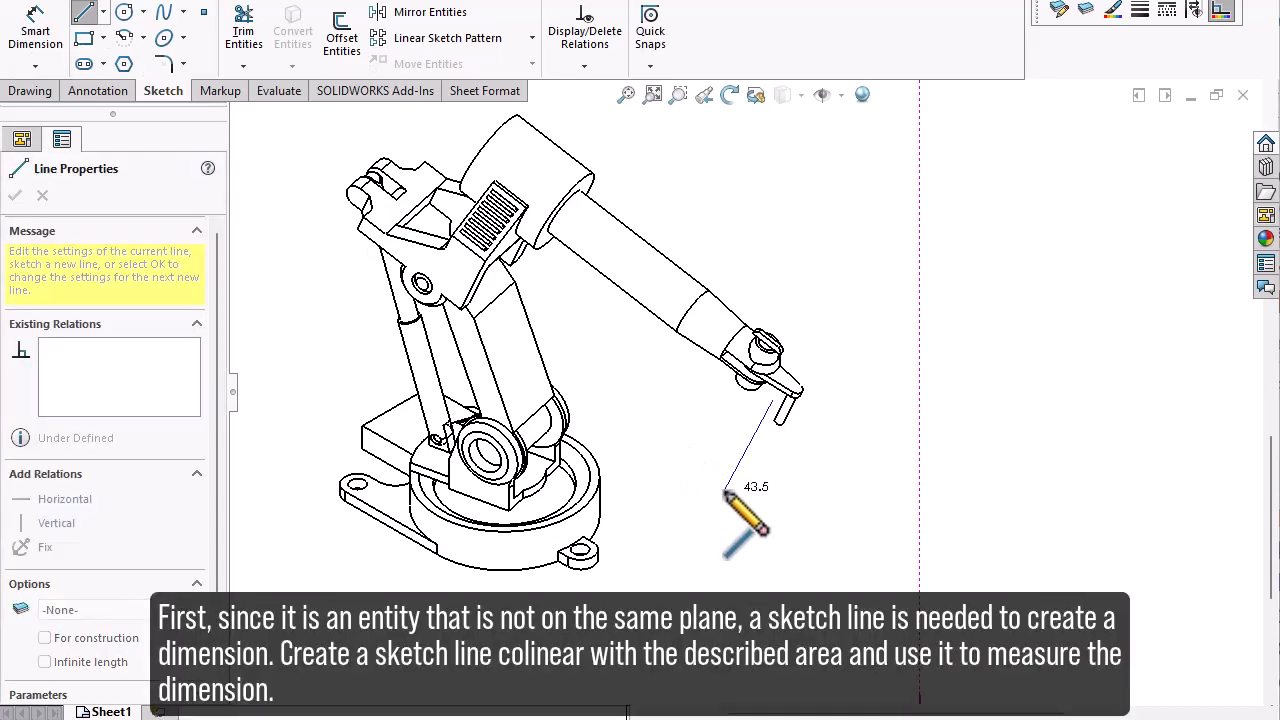
left_click(725, 493)
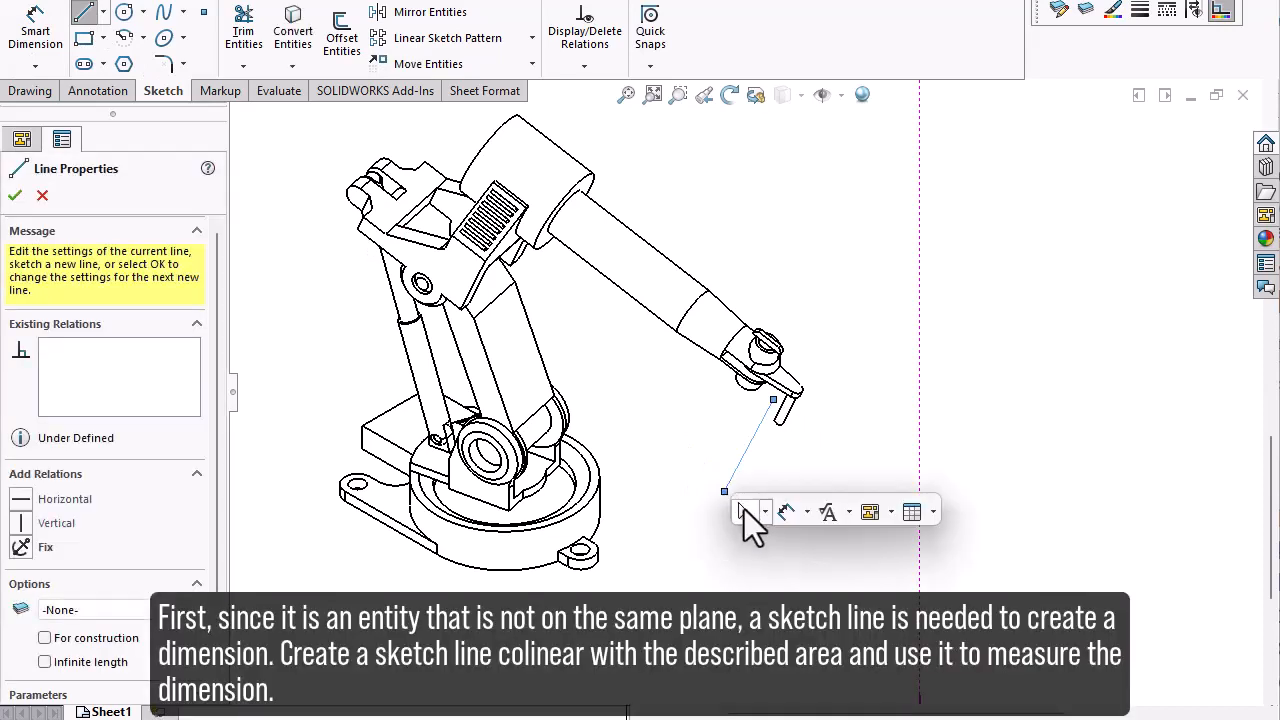
left_click(744, 511)
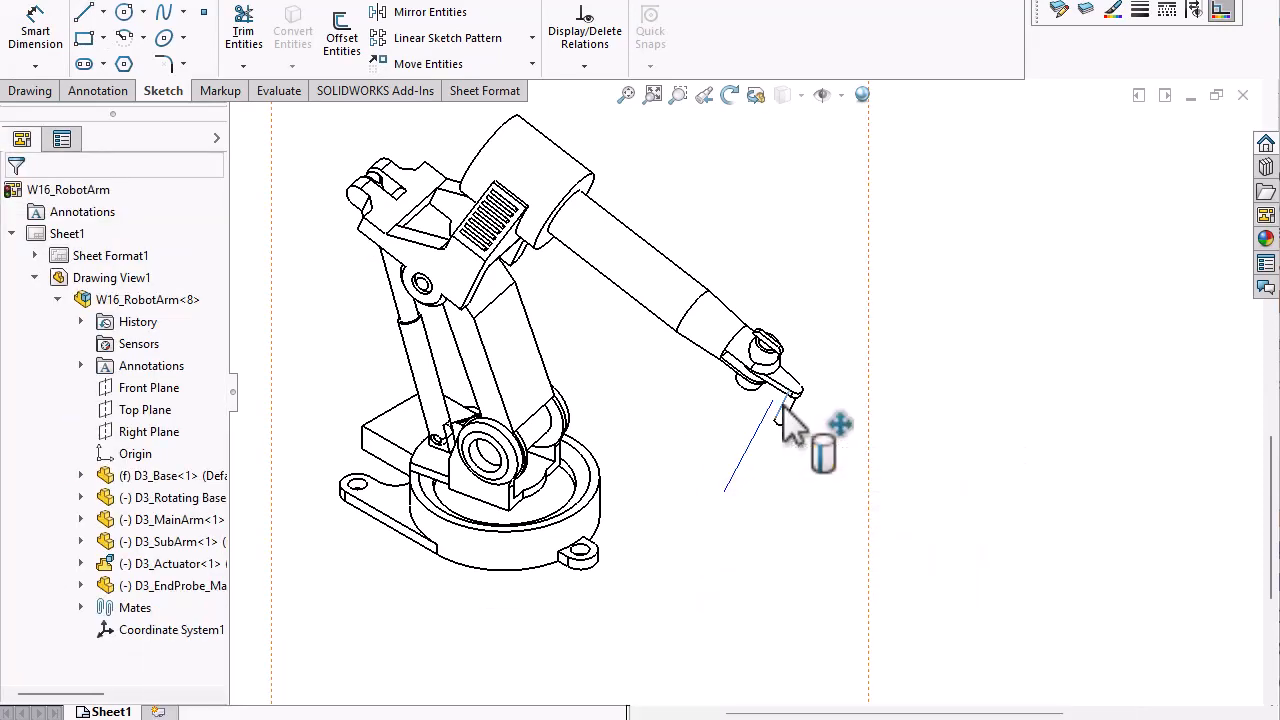
Make the sketched line collinear with the silhouette edge of the end probe's pin
left_click(784, 410)
left_click(761, 424, "ctrl")
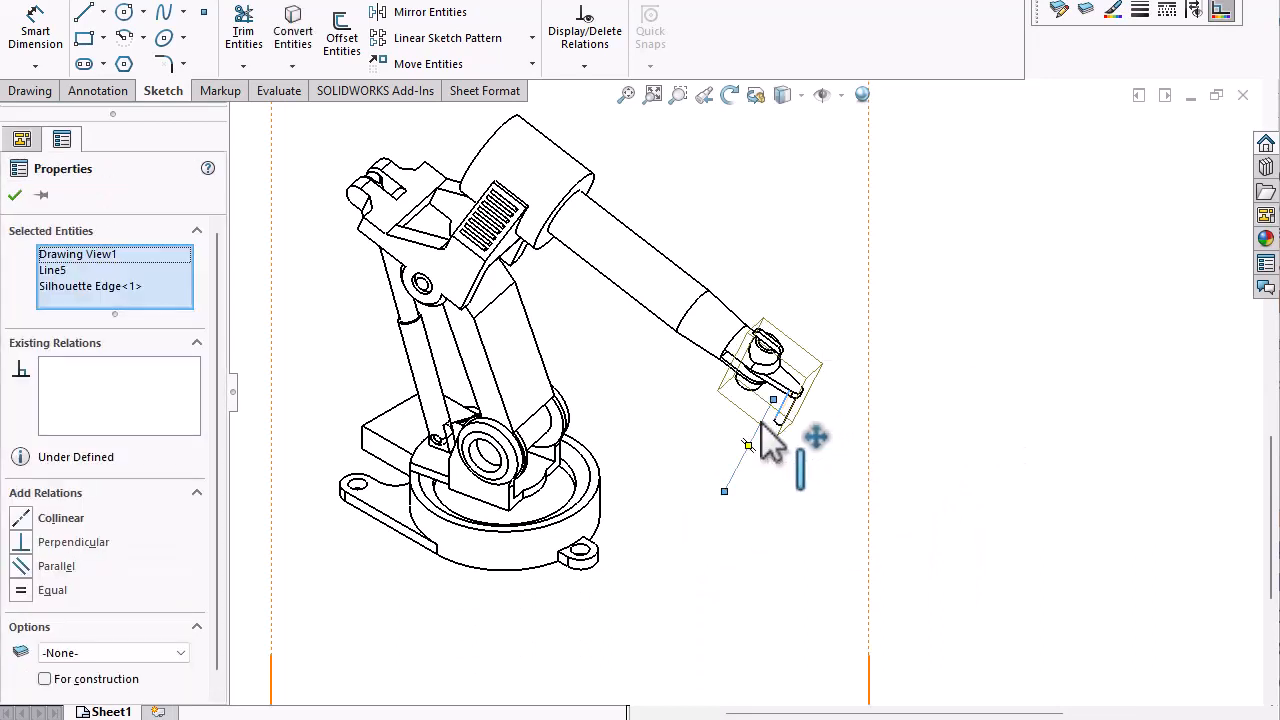
left_click(22, 518)
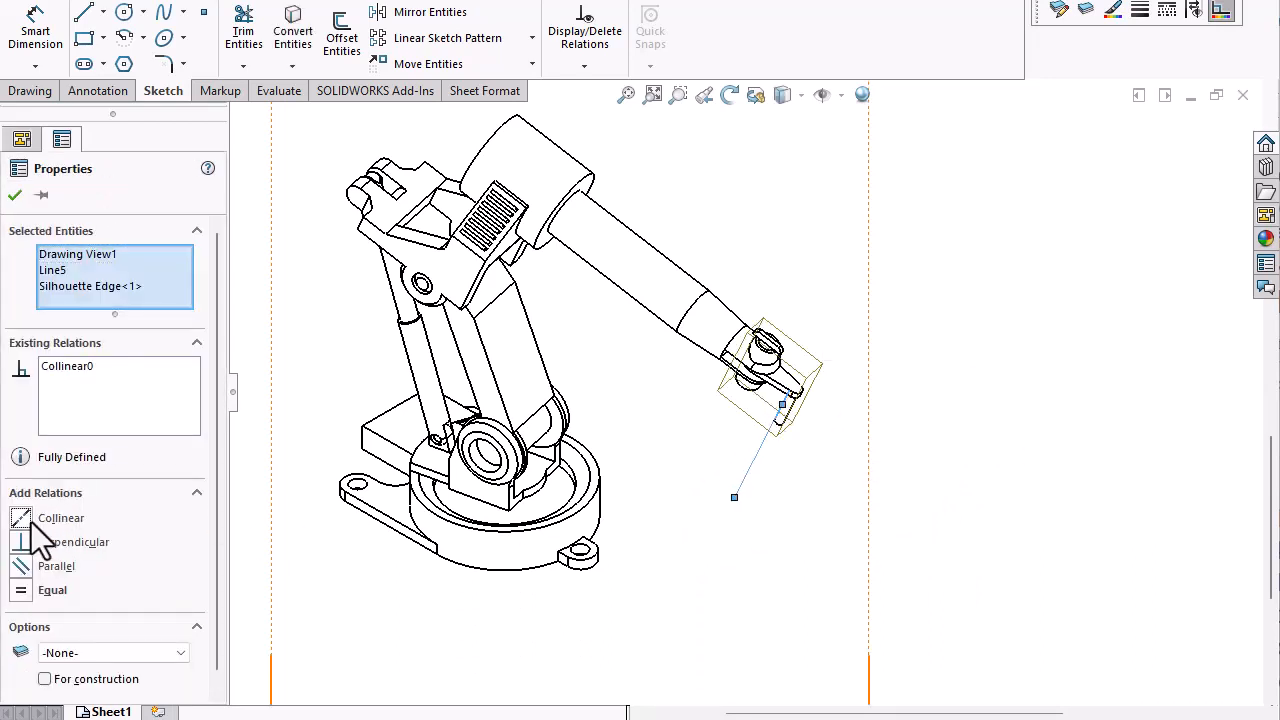
left_click(15, 195)
Dimension the angle between the sketched line and the long outer edge of the main arm, placing it below the arm
left_click(38, 30)
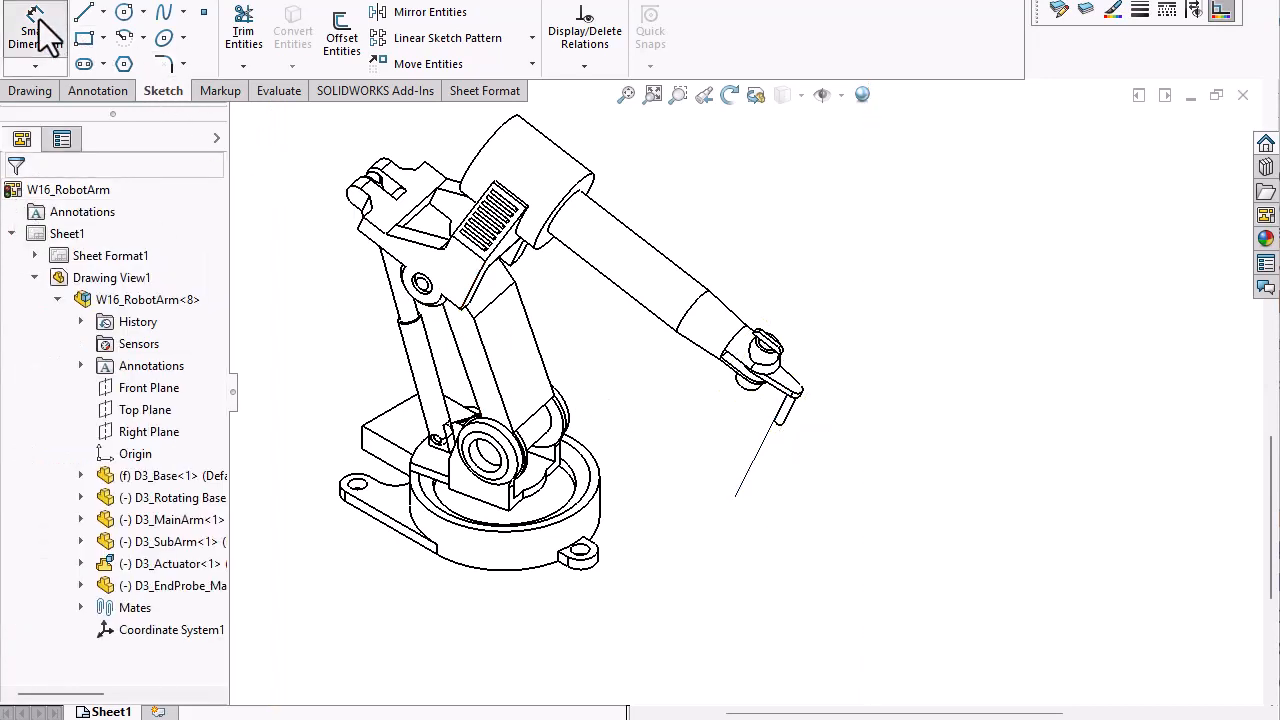
left_click(762, 472)
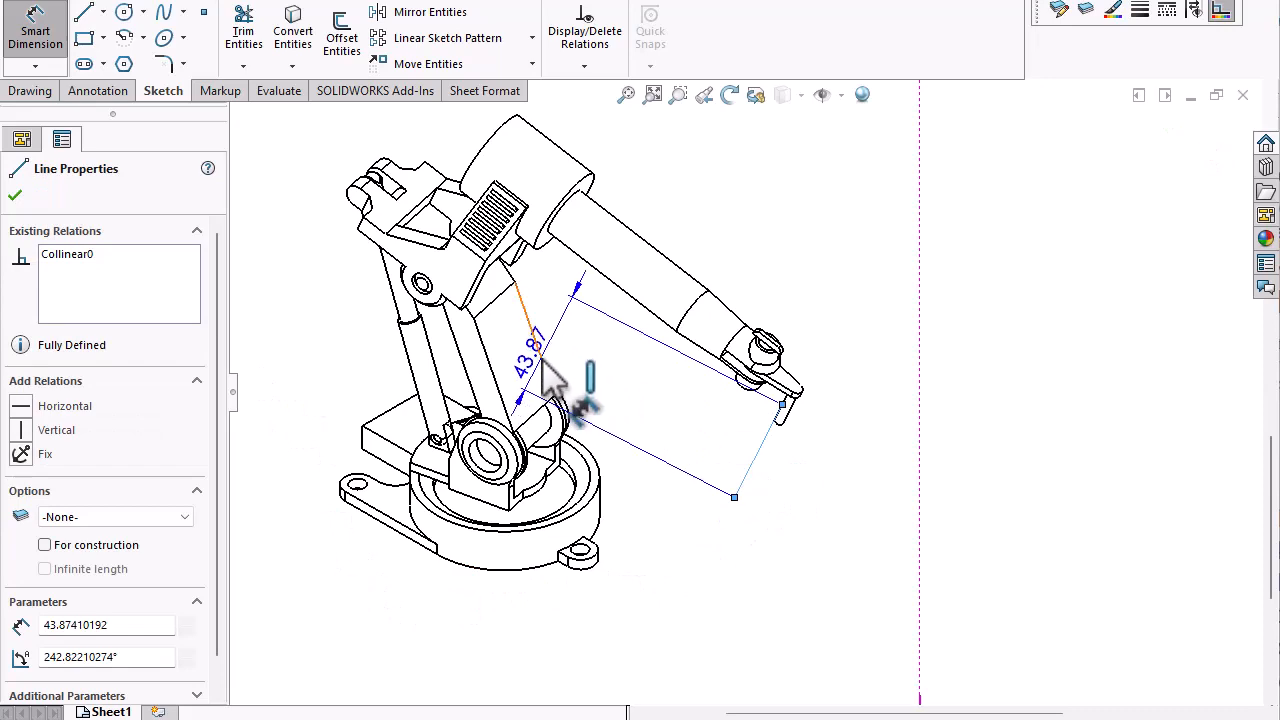
left_click(758, 450)
left_click(663, 510)
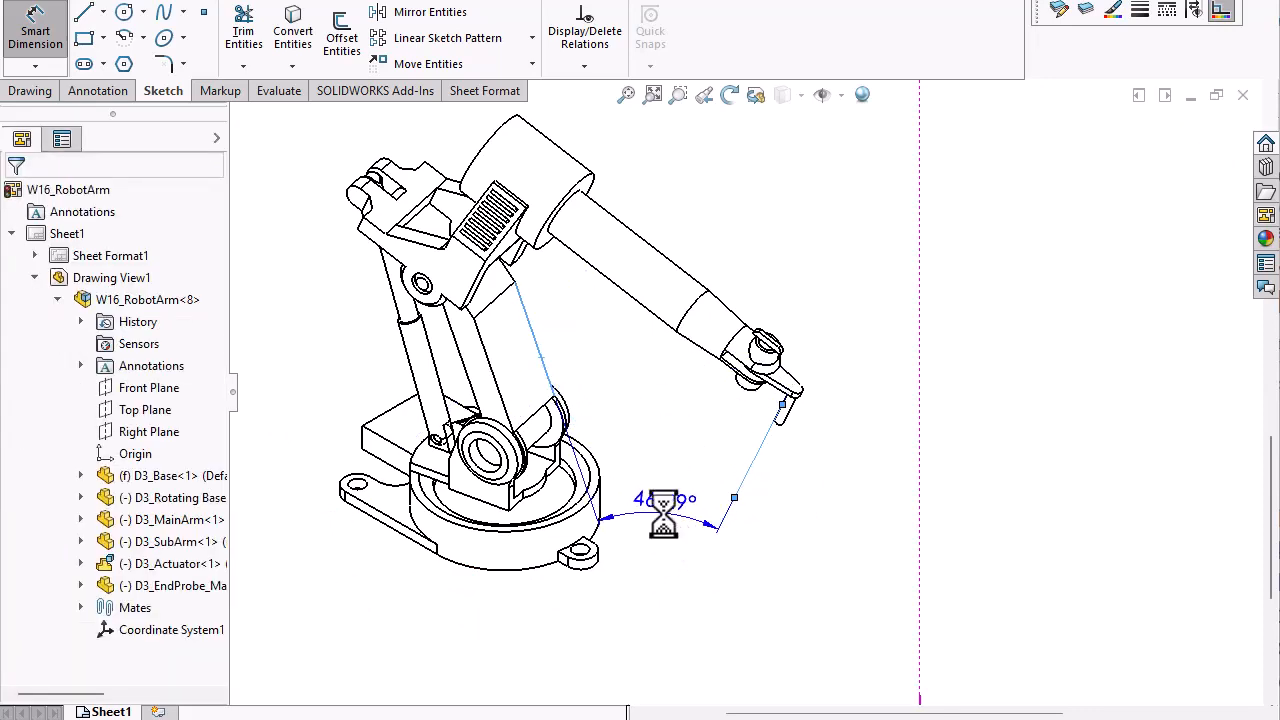
left_click(772, 440)
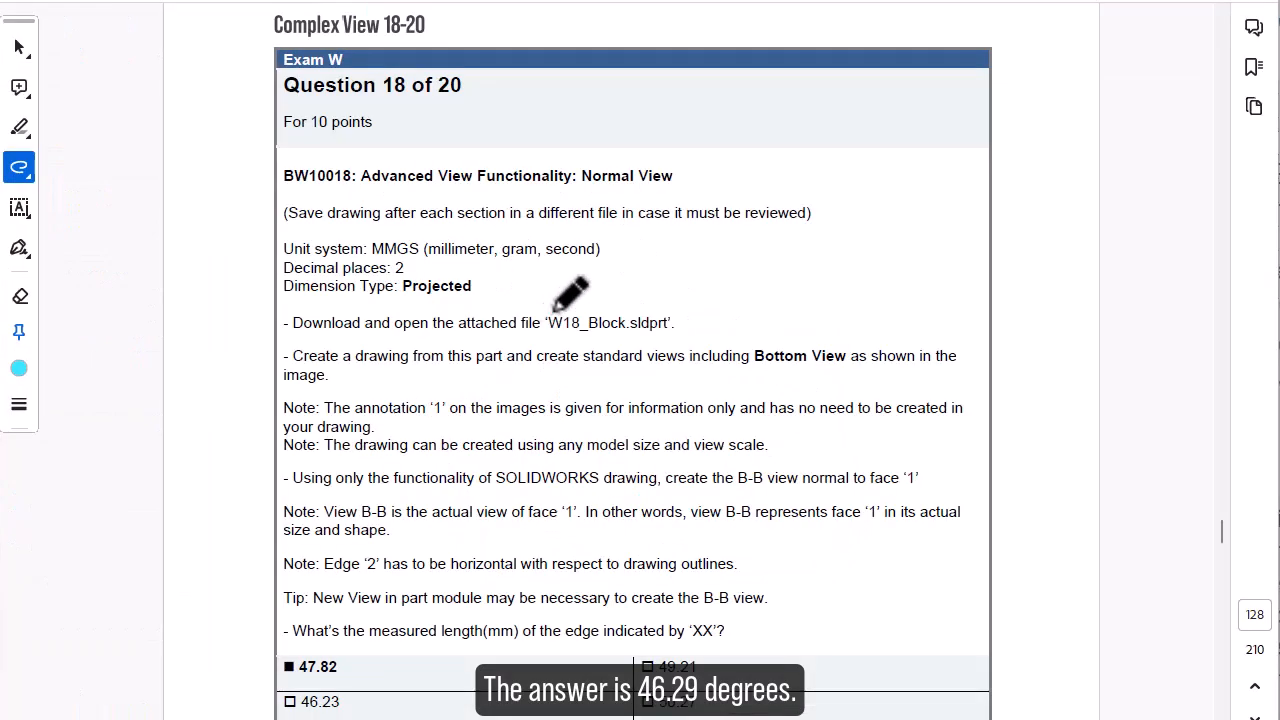
Mark Question 18's title, W18_Block.sldprt, Bottom View, the B-B view normal to face 1, the horizontal edge 2 and XX
mouse_move(362, 191)
left_mouse_down()
mouse_move(664, 184)
mouse_move(710, 159)
left_mouse_up()
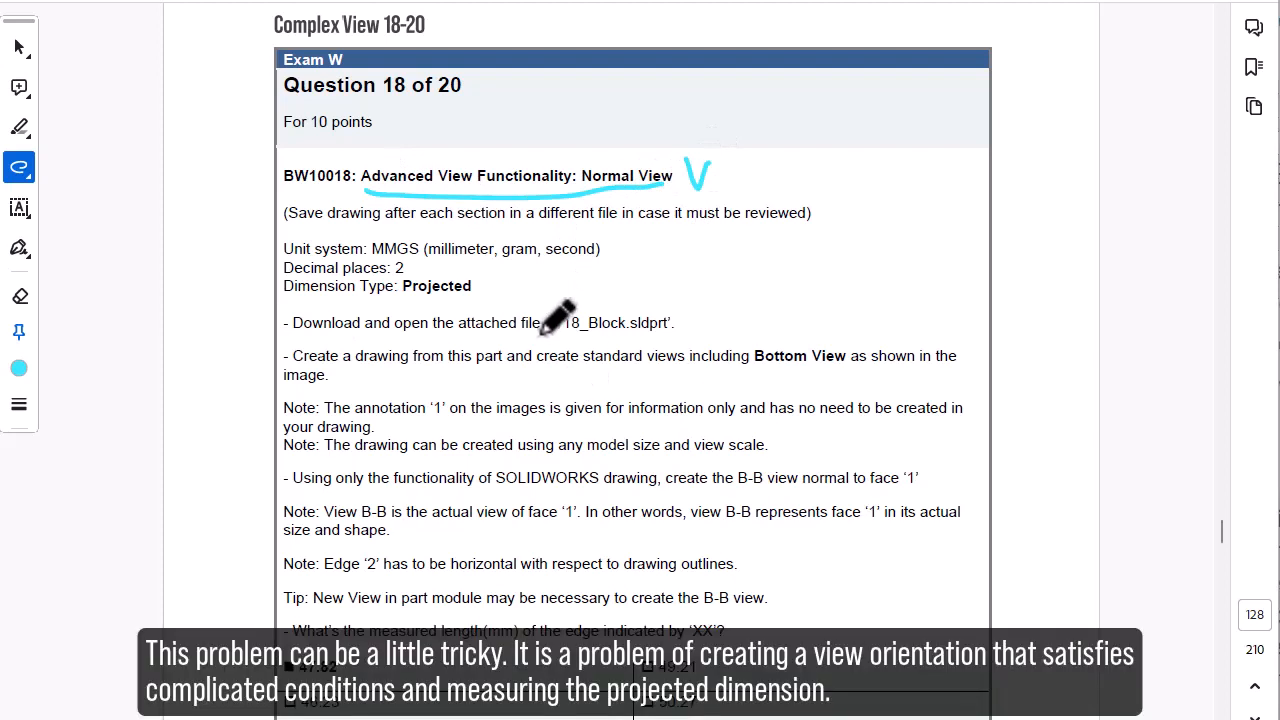
left_click_drag(542, 337, 683, 330)
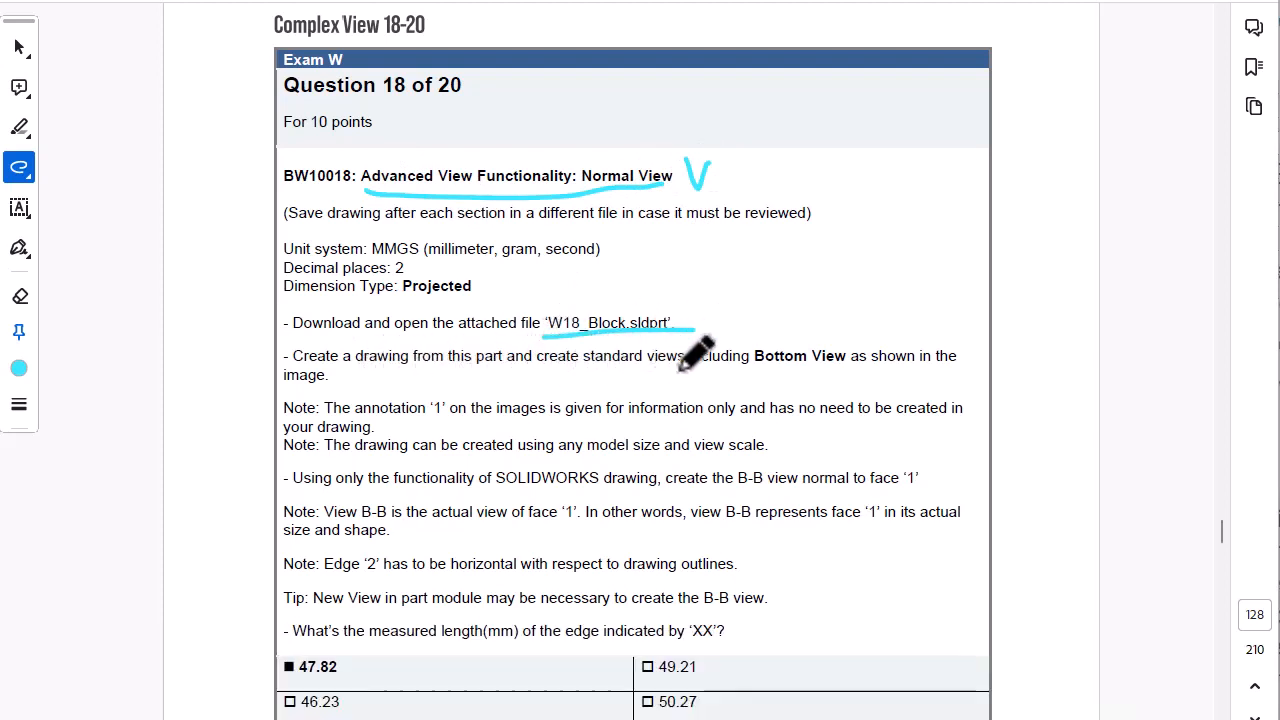
mouse_move(800, 372)
left_mouse_down()
mouse_move(770, 330)
mouse_move(818, 378)
left_mouse_up()
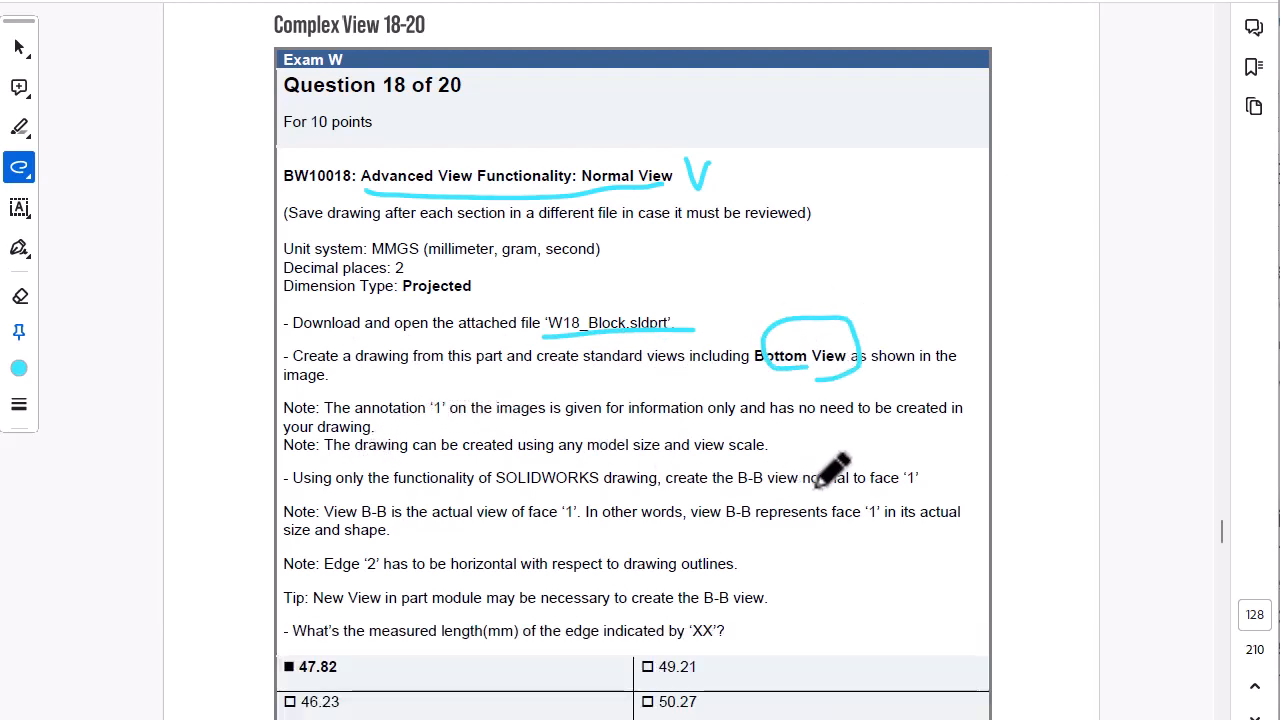
left_click_drag(735, 490, 920, 490)
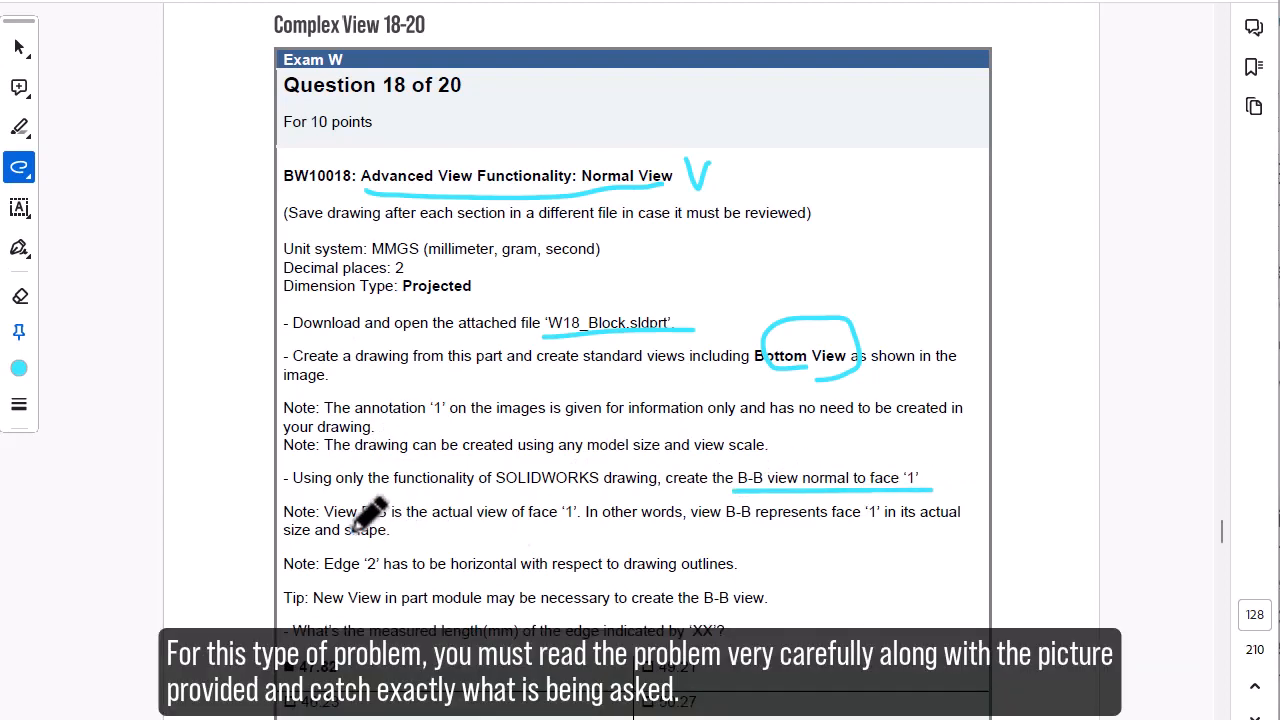
left_click_drag(328, 574, 558, 570)
left_click_drag(500, 542, 507, 557)
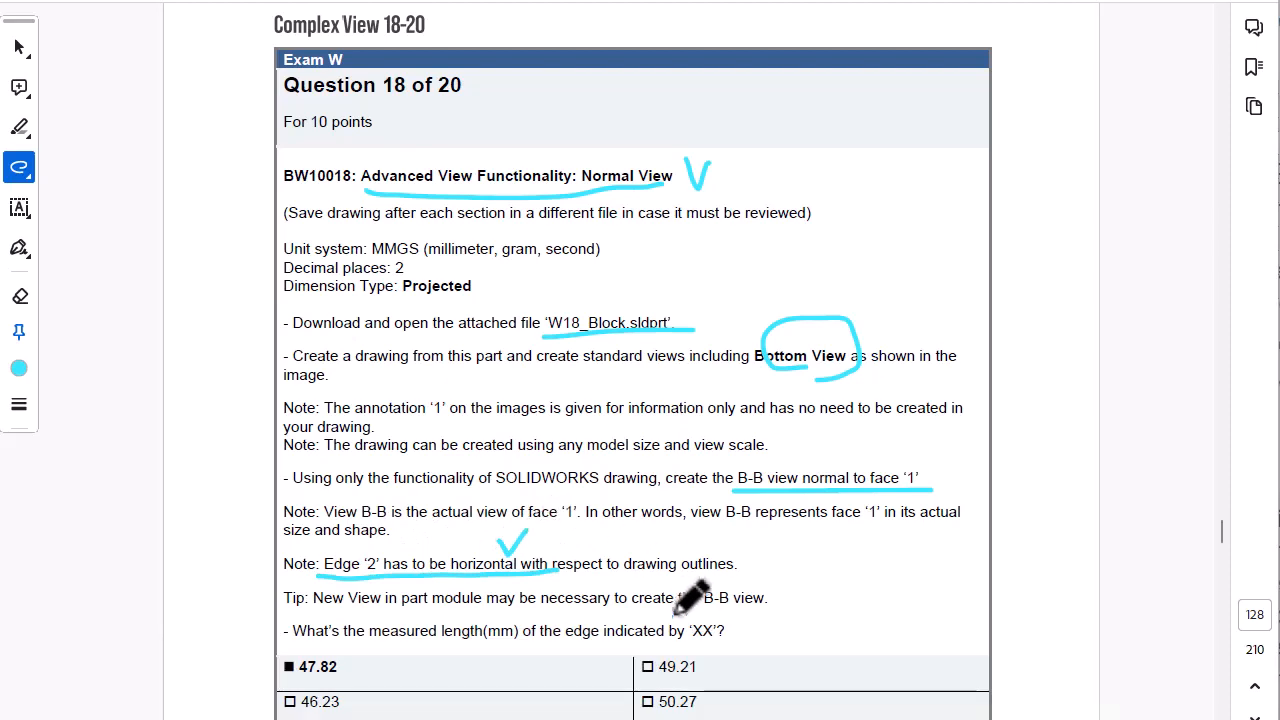
mouse_move(714, 631)
left_mouse_down()
mouse_move(740, 606)
mouse_move(615, 608)
left_mouse_up()
On Question 18's information page, trace edge 2 in the bottom view and circle the front view
scroll(616, 607, "down", 4)
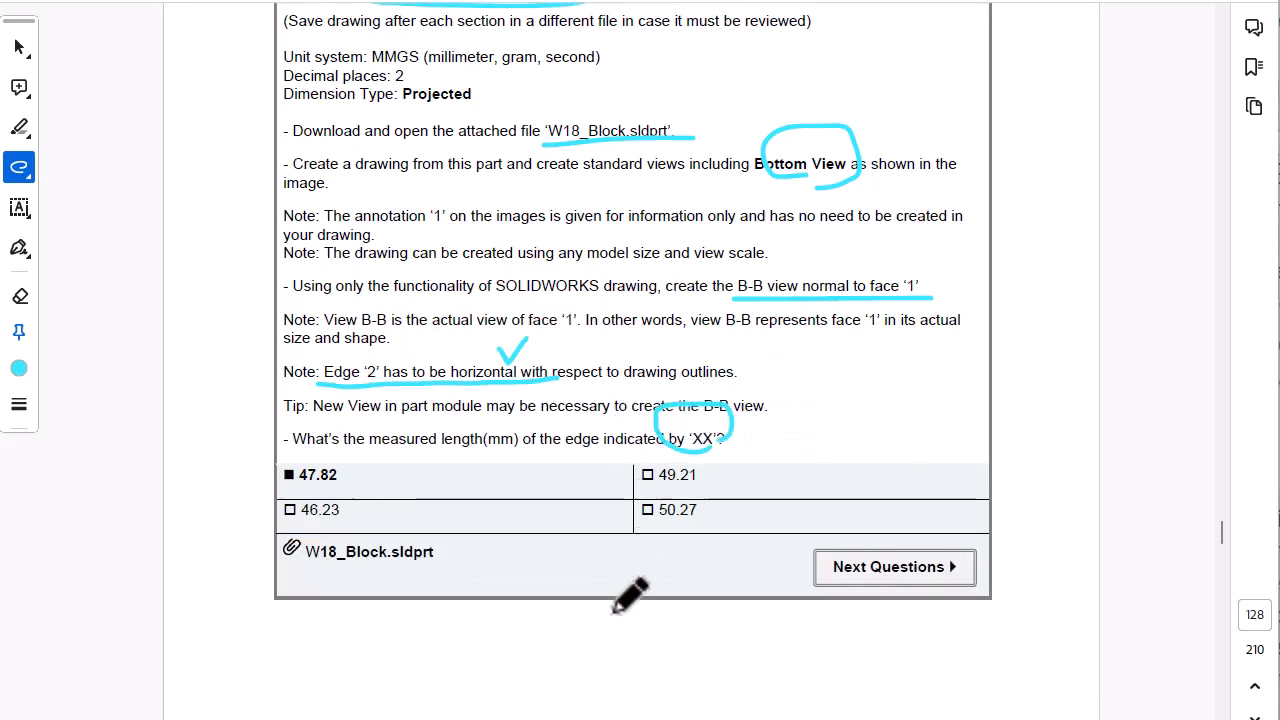
scroll(616, 607, "down", 18)
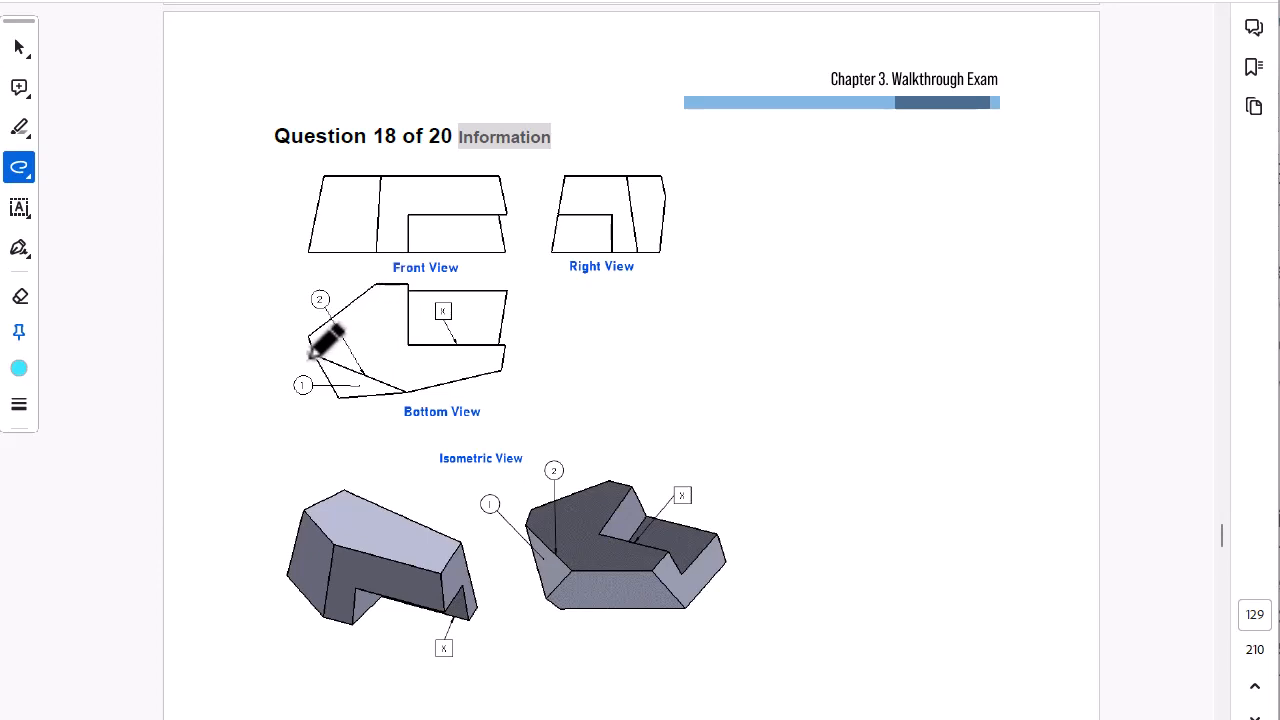
left_click_drag(311, 353, 405, 392)
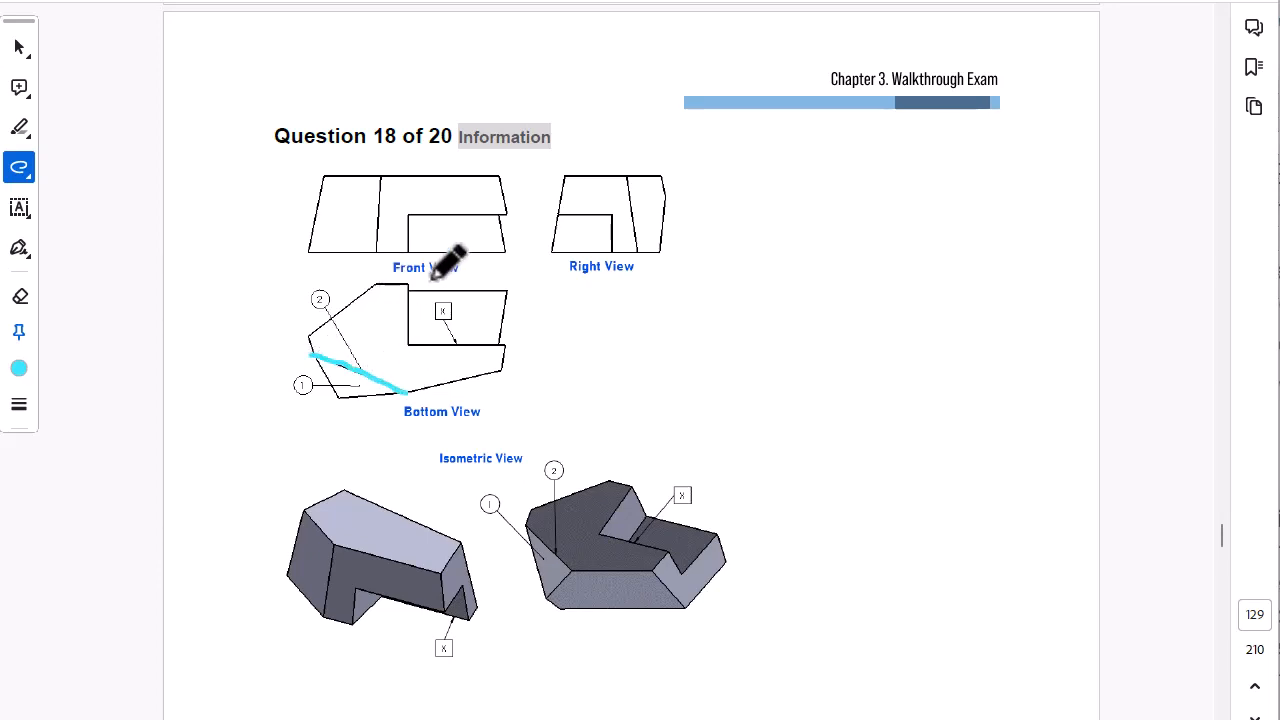
mouse_move(432, 277)
left_mouse_down()
mouse_move(388, 176)
mouse_move(458, 278)
mouse_move(437, 280)
left_mouse_up()
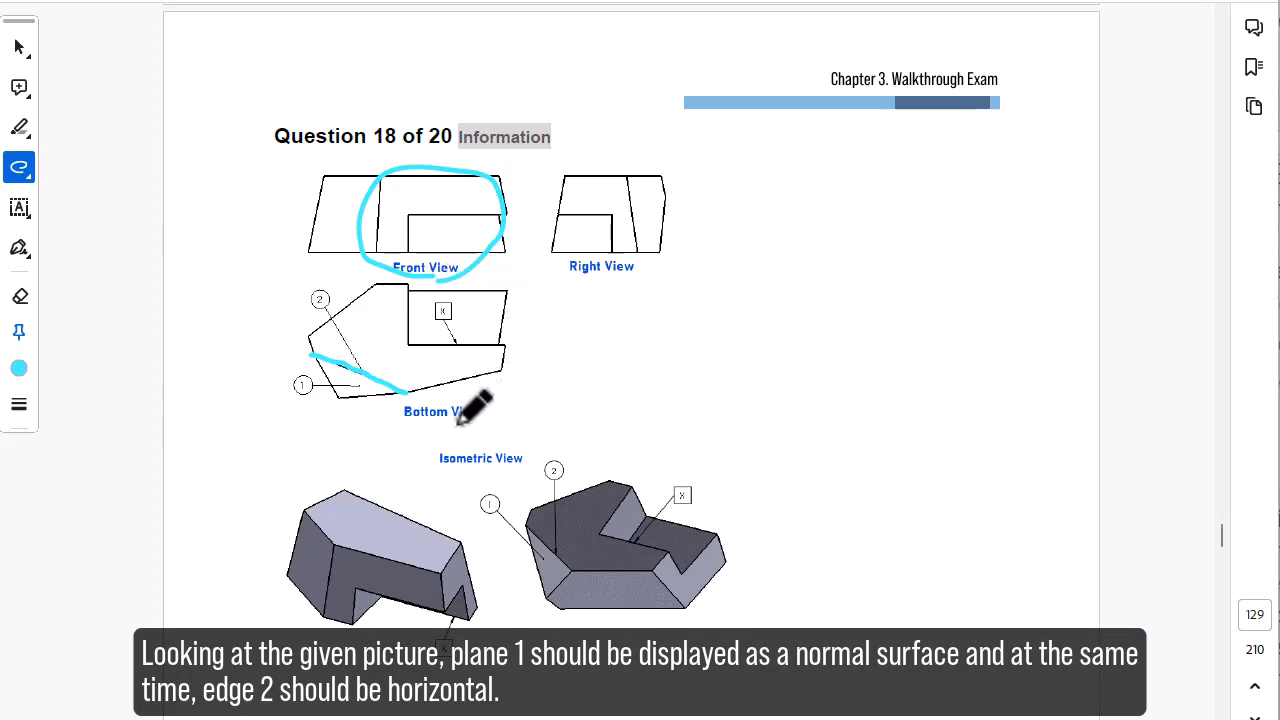
Circle the bottom view, outline triangular face 1 in View B-B, and circle its labels 1, 2 and XX
mouse_move(442, 431)
left_mouse_down()
mouse_move(390, 434)
mouse_move(344, 294)
mouse_move(508, 398)
mouse_move(454, 438)
left_mouse_up()
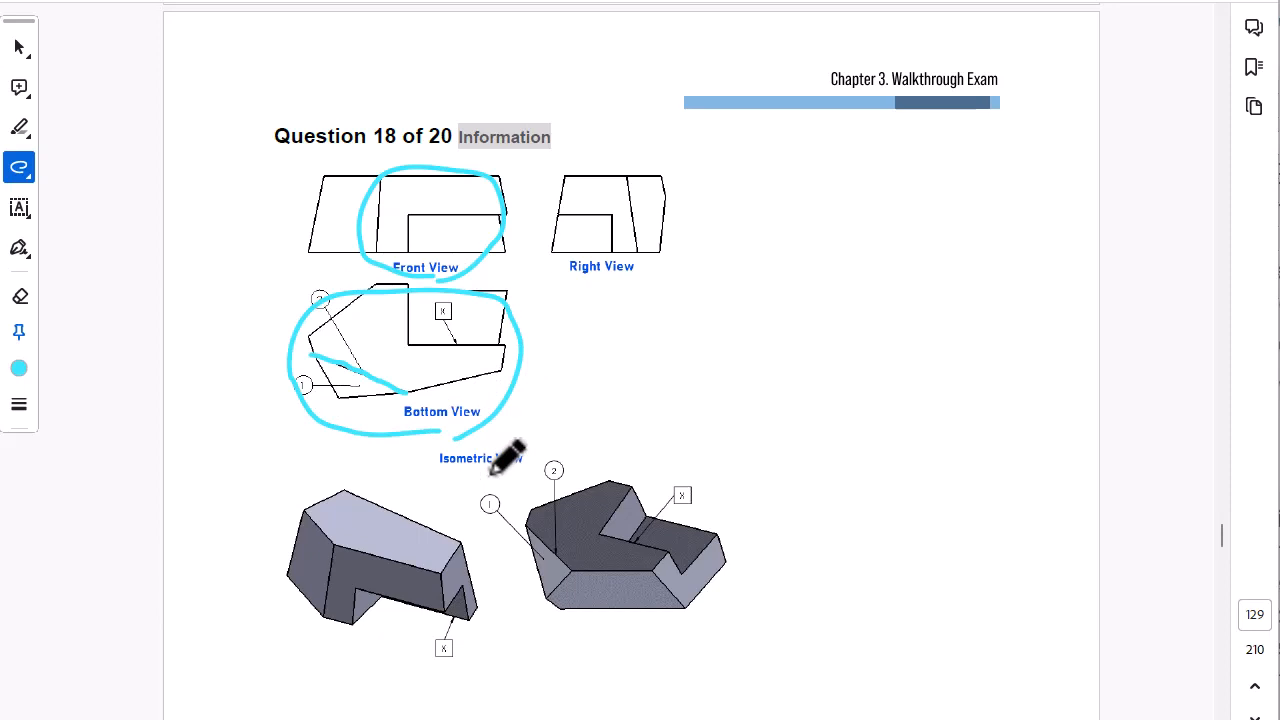
scroll(493, 470, "up", 1)
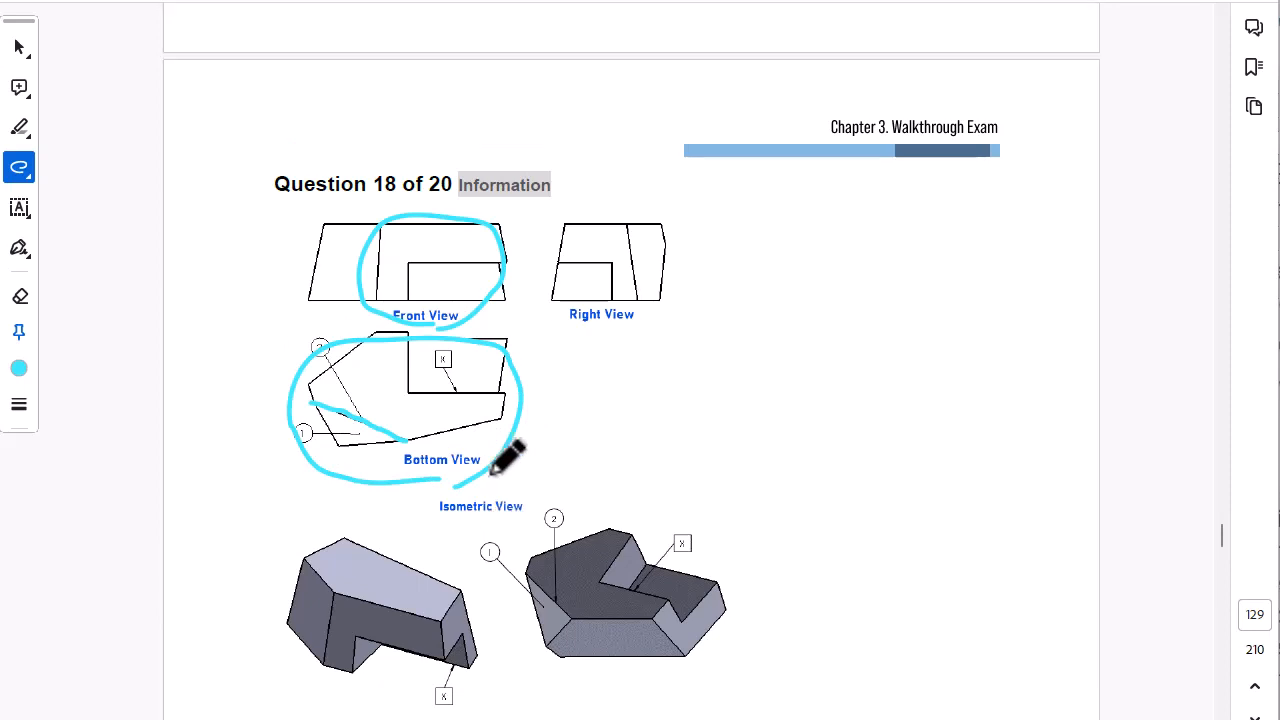
scroll(507, 457, "down", 4)
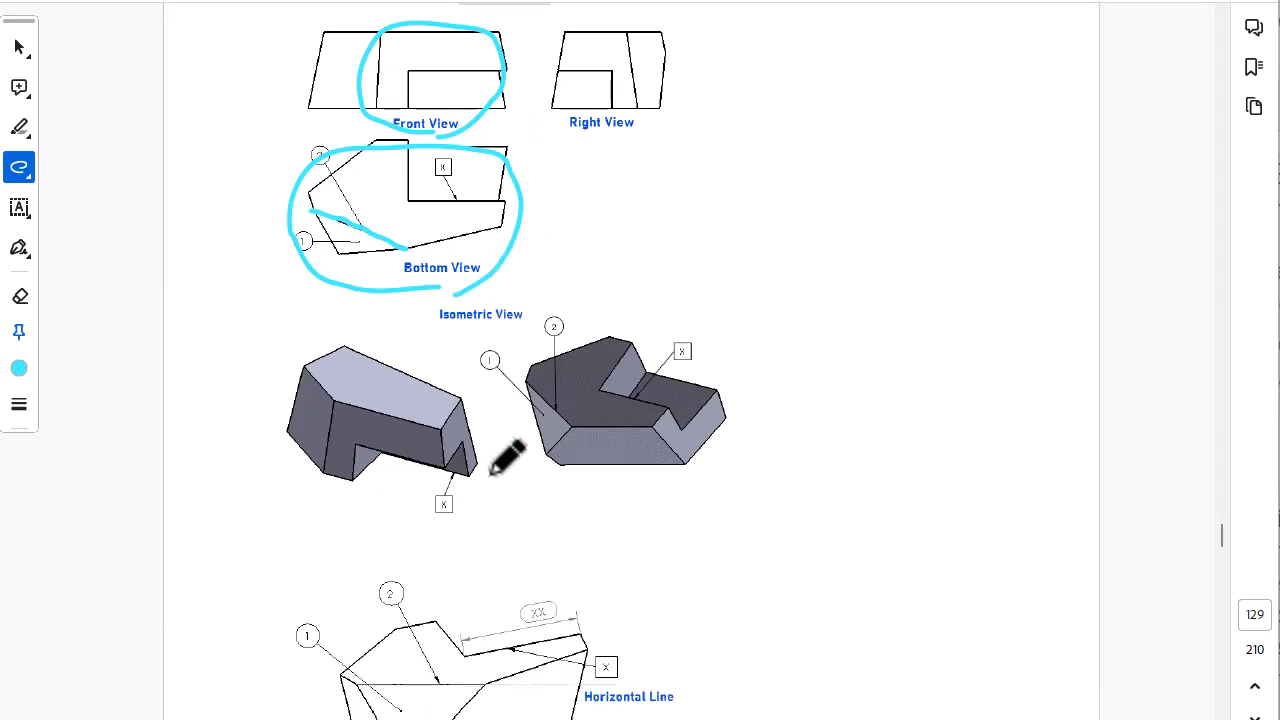
scroll(507, 457, "down", 4)
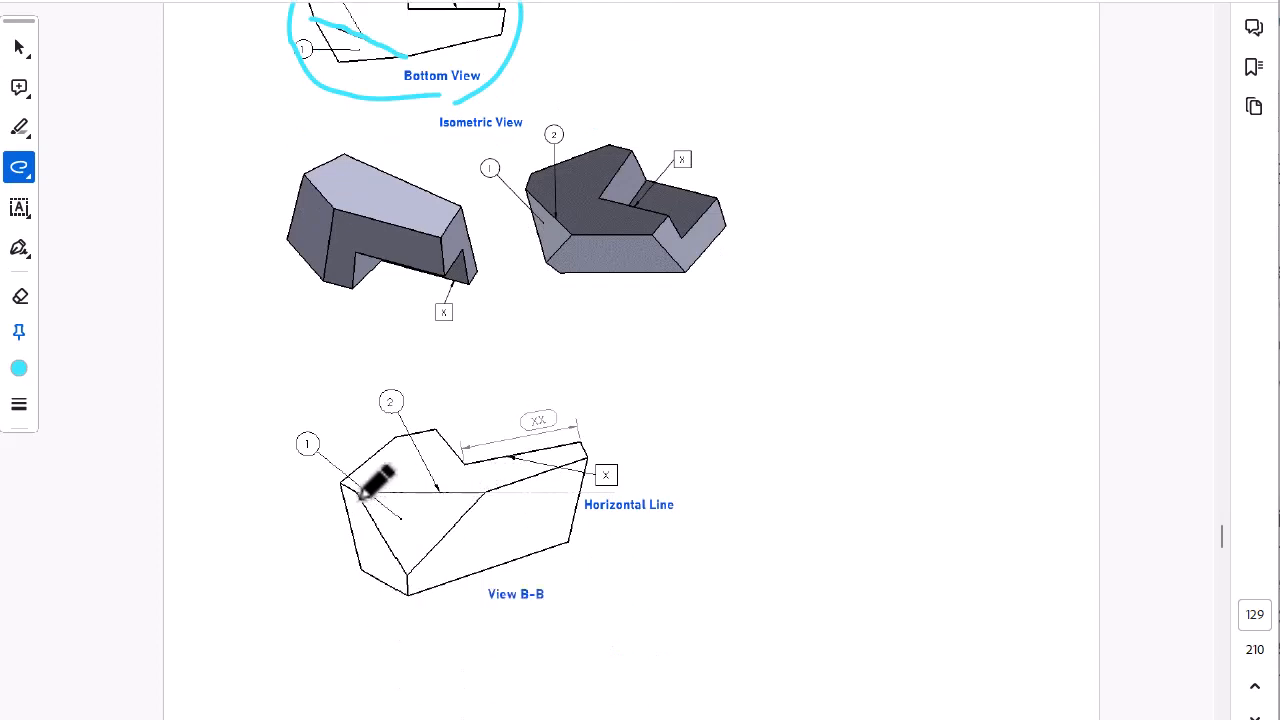
left_click_drag(360, 495, 482, 492)
left_click_drag(408, 575, 356, 494)
mouse_move(418, 437)
left_mouse_down()
mouse_move(348, 412)
mouse_move(408, 434)
left_mouse_up()
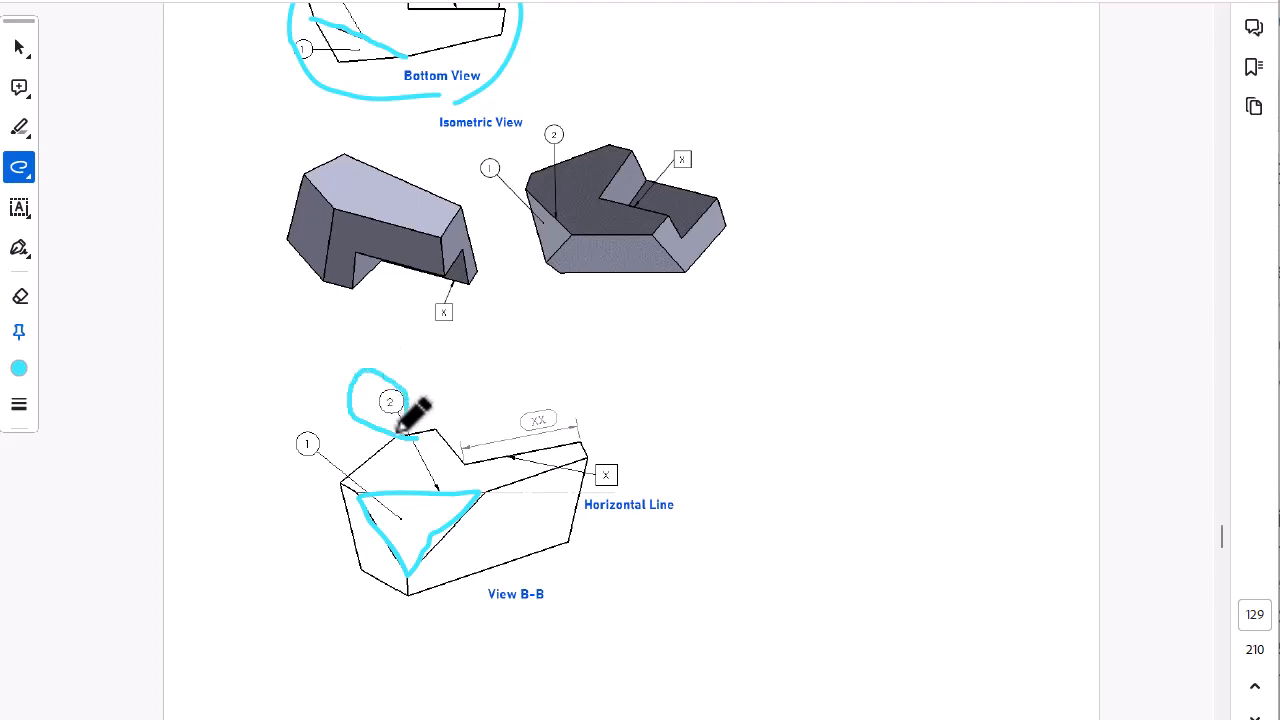
left_click_drag(316, 466, 332, 482)
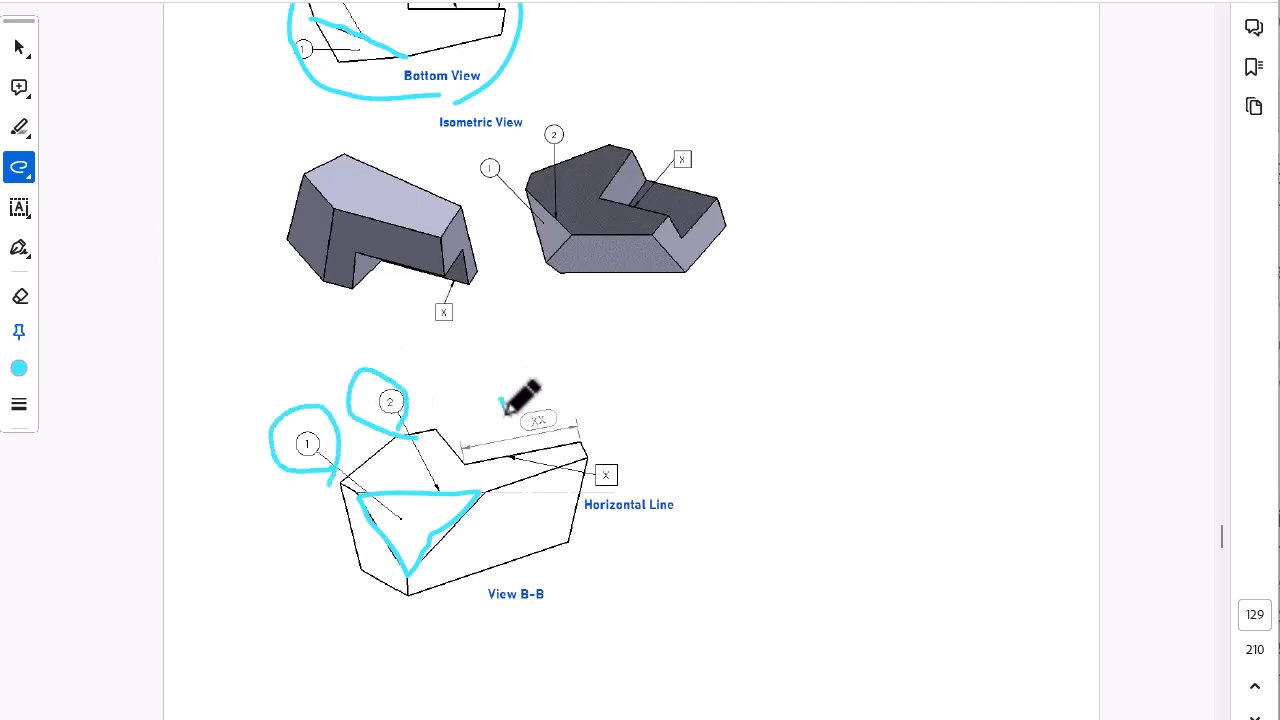
left_click_drag(503, 409, 537, 376)
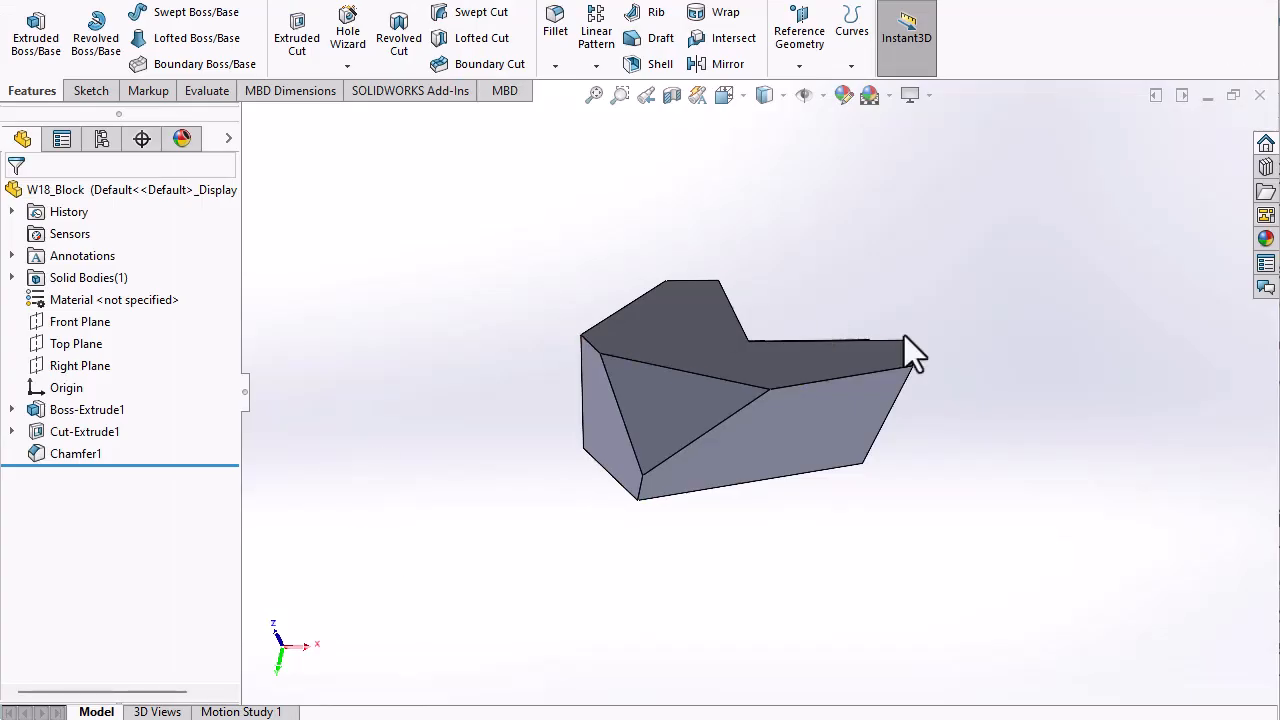
Switch to SOLIDWORKS and examine the W18_Block part and the views its drawing offers in the View Palette
middle_click_drag(857, 366, 543, 486)
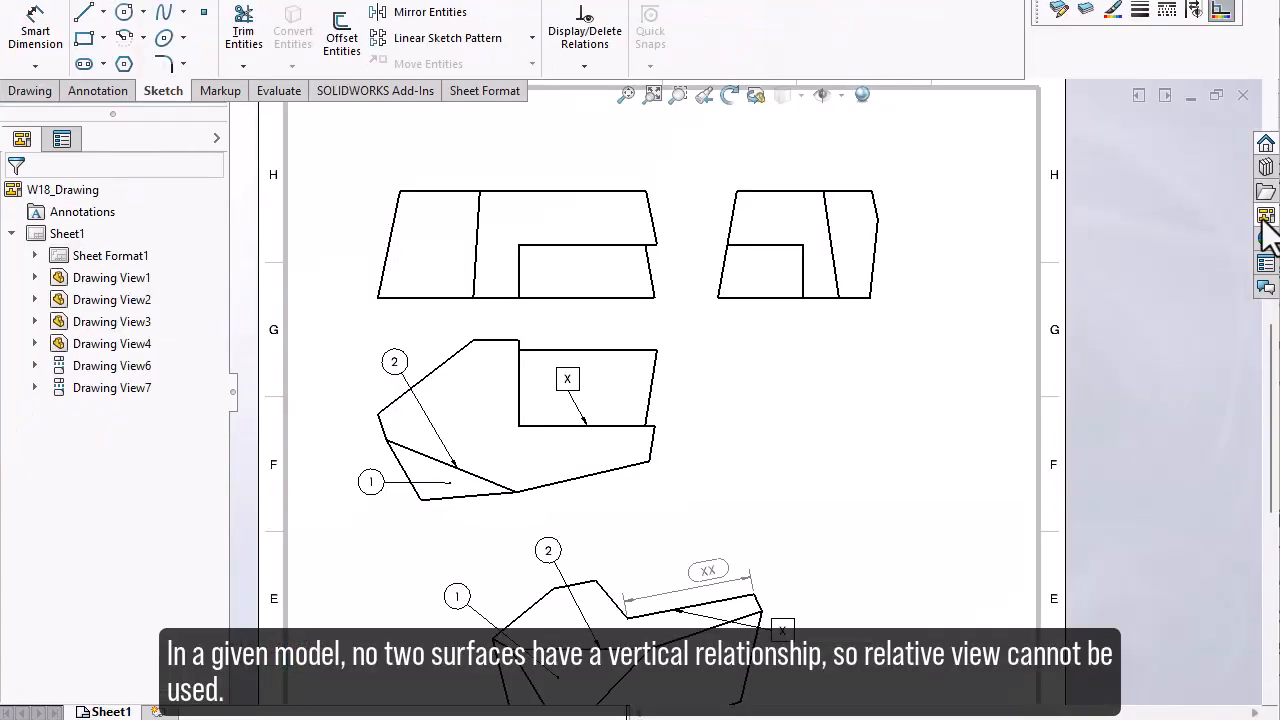
left_click(1264, 217)
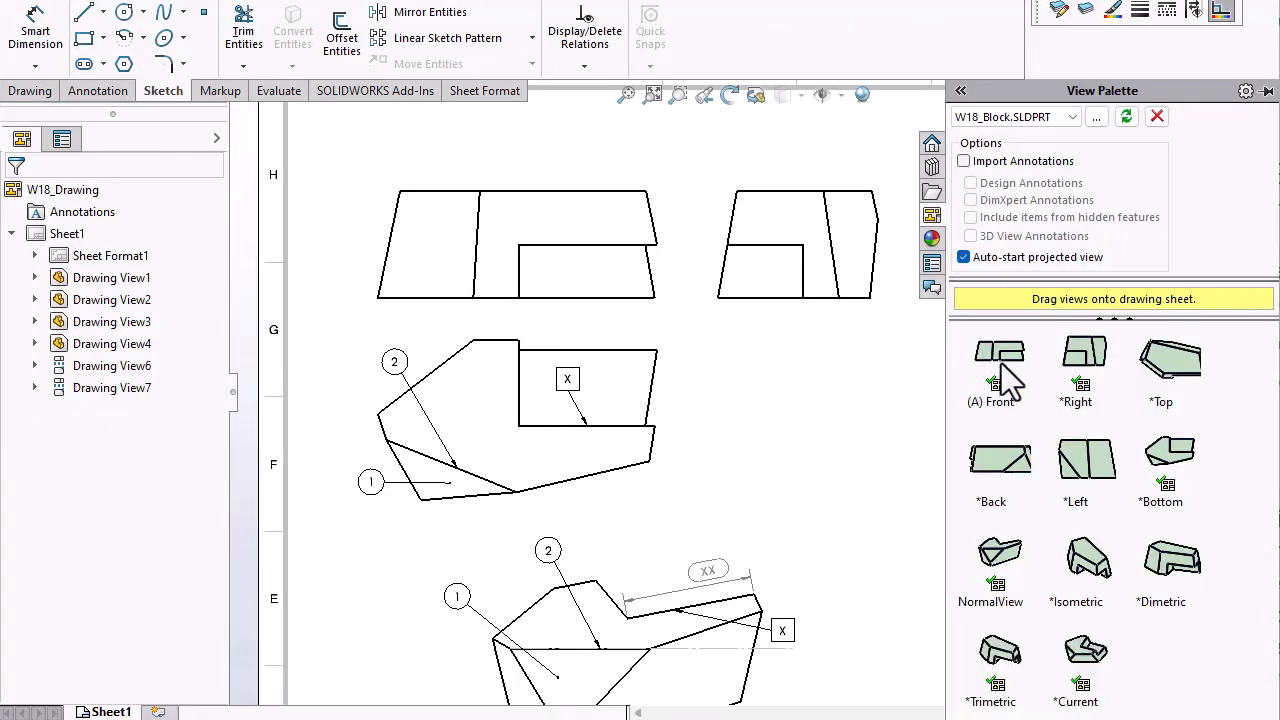
left_click_drag(975, 340, 1035, 425)
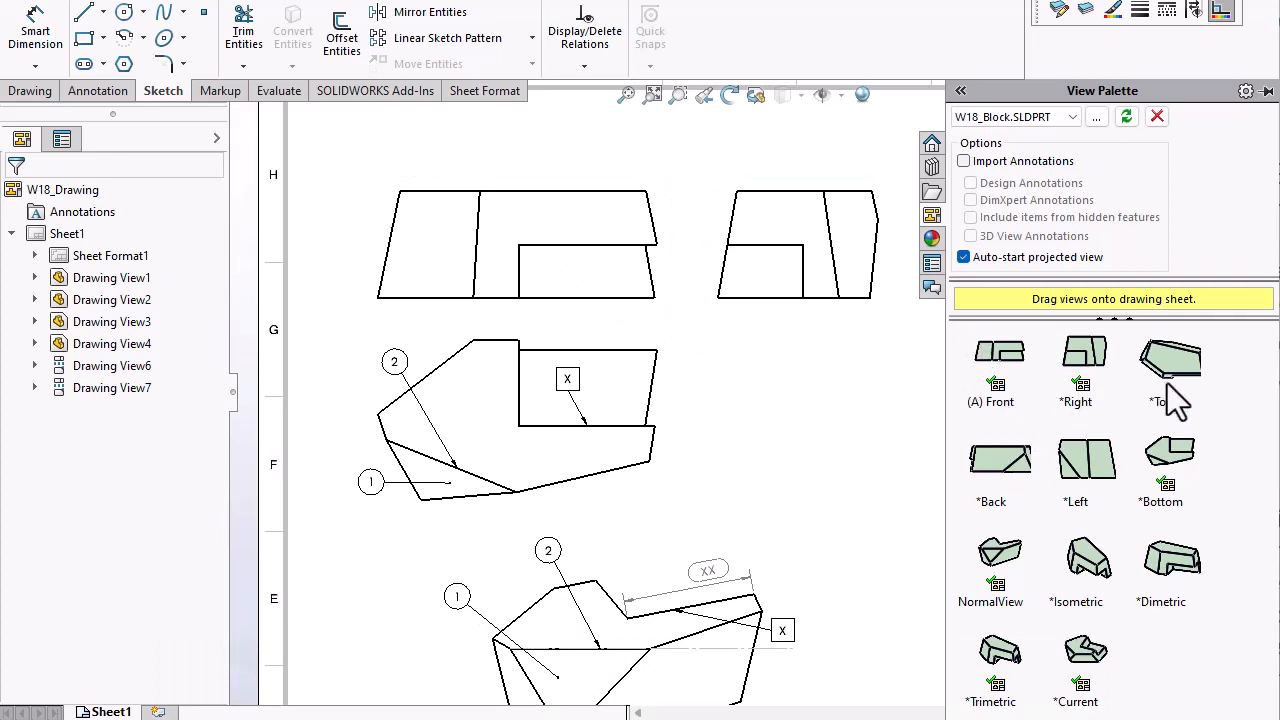
left_click_drag(1200, 470, 767, 503)
scroll(767, 503, "up", 2)
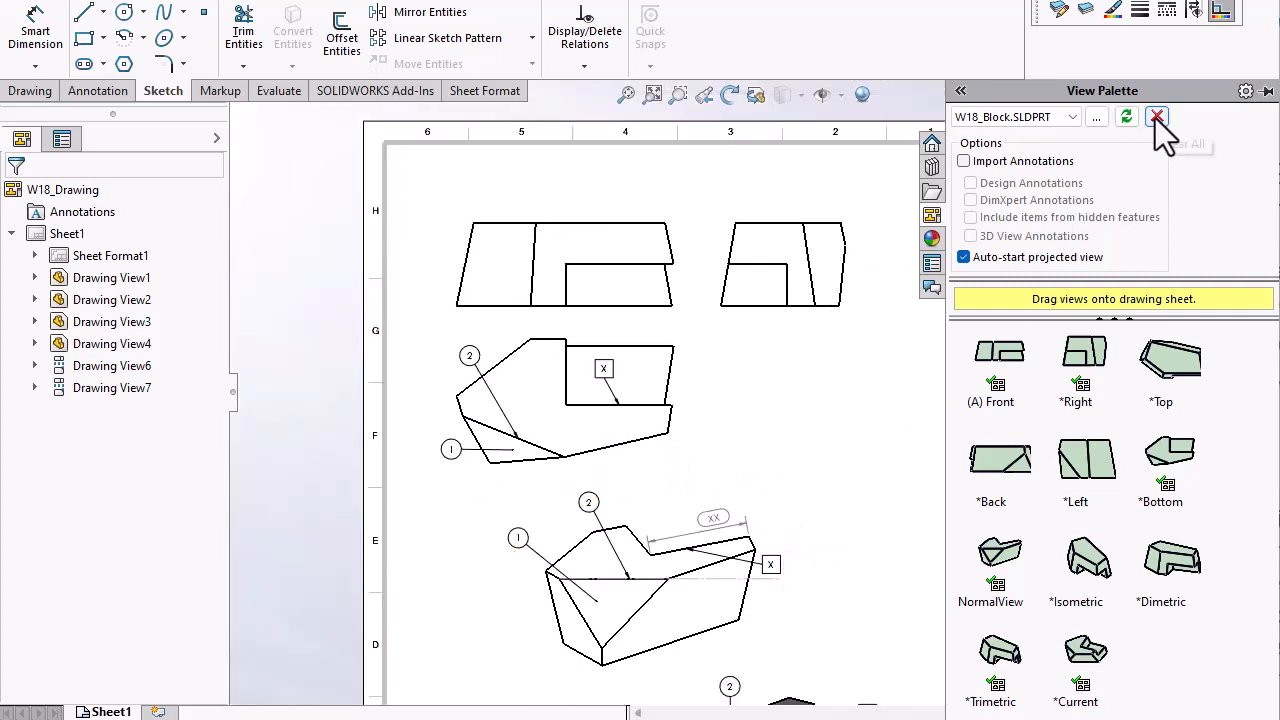
left_click(960, 91)
scroll(705, 575, "down", 3)
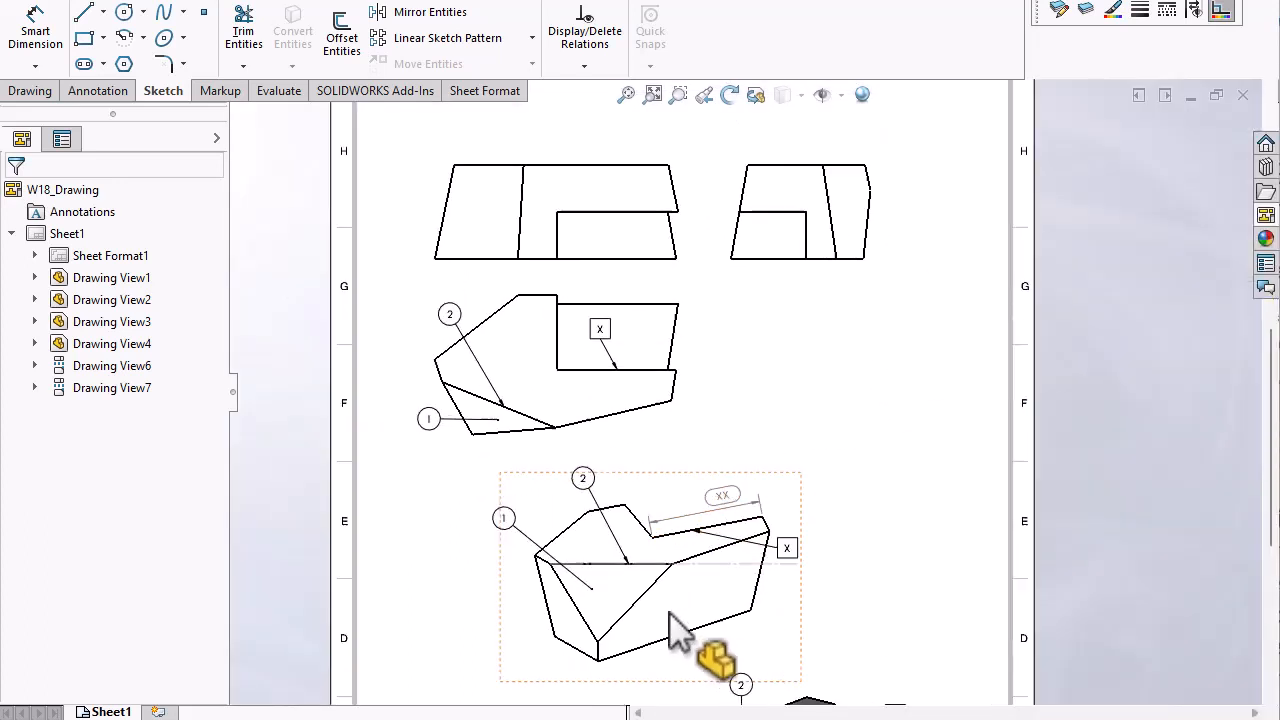
middle_click_drag(857, 600, 845, 390)
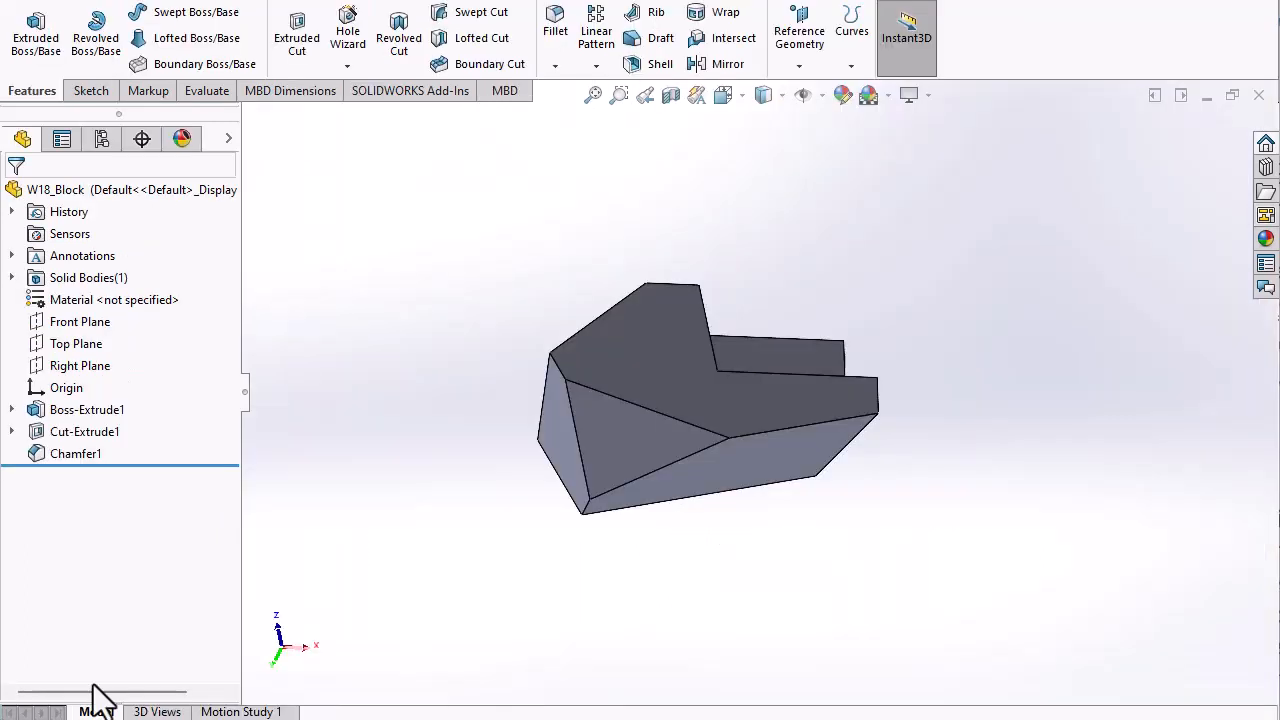
Orient the W18_Block part normal to triangular chamfer face 1, using the neighbouring face that shares edge 2 to make that edge horizontal
middle_click_drag(556, 427, 643, 423)
middle_click_drag(849, 429, 834, 500)
scroll(734, 451, "up", 3)
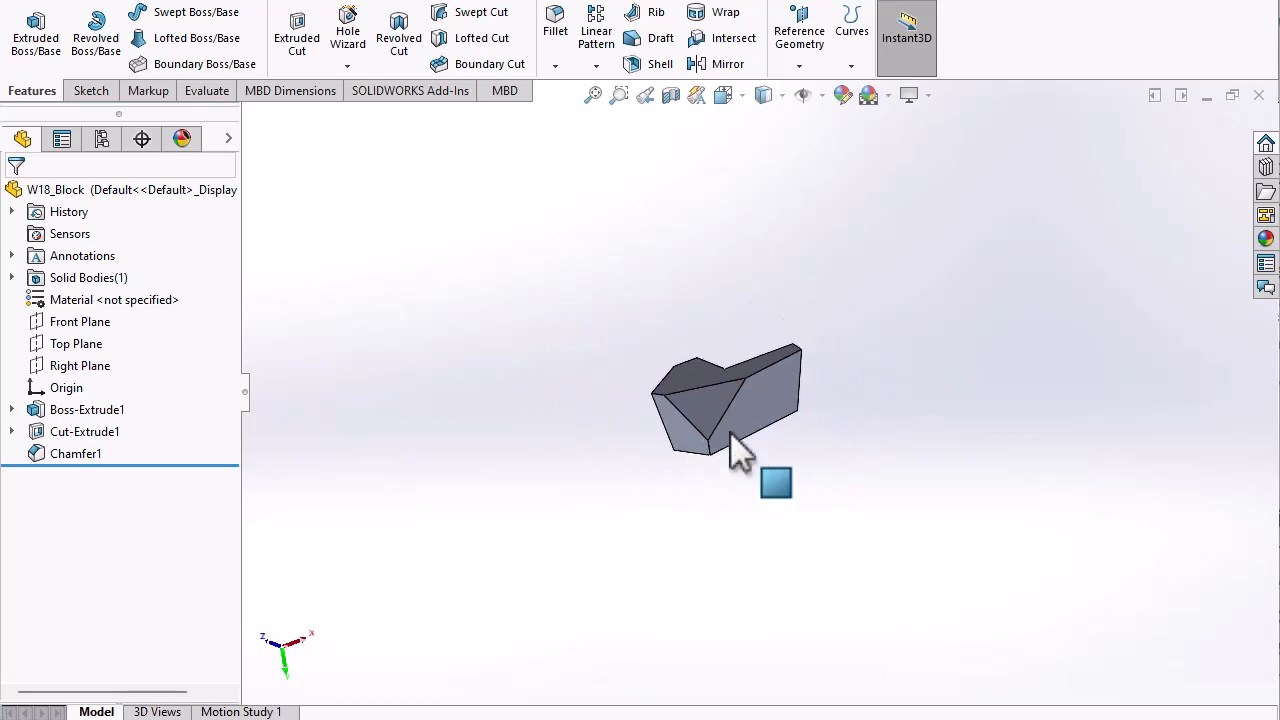
scroll(730, 432, "down", 5)
left_click(668, 325)
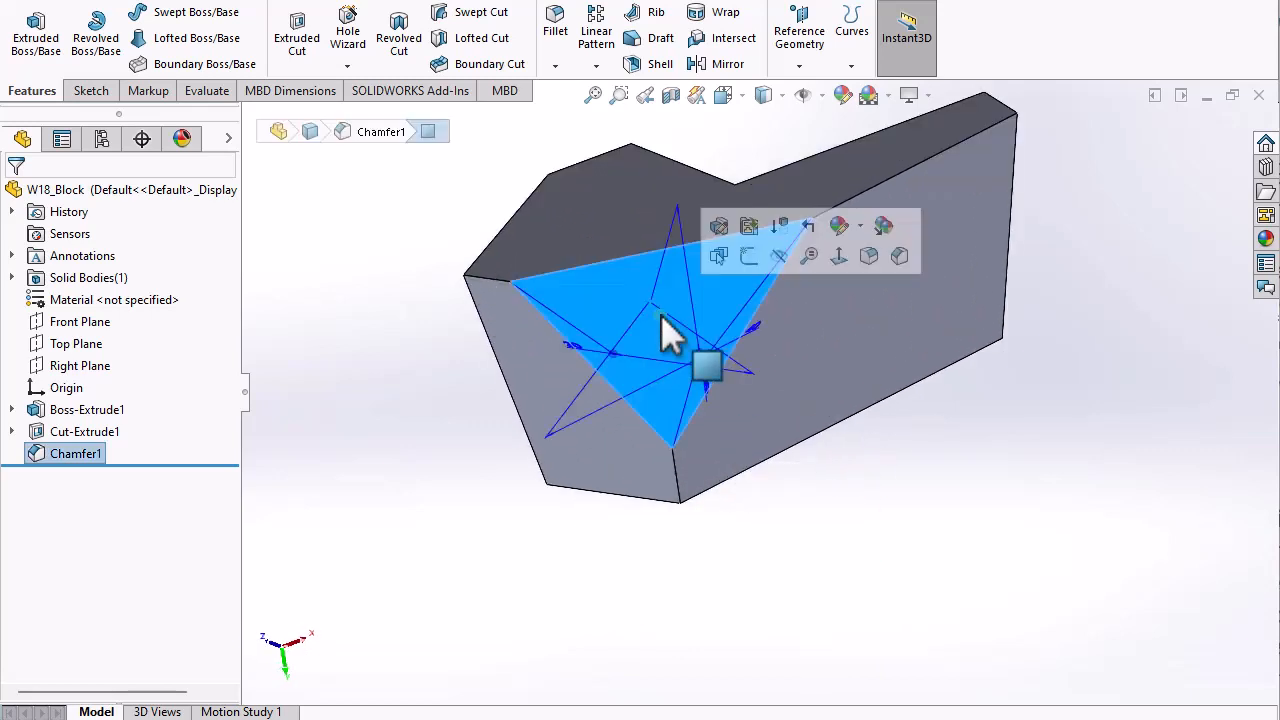
left_click(614, 218, "ctrl")
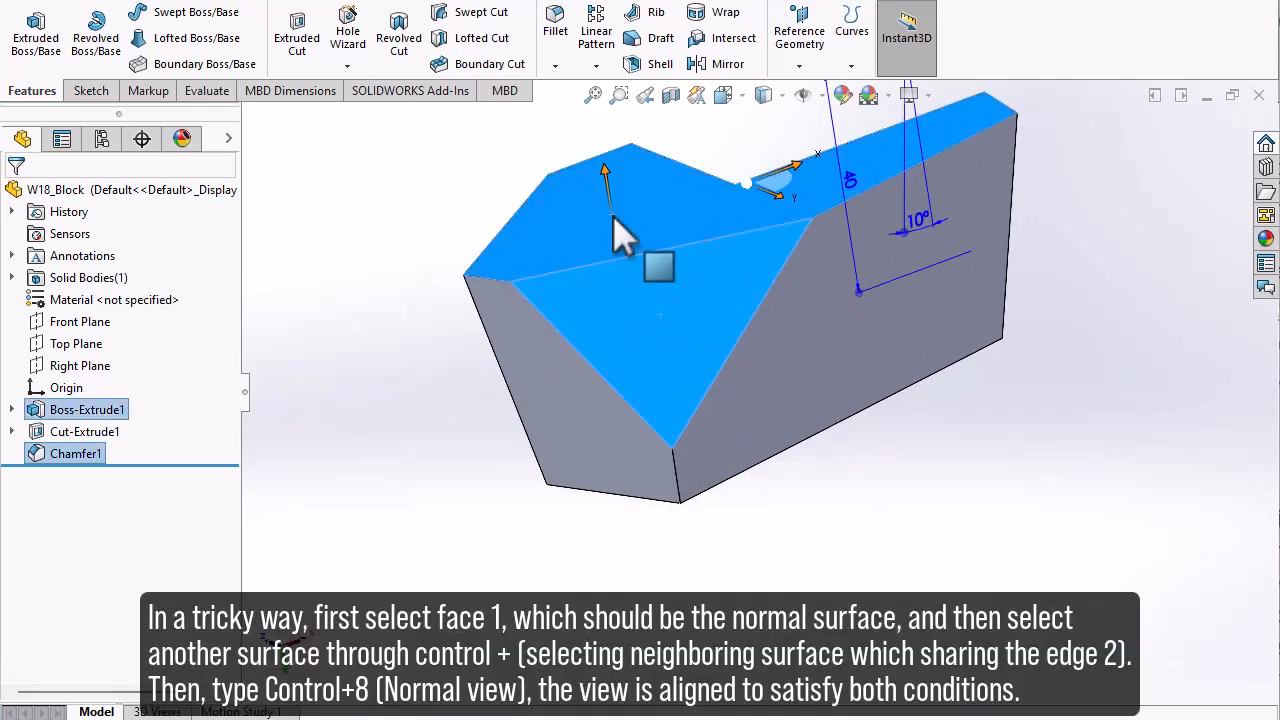
middle_click_drag(806, 409, 786, 434, "ctrl")
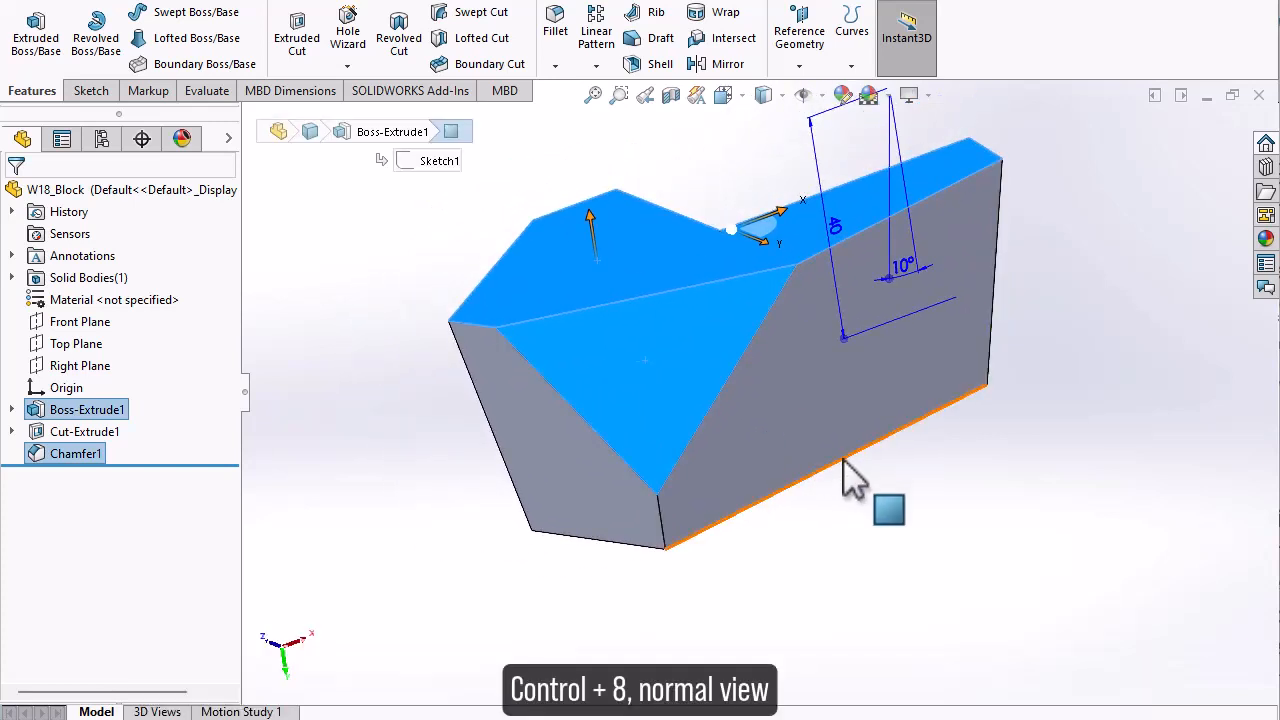
key("ctrl+8")
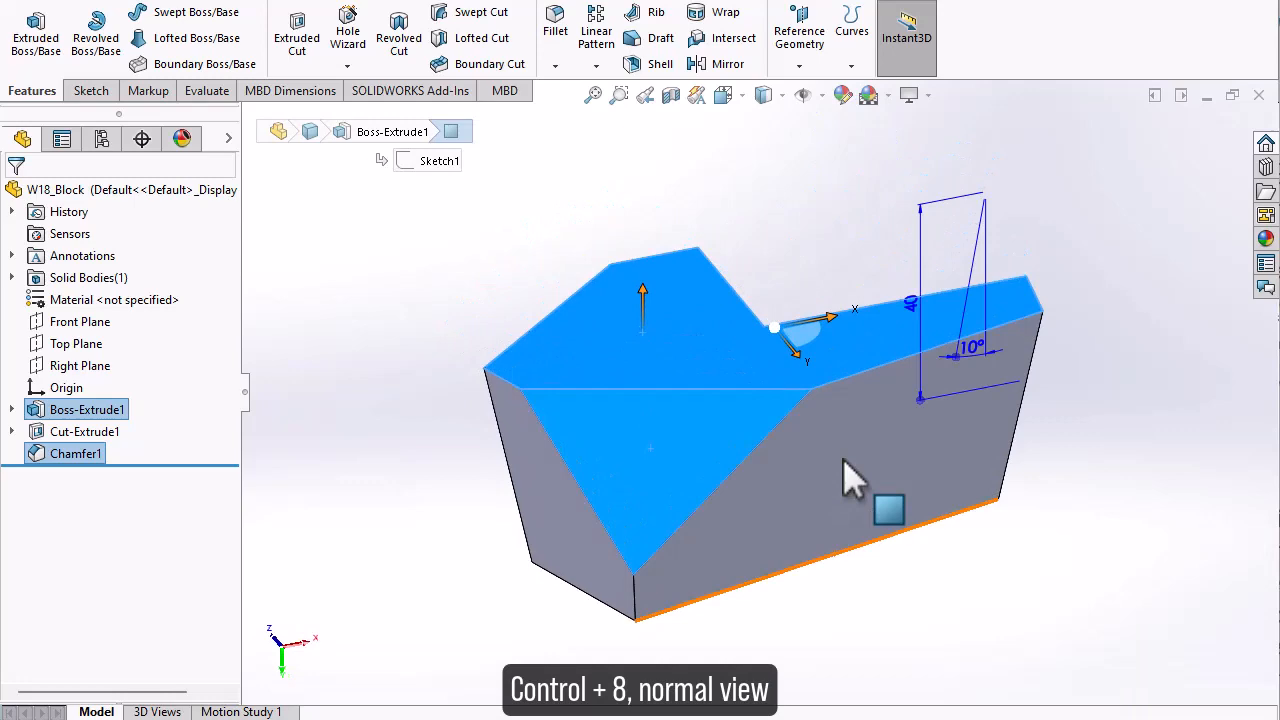
Save the current model orientation as a named view called Q18 View
left_click(715, 97)
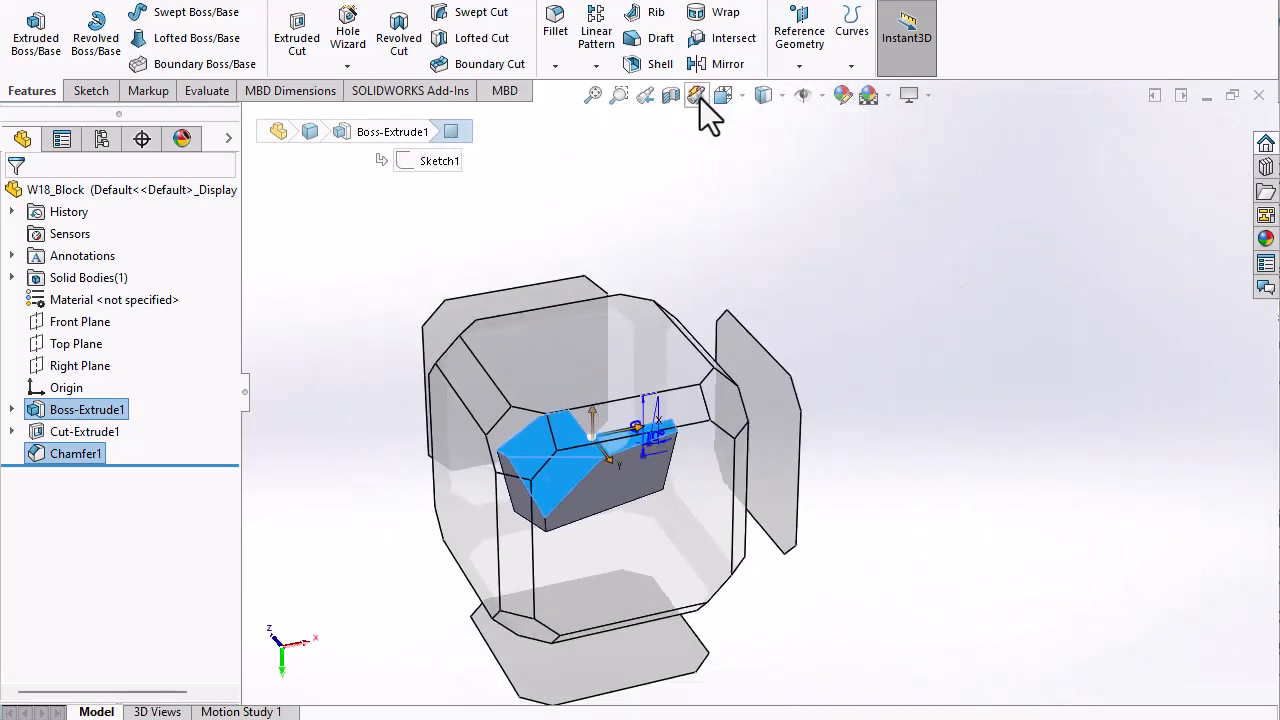
left_click(741, 97)
left_click(798, 122)
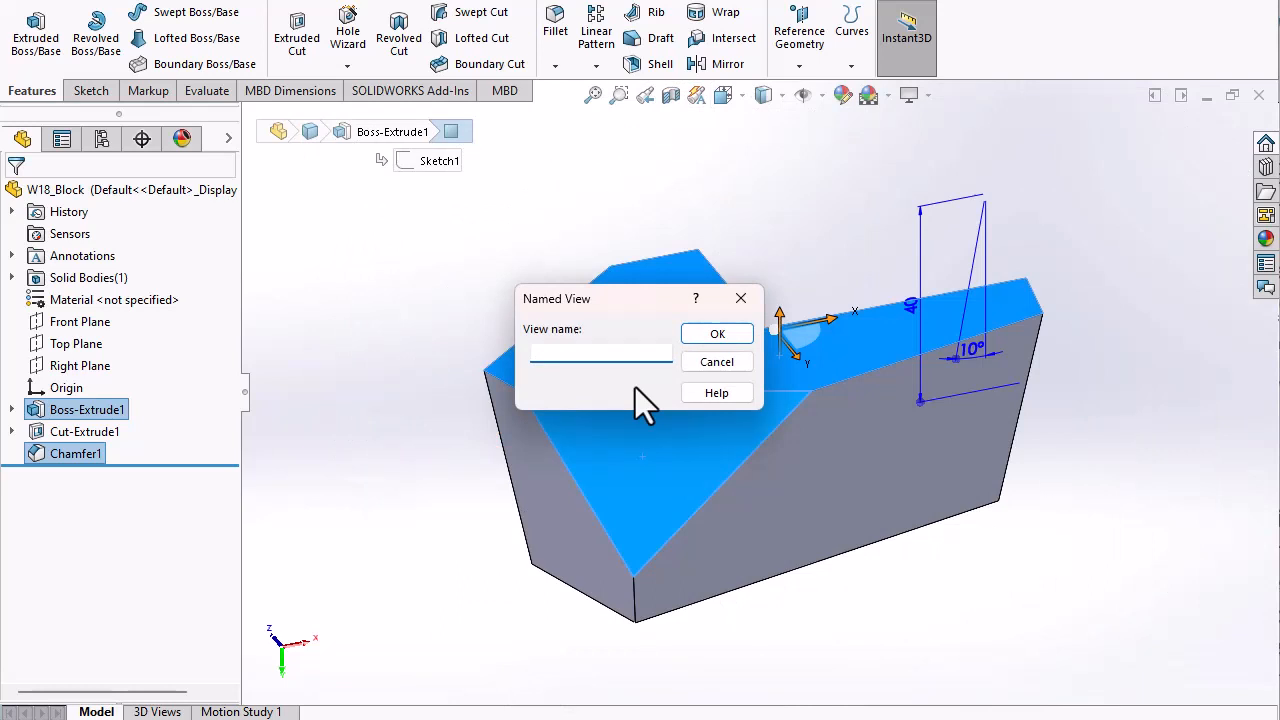
type("Q")
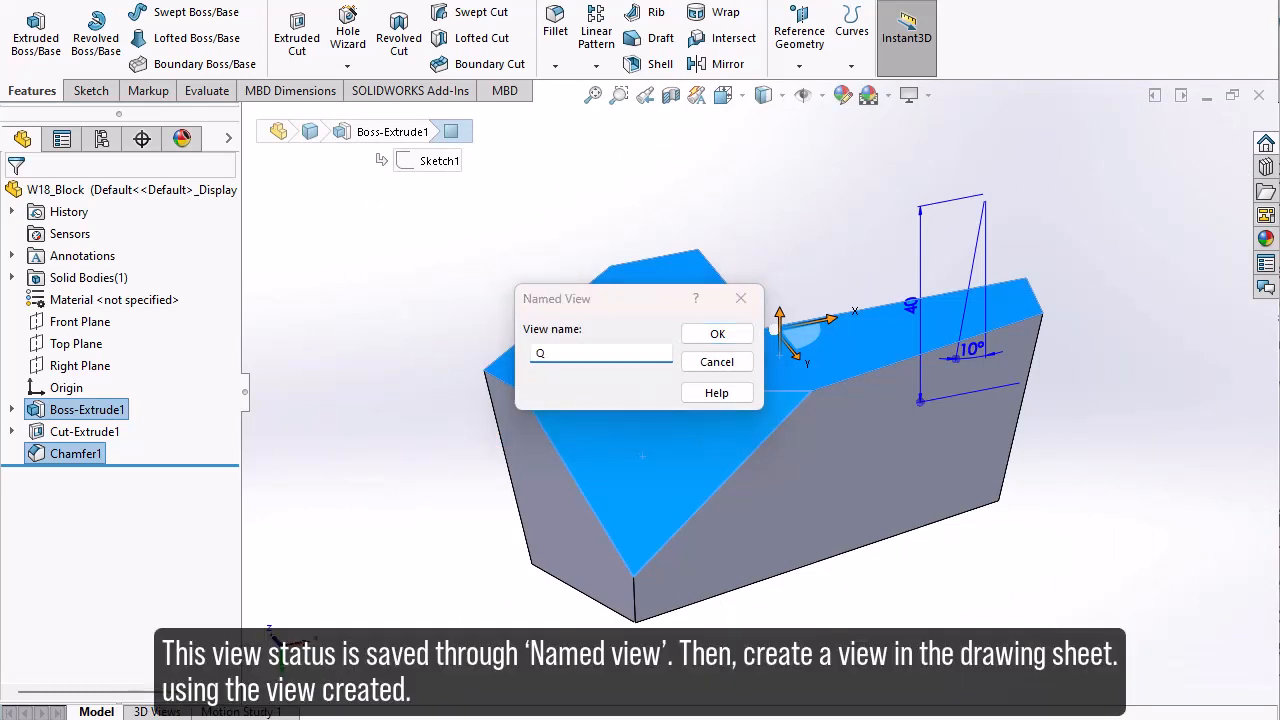
left_click(548, 354)
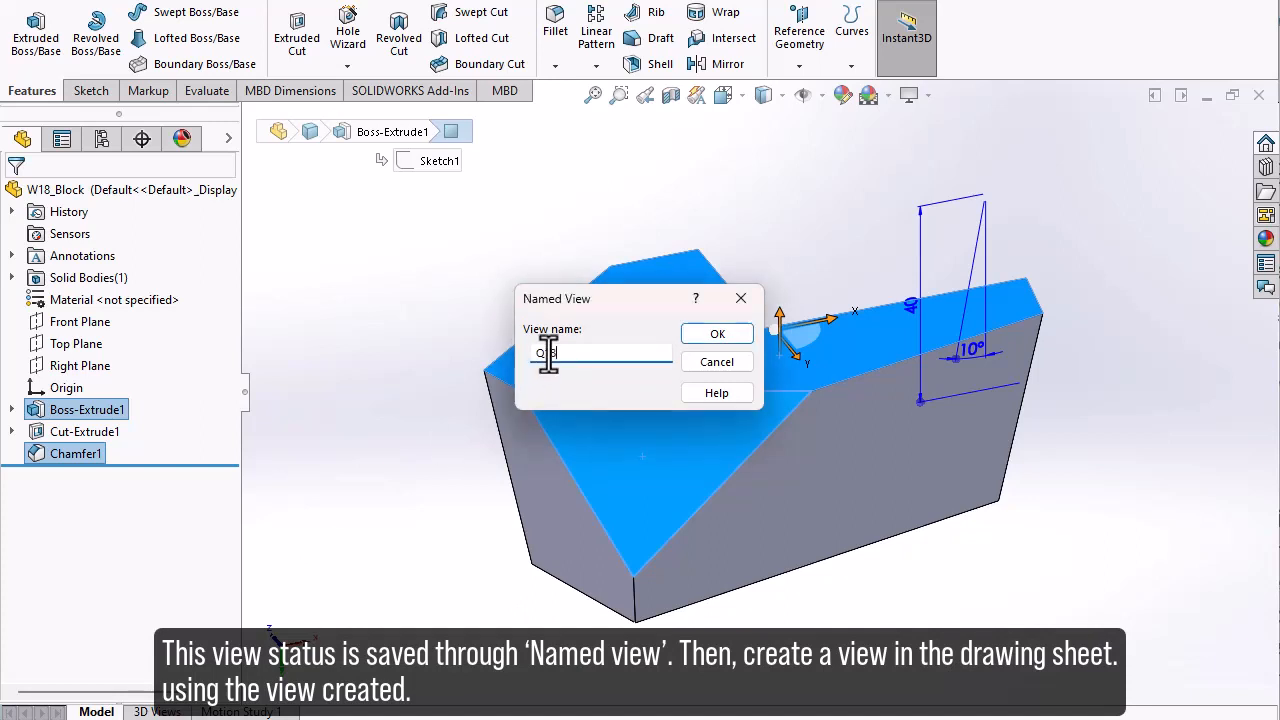
type("B View")
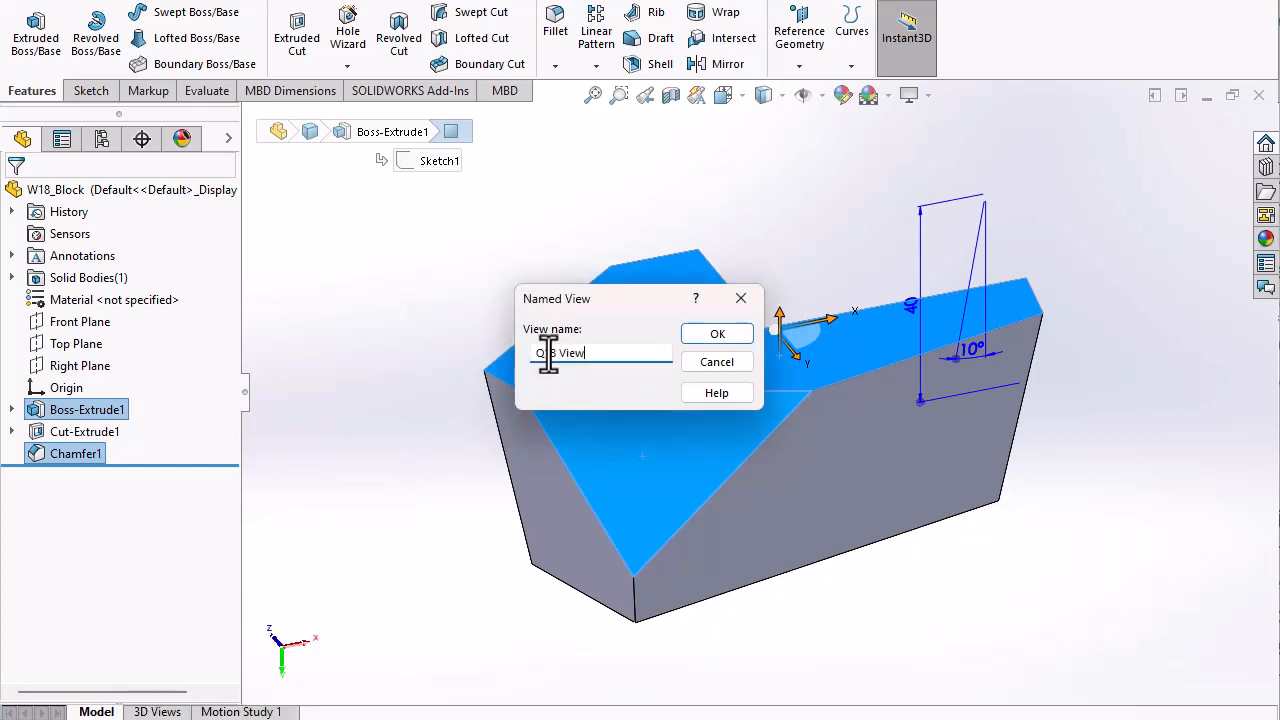
key("Return")
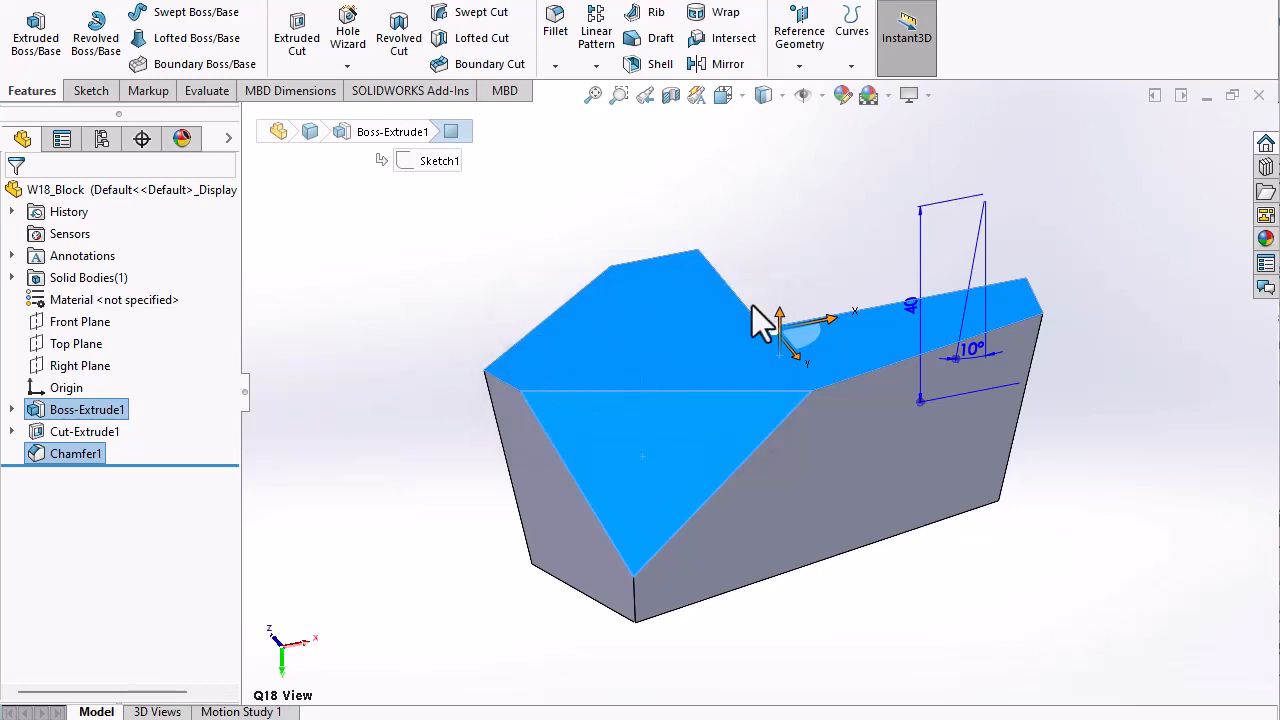
Place the part's Q18 View on the W18_Drawing sheet, in the free space beside the existing view with the XX dimension
scroll(760, 315, "down", 2)
scroll(752, 305, "up", 2)
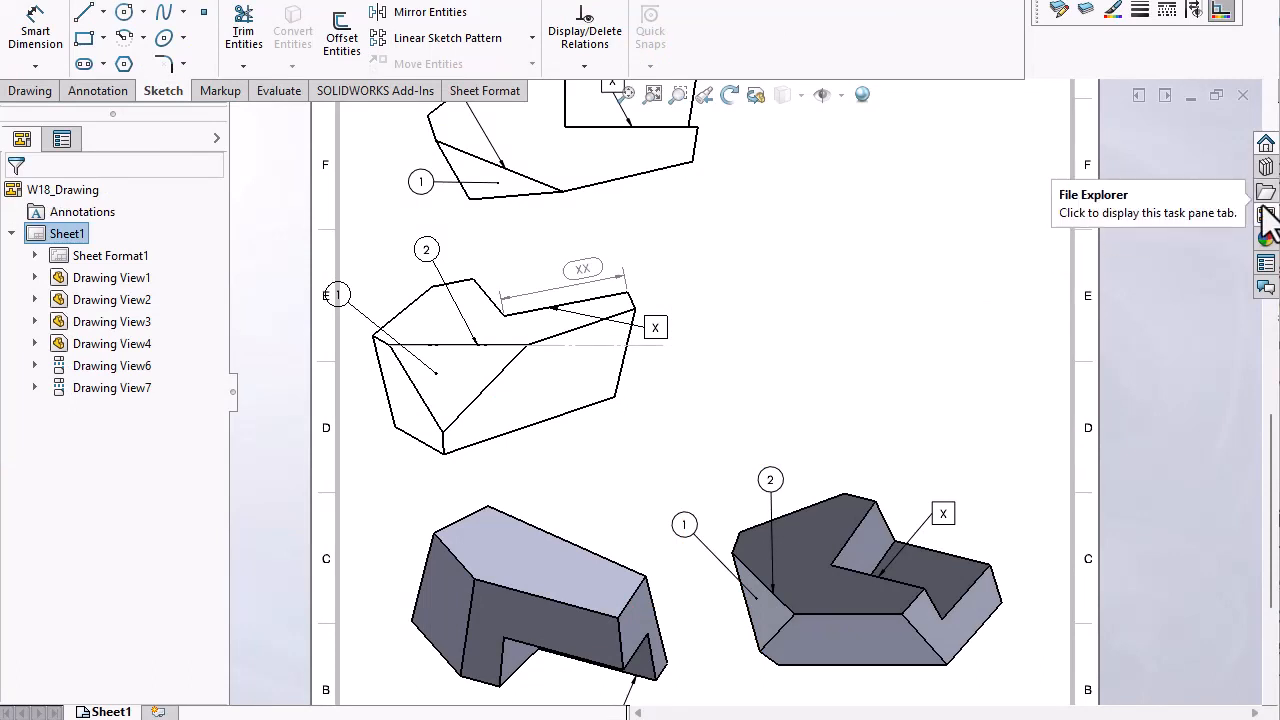
left_click(1266, 215)
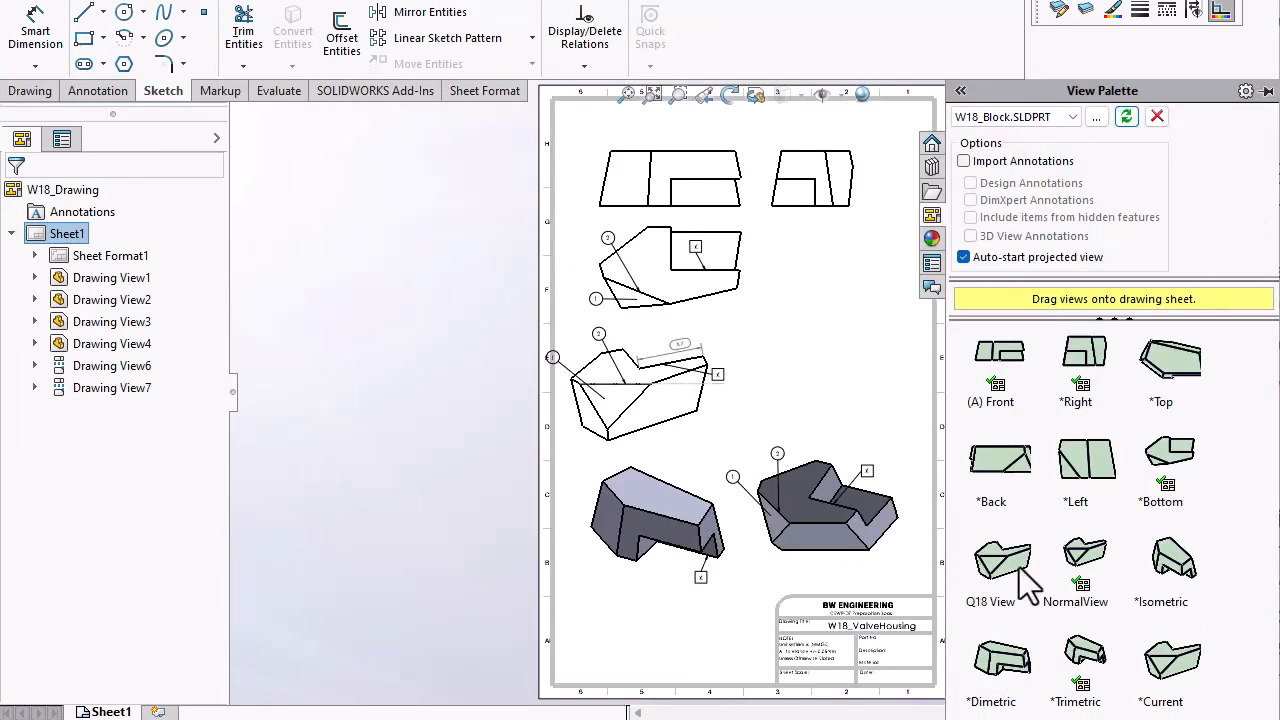
left_click(1020, 570)
mouse_move(1008, 578)
left_mouse_down()
mouse_move(957, 422)
mouse_move(653, 411)
mouse_move(848, 412)
mouse_move(880, 393)
left_mouse_up()
scroll(880, 393, "down", 5)
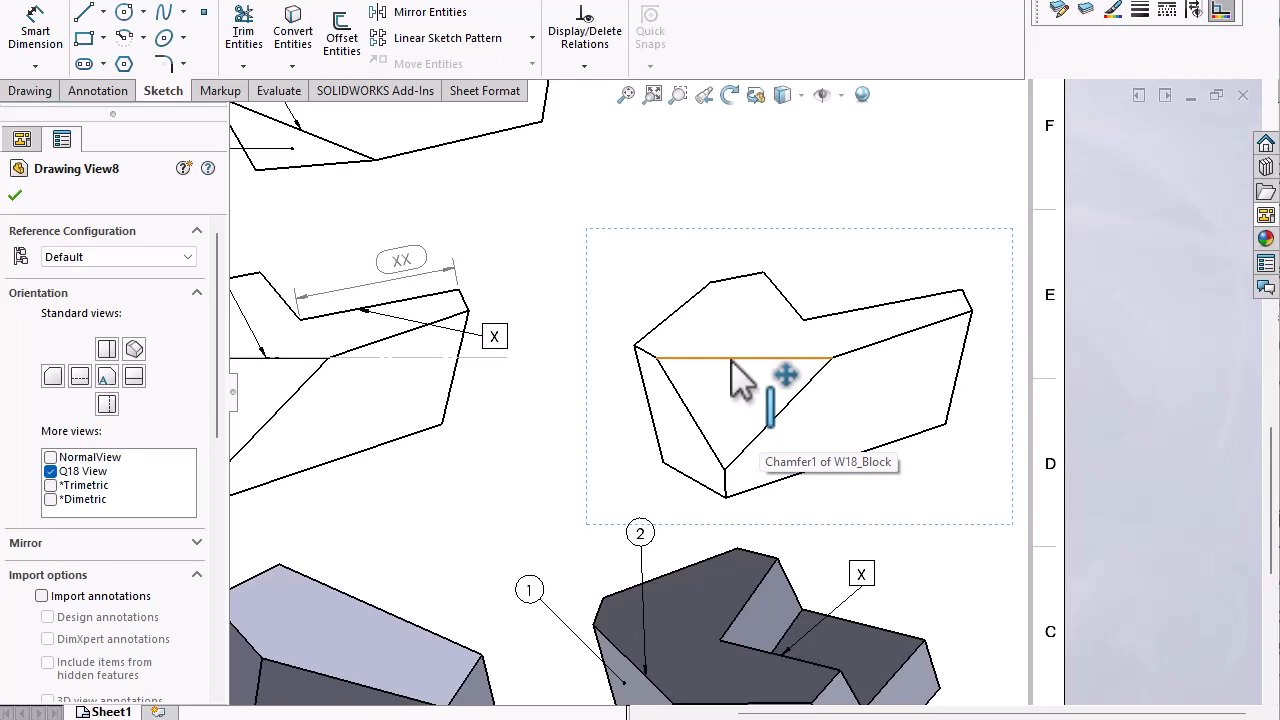
Set the dimension type of the newly placed Q18 View to Projected
left_click(732, 363)
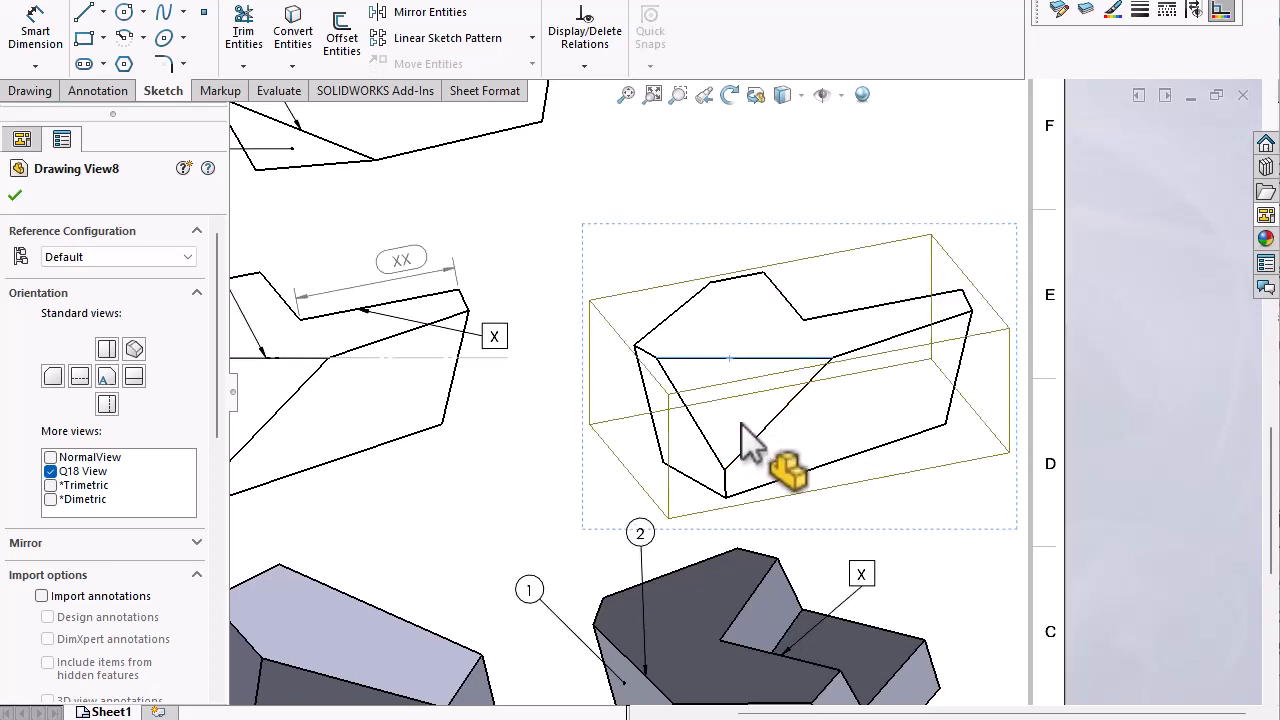
left_click(505, 472)
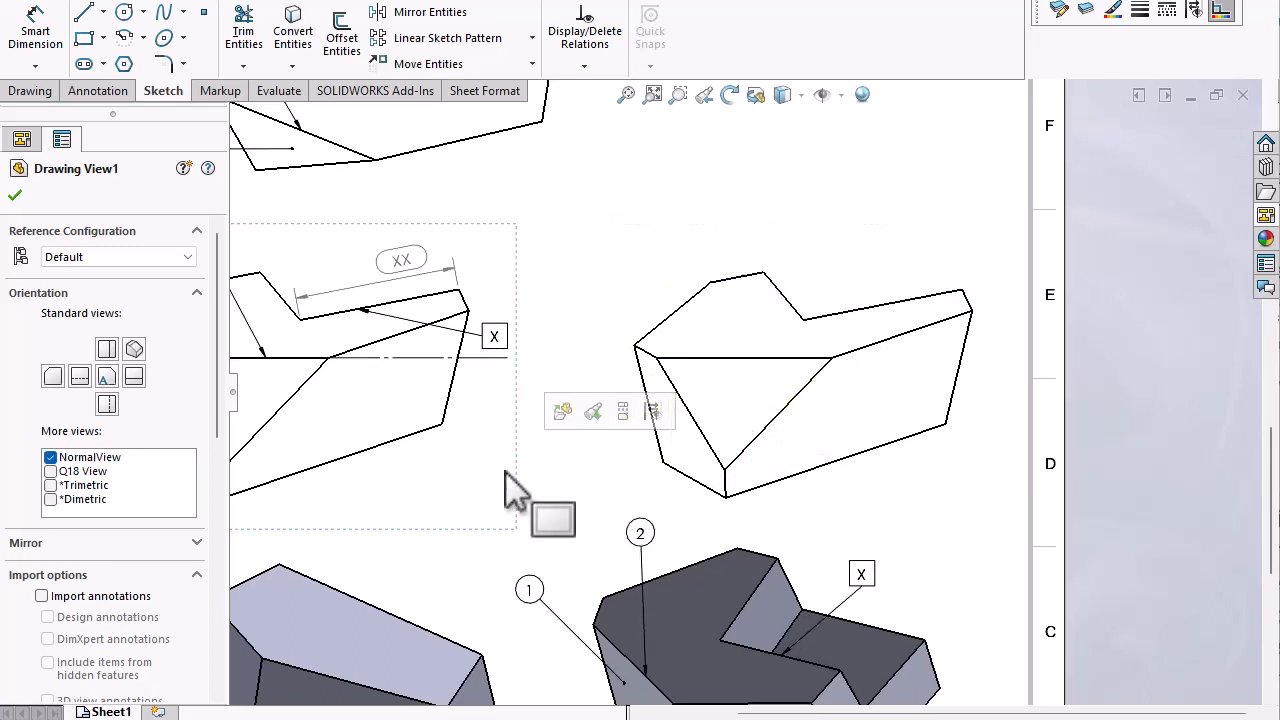
left_click(677, 248)
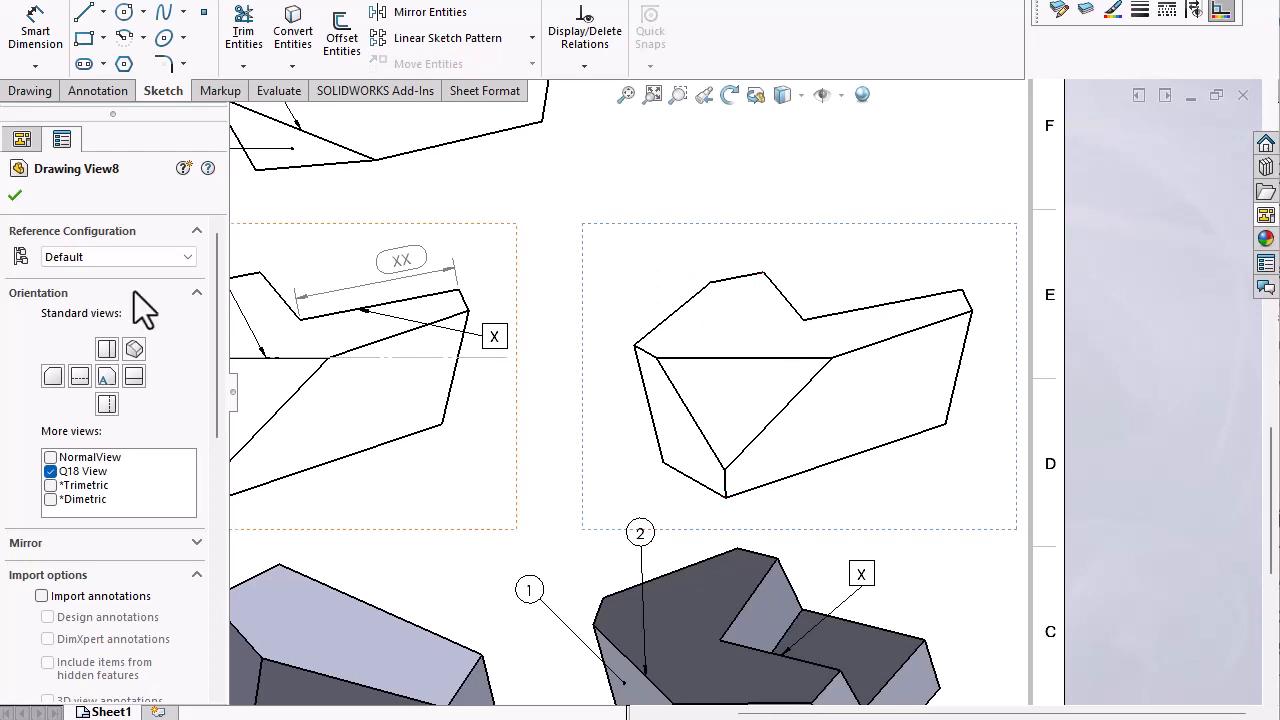
scroll(147, 548, "down", 3)
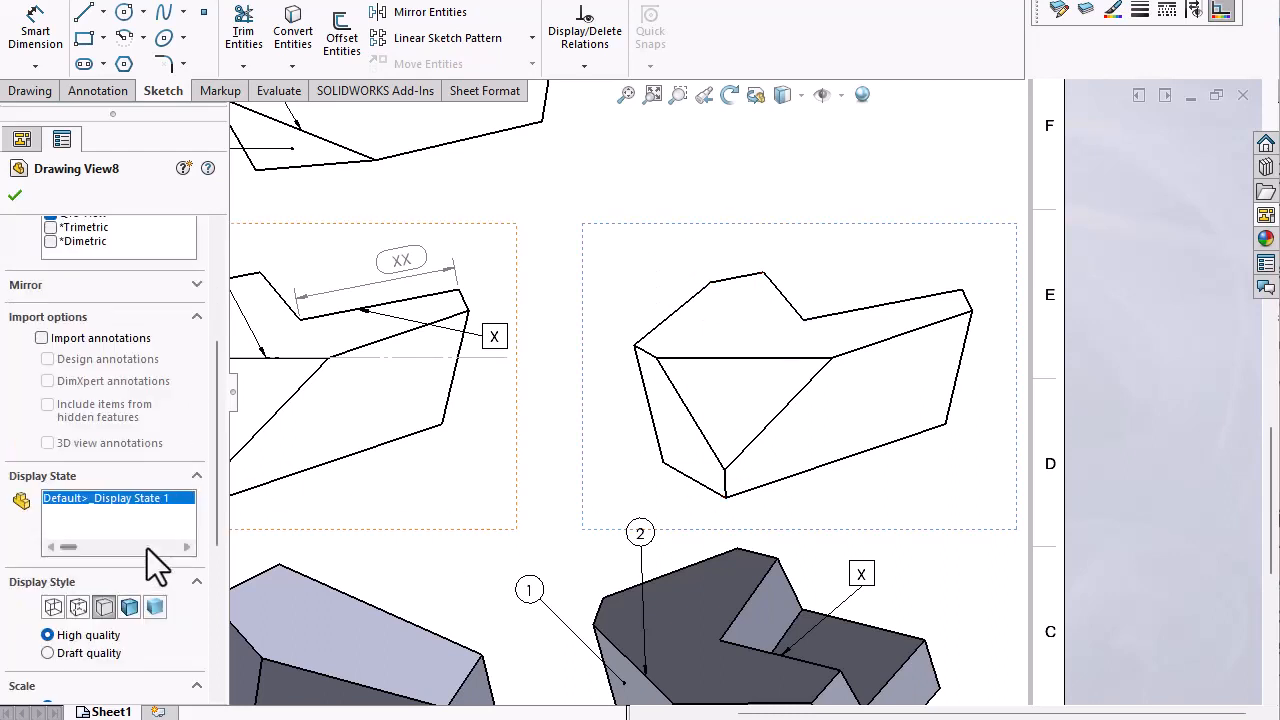
scroll(140, 447, "up", 2)
scroll(172, 420, "up", 2)
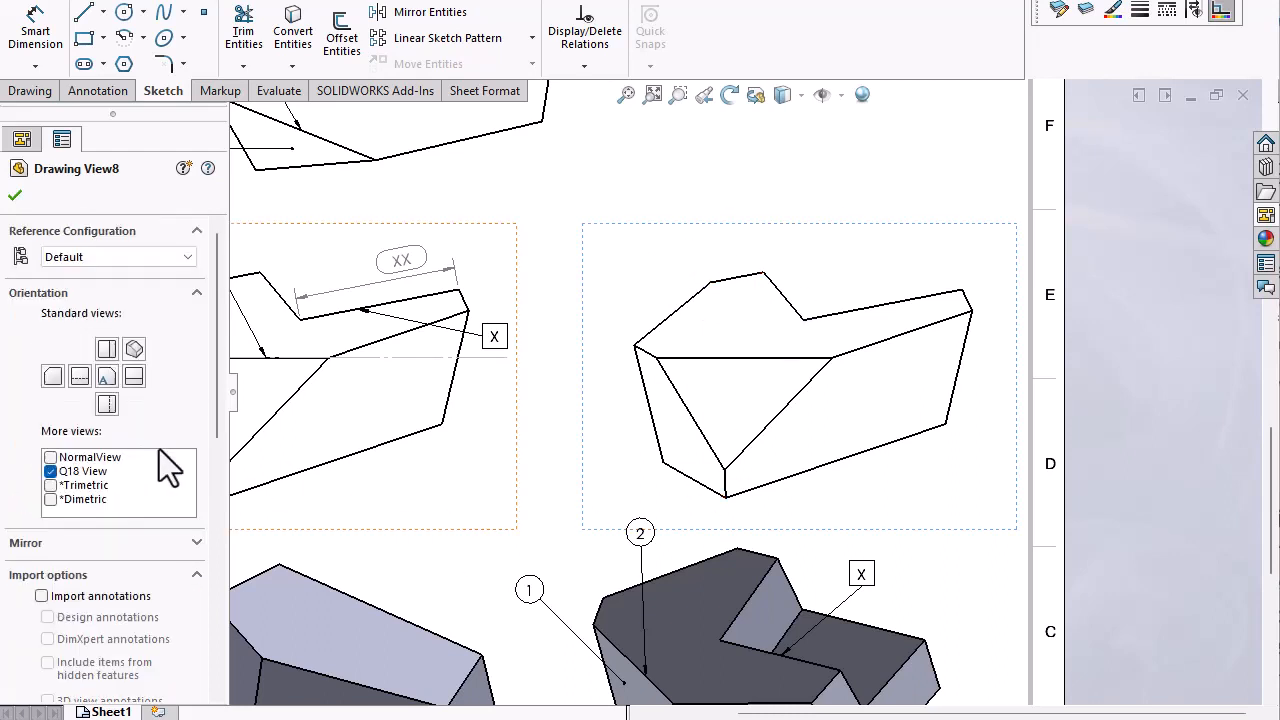
scroll(166, 457, "down", 5)
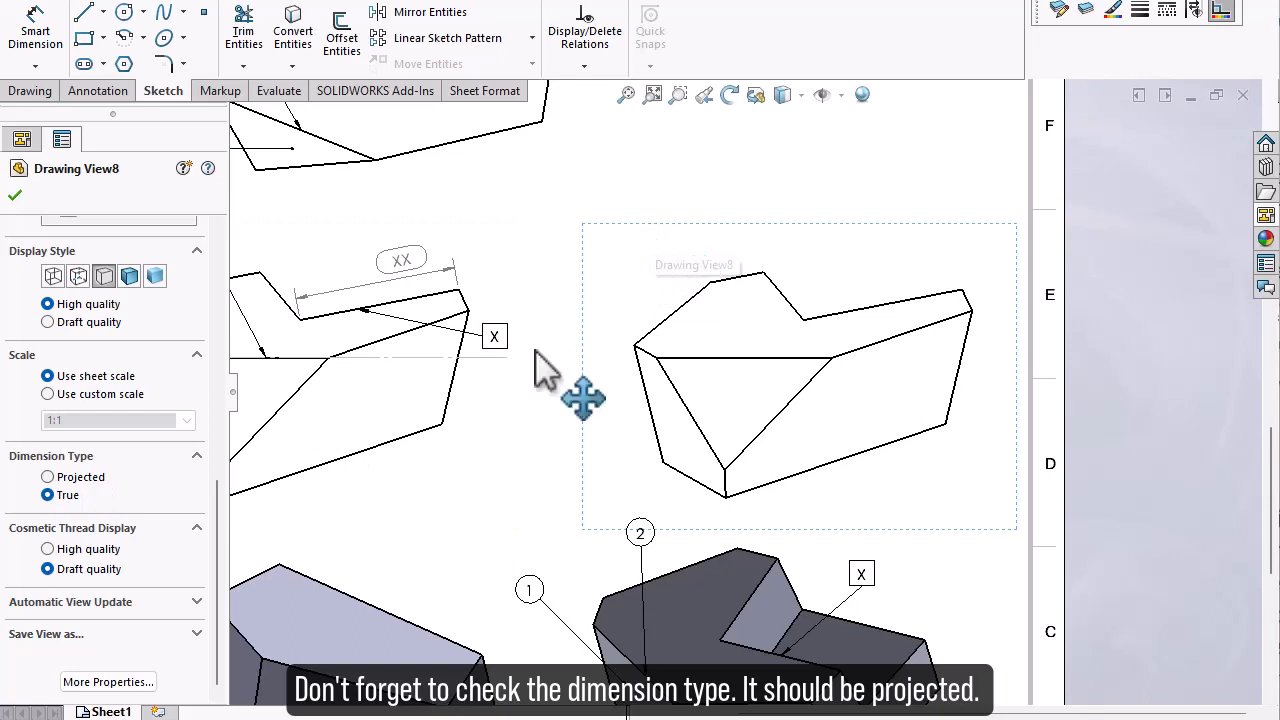
left_click(92, 479)
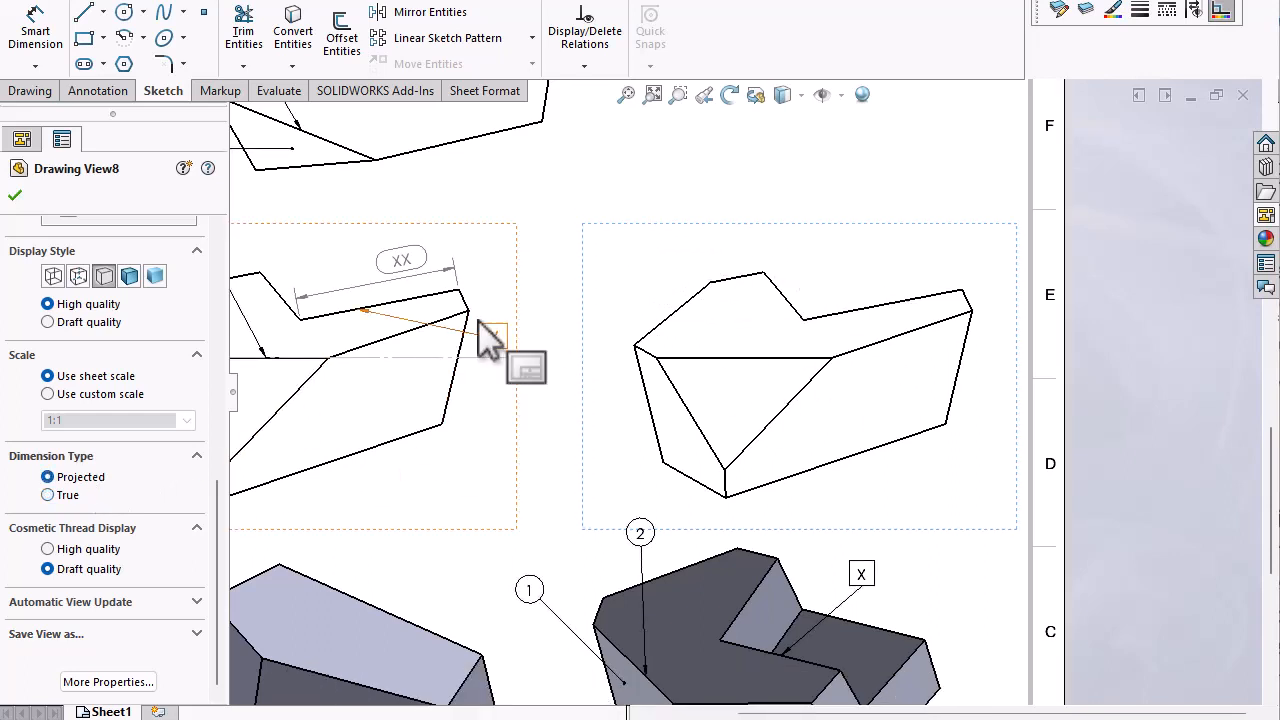
left_click(15, 197)
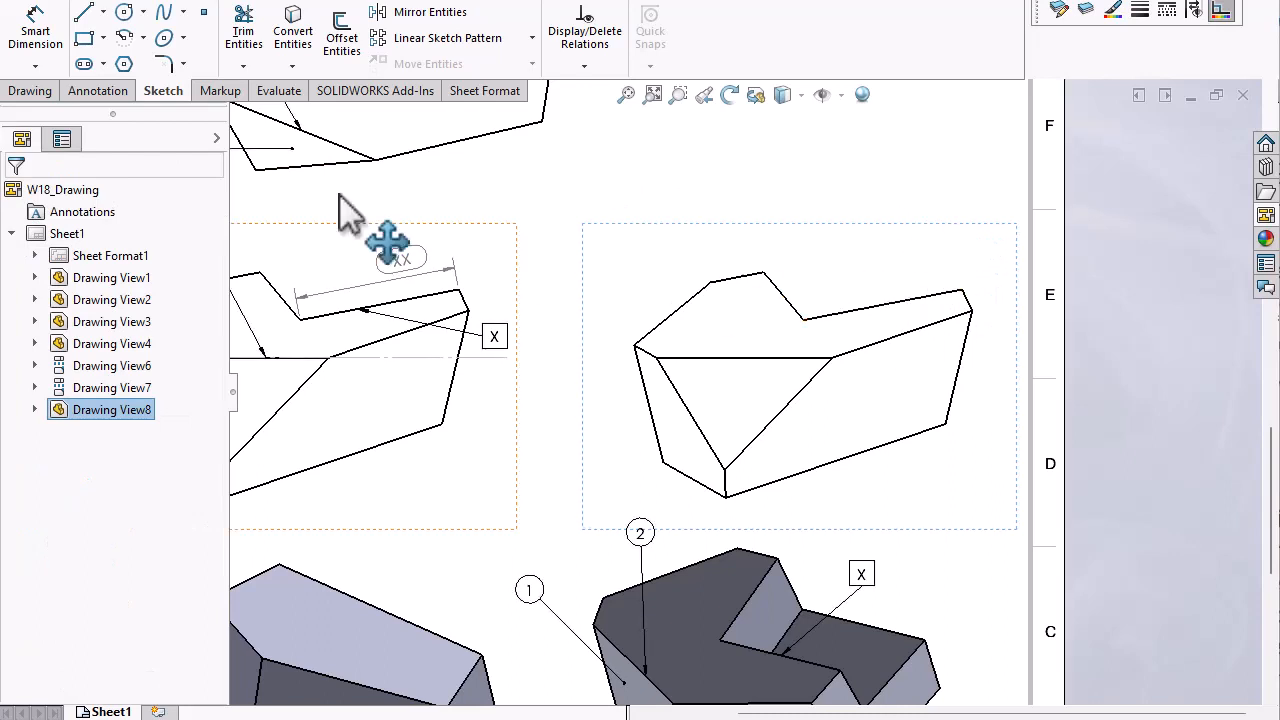
Dimension edge X in the newly placed Q18 View, placing the dimension just above the edge
left_click(42, 32)
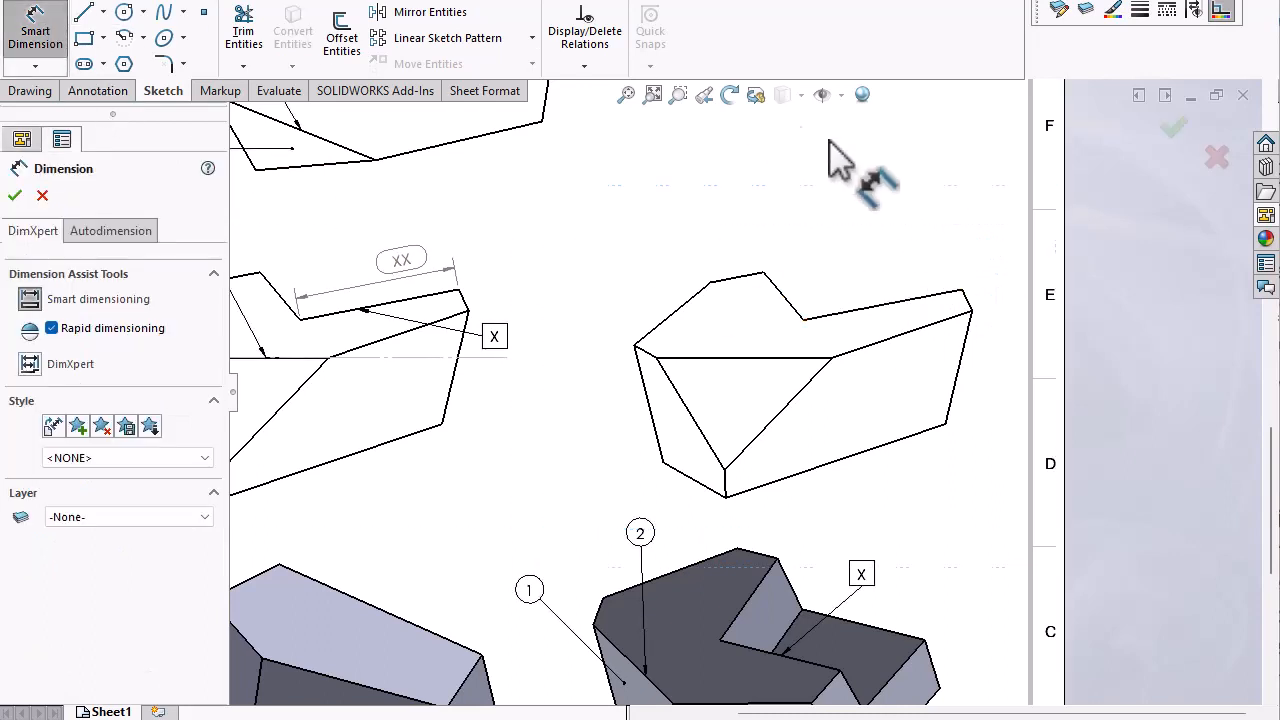
left_click(866, 310)
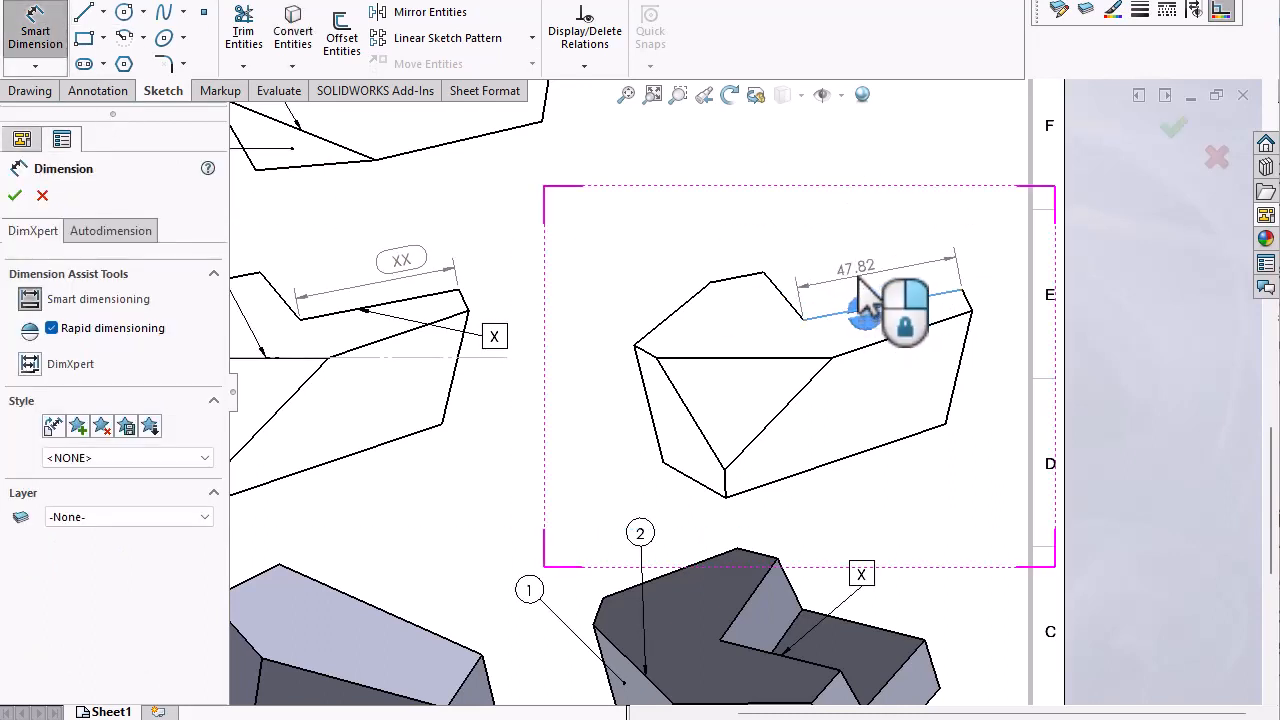
left_click(860, 283)
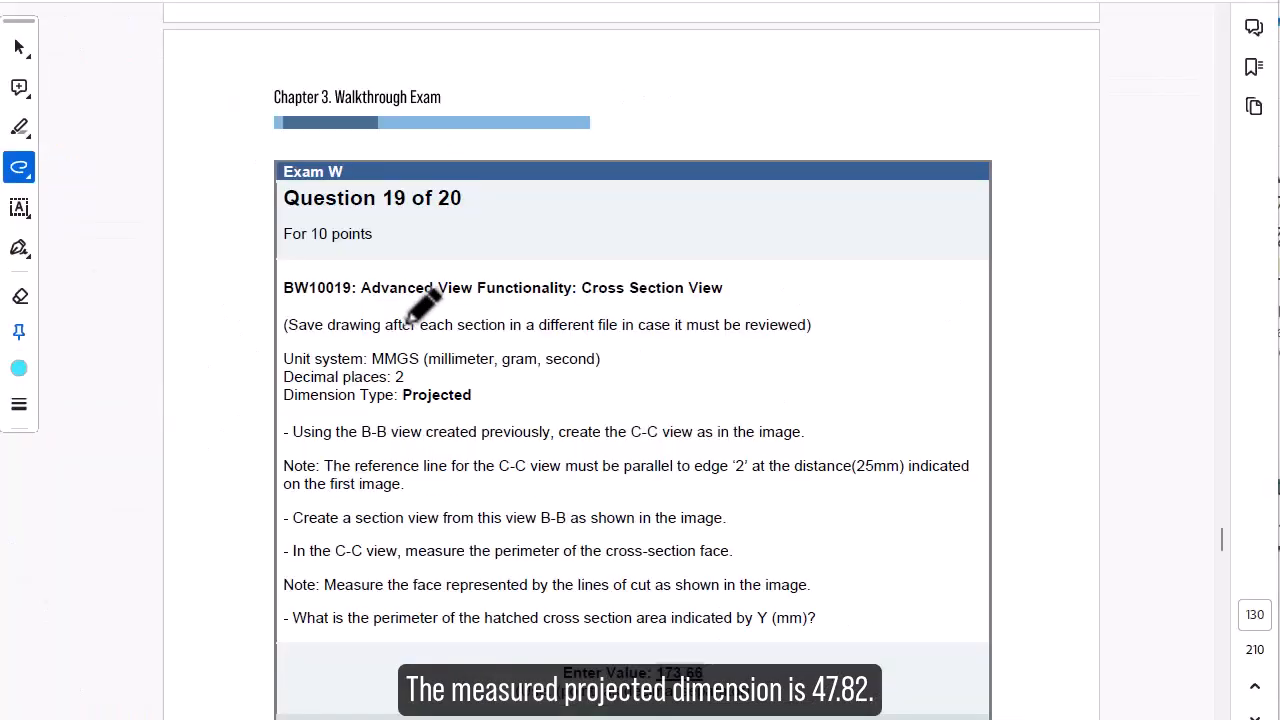
Switch to the exam PDF and mark Question 19's key requirements: C-C reference line, 25mm distance, section view from B-B, and hatched section perimeter
left_click_drag(437, 217, 462, 225)
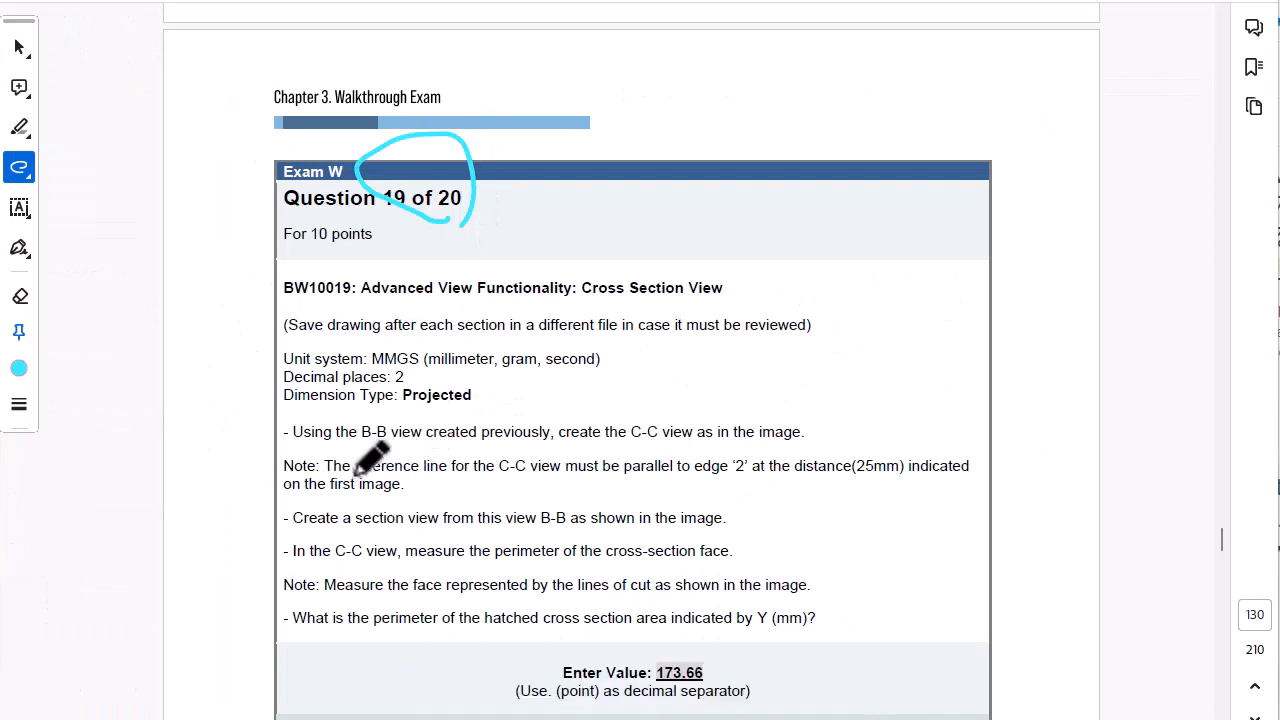
left_click_drag(352, 470, 532, 472)
left_click_drag(838, 477, 945, 466)
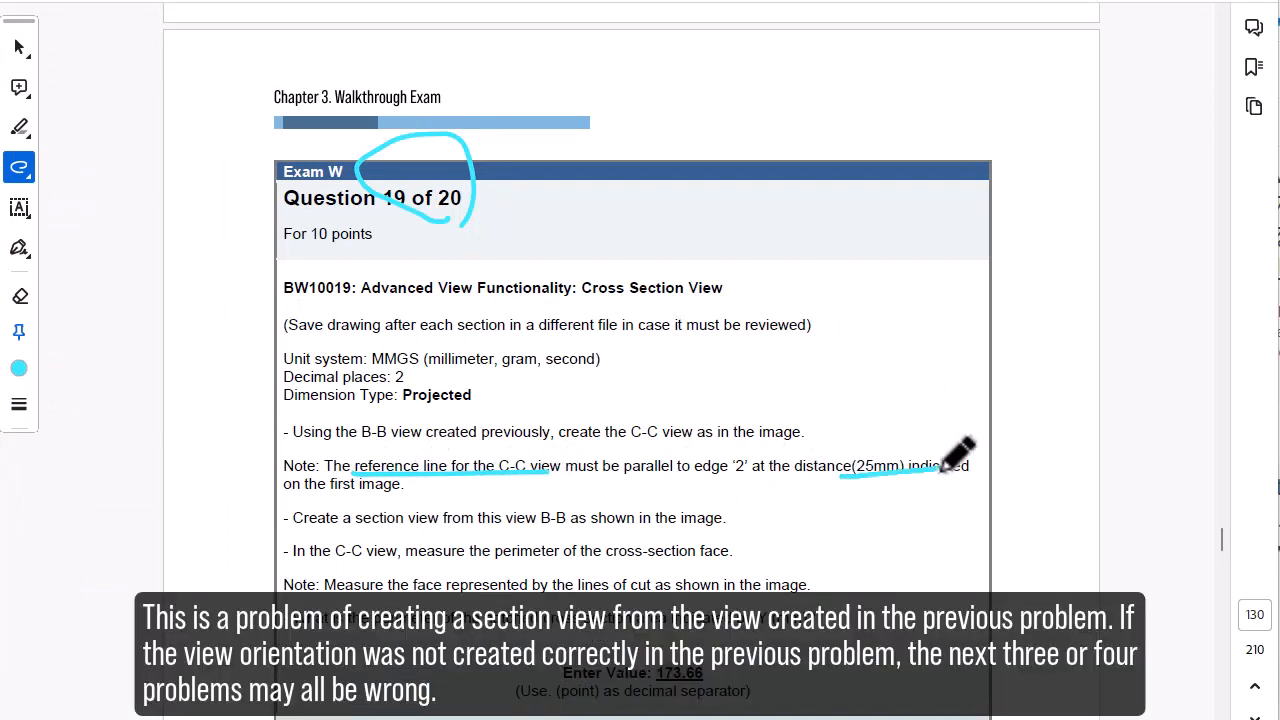
left_click_drag(883, 434, 936, 438)
scroll(586, 520, "down", 3)
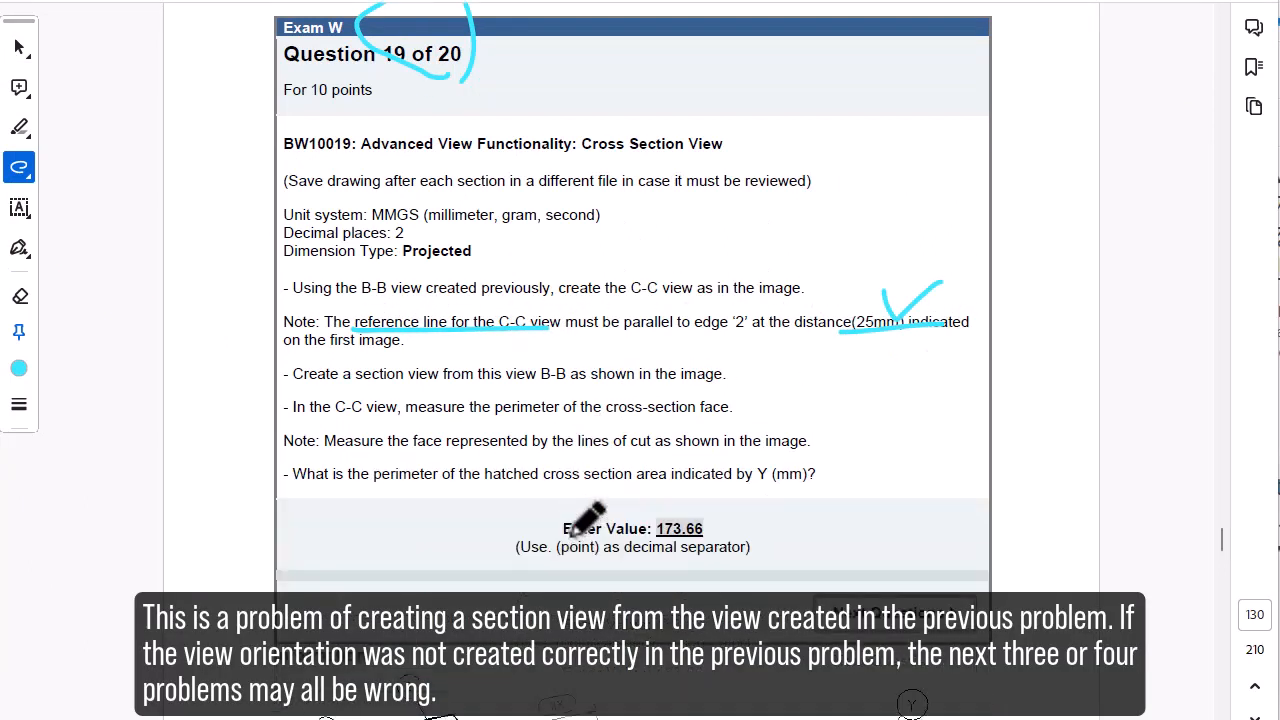
left_click_drag(300, 382, 588, 382)
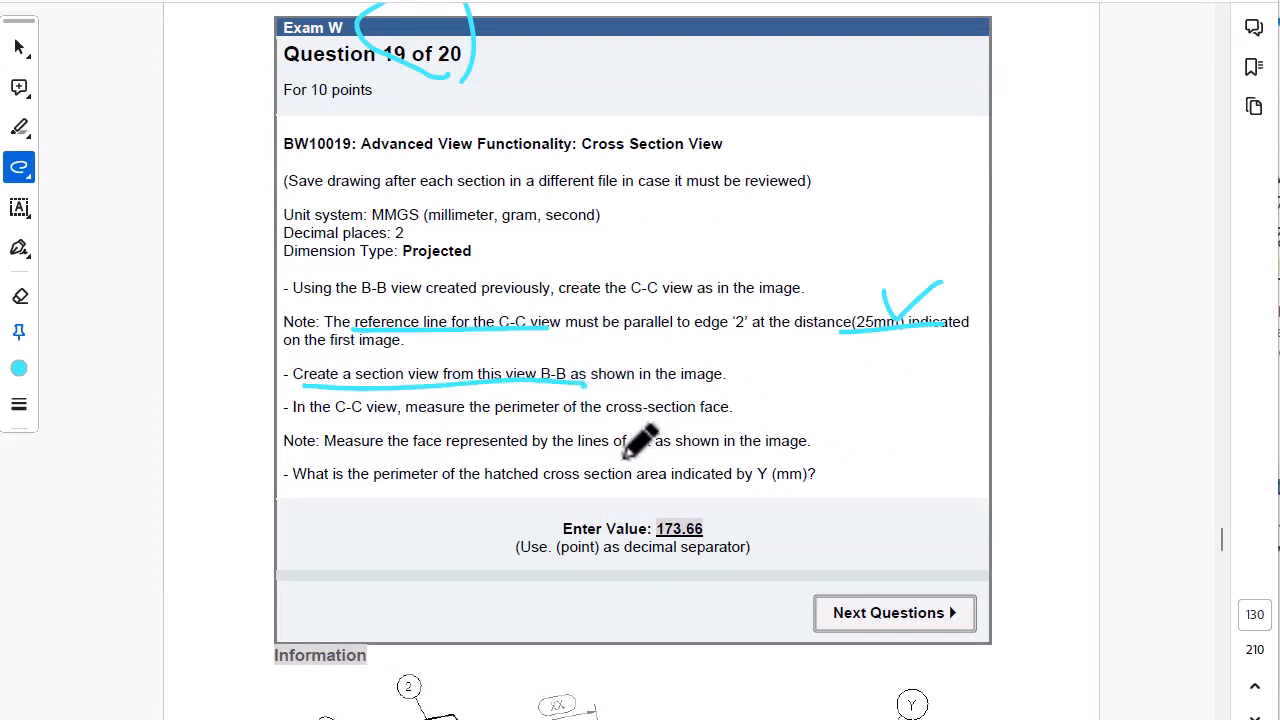
scroll(624, 456, "down", 1)
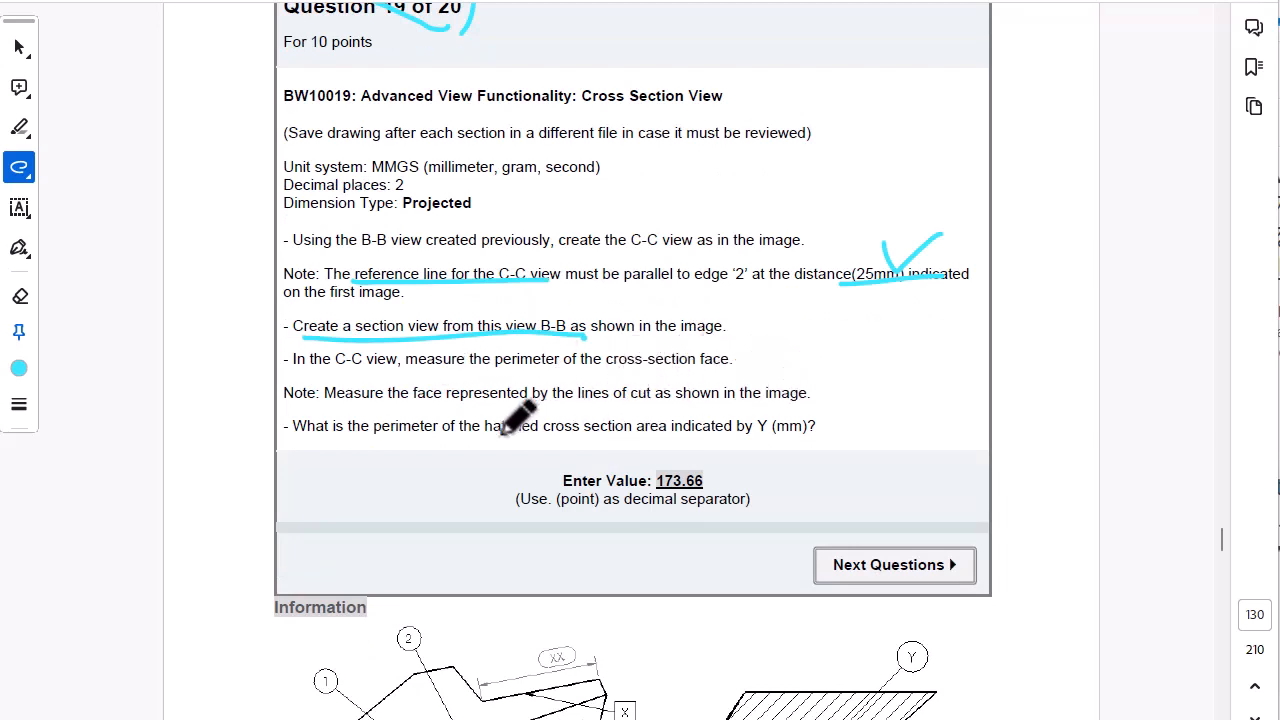
mouse_move(400, 430)
left_mouse_down()
mouse_move(368, 420)
mouse_move(685, 431)
left_mouse_up()
Mark the C-C cutting line, the 25 distance and the hatched section in Question 19's figures
scroll(480, 410, "down", 5)
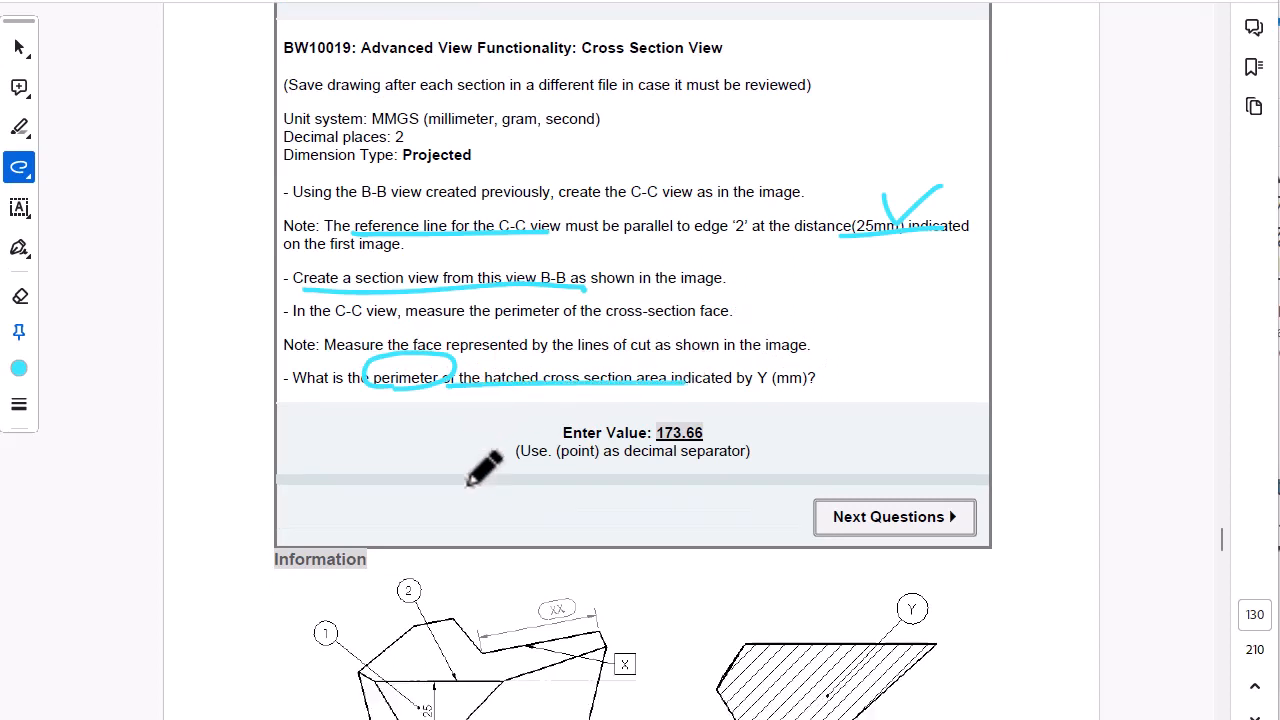
left_click_drag(300, 548, 636, 549)
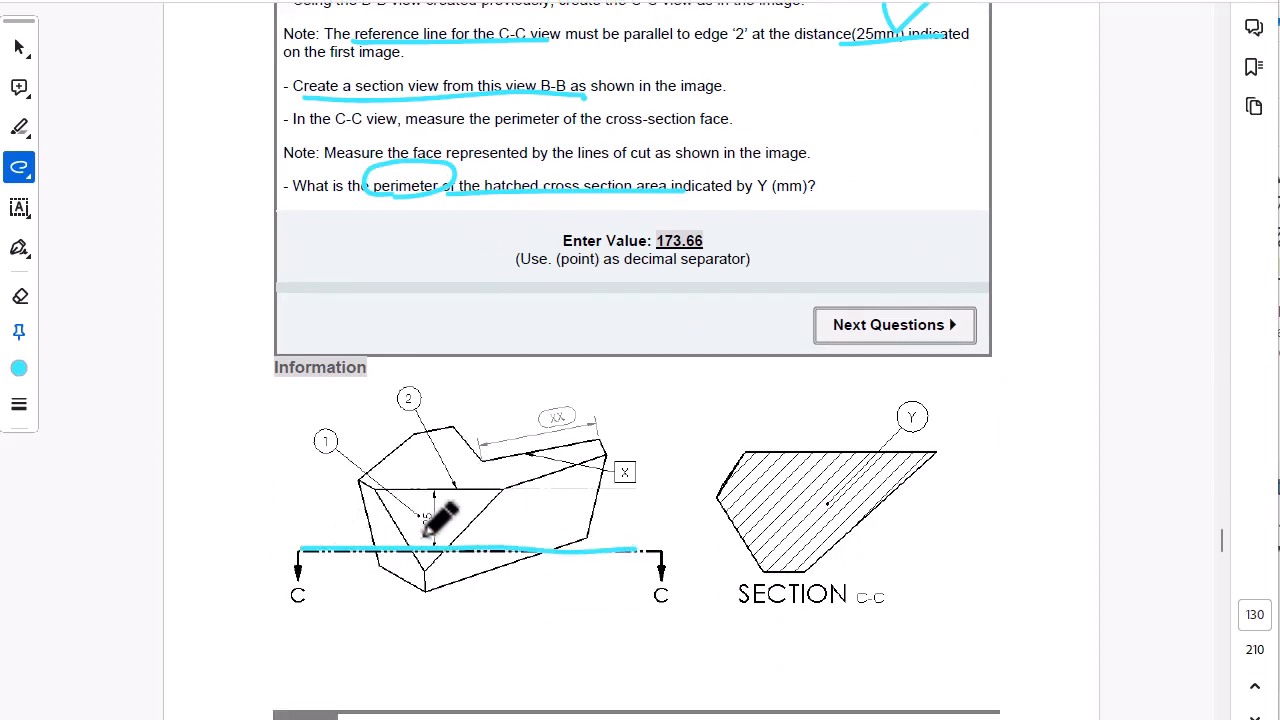
mouse_move(430, 497)
left_mouse_down()
mouse_move(409, 510)
mouse_move(432, 498)
left_mouse_up()
mouse_move(316, 544)
left_mouse_down()
mouse_move(330, 588)
mouse_move(366, 565)
left_mouse_up()
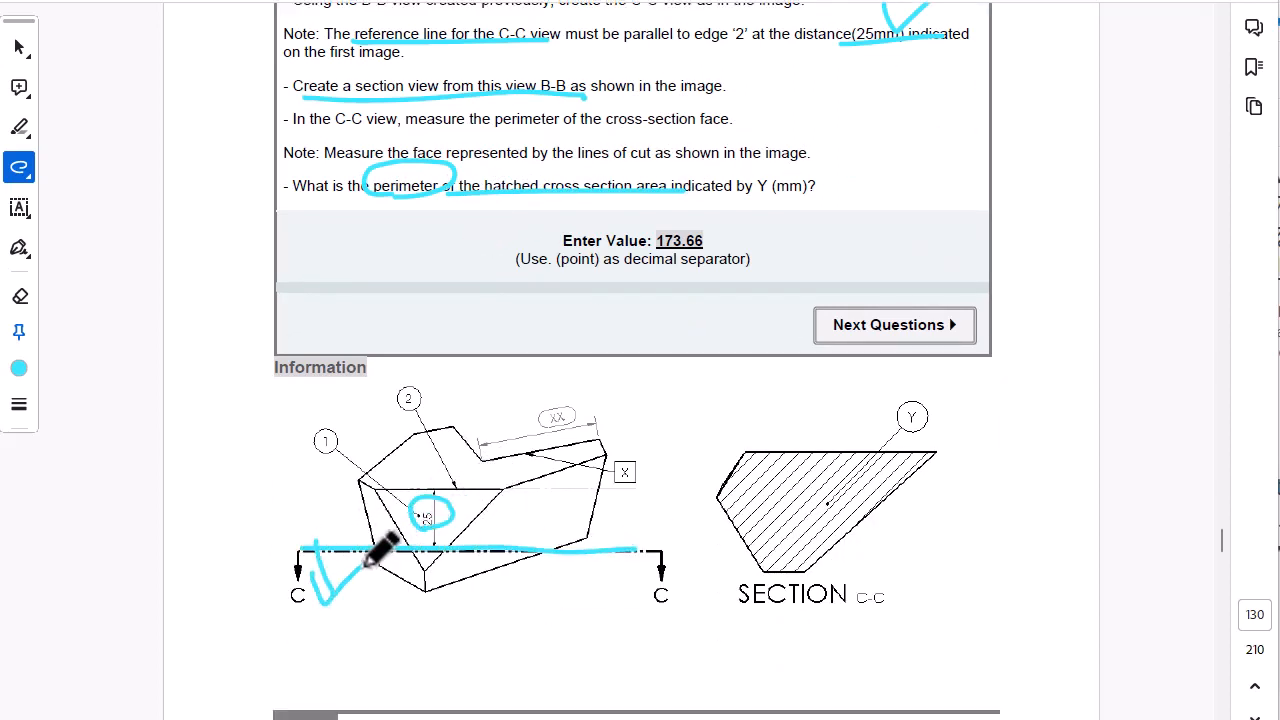
left_click_drag(738, 548, 758, 574)
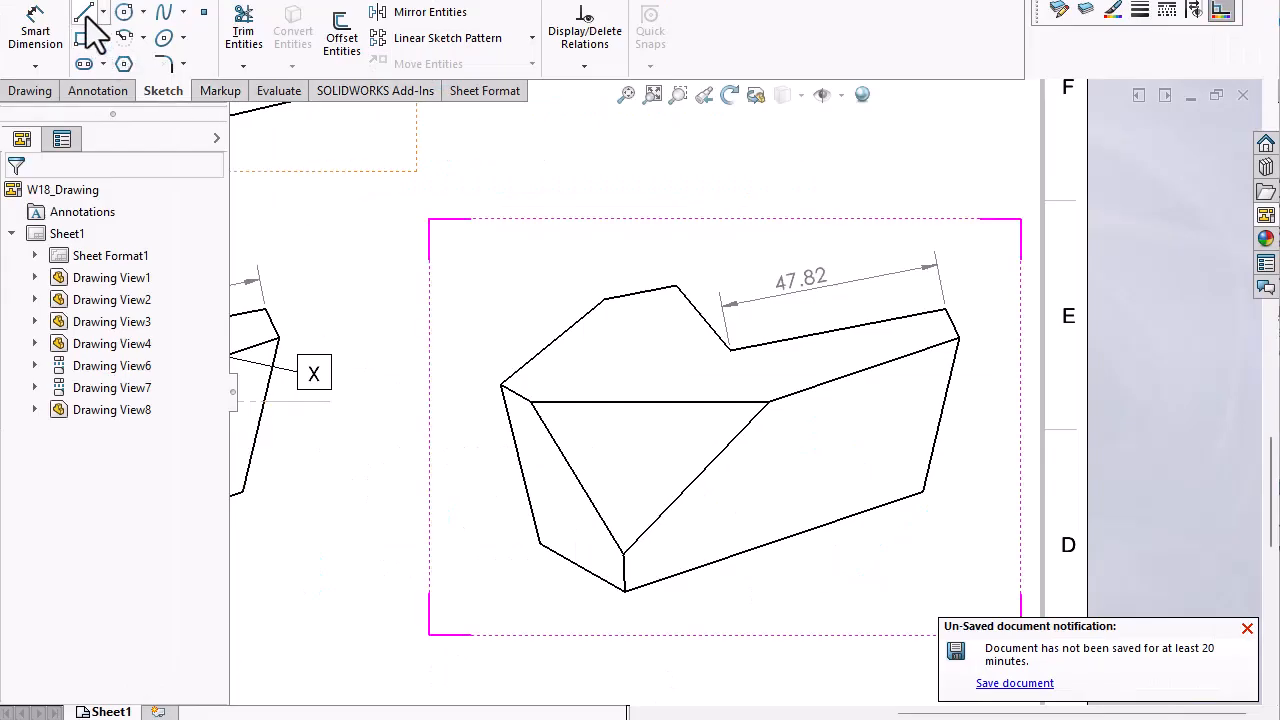
In the W18_Drawing sheet, sketch a horizontal line about 113.69 mm long across the Q18 View, below edge 2
left_click(84, 14)
left_click(441, 497)
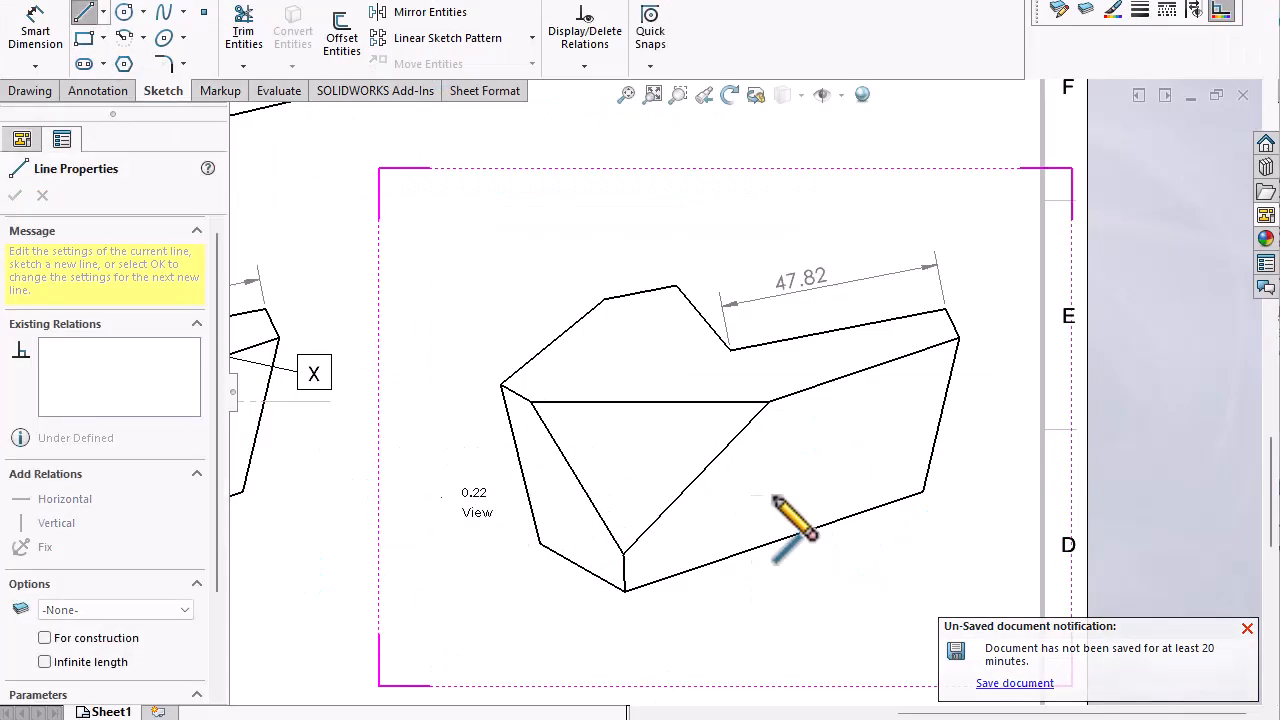
left_click(962, 497)
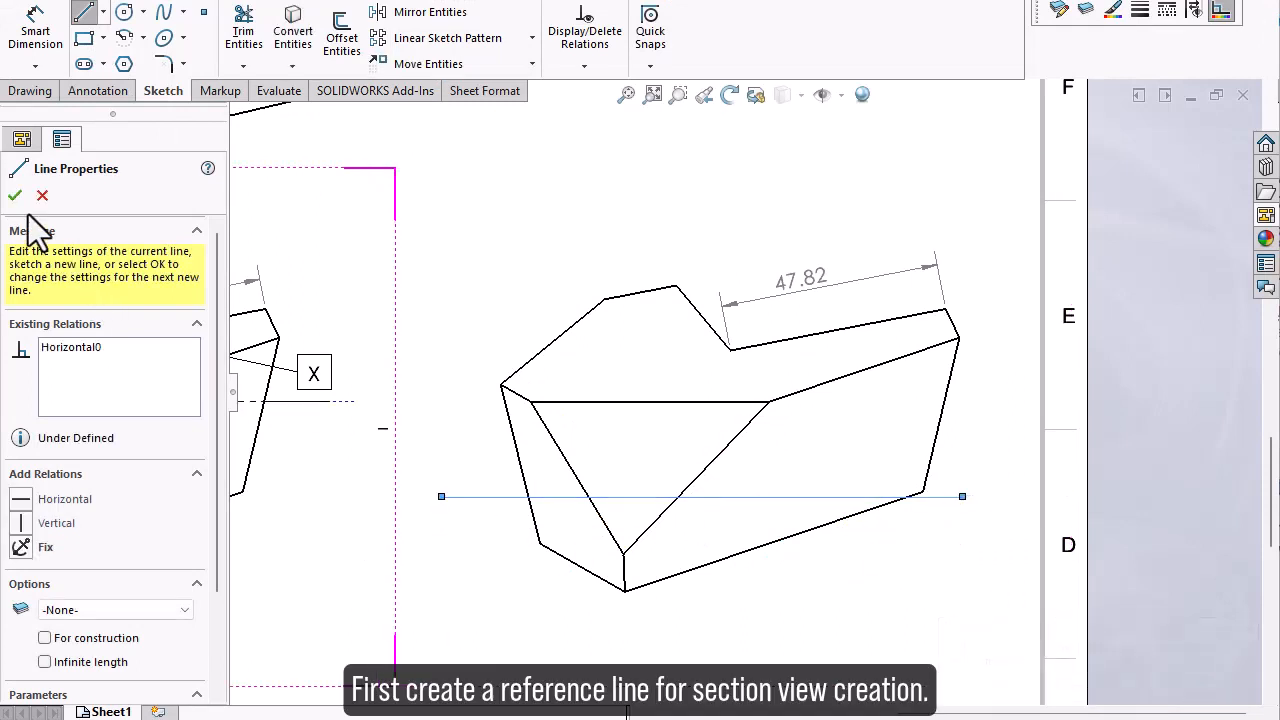
left_click(19, 499)
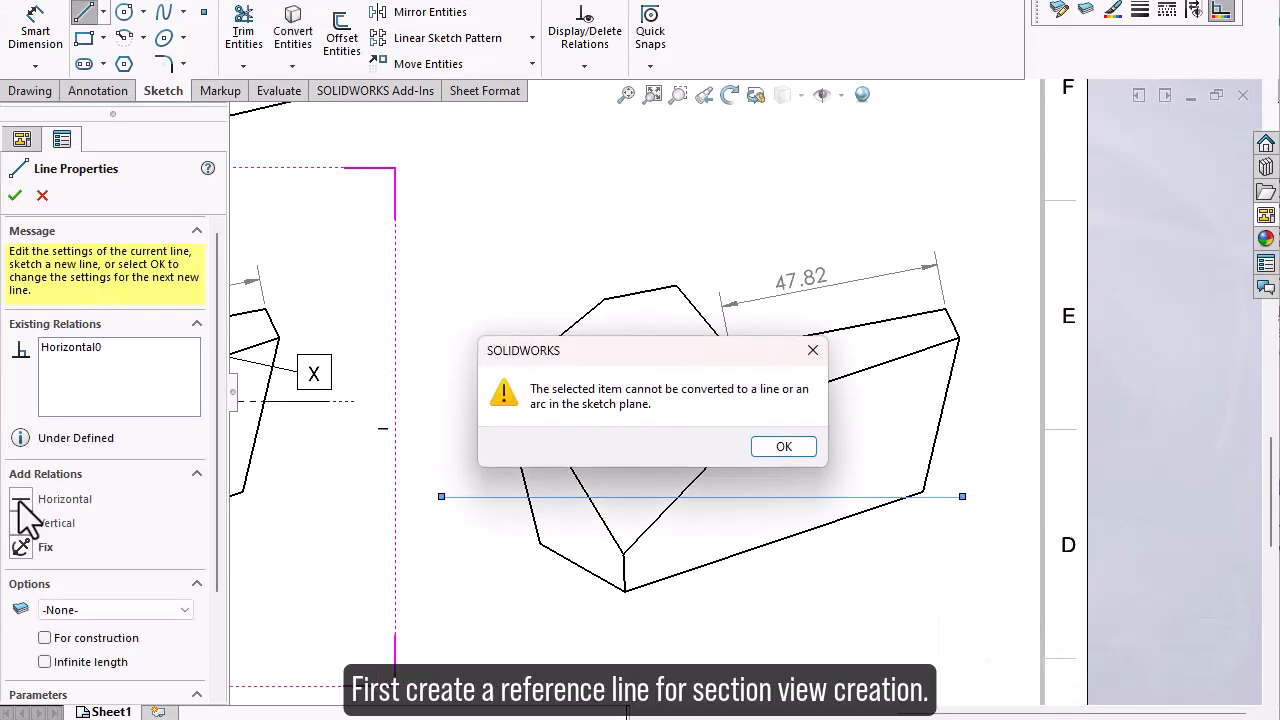
left_click(784, 447)
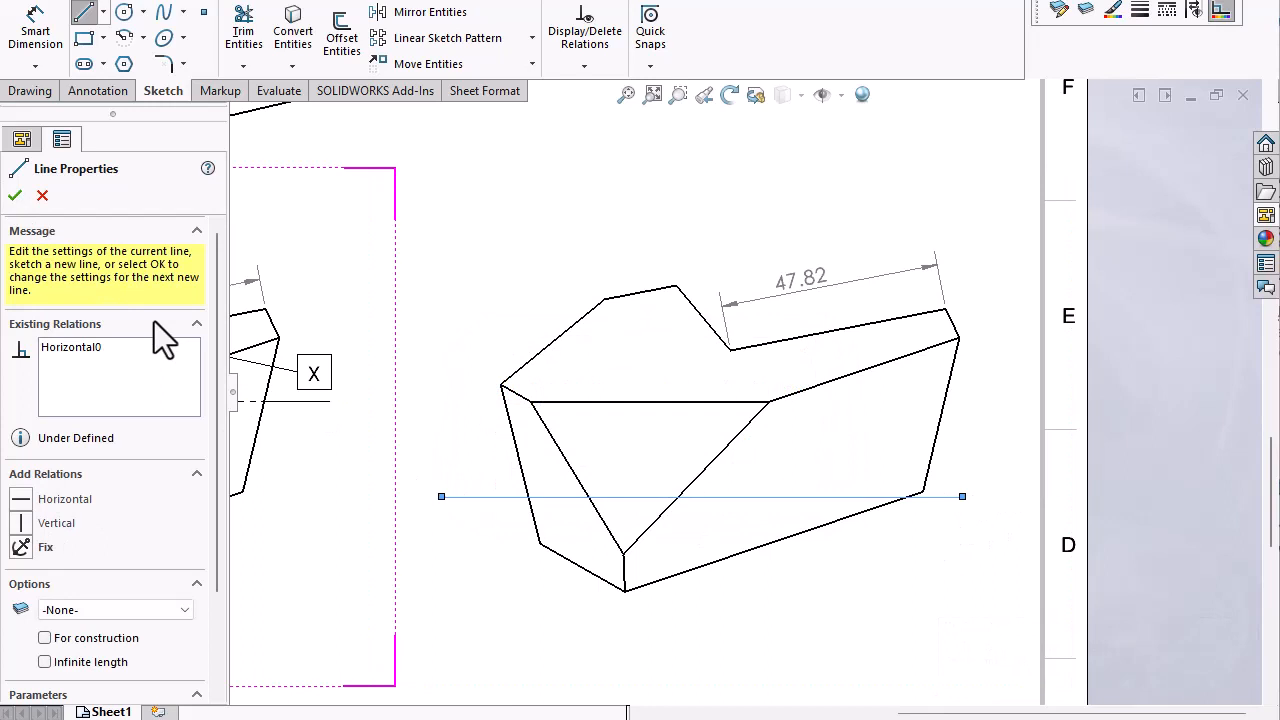
left_click(15, 195)
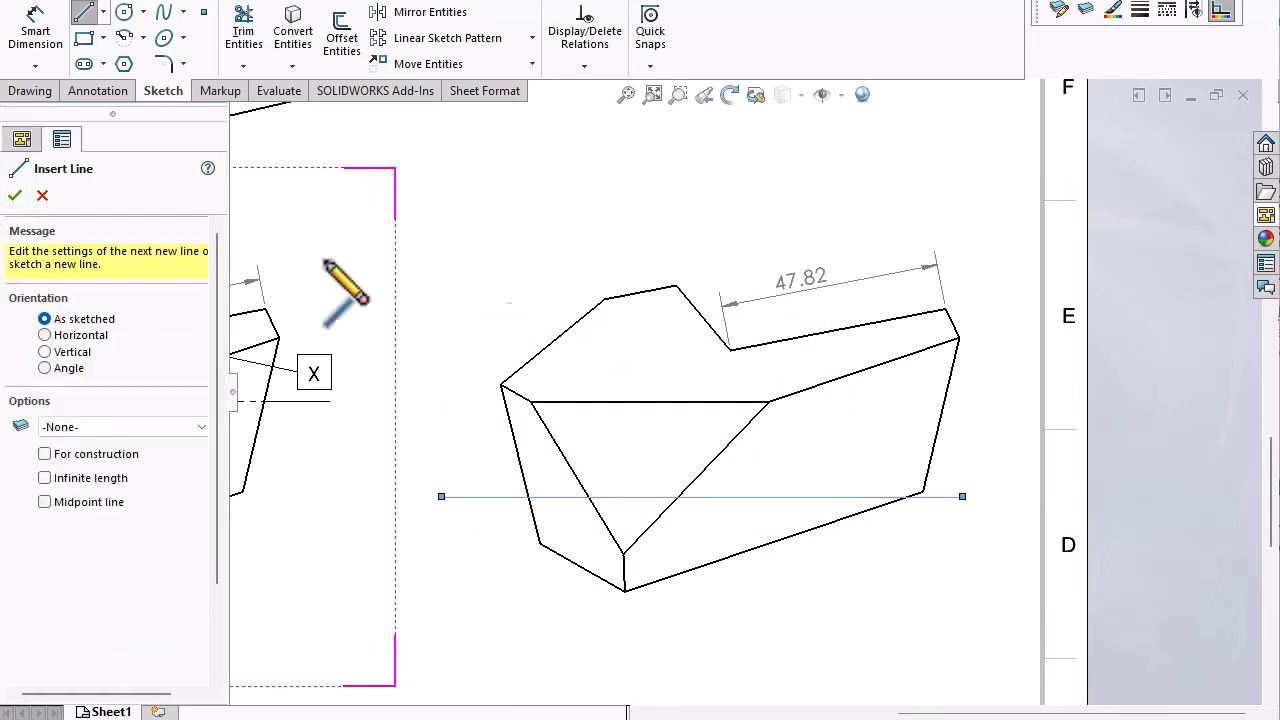
key("s")
left_click(843, 573)
left_click(767, 497)
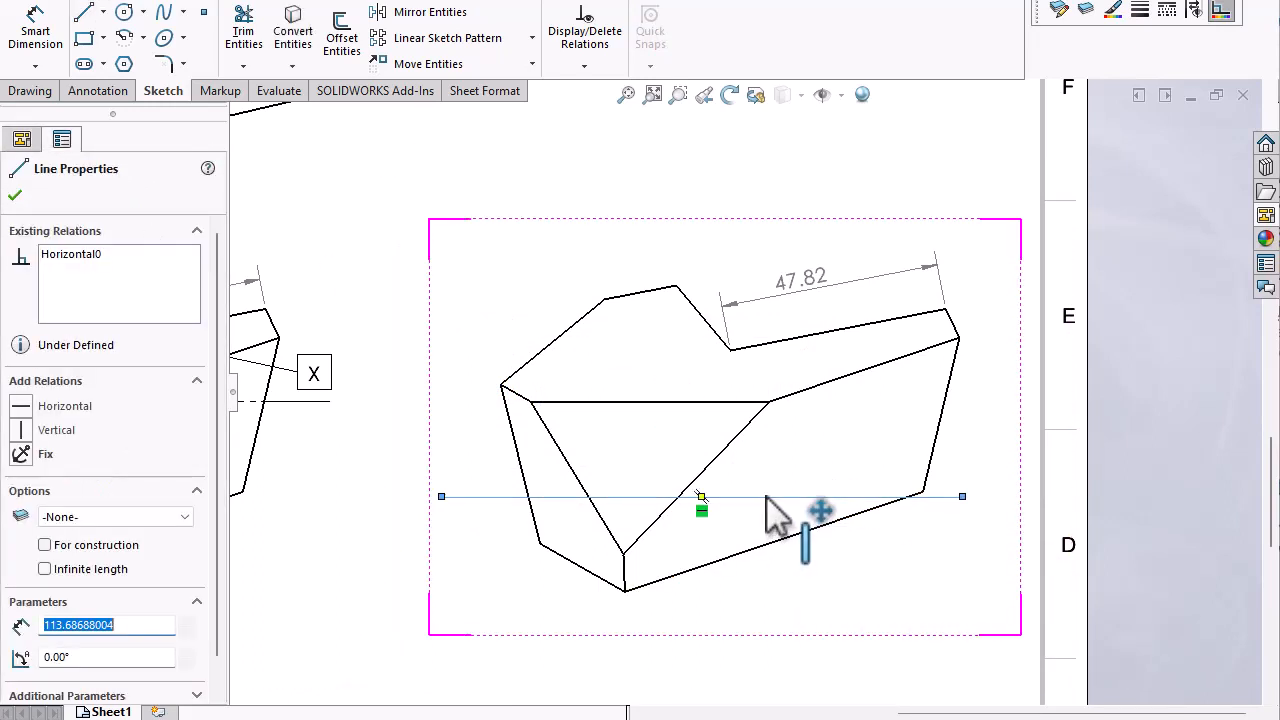
left_click(15, 195)
Dimension the sketched line 25 mm below horizontal edge 2
left_click(36, 35)
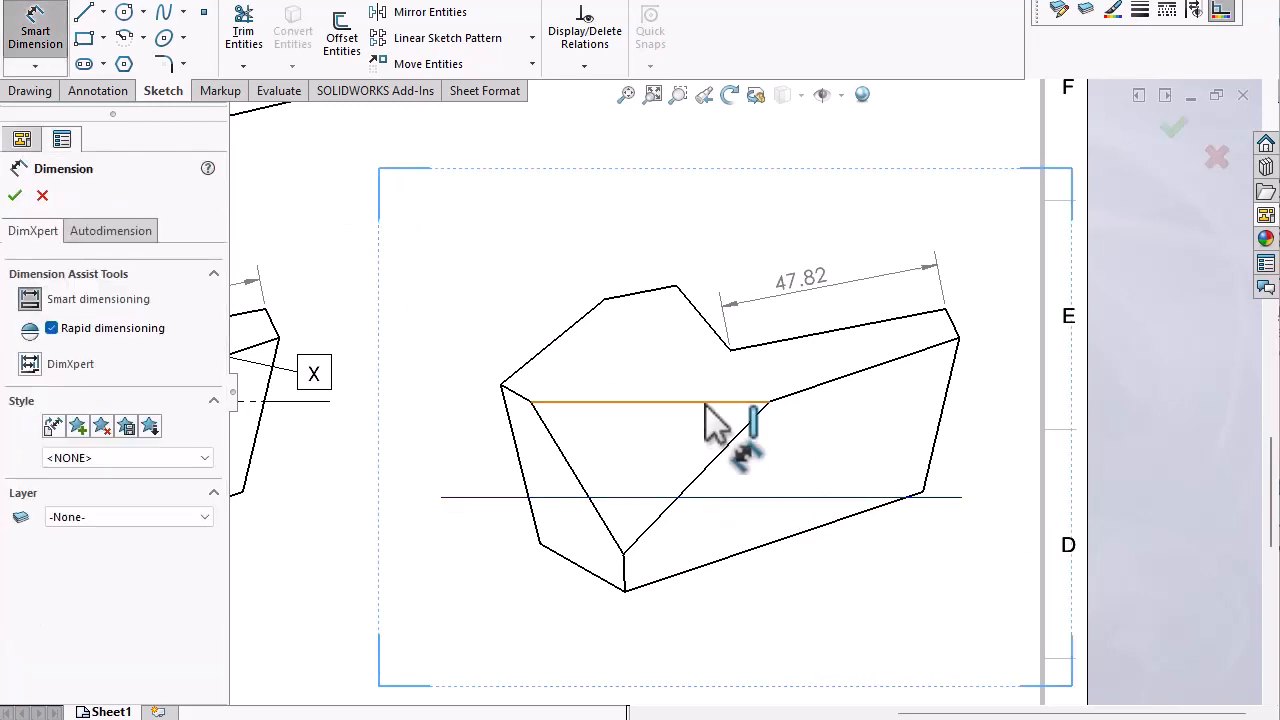
left_click(706, 403)
left_click(745, 498)
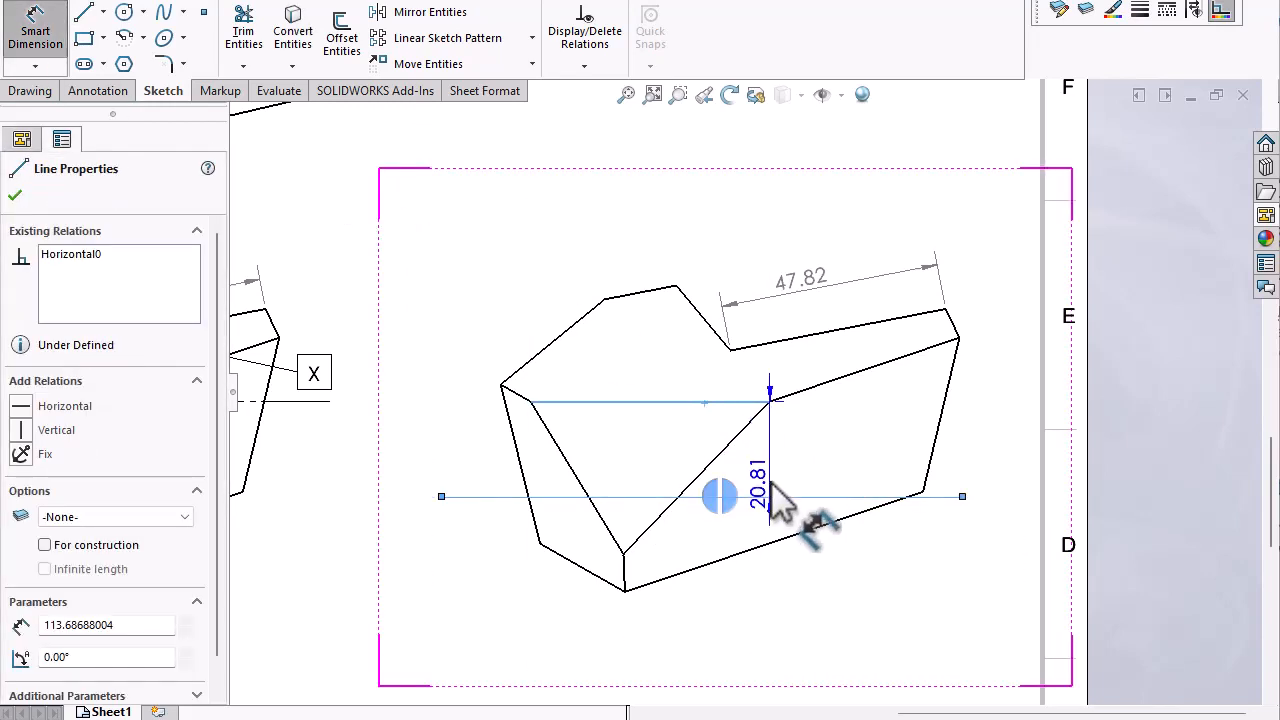
left_click(797, 479)
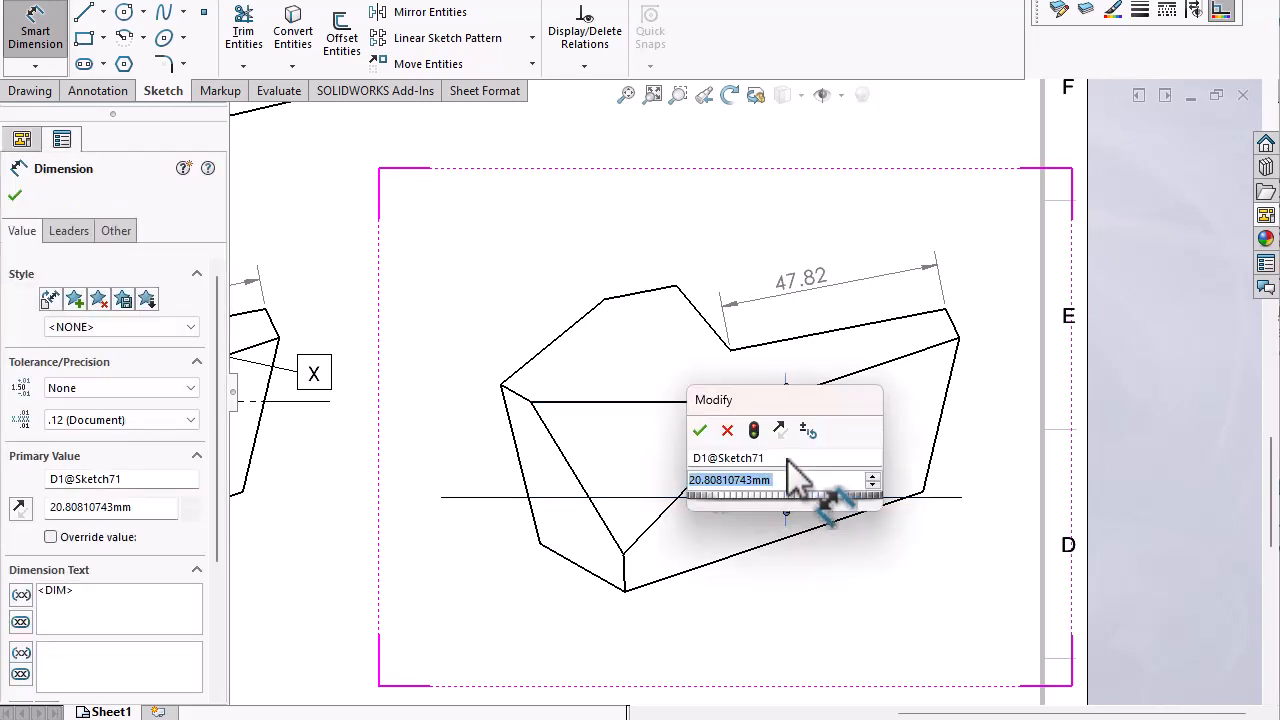
key("Return")
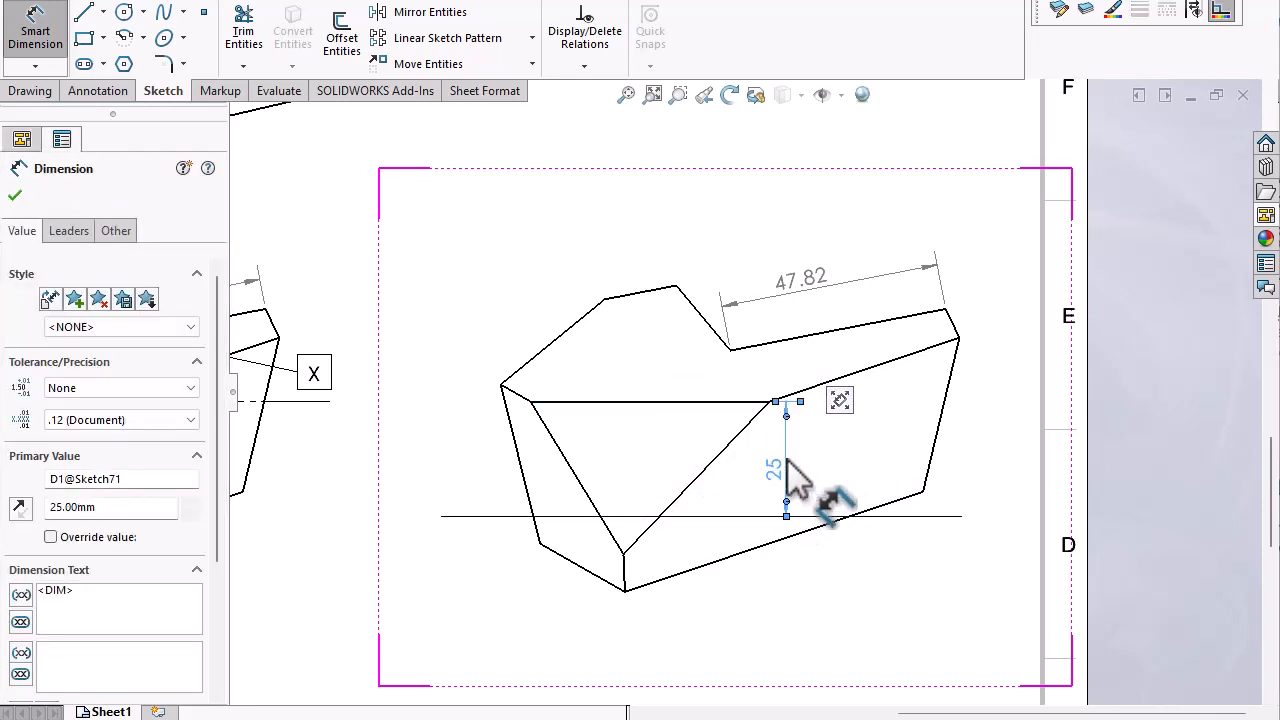
left_click(36, 32)
left_click(16, 196)
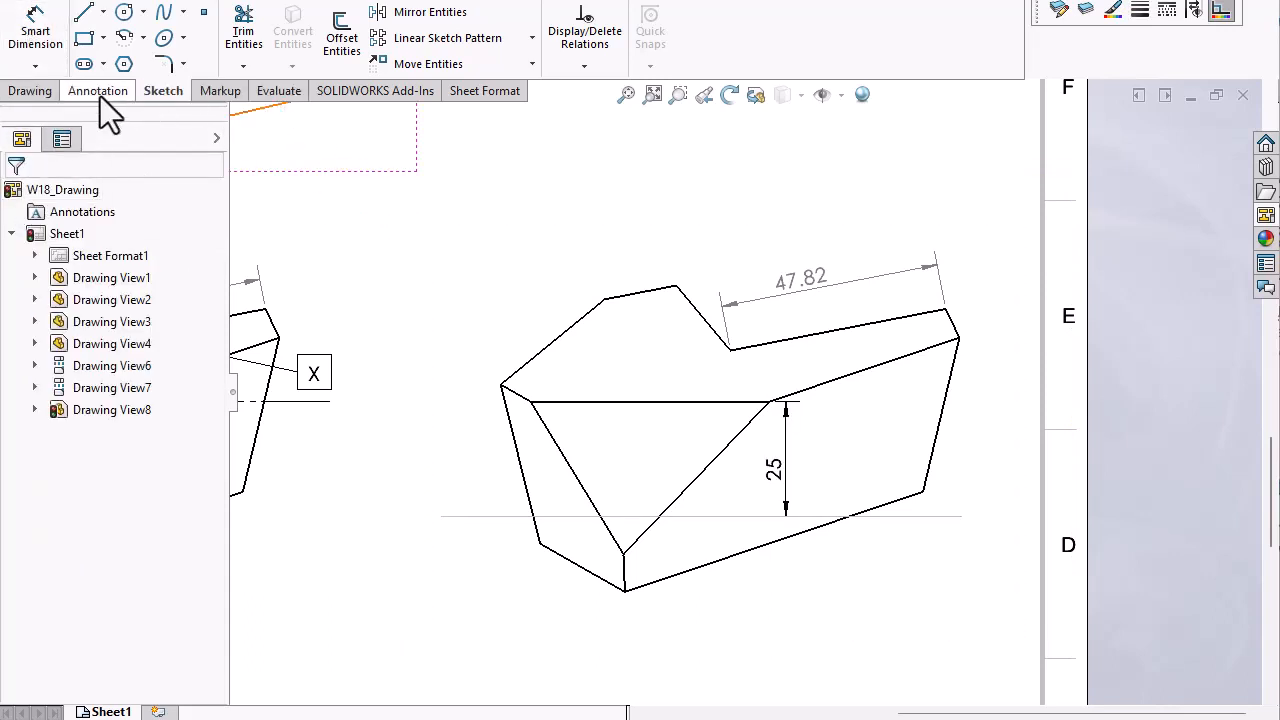
Create a section view with label B from the sketched line and place it directly below the Q18 View
left_click(40, 89)
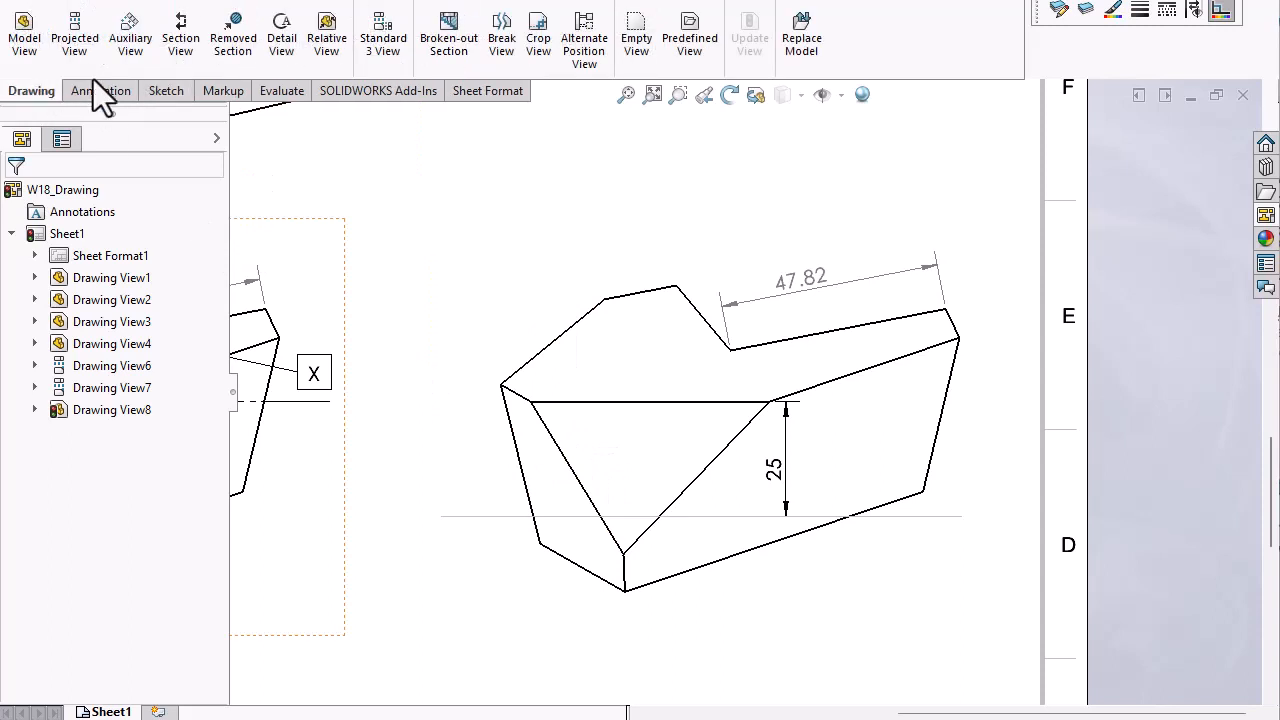
left_click(514, 517)
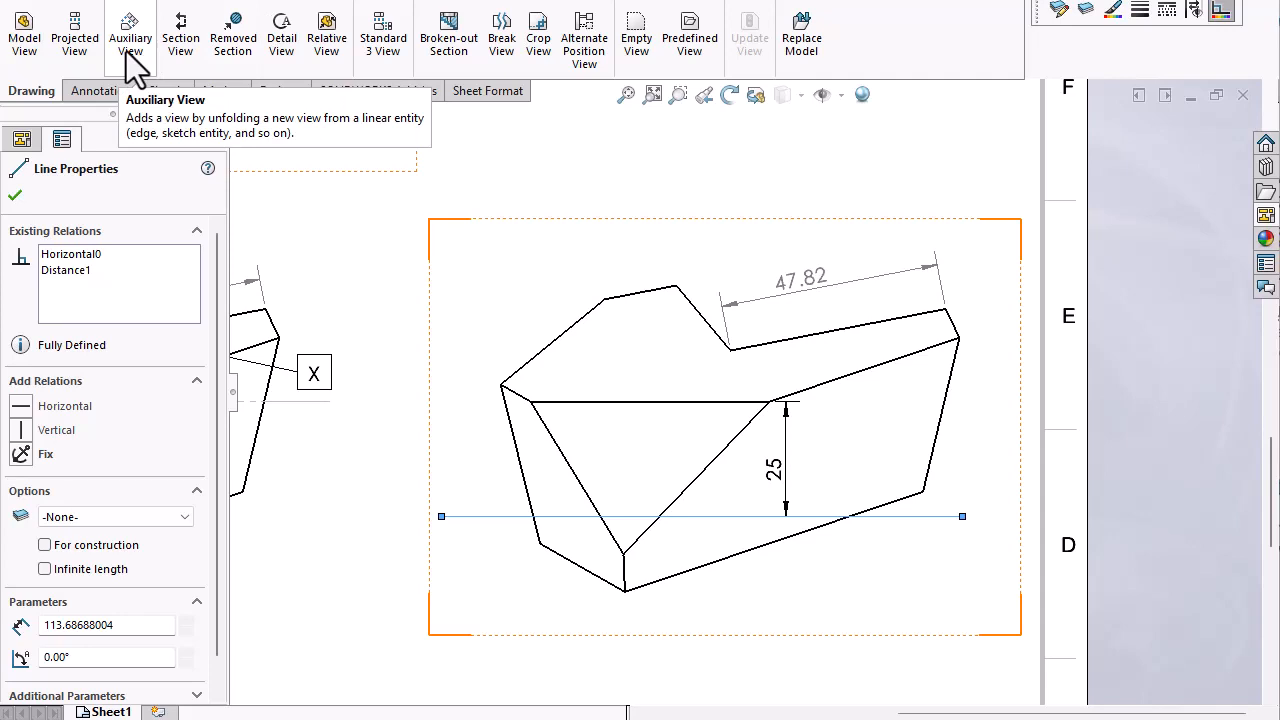
left_click(191, 50)
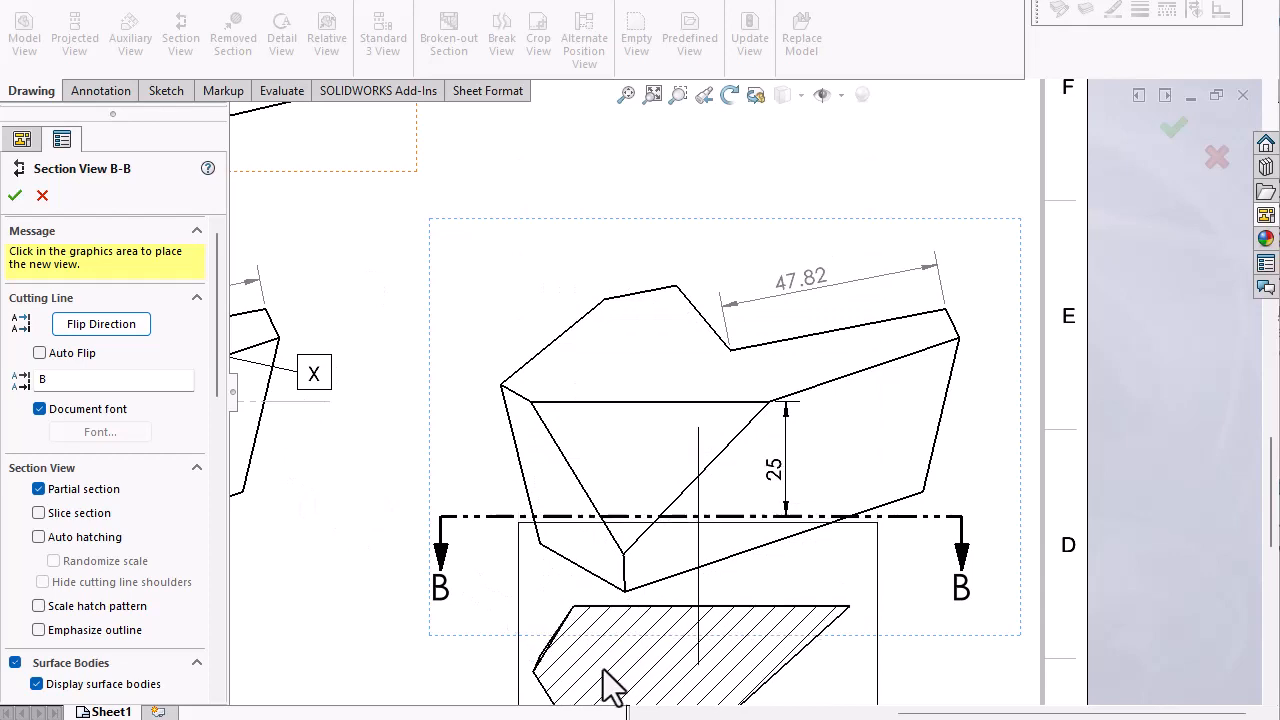
left_click(610, 690)
scroll(609, 686, "down", 3)
scroll(609, 686, "up", 5)
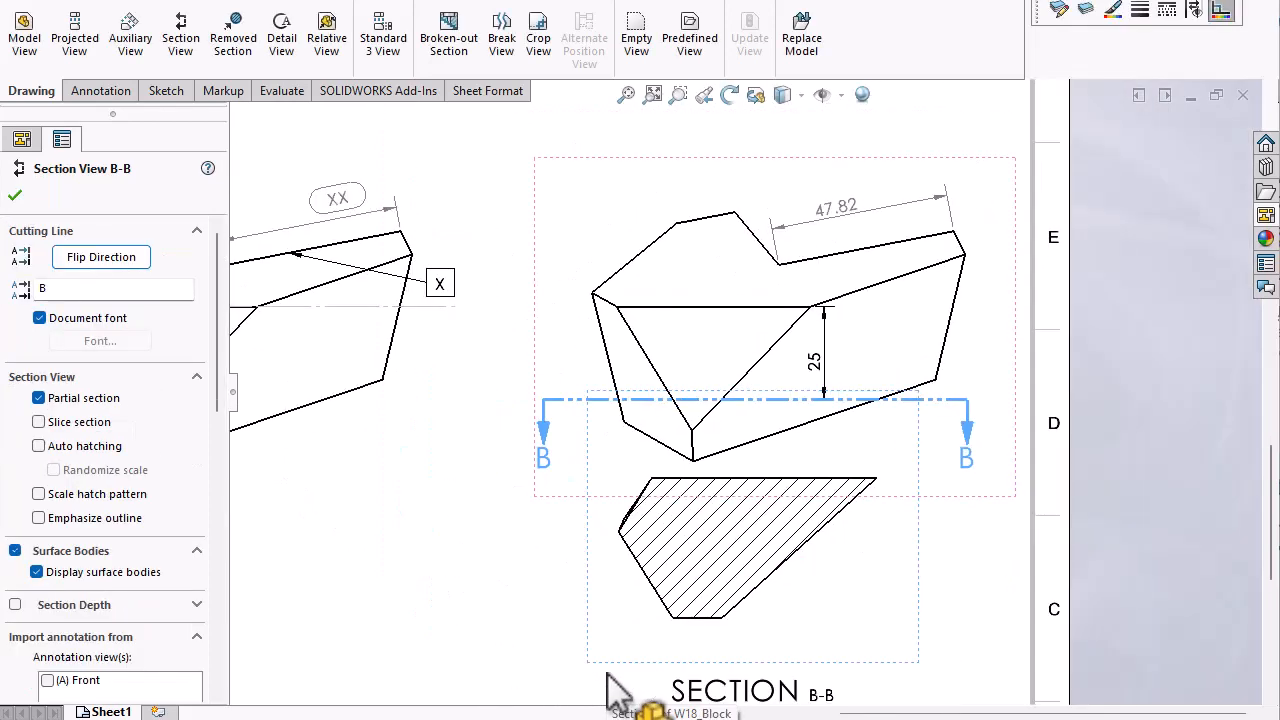
scroll(640, 630, "down", 3)
left_click_drag(620, 491, 609, 529)
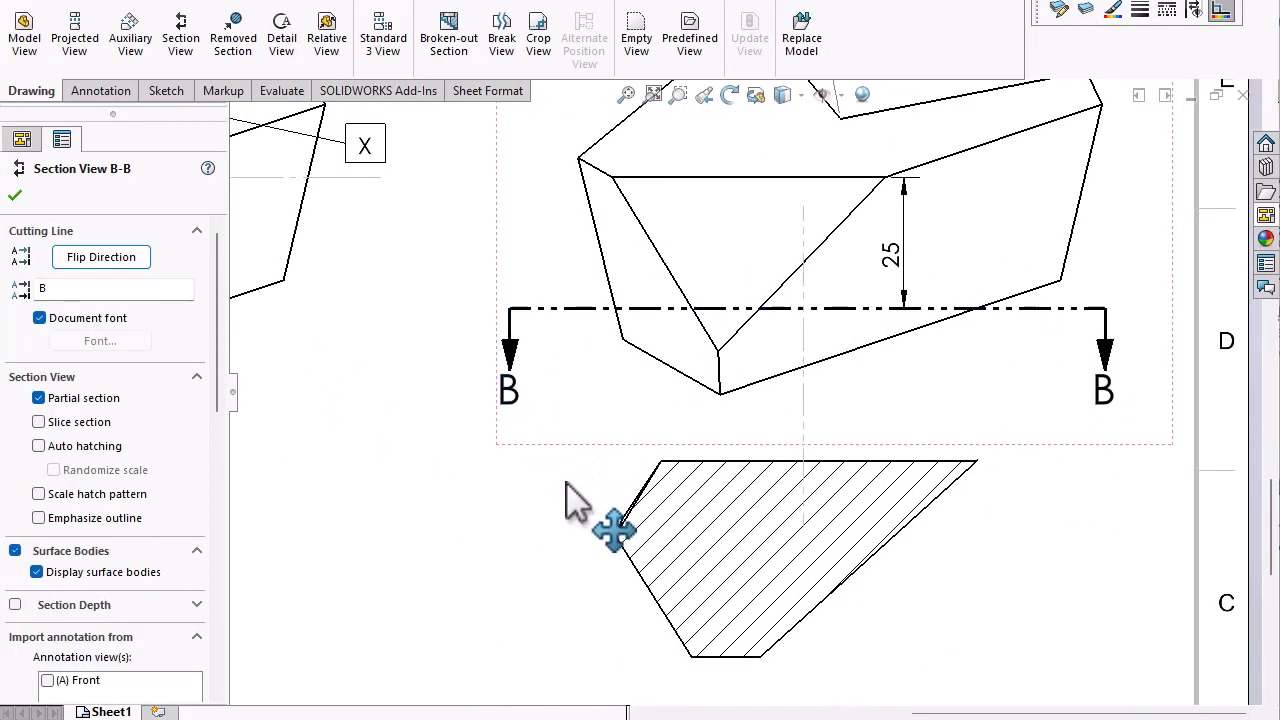
left_click(15, 197)
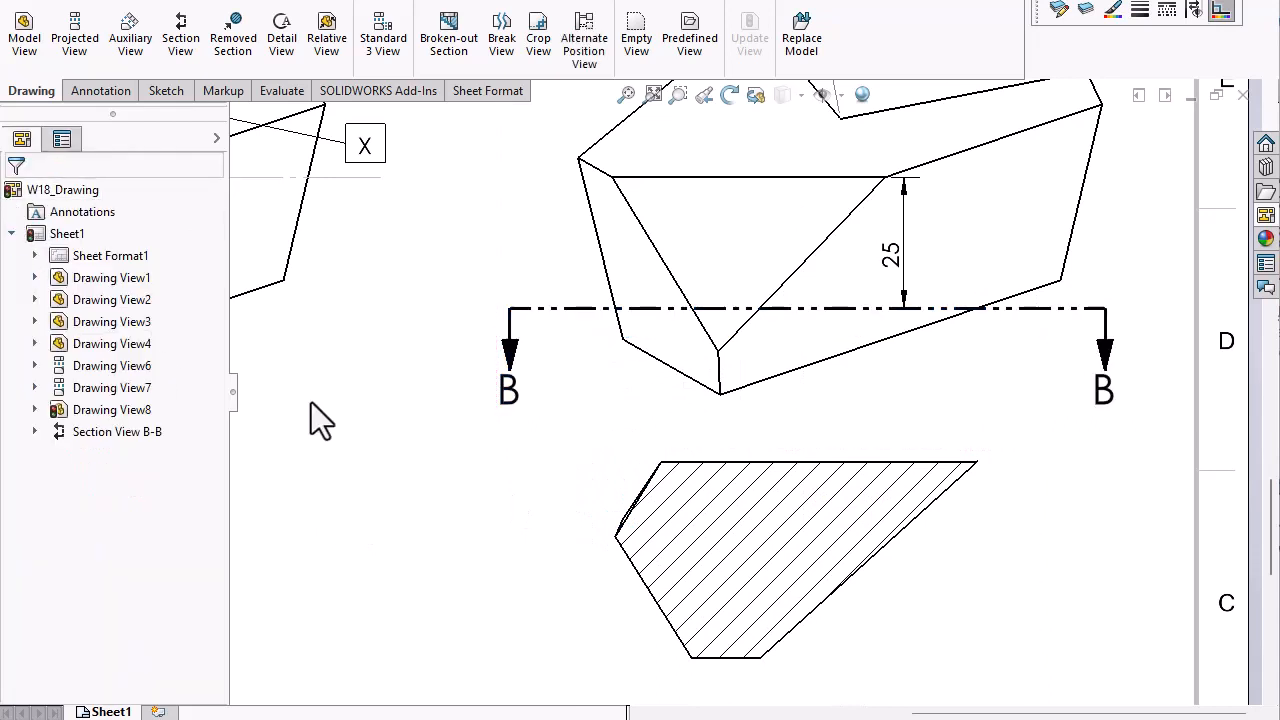
left_click(614, 514)
scroll(121, 560, "down", 3)
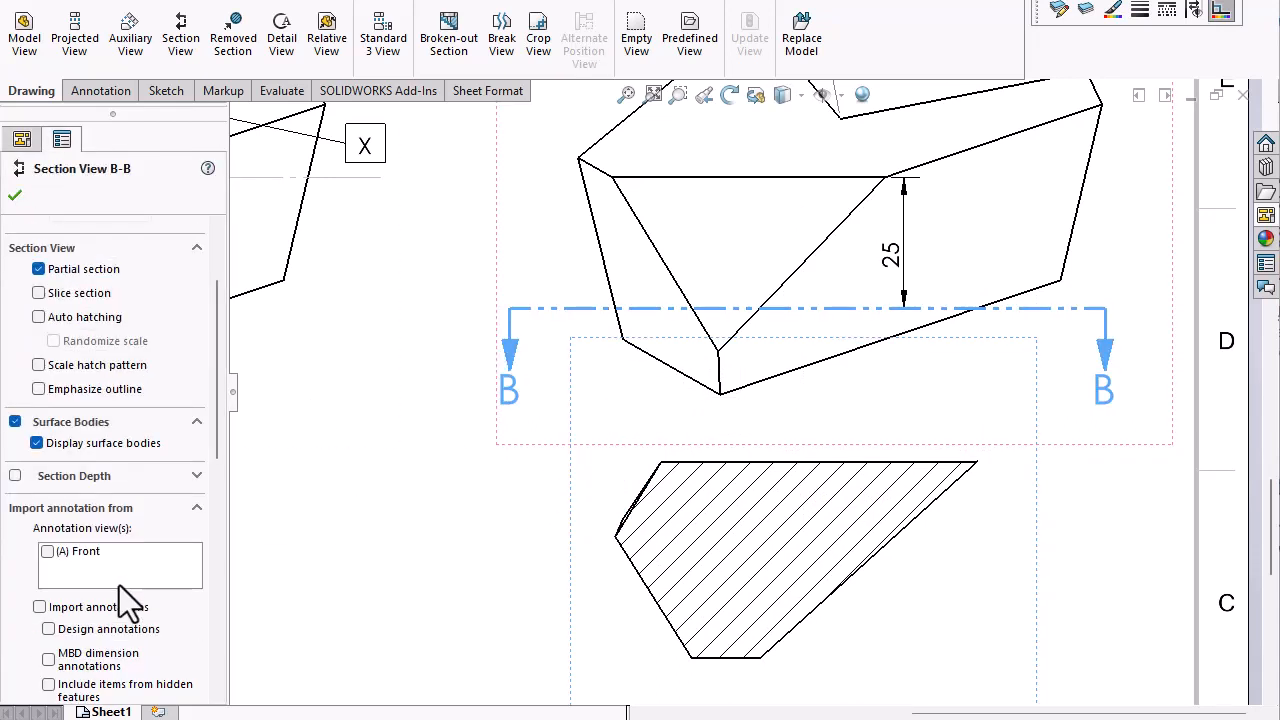
left_click(197, 478)
scroll(101, 594, "up", 3)
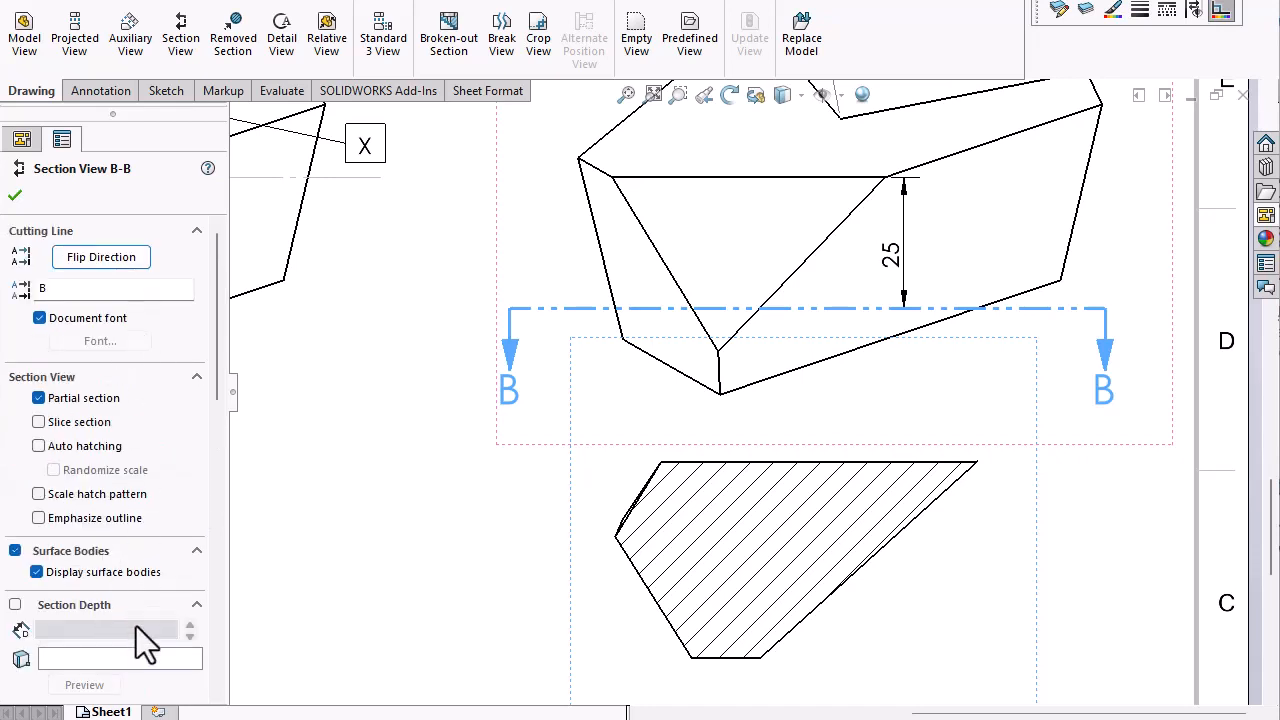
left_click(16, 195)
Measure the hatched face of the section view to get its perimeter
left_click(101, 92)
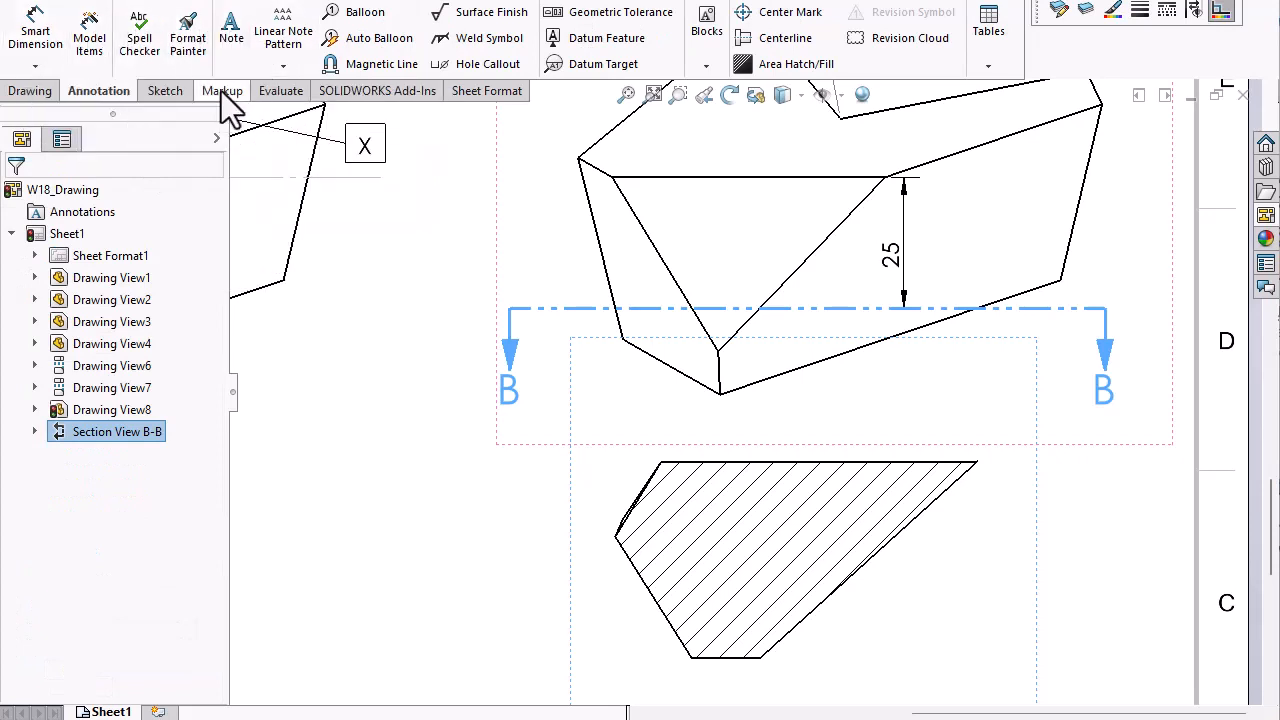
left_click(280, 90)
left_click(81, 32)
left_click(829, 514)
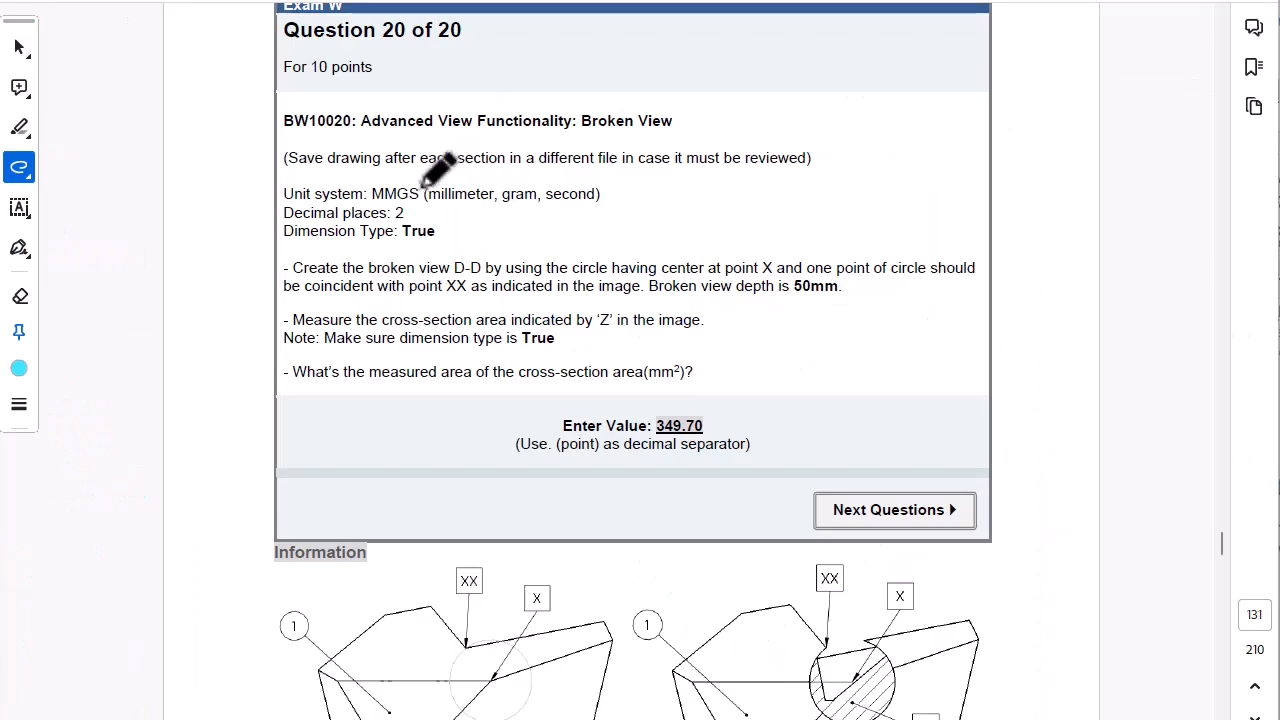
Switch to the exam PDF and mark Question 20's key requirements: Broken View, True dimension type and 50mm broken view depth
left_click_drag(580, 128, 744, 128)
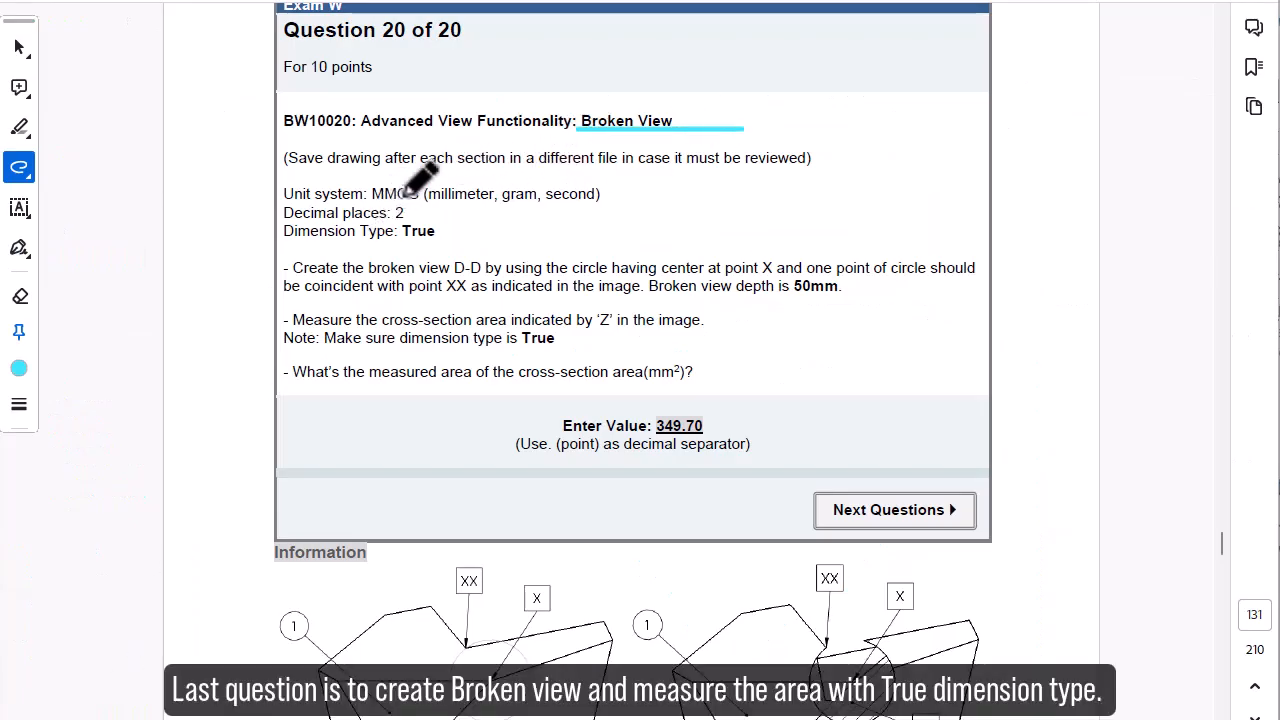
mouse_move(406, 192)
left_mouse_down()
mouse_move(398, 237)
mouse_move(486, 210)
left_mouse_up()
mouse_move(556, 352)
left_mouse_down()
mouse_move(514, 318)
mouse_move(558, 375)
left_mouse_up()
mouse_move(653, 297)
left_mouse_down()
mouse_move(878, 296)
mouse_move(862, 292)
left_mouse_up()
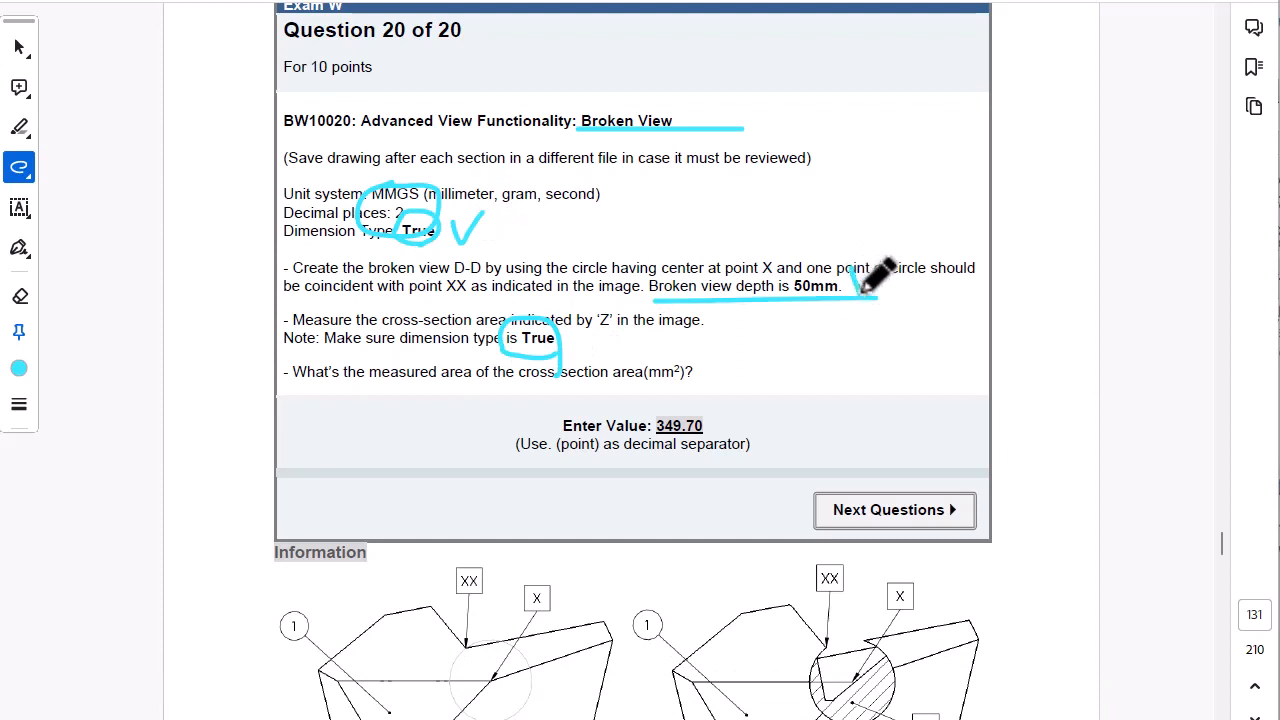
Circle the hatched broken-out region around point X in Question 20's reference image
left_click_drag(818, 645, 797, 708)
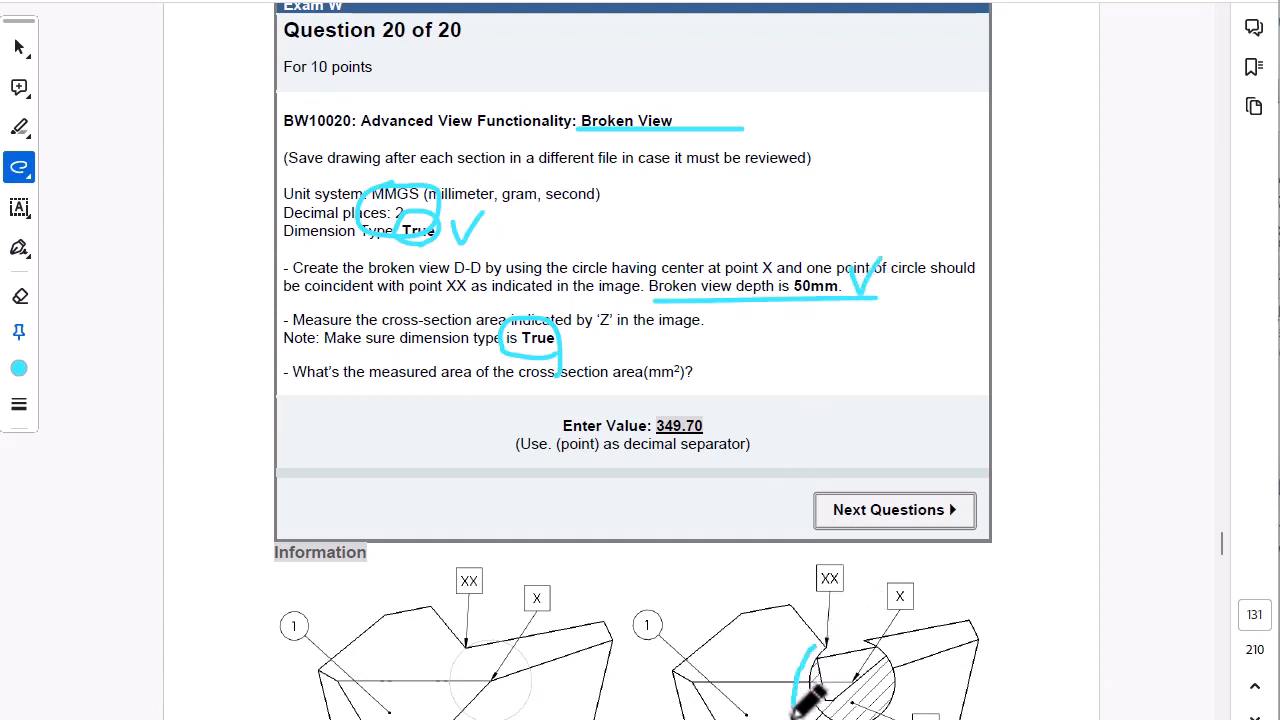
mouse_move(880, 712)
left_mouse_down()
mouse_move(884, 655)
mouse_move(814, 647)
left_mouse_up()
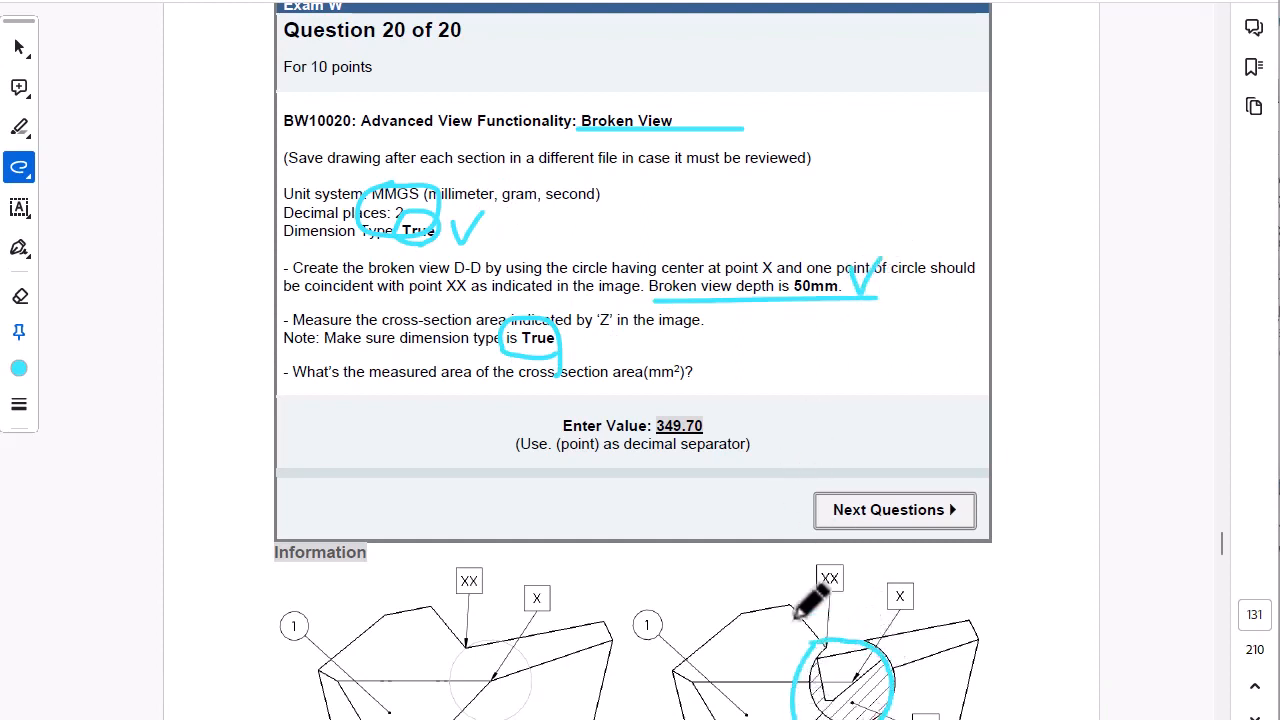
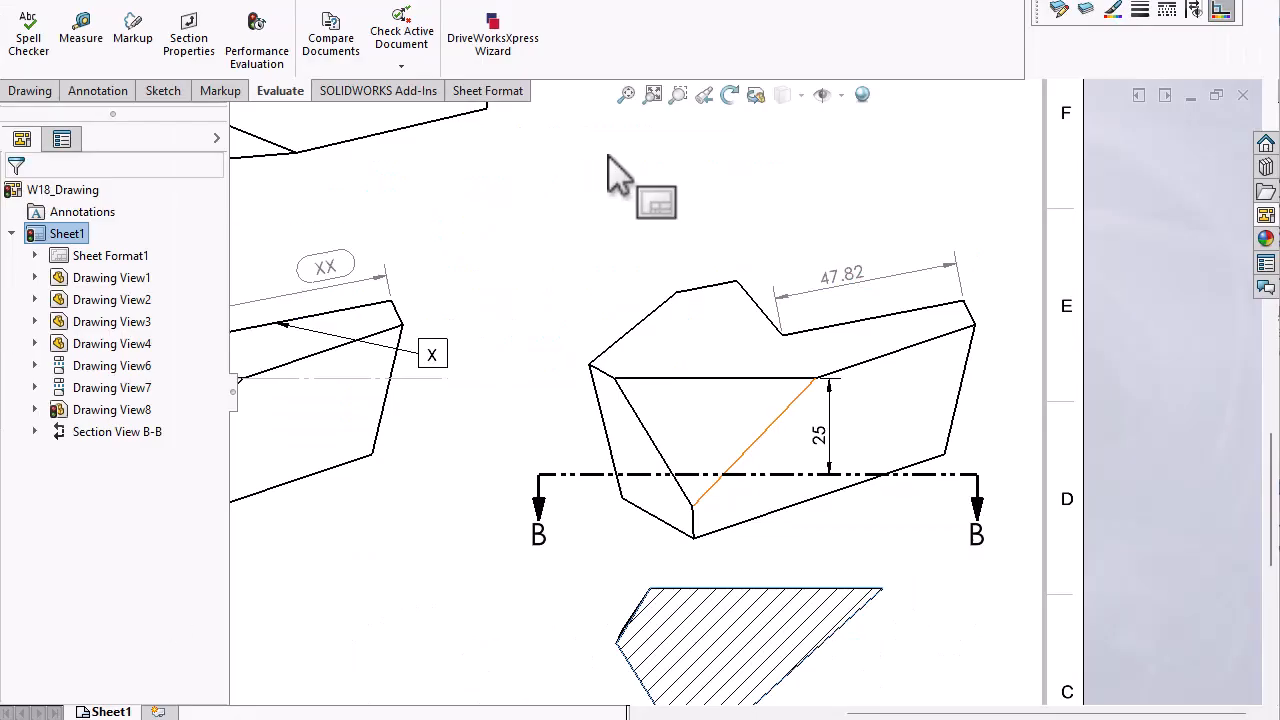
Switch to the SOLIDWORKS drawing and sketch a circle of about 13.17 mm radius near point X in the Q18 View
left_click(600, 240)
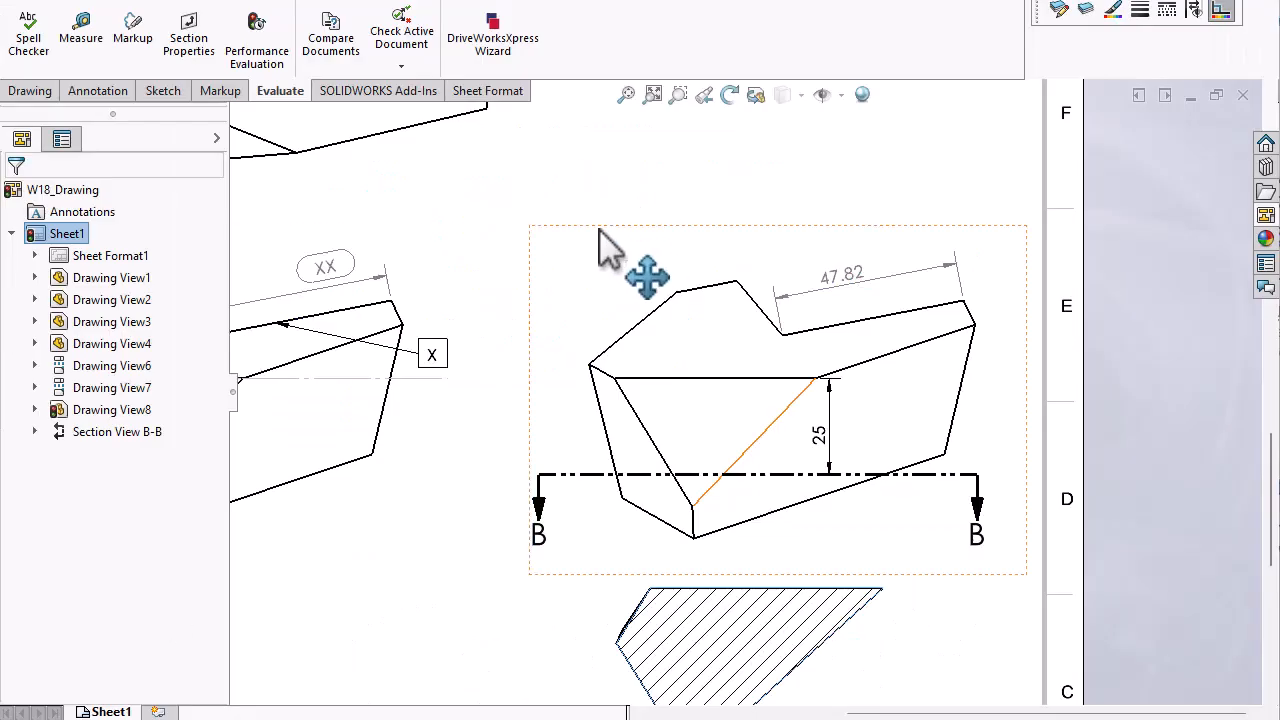
left_click(165, 90)
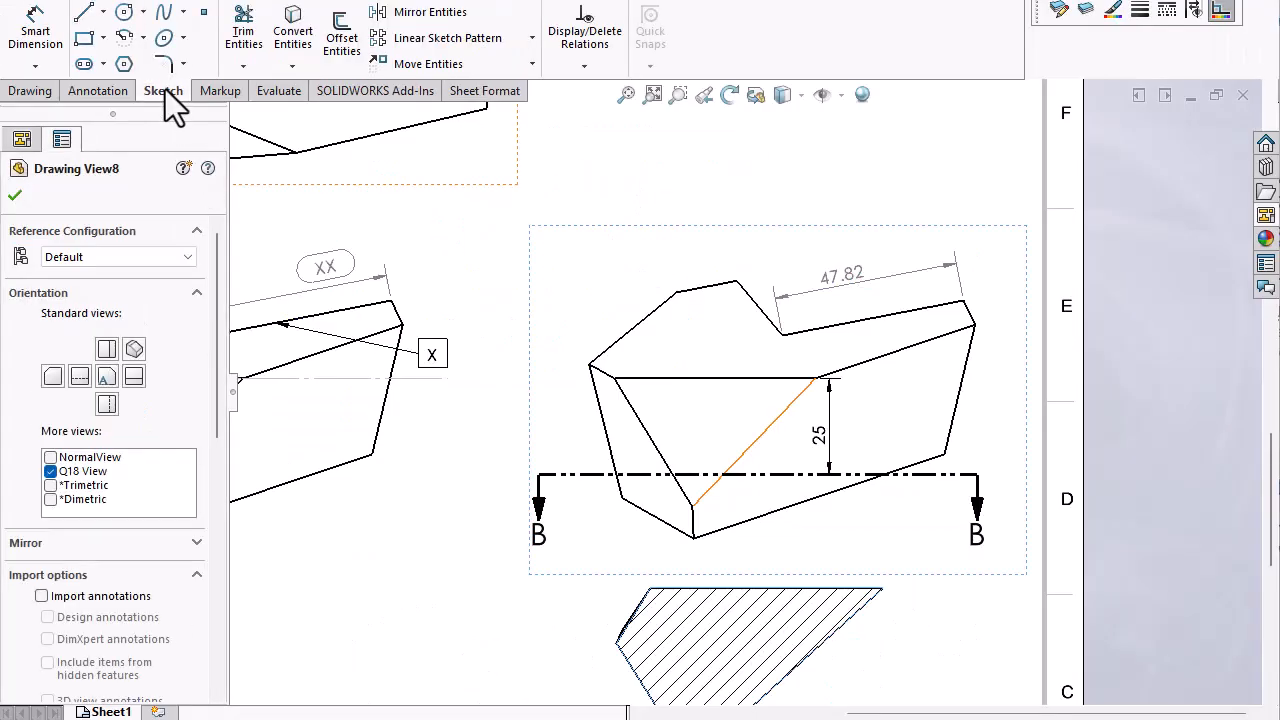
left_click(124, 12)
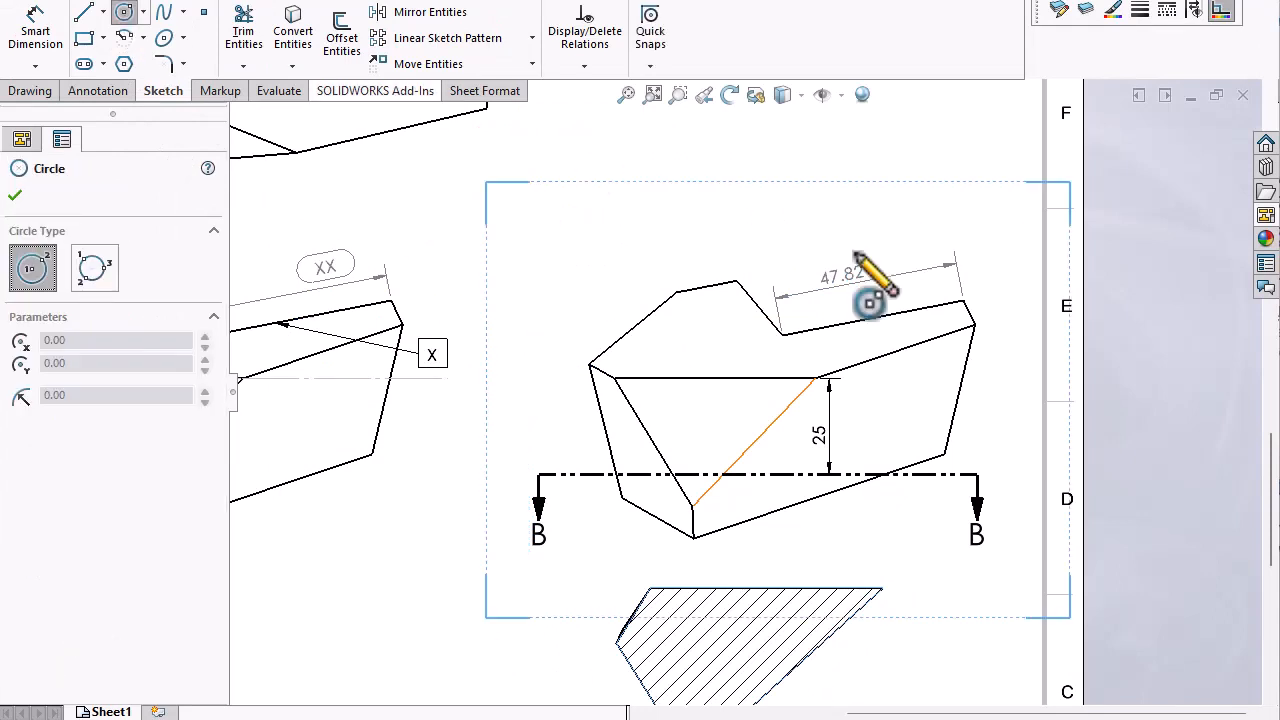
left_click(848, 383)
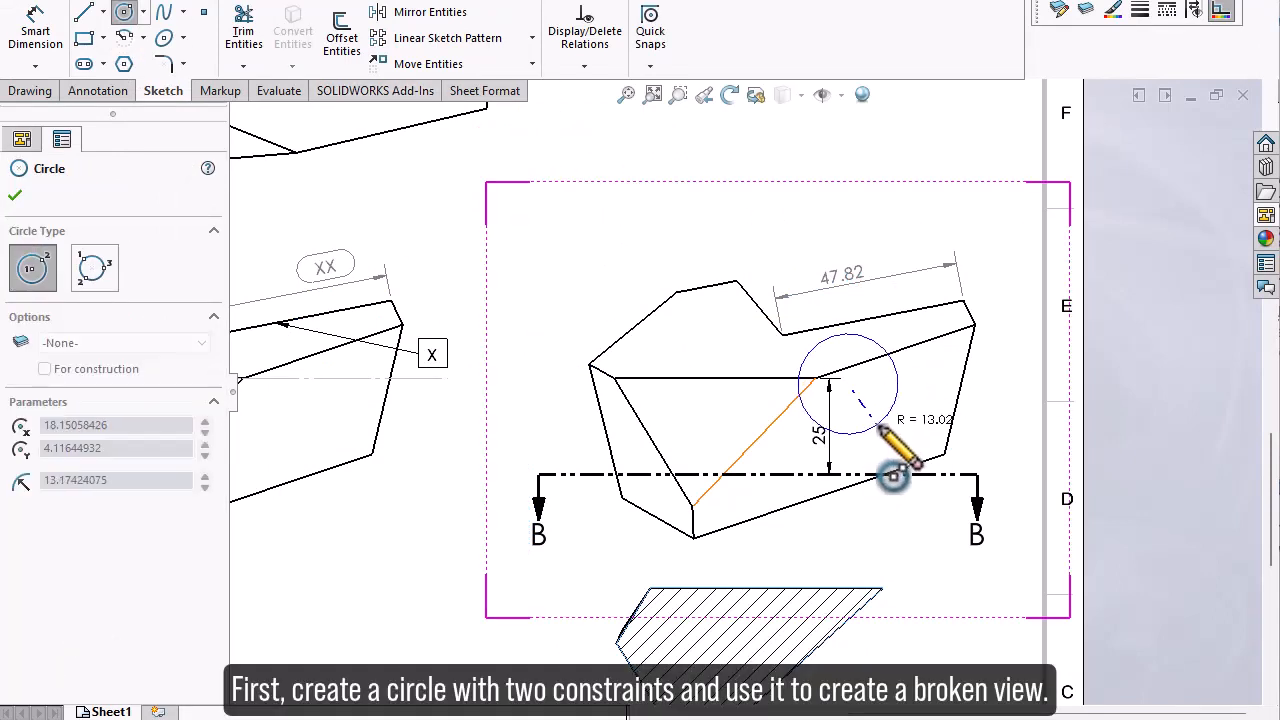
left_click(879, 428)
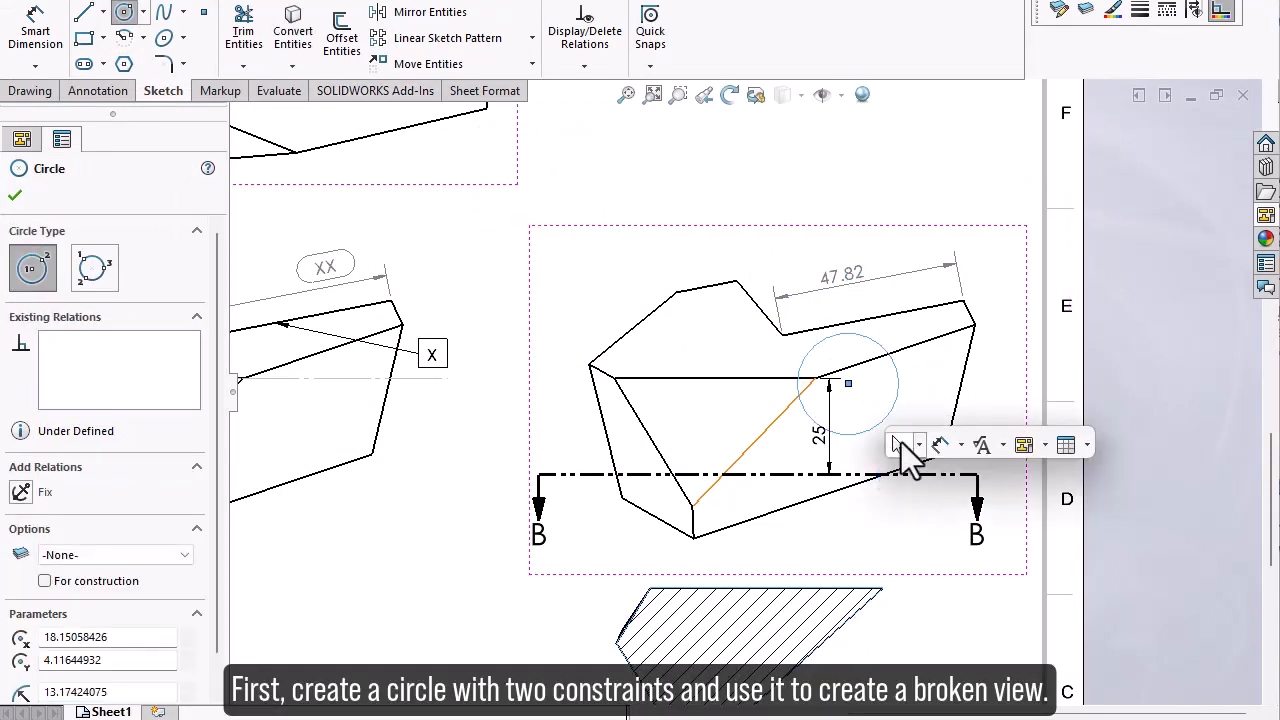
key("Escape")
Make the circle's center coincident with point X, the vertex where the horizontal and inclined edges meet
left_click(848, 383)
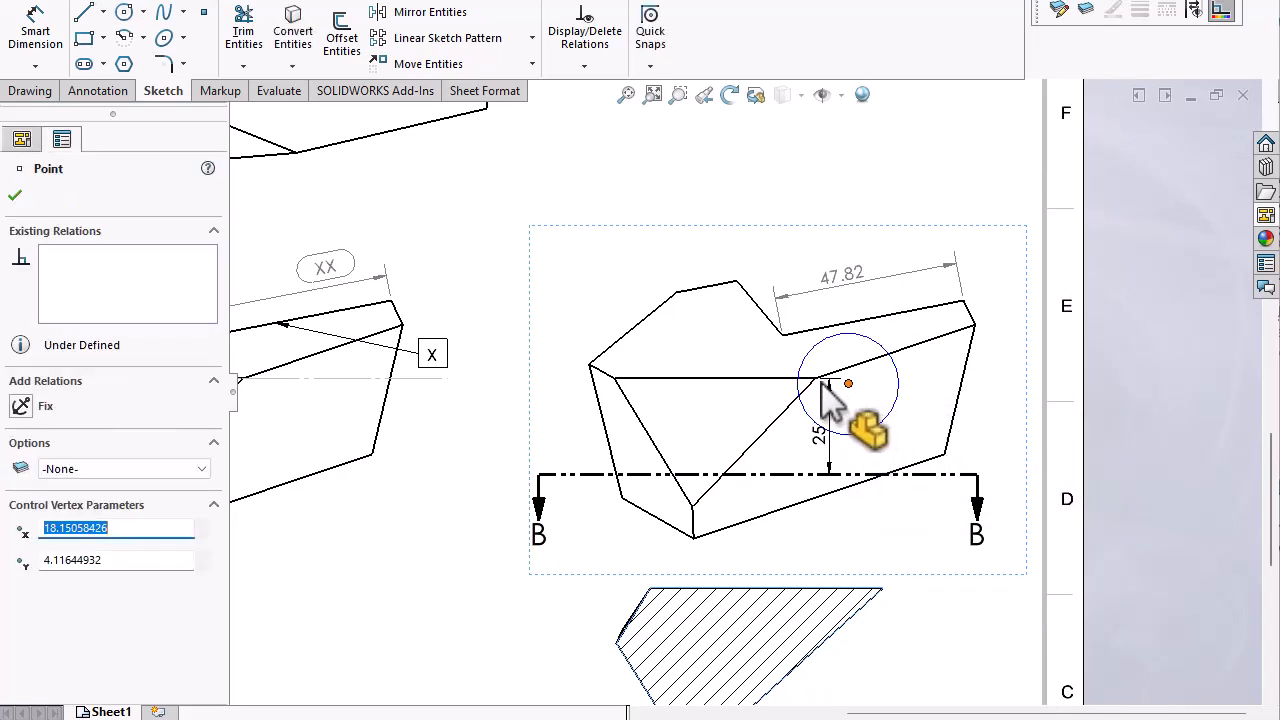
left_click(817, 379, "ctrl")
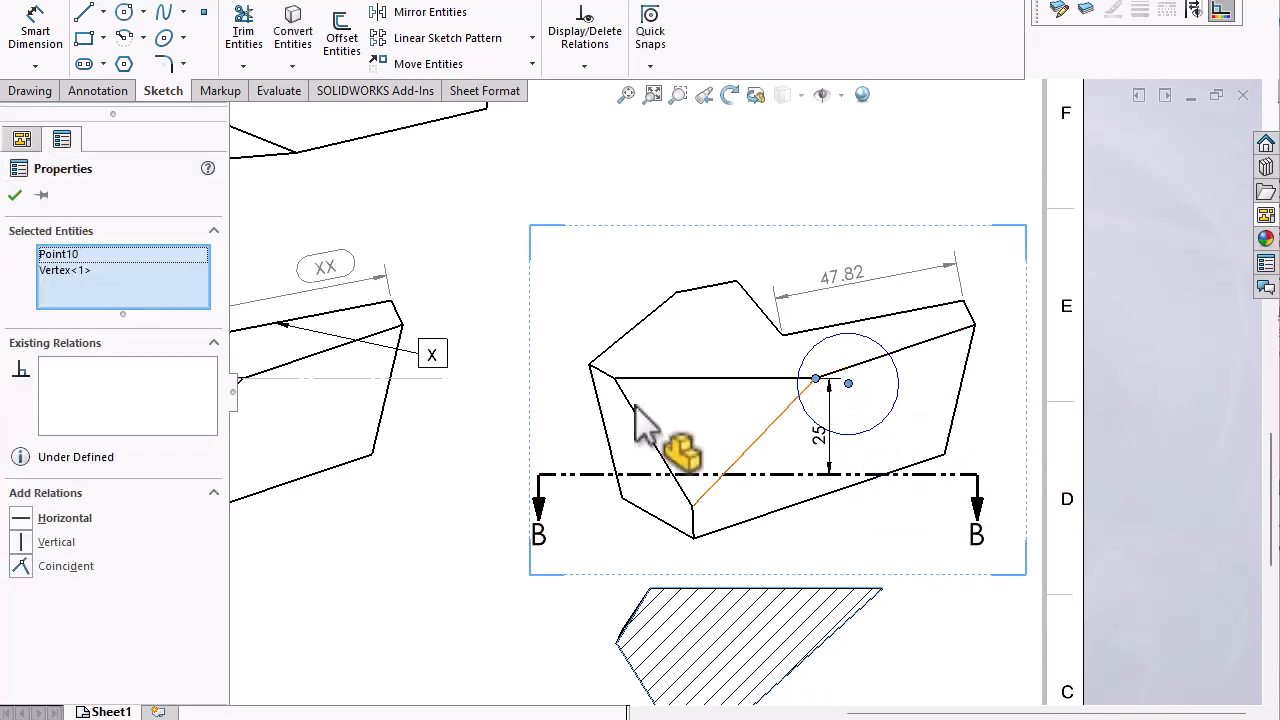
left_click(22, 567)
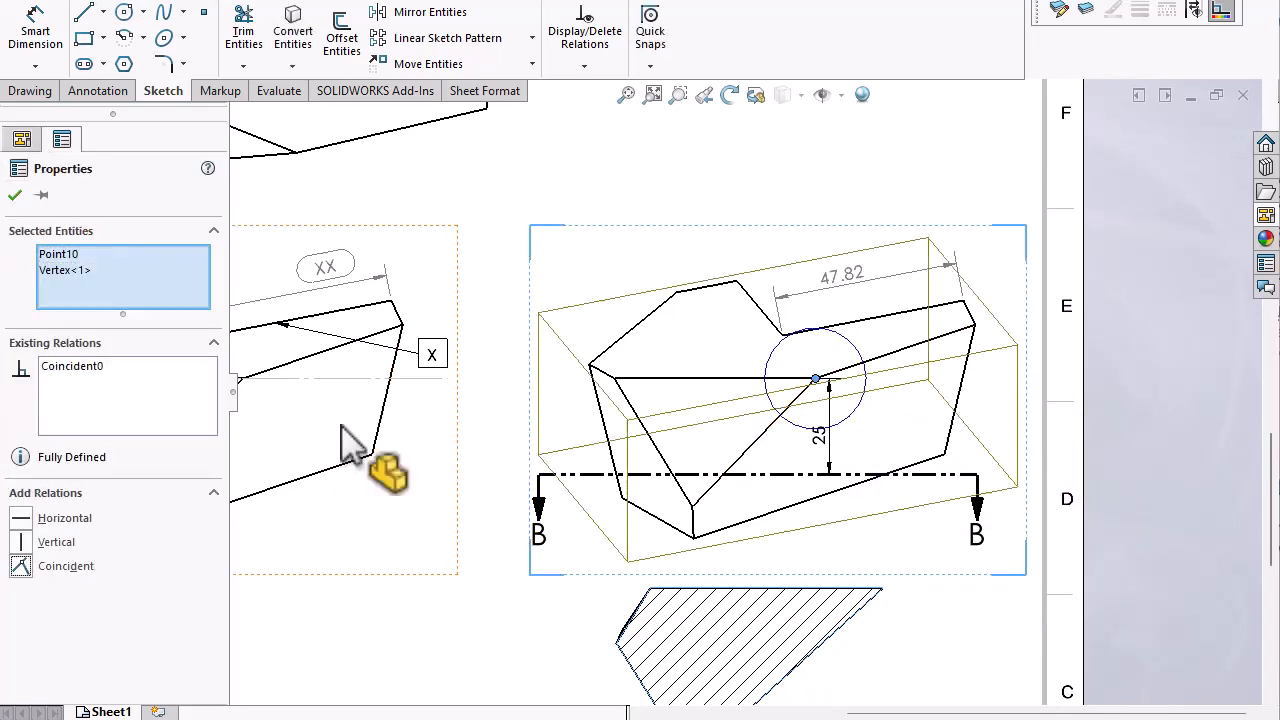
left_click(15, 196)
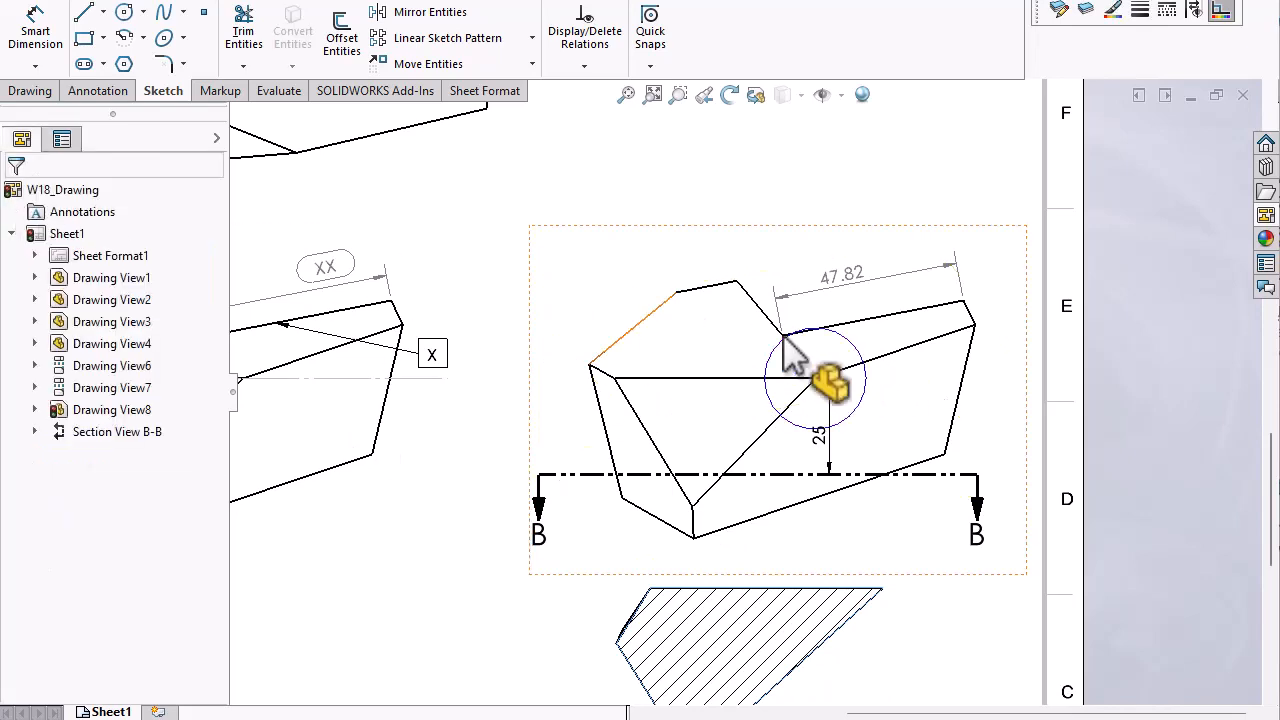
Make the circle coincident with point XX, the notch vertex on the view's upper outline
left_click(856, 350)
scroll(780, 347, "down", 5)
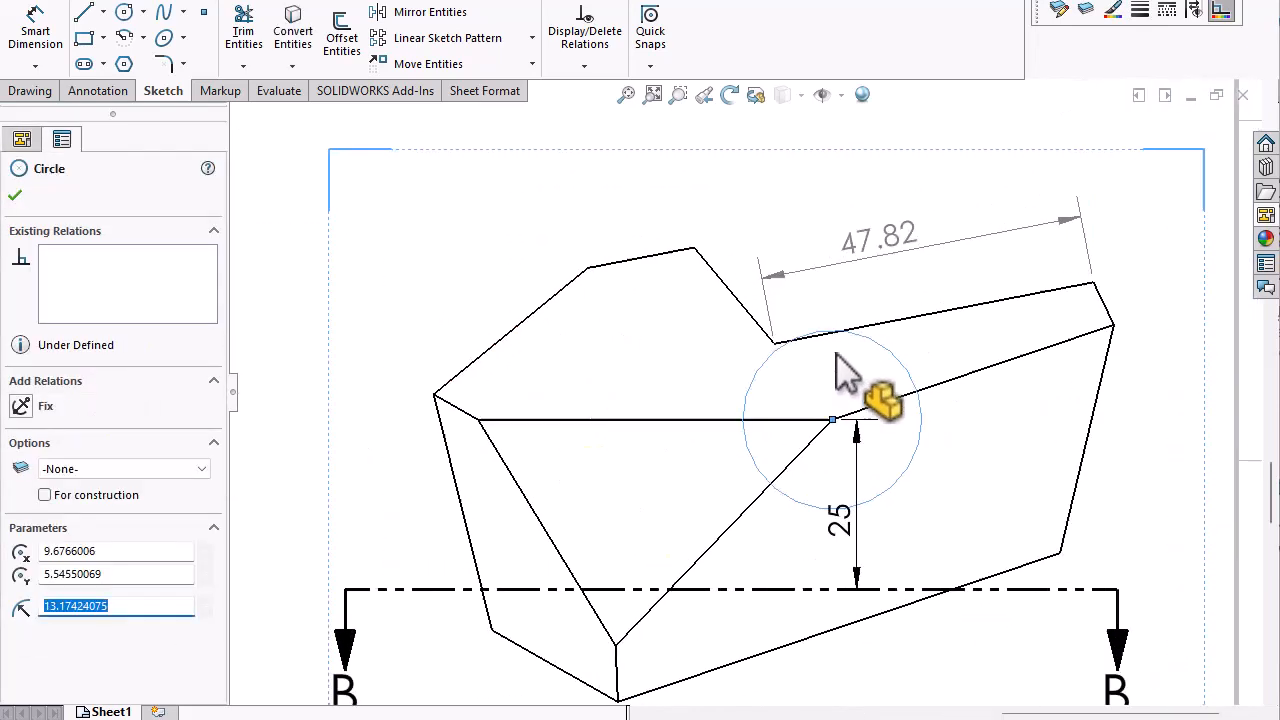
left_click(741, 346, "ctrl")
left_click(741, 346, "ctrl")
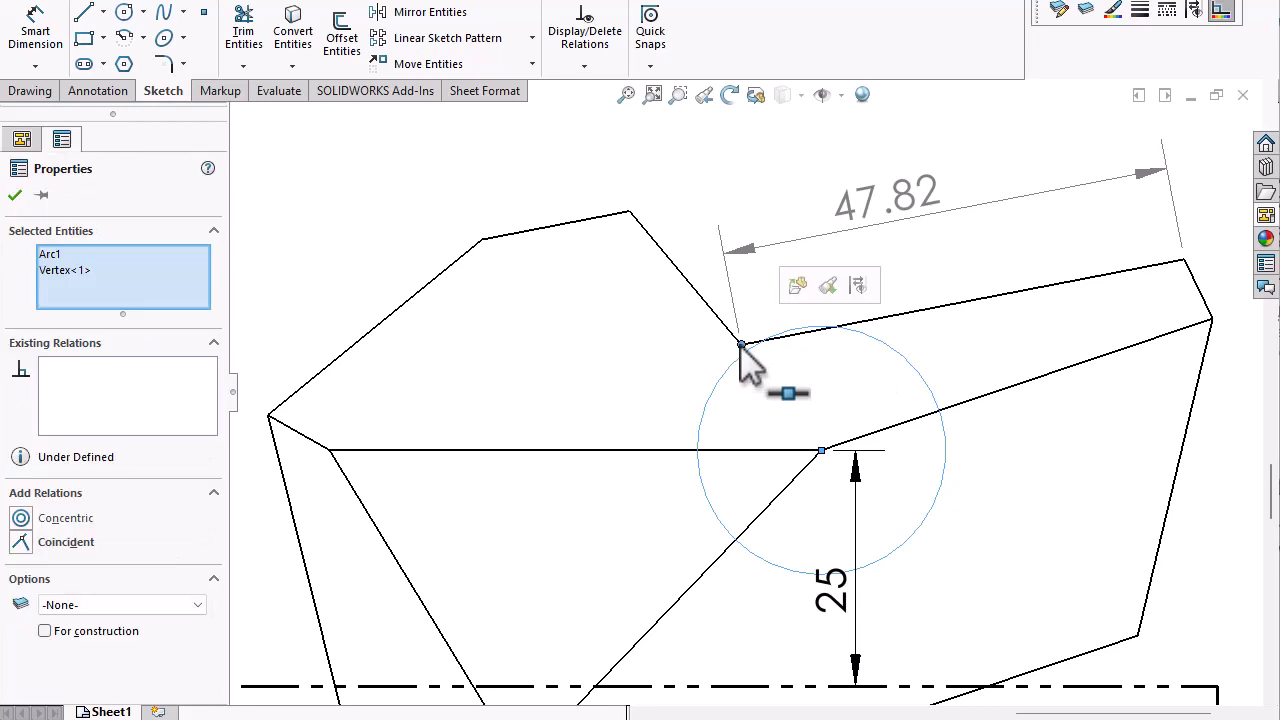
left_click(21, 542)
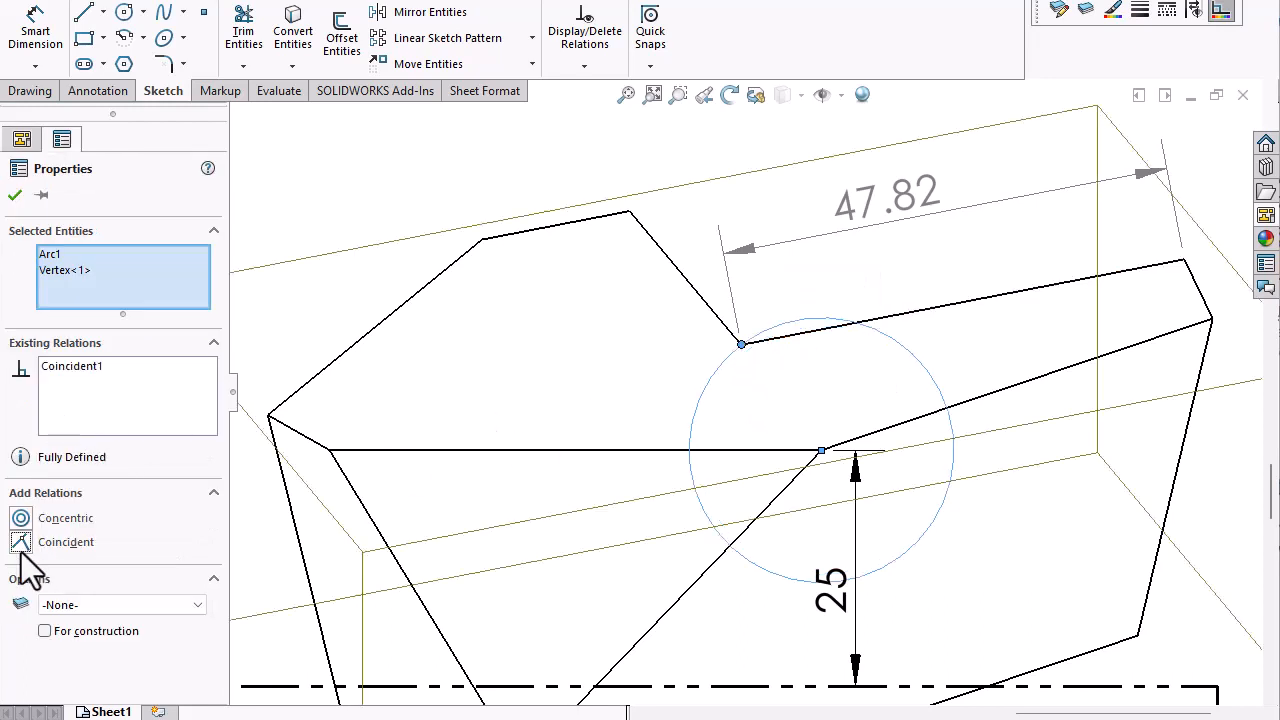
left_click(15, 196)
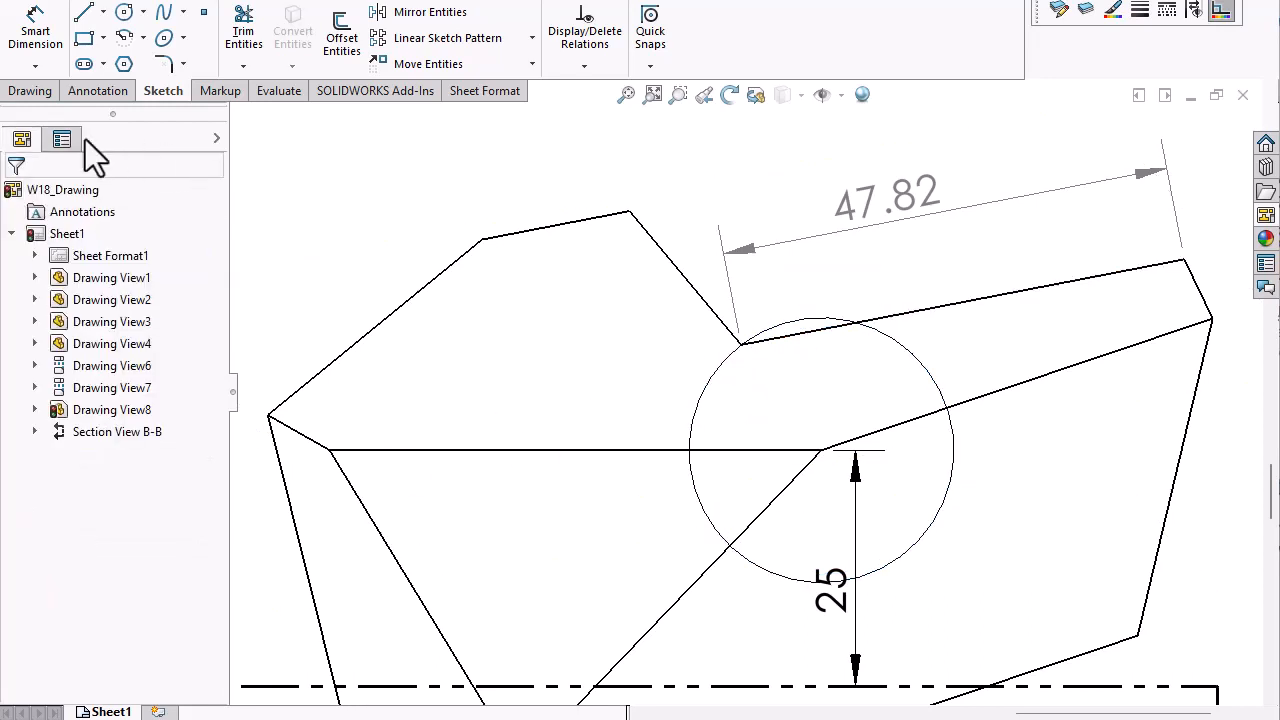
Create a previewed Broken-out Section from the circle with a depth of 50 mm
left_click(50, 96)
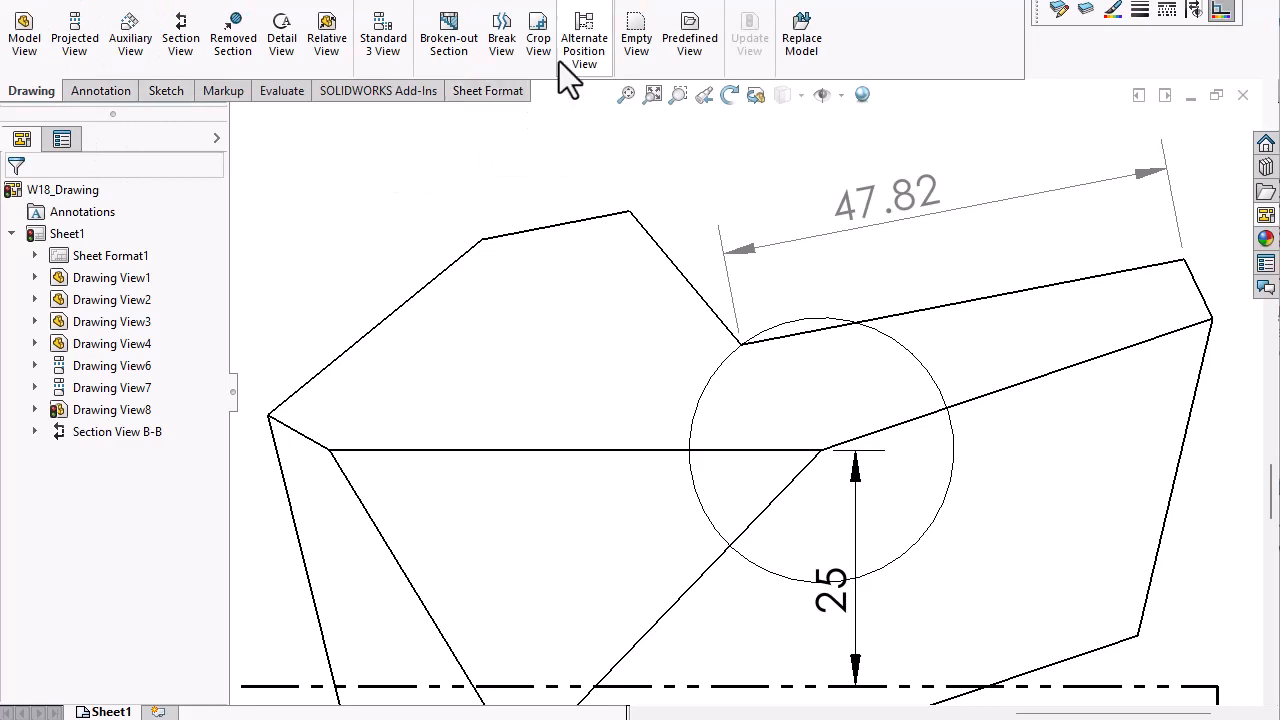
left_click(717, 366)
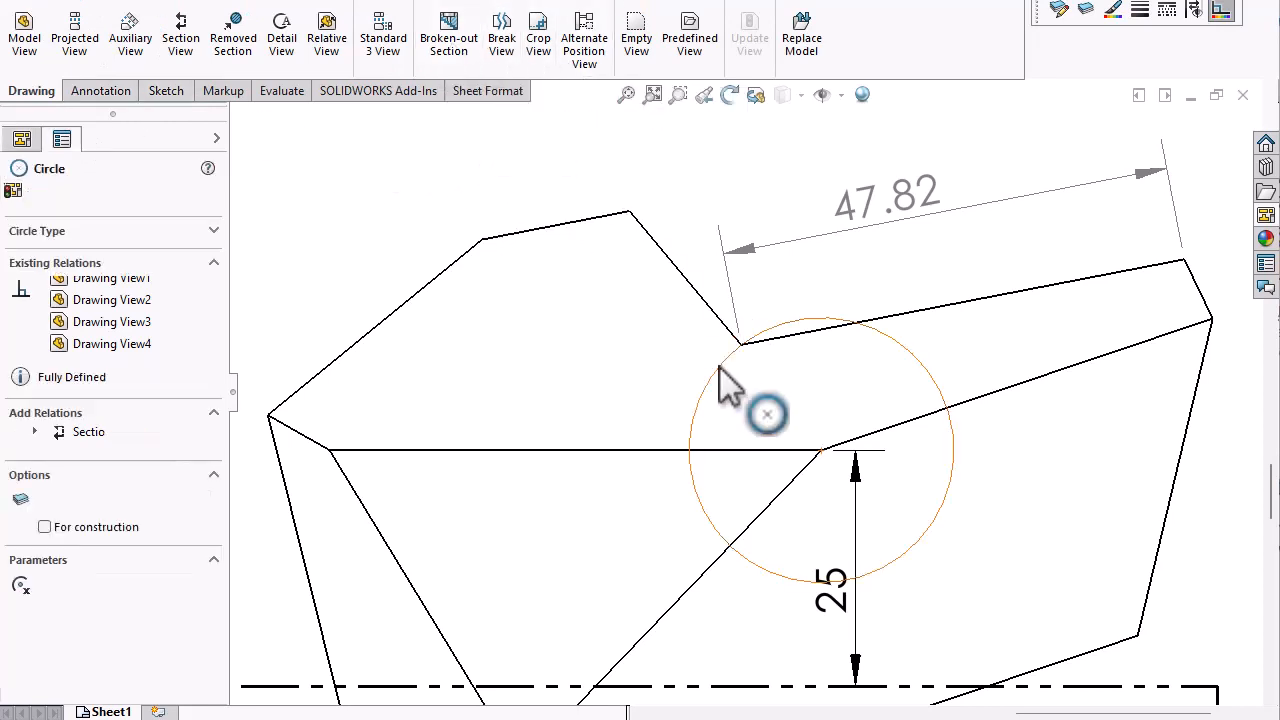
left_click(446, 44)
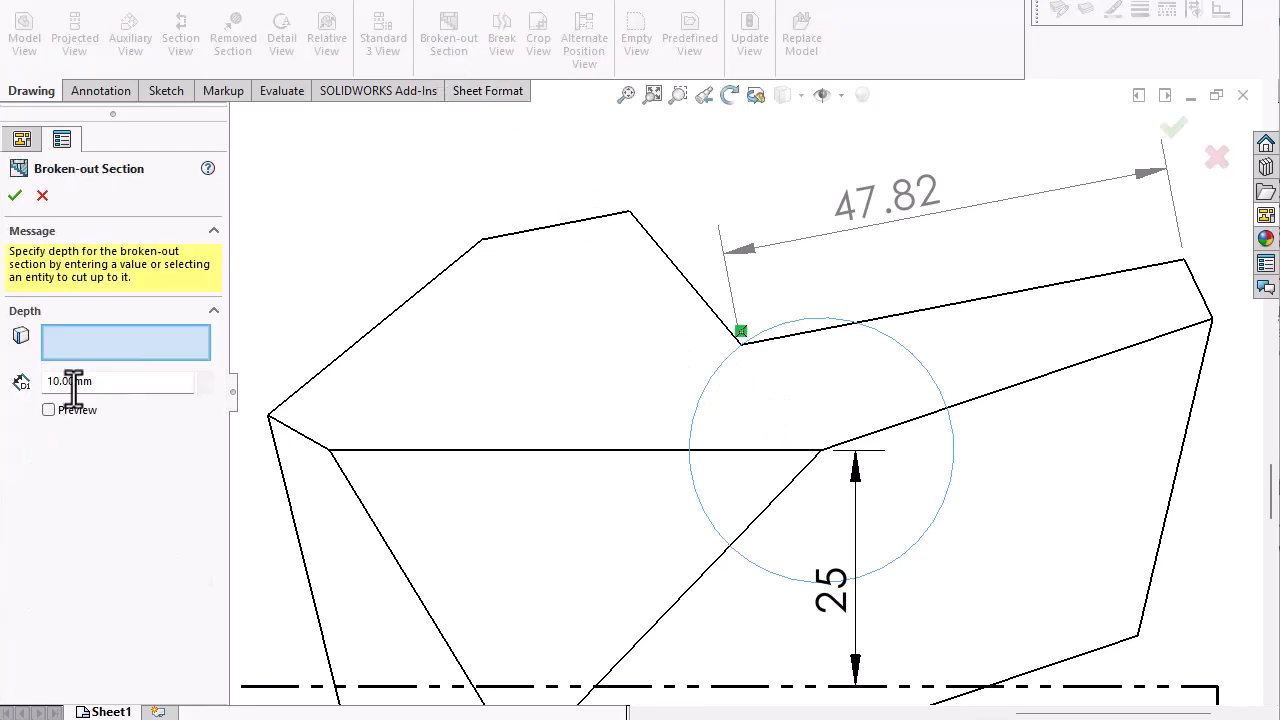
left_click_drag(96, 382, 42, 383)
type("50")
key("Return")
left_click(48, 411)
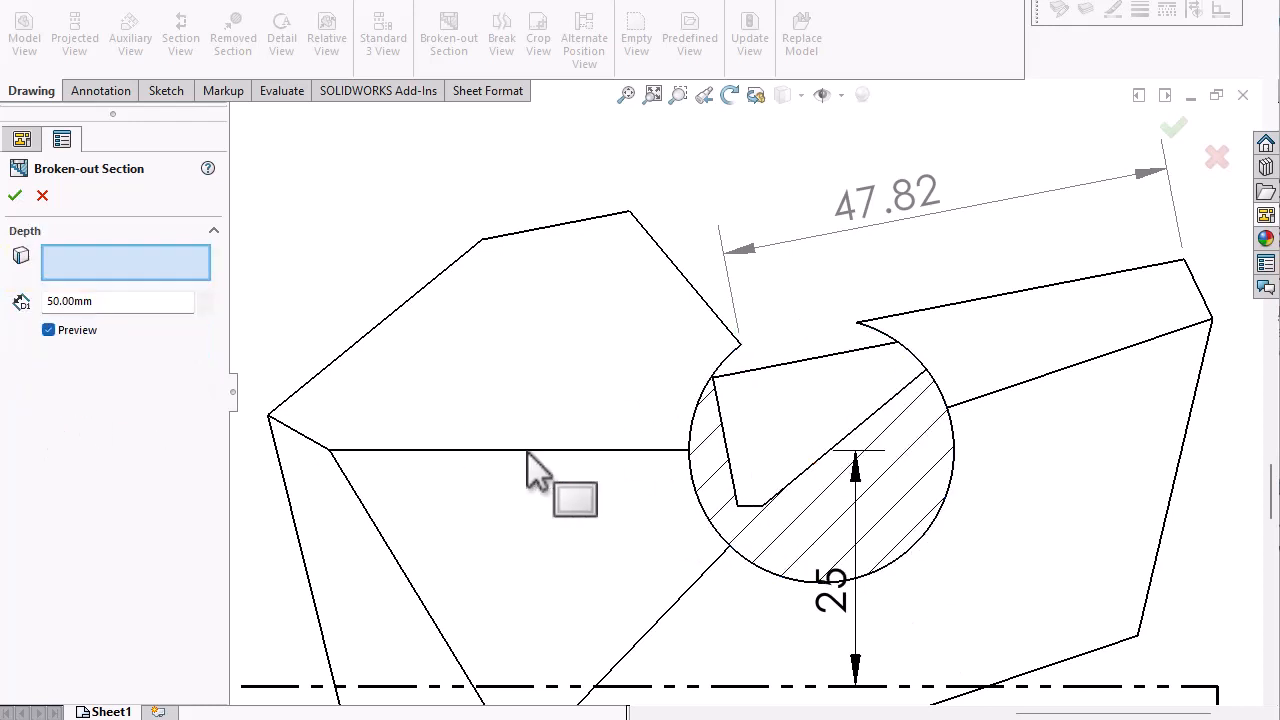
left_click(15, 196)
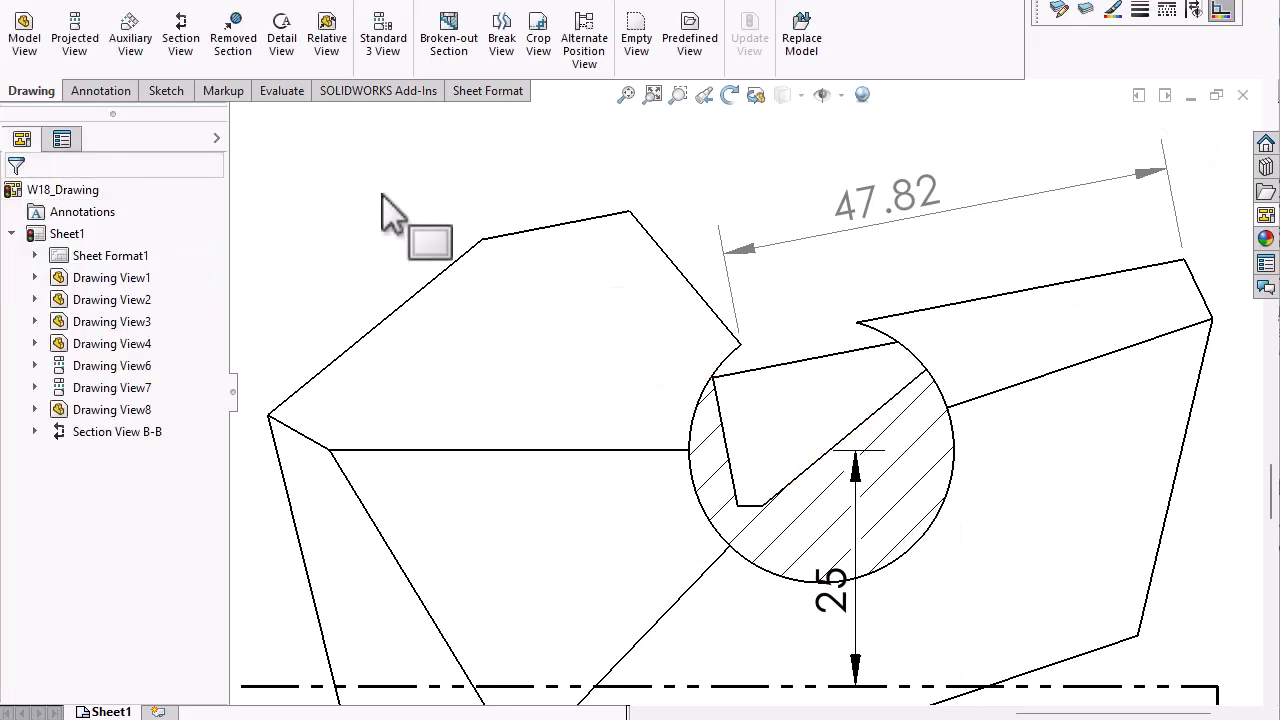
Change the Q18 View's dimension type to True, accepting the deletion of its projected dimensions
scroll(740, 380, "up", 4)
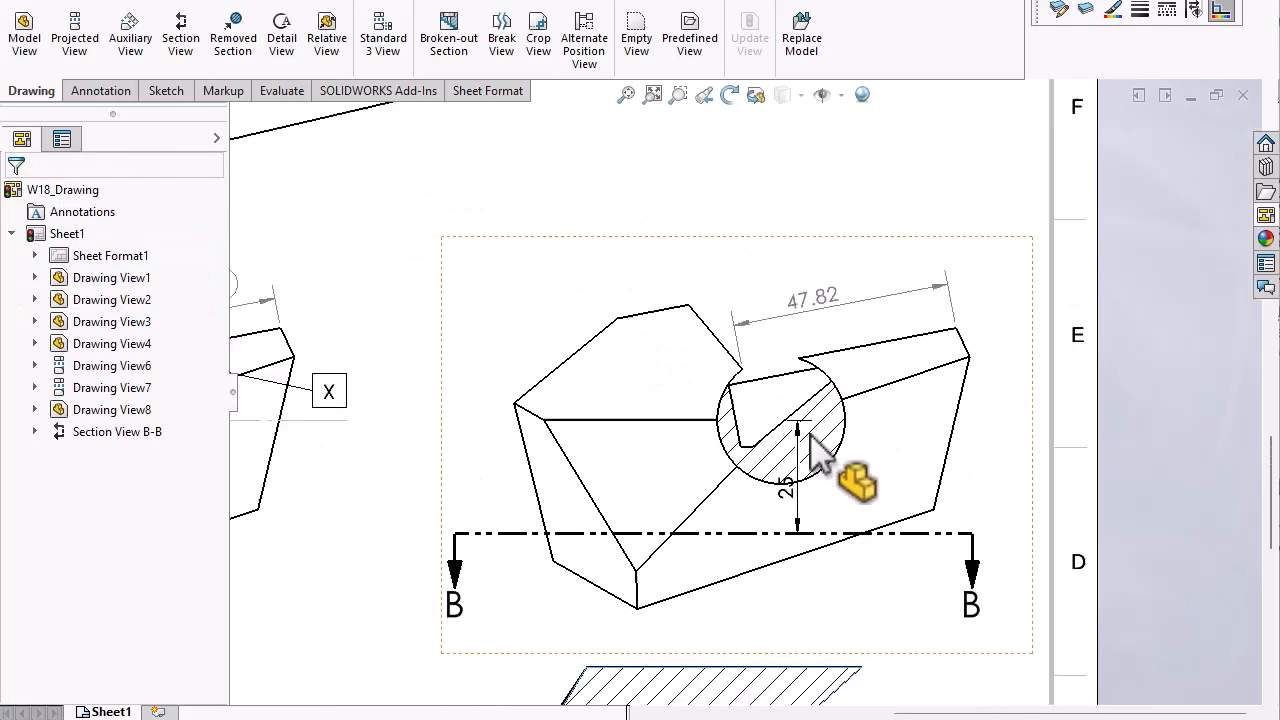
left_click(670, 241)
scroll(137, 580, "down", 6)
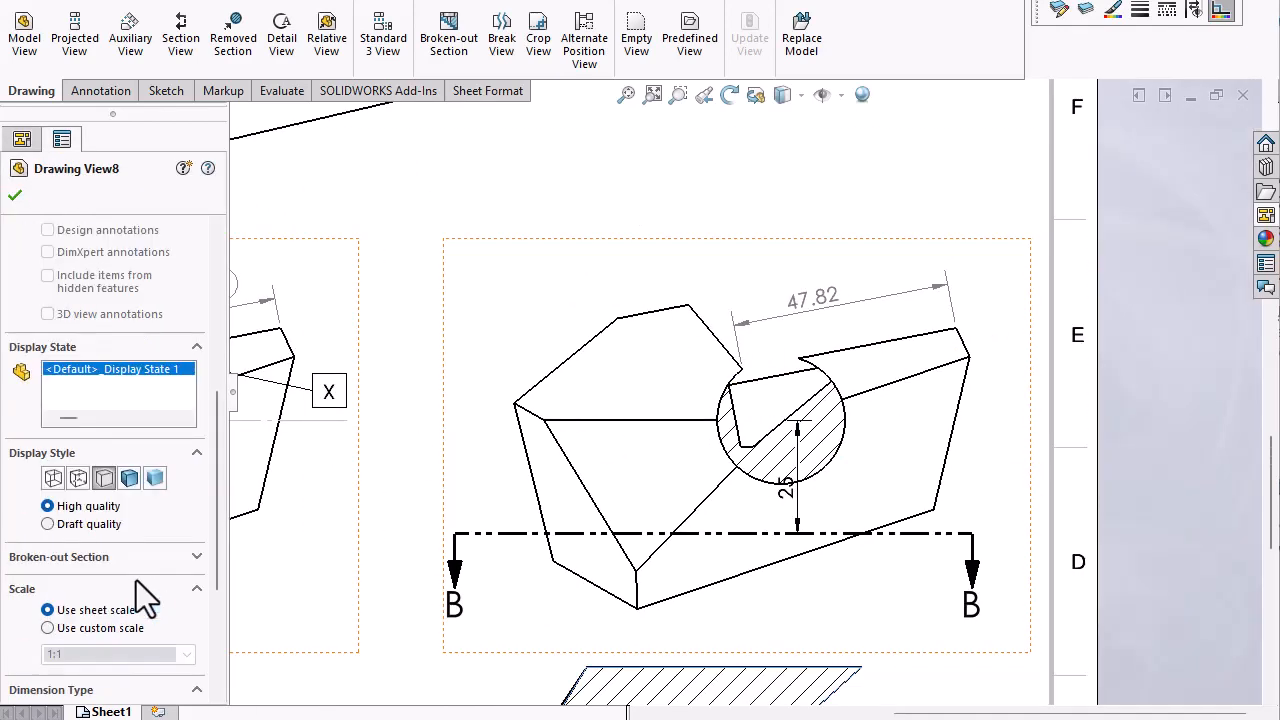
left_click(60, 601)
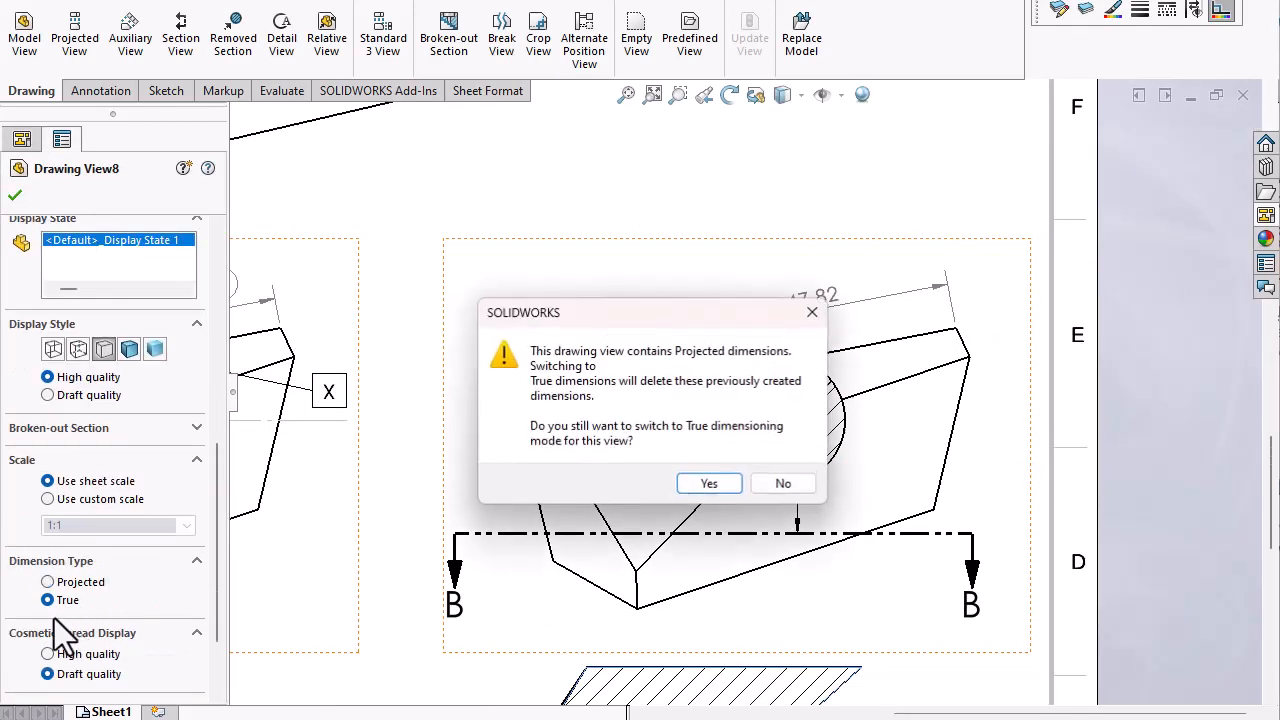
left_click(690, 483)
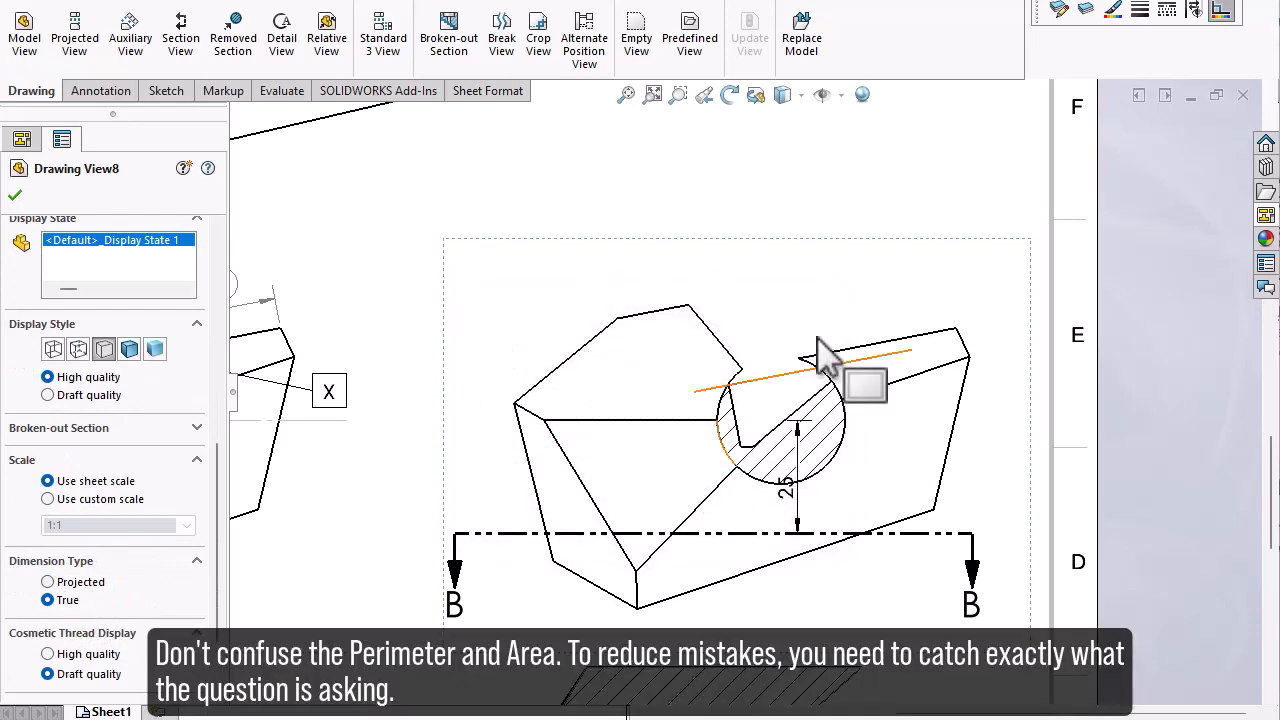
Measure the area of the hatched cross-section inside the broken-out circle
left_click(114, 95)
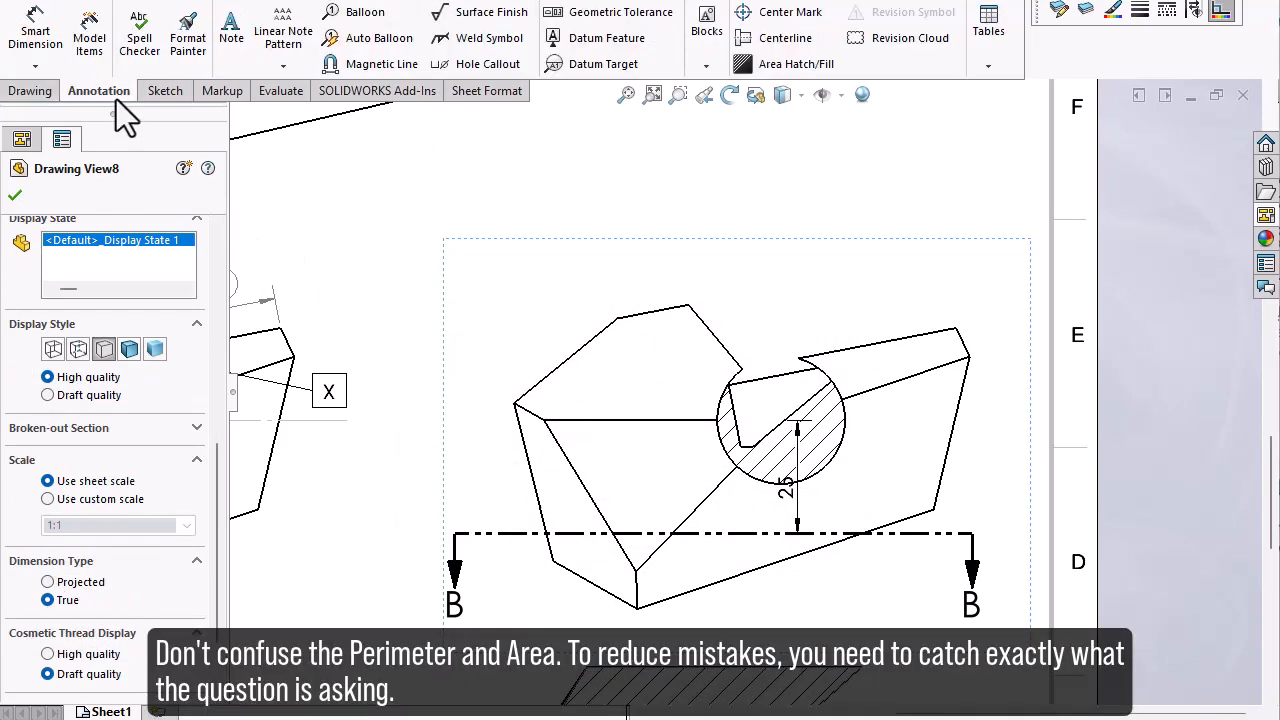
left_click(31, 92)
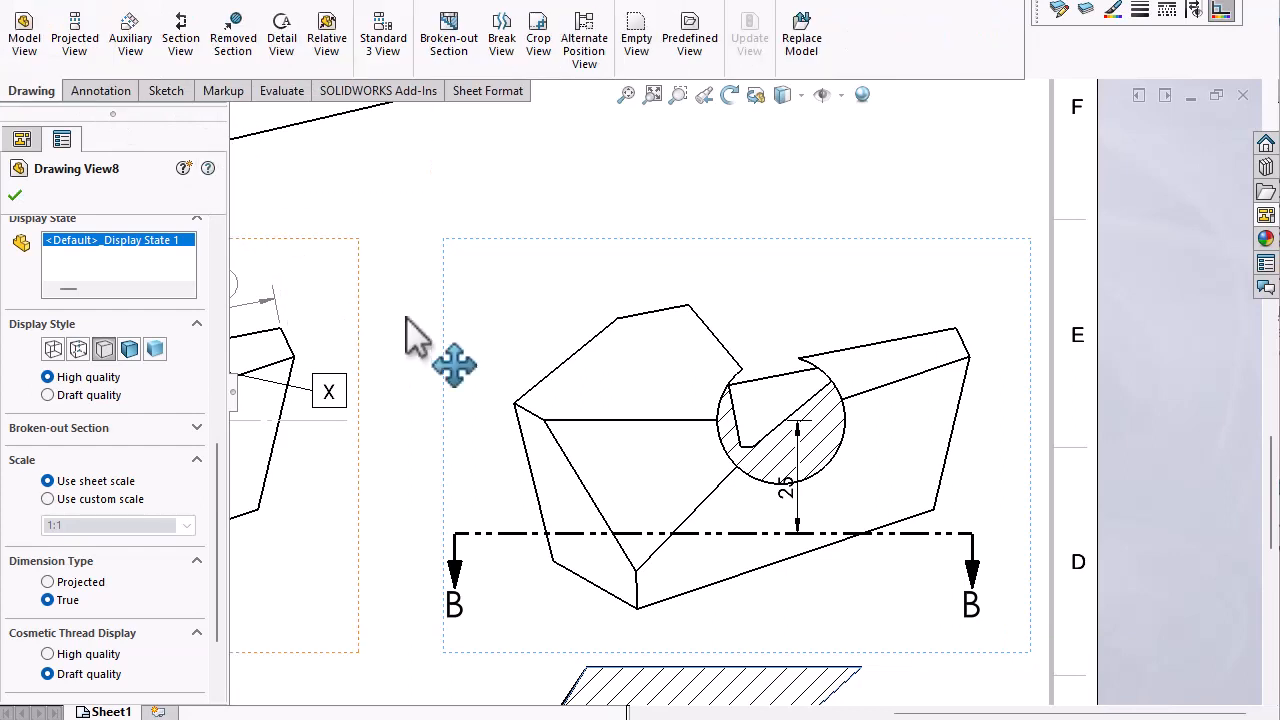
left_click(114, 96)
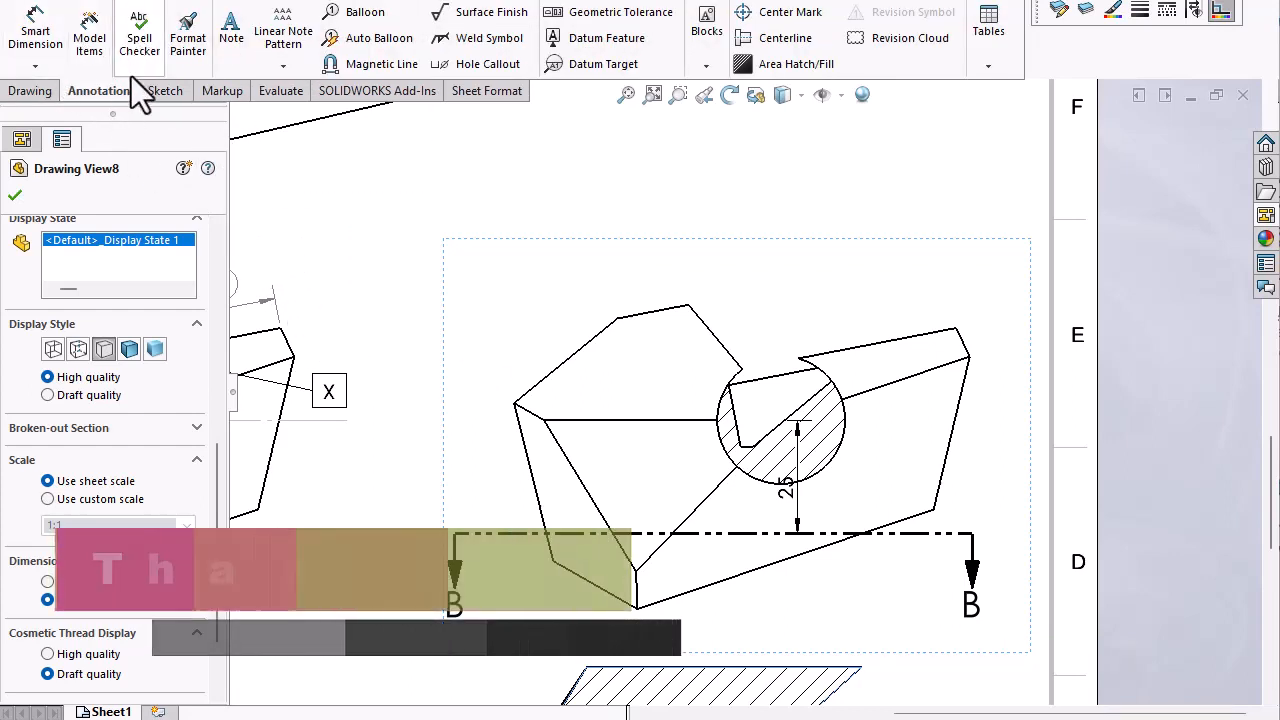
left_click(266, 91)
left_click(81, 35)
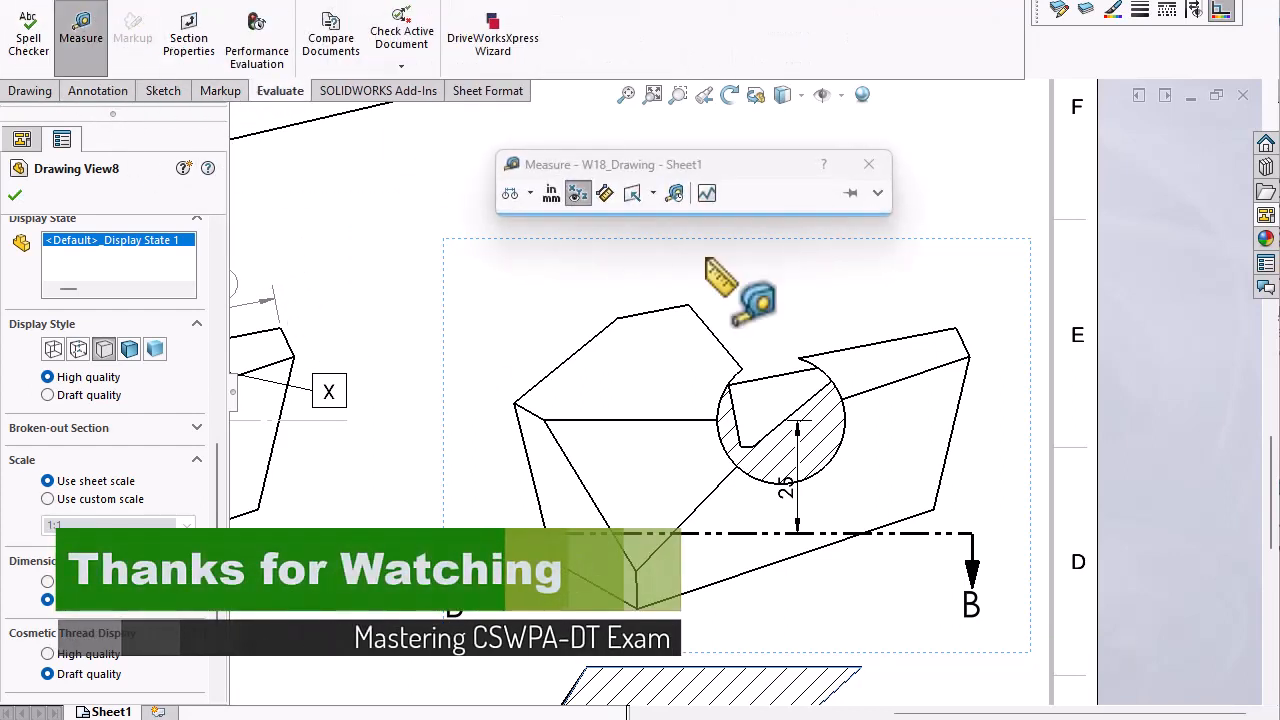
left_click(826, 429)
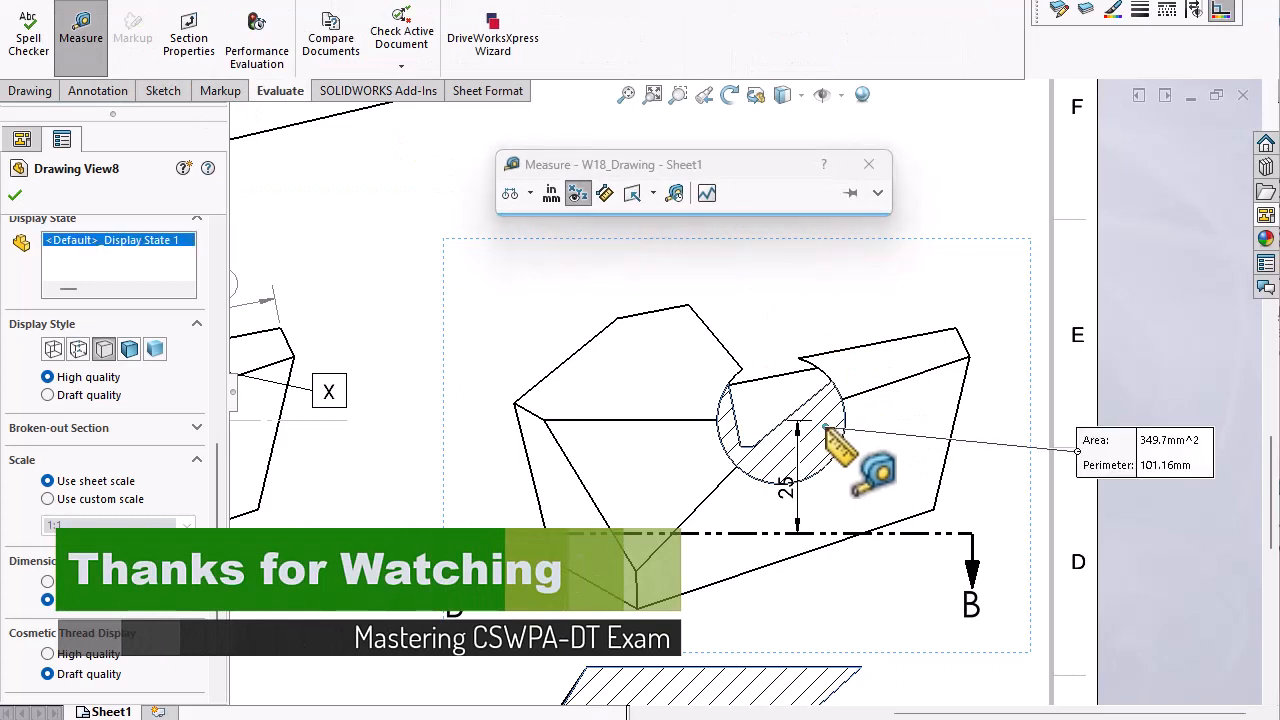